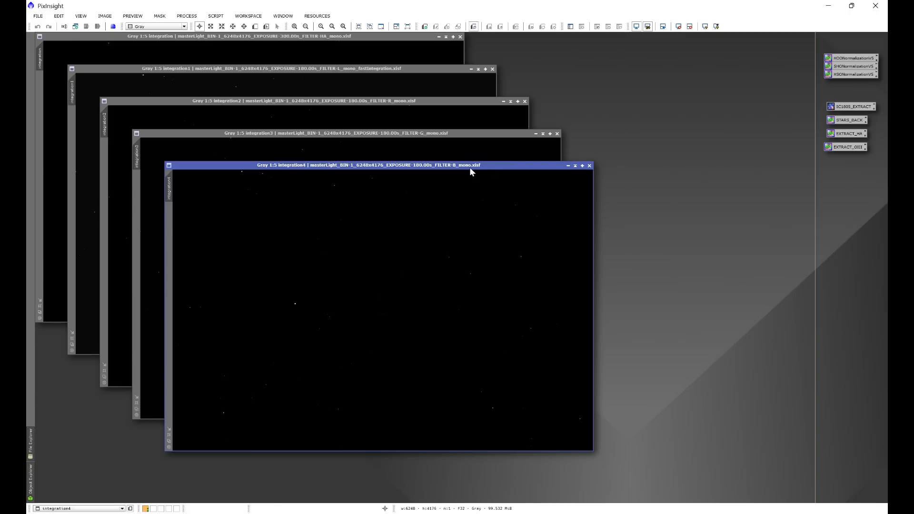
Step: Auto-stretch the display of the B-filter master light and set its image identifier to BLUE
key("ctrl+a")
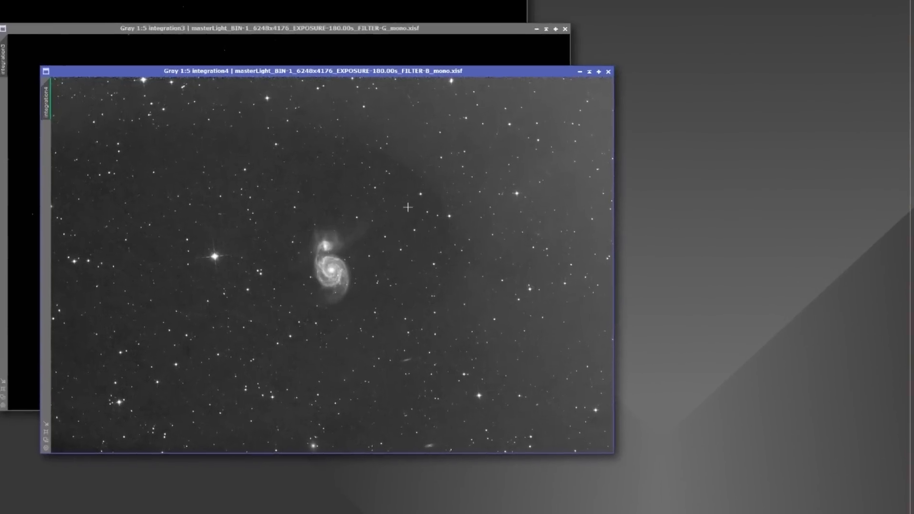
right_click(408, 207)
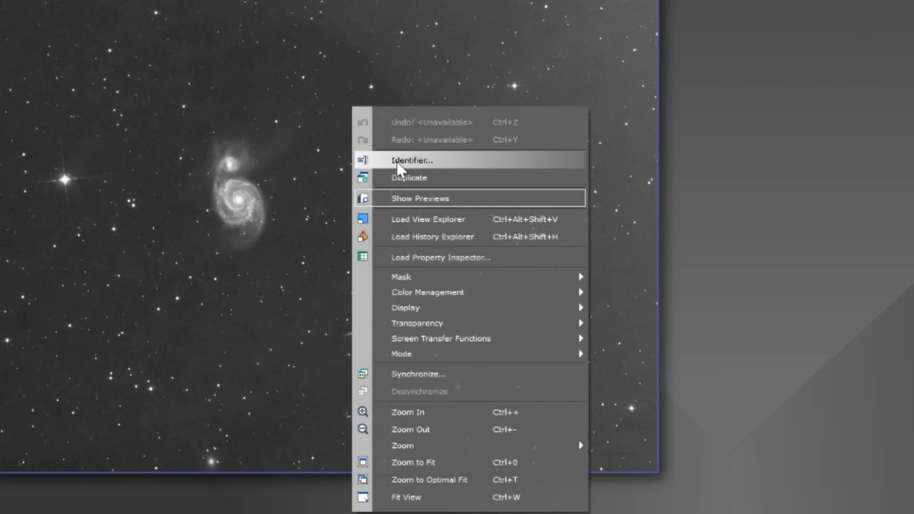
left_click(409, 159)
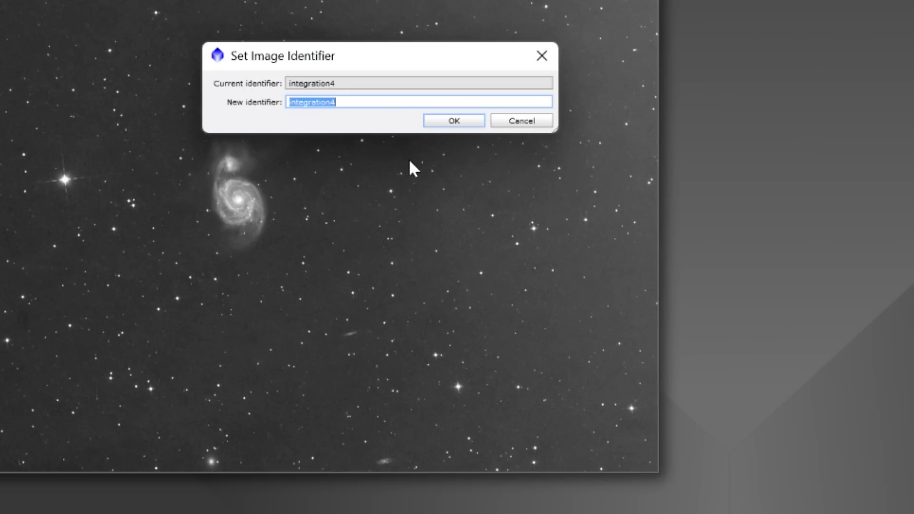
type("BLUE")
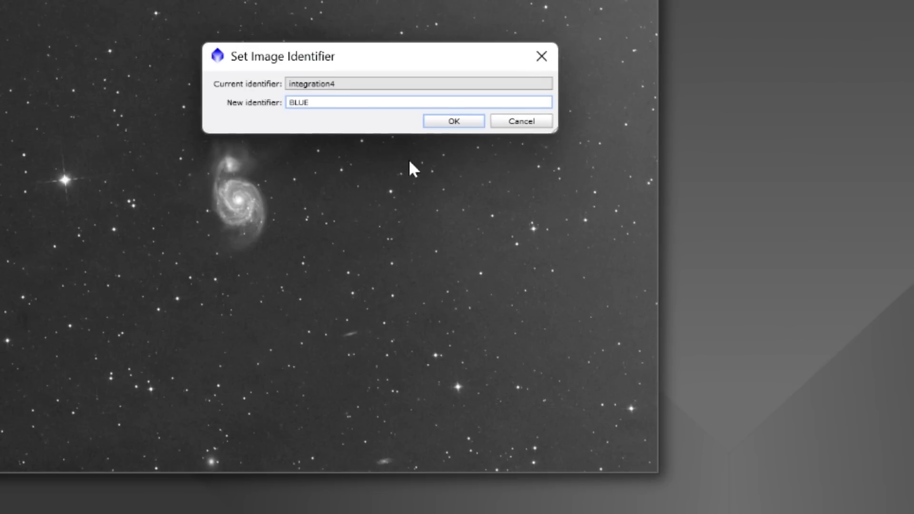
left_click(442, 122)
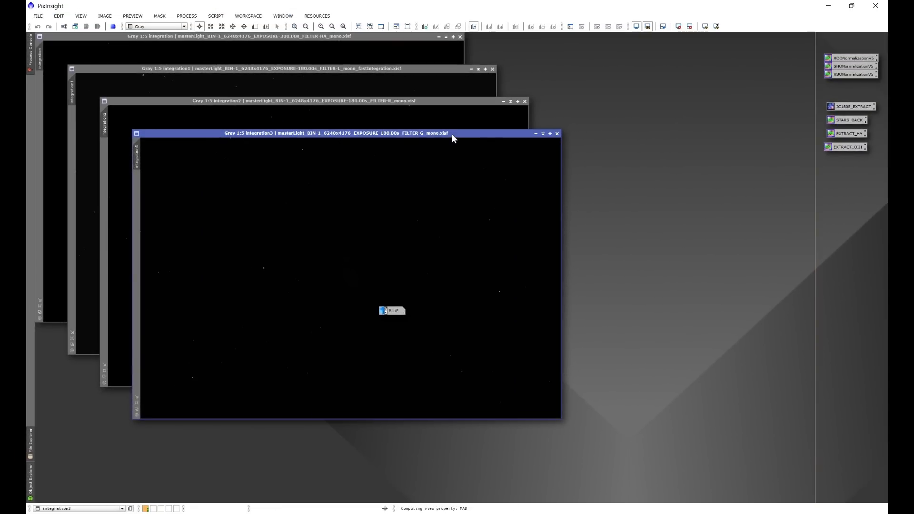
Step: Auto-stretch and iconize the G-filter master light with its image identifier set to GREEN
key("ctrl+a")
right_click(442, 188)
left_click(459, 212)
type("GREEN")
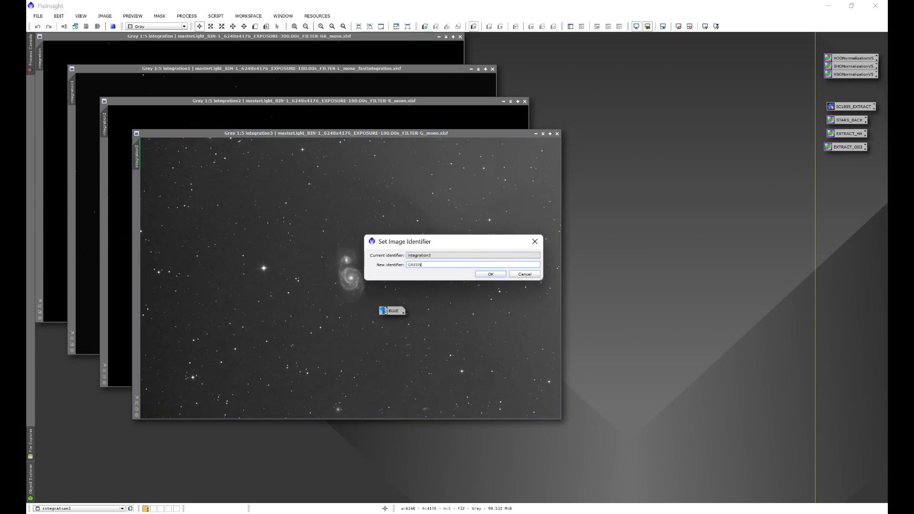
left_click(491, 274)
left_click(536, 134)
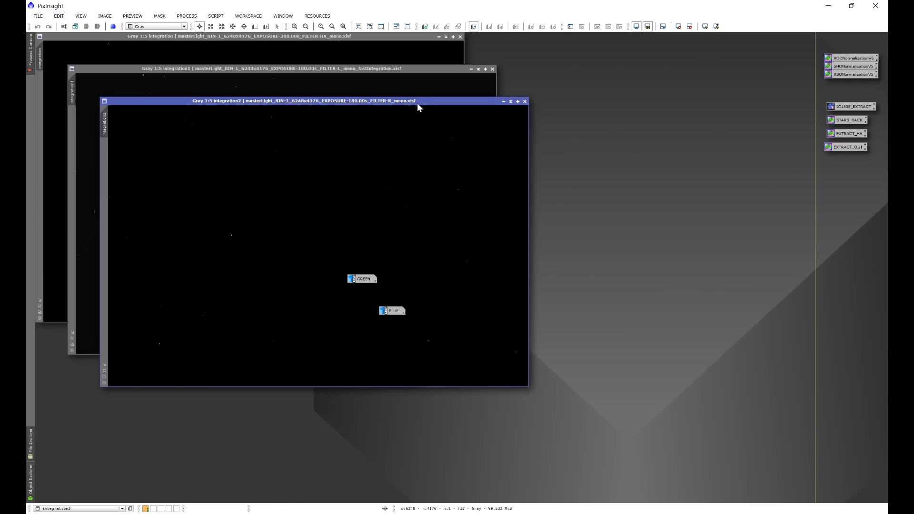
Step: Set the R-filter master light's image identifier to RED and iconize its window
right_click(408, 170)
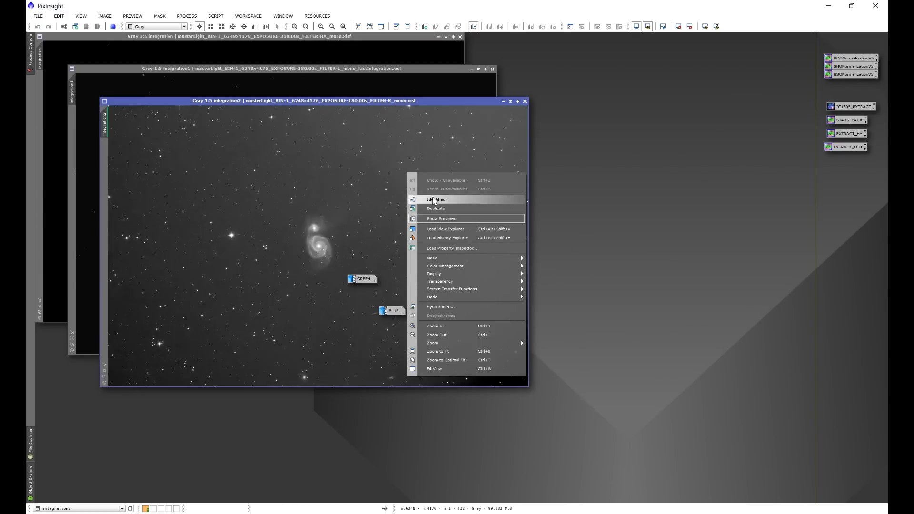
left_click(432, 196)
type("RED")
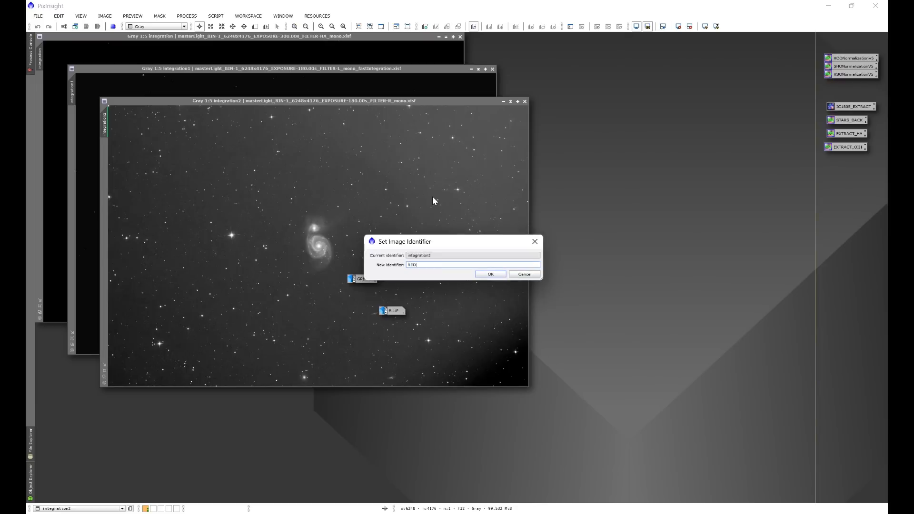
left_click(479, 274)
left_click(504, 102)
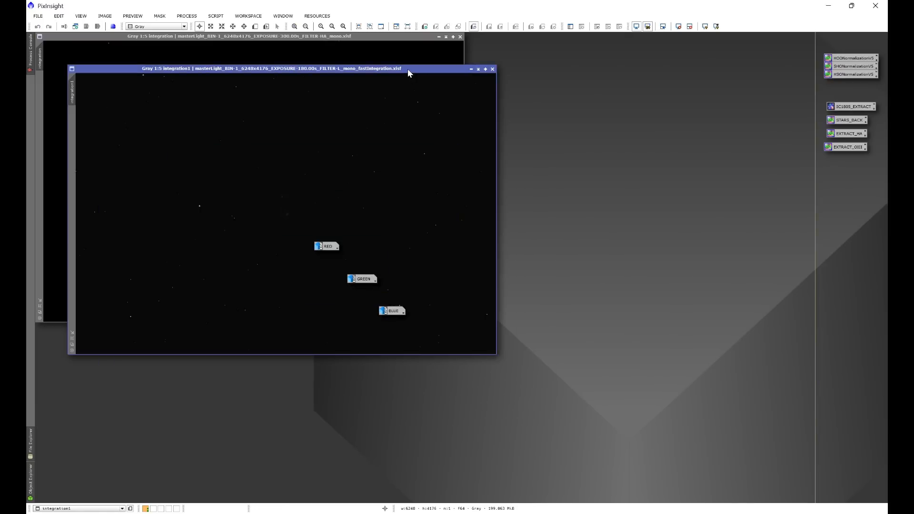
Step: Set the image identifier of the L-filter master light to LUM
right_click(391, 190)
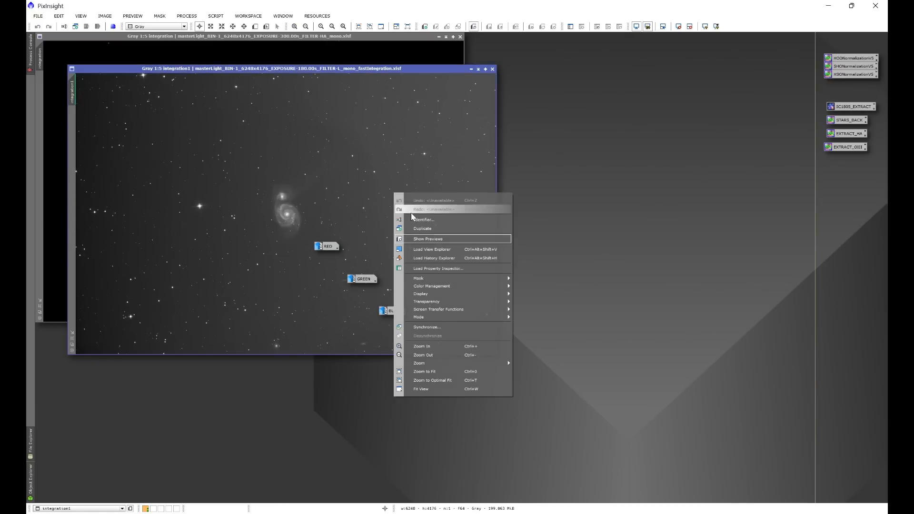
left_click(413, 216)
type("LUM")
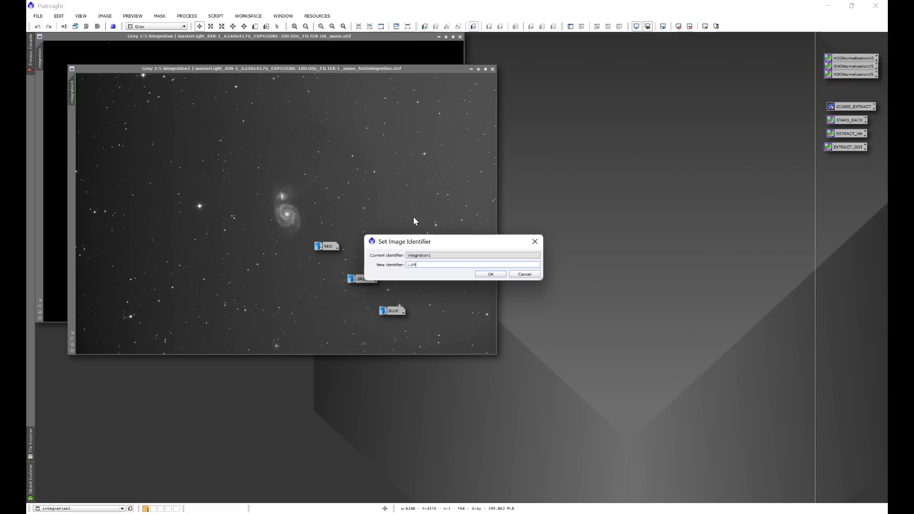
left_click(490, 274)
Step: Auto-stretch the display of the HA-filter master light and set its image identifier to HA
left_click(390, 38)
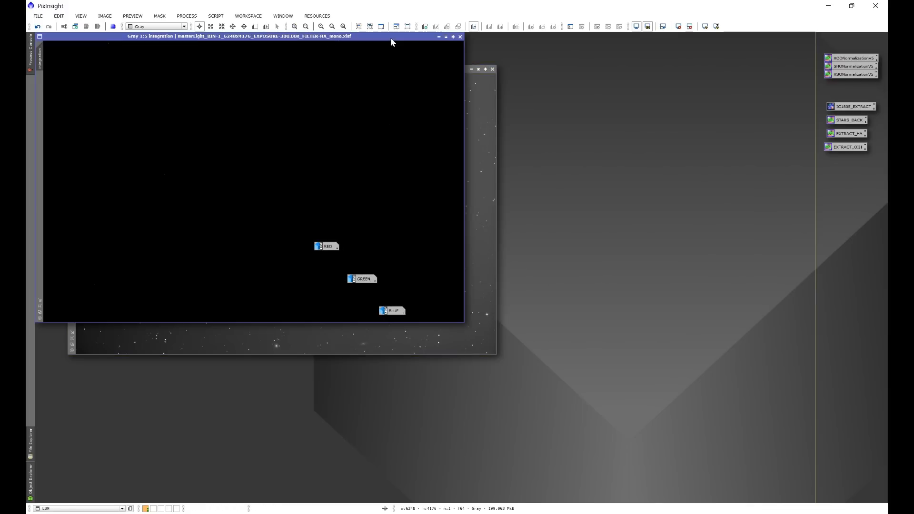
key("ctrl+a")
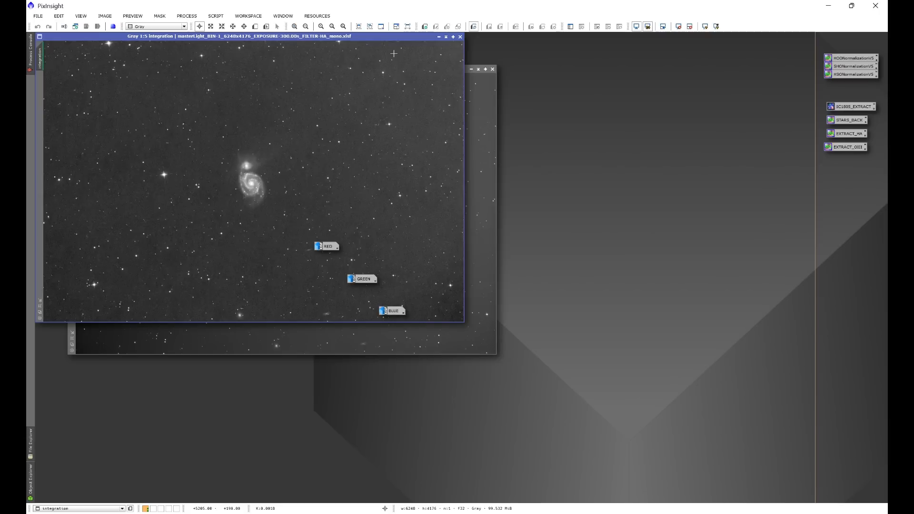
right_click(392, 104)
left_click(418, 129)
type("HA")
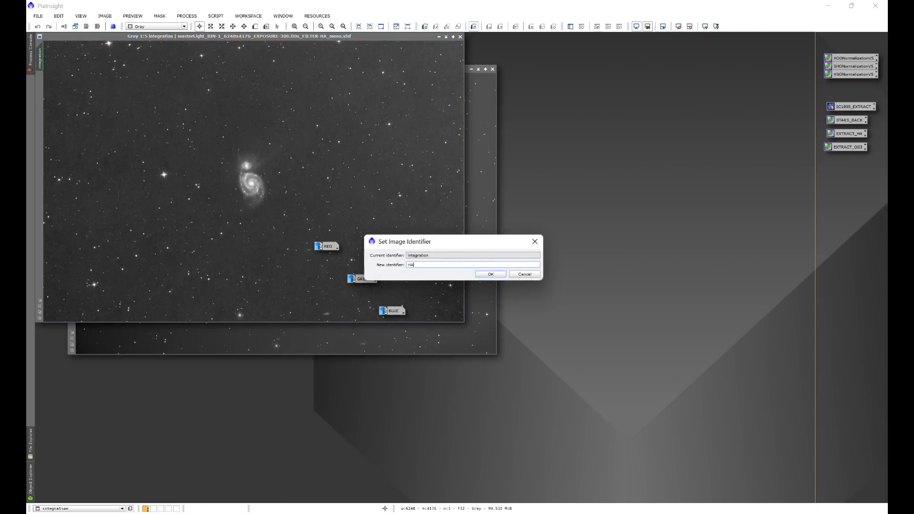
left_click(491, 274)
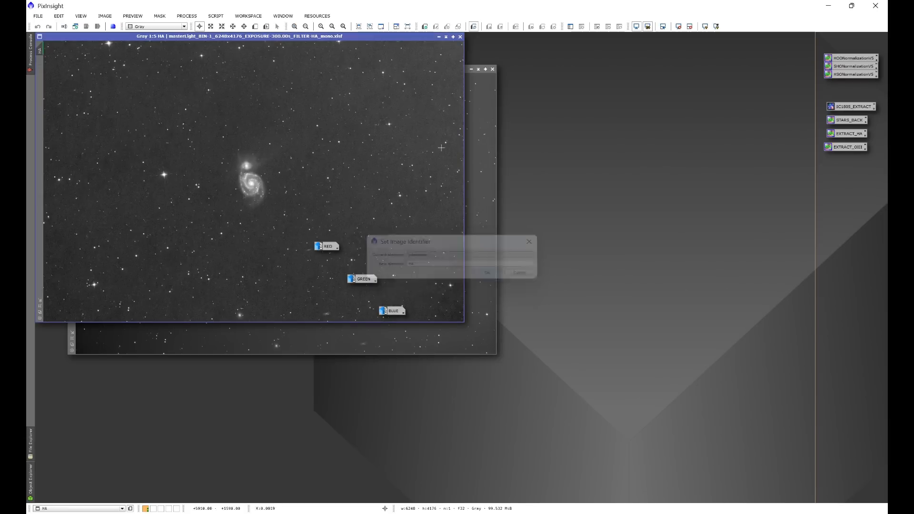
Step: Iconize the HA and LUM images and stack all five image icons, left-aligned, in the workspace's upper-left corner
left_click(439, 37)
left_click(471, 69)
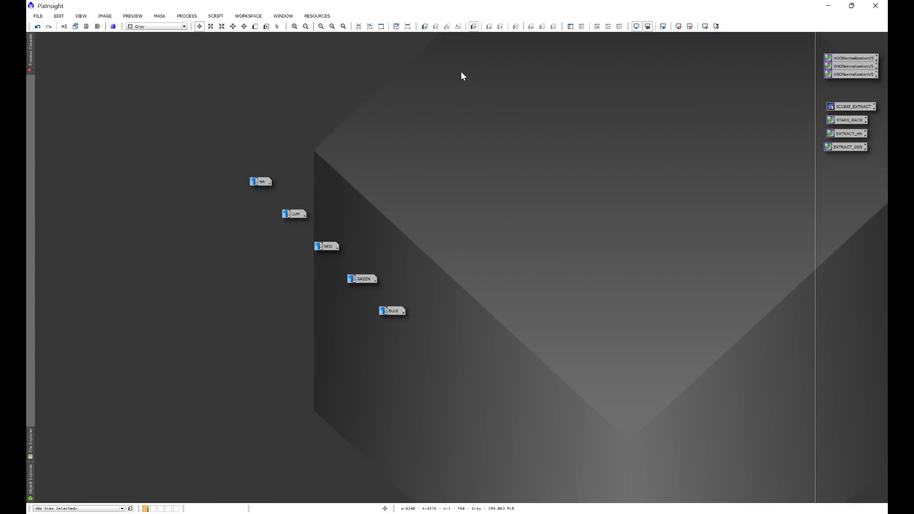
left_click_drag(208, 138, 442, 352)
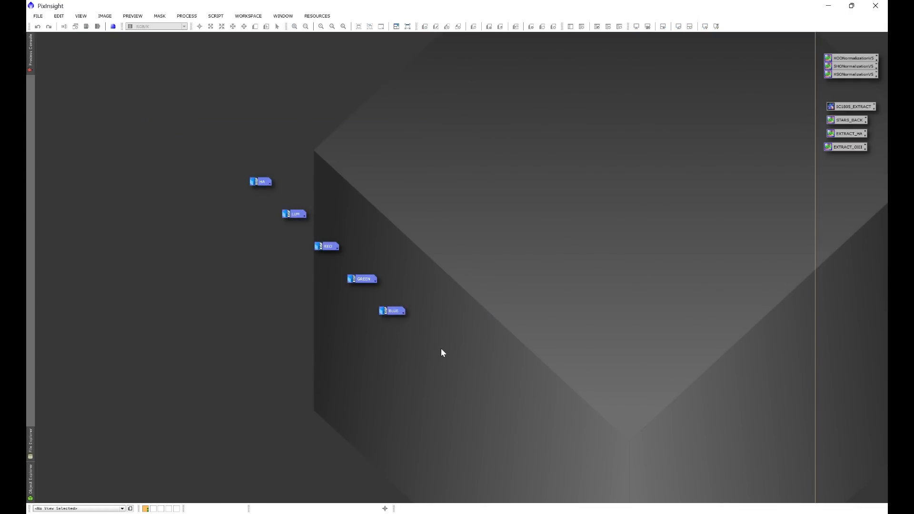
right_click(331, 251)
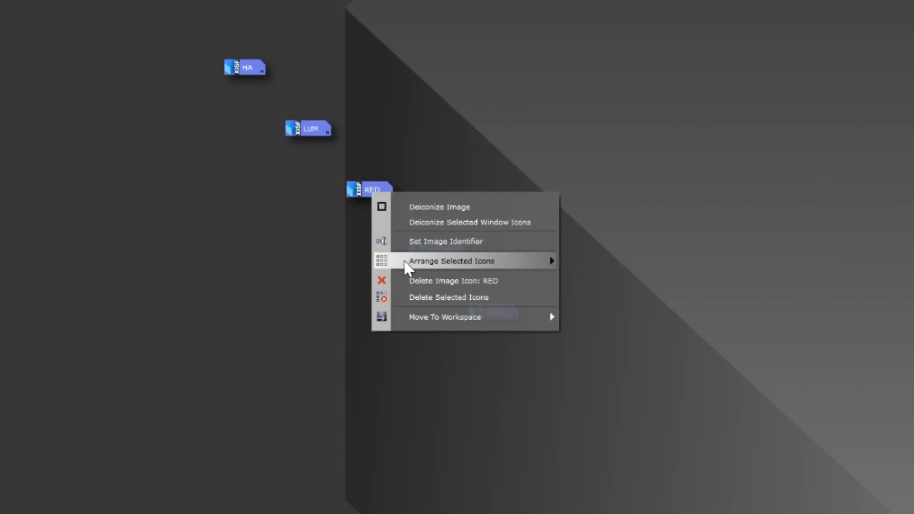
mouse_move(424, 261)
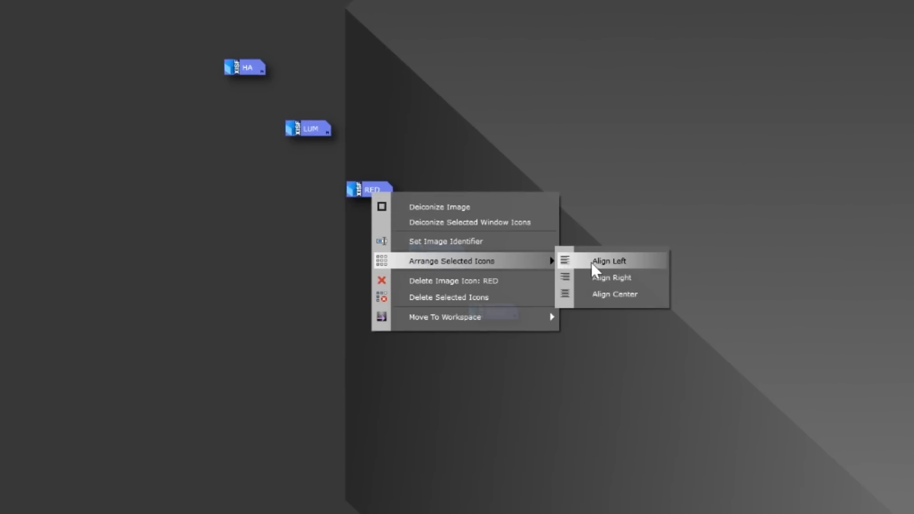
left_click(604, 263)
left_click_drag(248, 65, 61, 54)
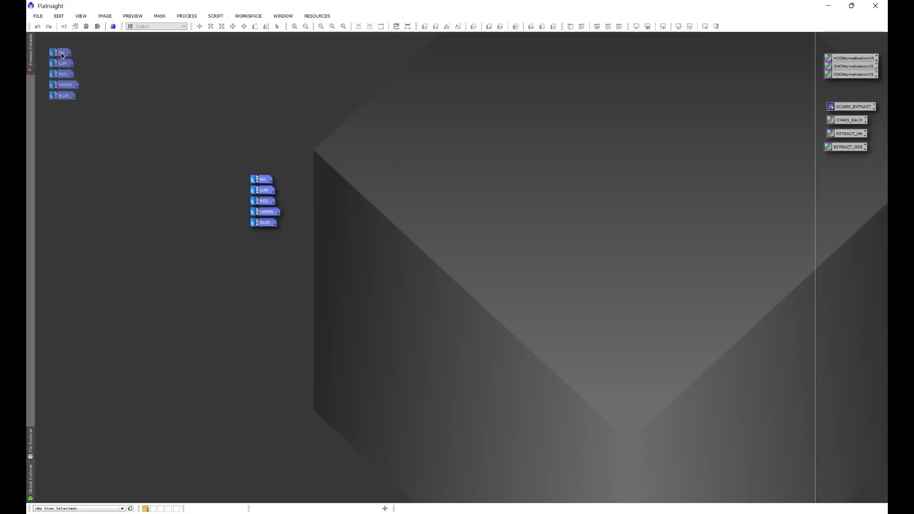
left_click(580, 248)
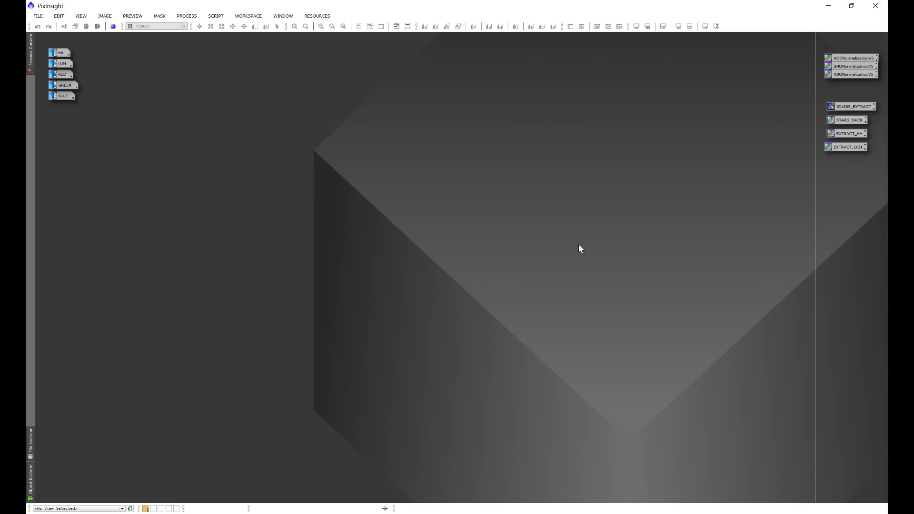
Step: Open the Astro Image Primer script and enable Use Individual Channels
left_click(217, 16)
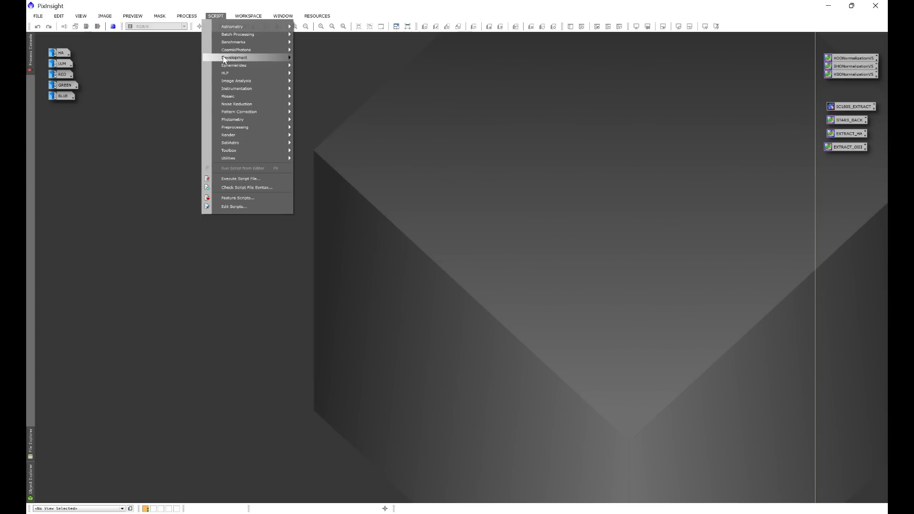
mouse_move(233, 73)
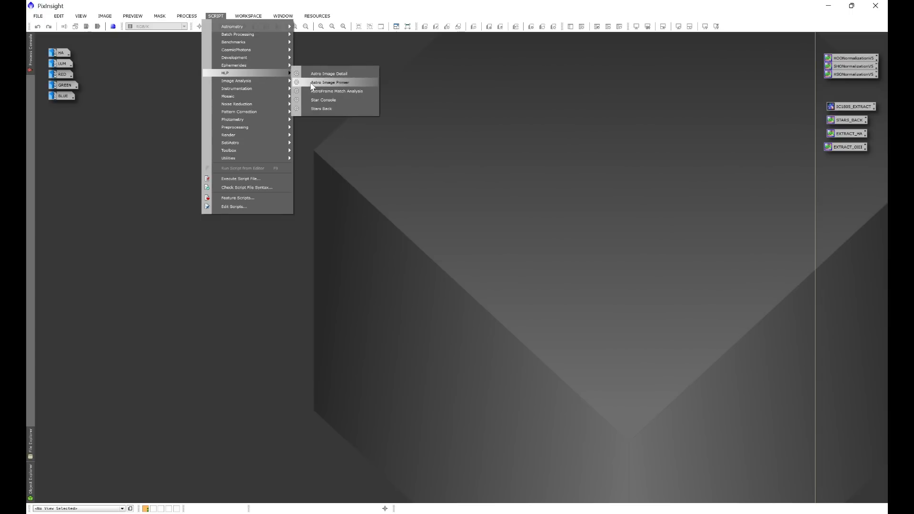
left_click(332, 82)
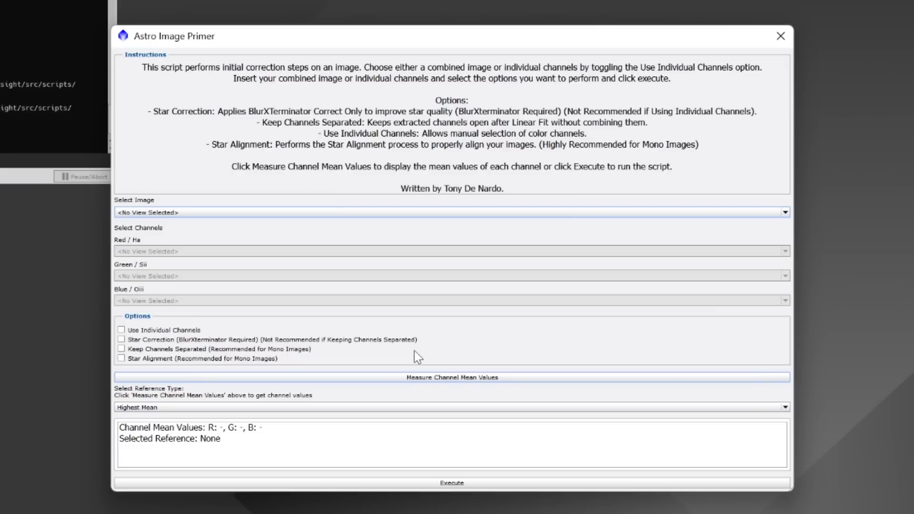
left_click(122, 330)
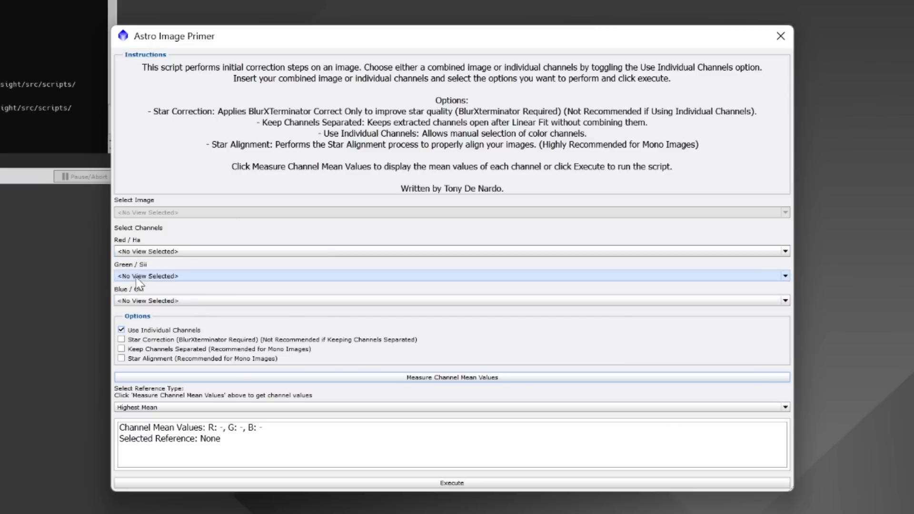
Step: Assign the RED, GREEN and BLUE images to the Red / Ha, Green / Sii and Blue / Oiii channels
left_click(162, 252)
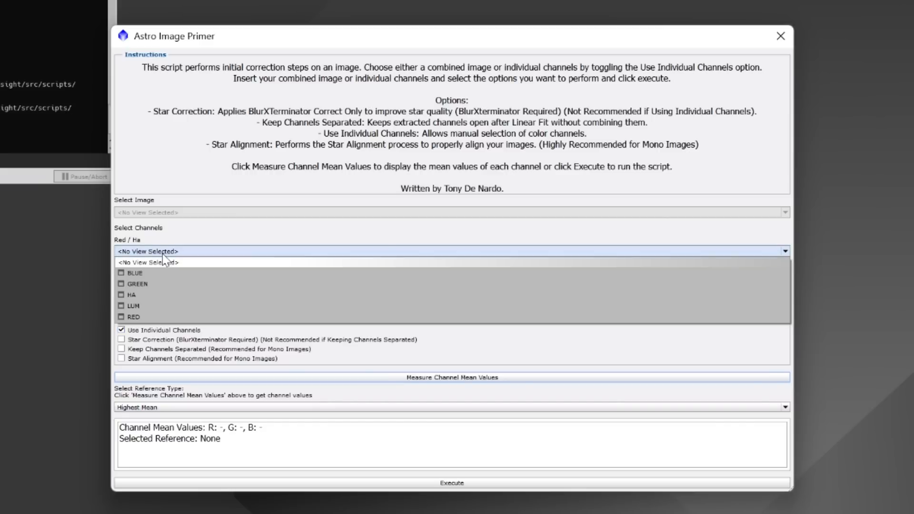
left_click(142, 317)
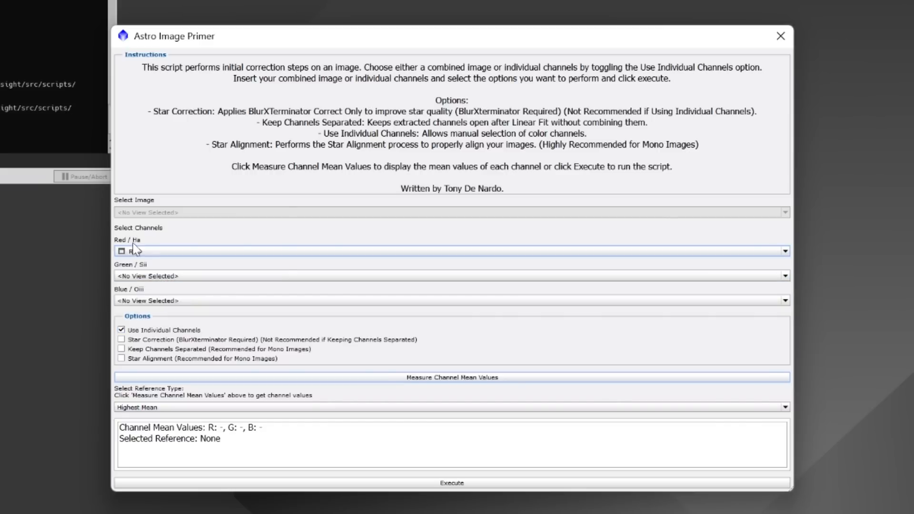
left_click(143, 275)
left_click(142, 300)
left_click(143, 300)
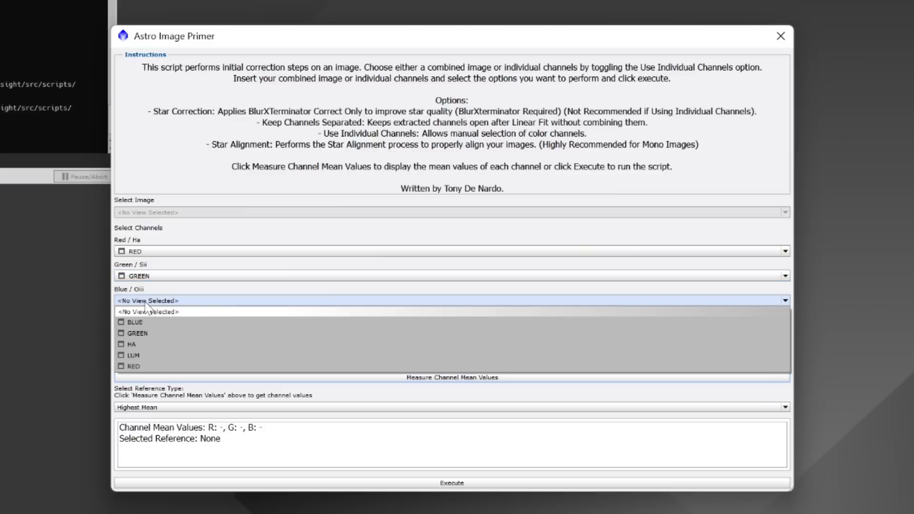
left_click(143, 318)
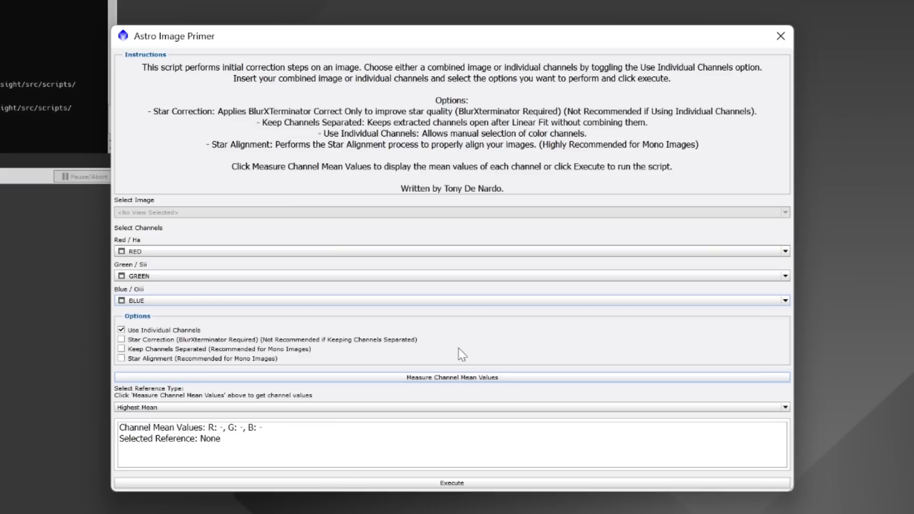
Step: Enable Keep Channels Separated and set the reference type to Middle Mean
left_click(122, 351)
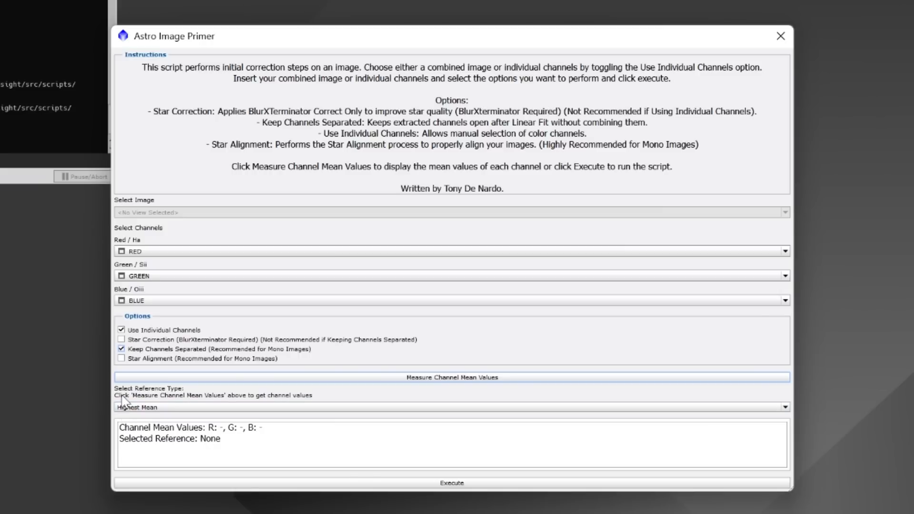
left_click(134, 409)
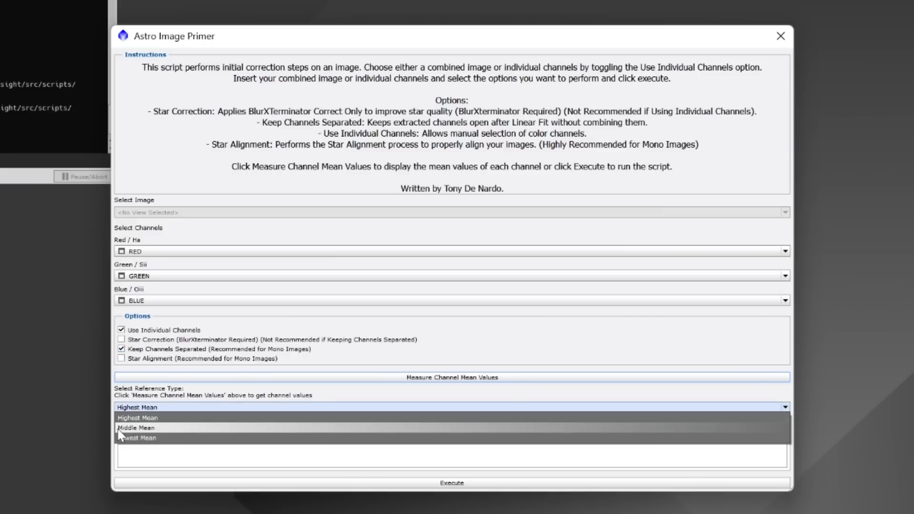
left_click(166, 427)
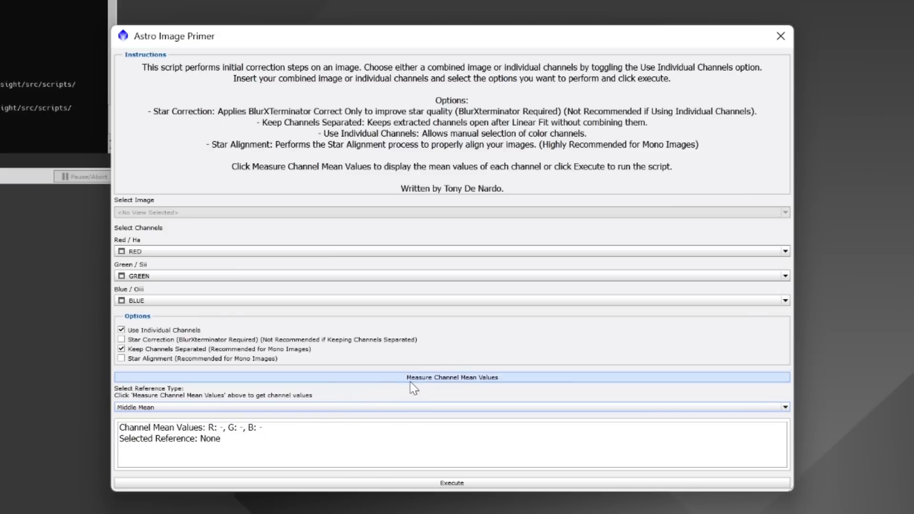
Step: Measure the channel mean values and execute Astro Image Primer on the three channels
left_click(448, 381)
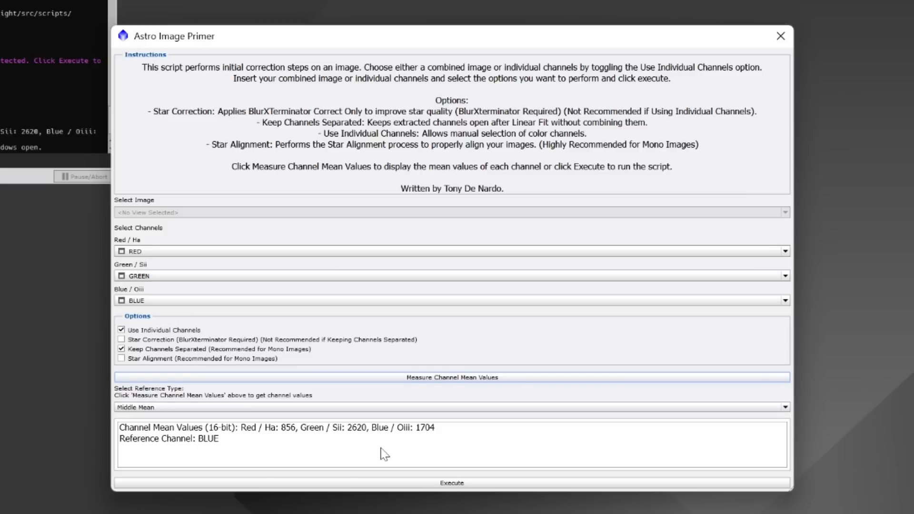
left_click(435, 483)
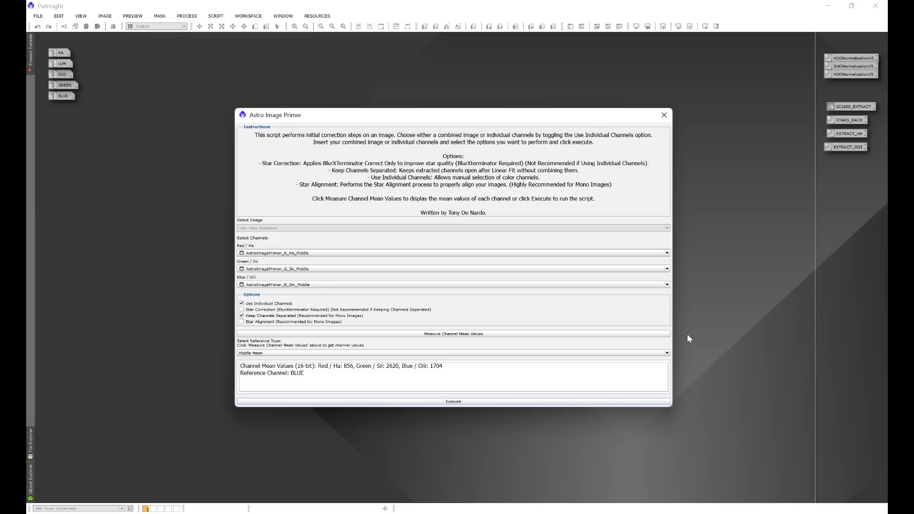
Step: Close the Astro Image Primer script, then restore the linear-fitted blue, green and red images with an auto-stretched display
left_click(665, 116)
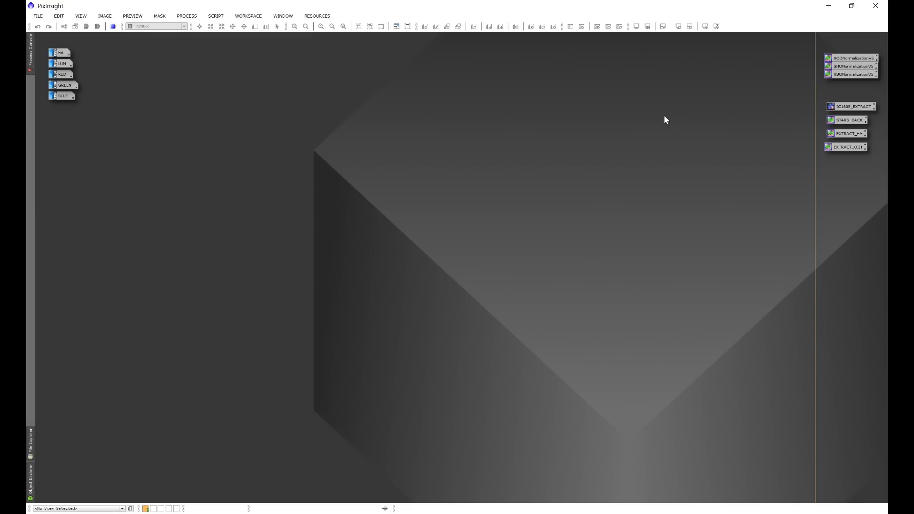
double_click(58, 96)
double_click(60, 86)
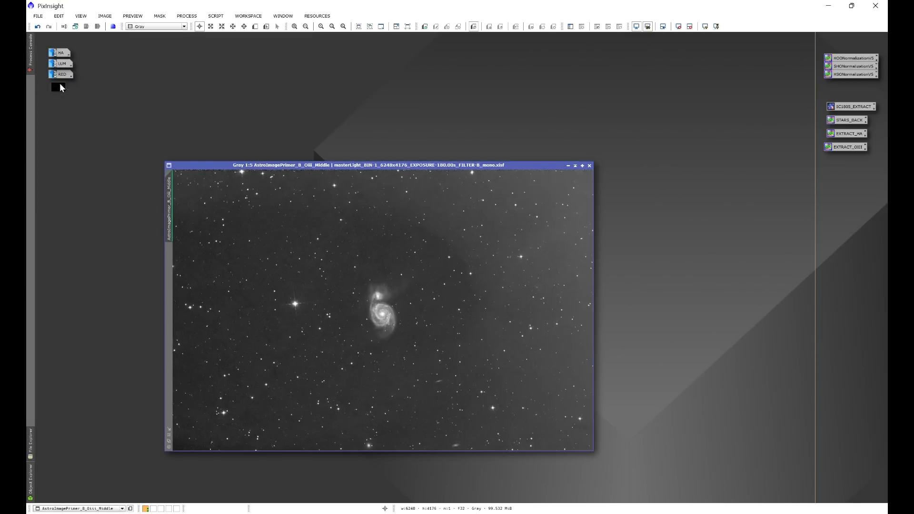
double_click(60, 75)
left_click_drag(370, 101, 515, 85)
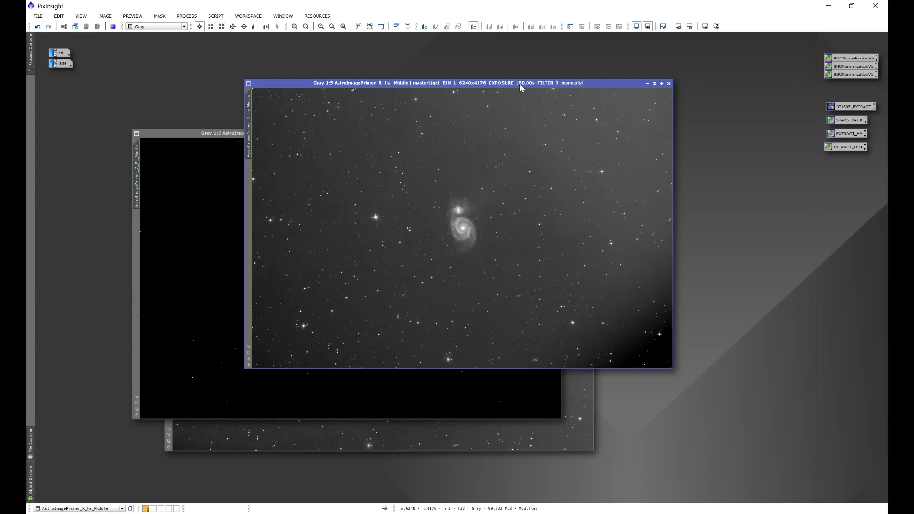
left_click(233, 134)
key("ctrl+a")
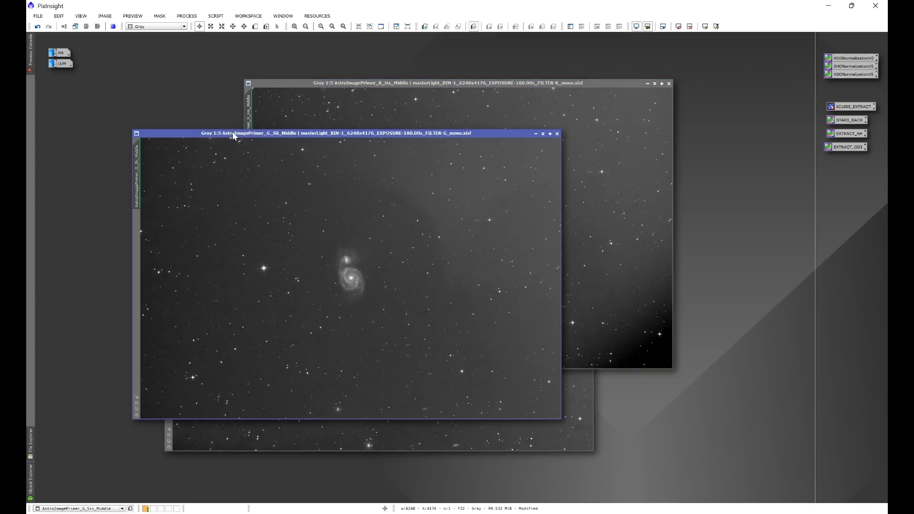
Step: Stack the blue image exactly over the green one and flip between them to check their star alignment
left_click(284, 436)
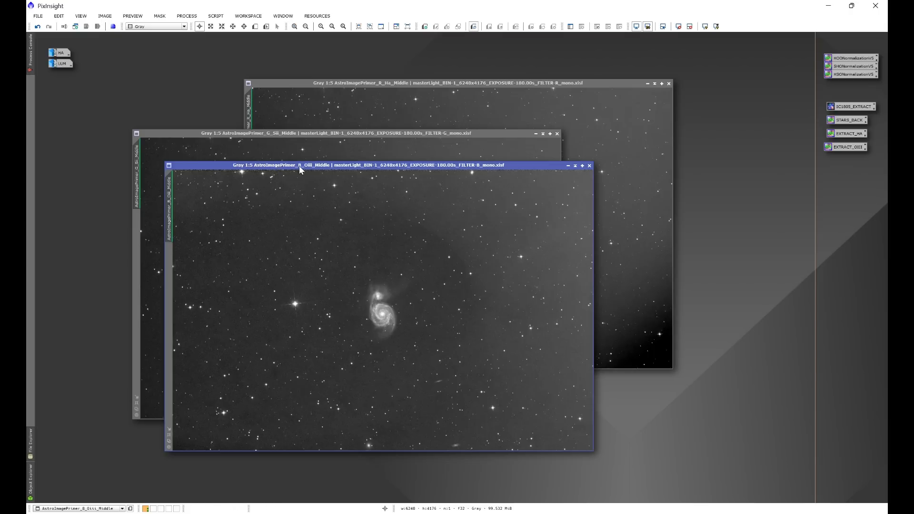
left_click_drag(299, 166, 267, 133)
key("ctrl+Page_Down")
key("ctrl+Page_Up")
key("ctrl+Page_Down")
key("ctrl+Page_Up")
key("ctrl+Page_Down")
key("ctrl+Page_Up")
key("ctrl+Page_Down")
key("ctrl+Page_Up")
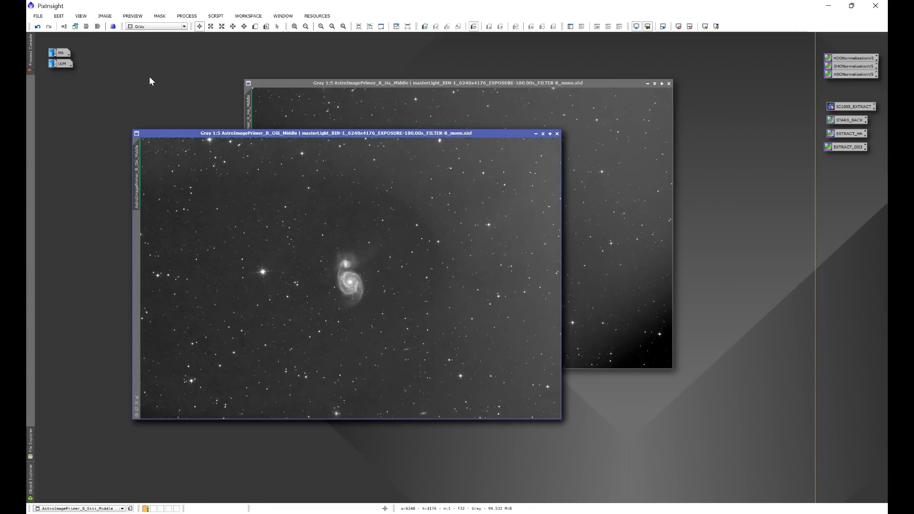
Step: Stack the red image over the green and blue images and cycle through all three to compare alignment
left_click_drag(387, 81, 273, 132)
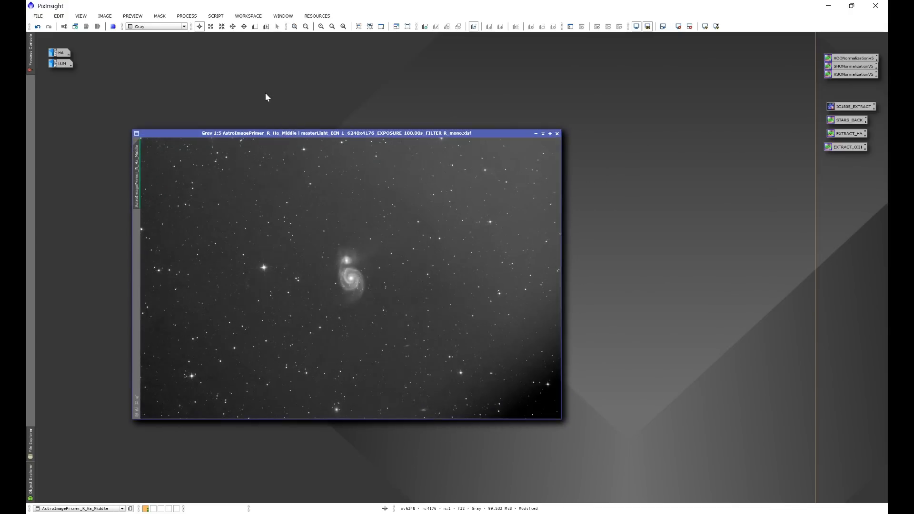
key("ctrl+Page_Up")
key("ctrl+Page_Up")
key("ctrl+Page_Up")
key("ctrl+Page_Up")
key("ctrl+Page_Up")
Step: Minimize the red, green and blue linear-fitted images to workspace icons
left_click(536, 133)
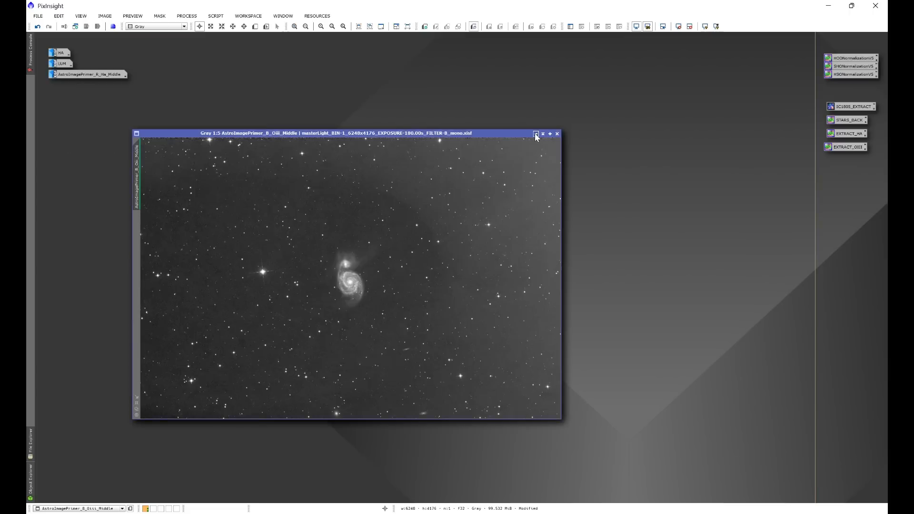
left_click(535, 133)
left_click(536, 133)
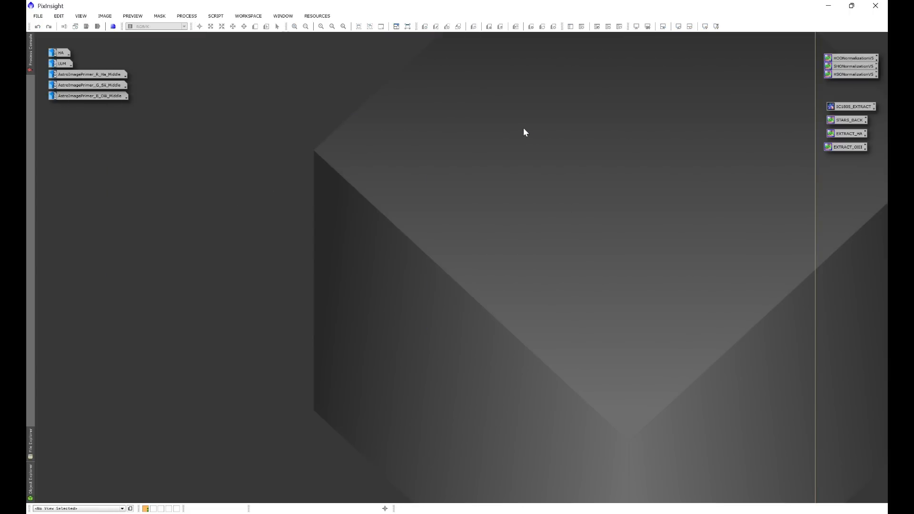
Step: Open the StarAlignment process and set the LUM view as its reference image
left_click(186, 16)
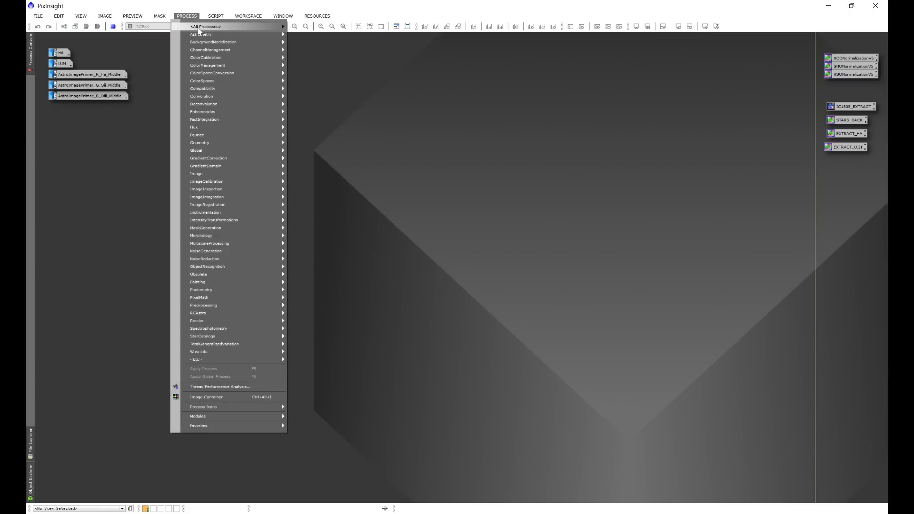
mouse_move(199, 30)
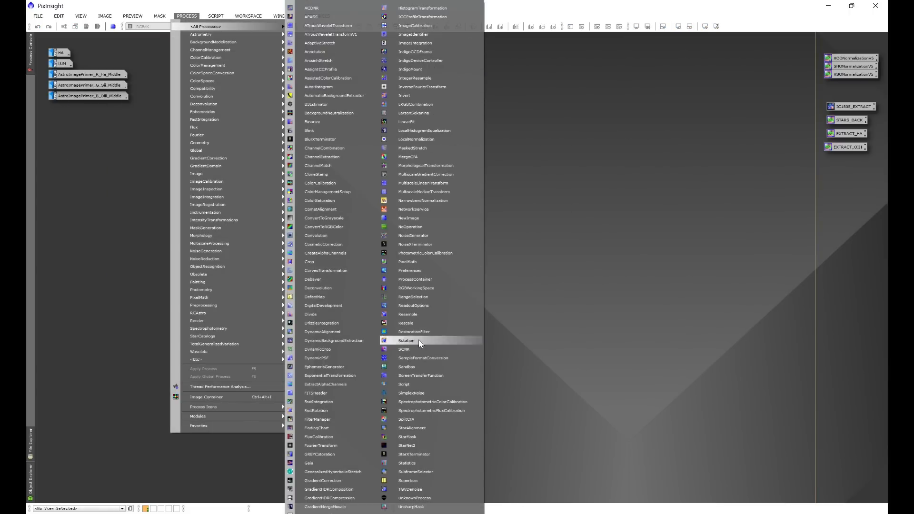
left_click(412, 429)
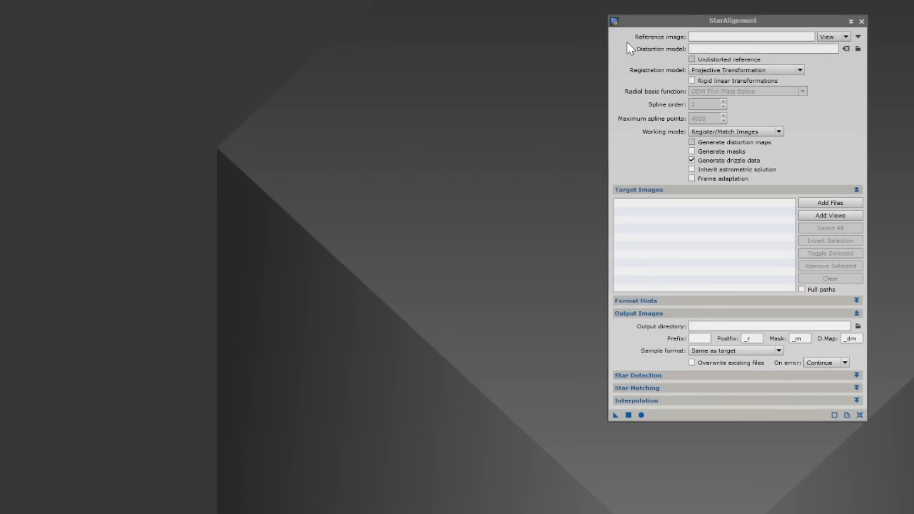
left_click(838, 37)
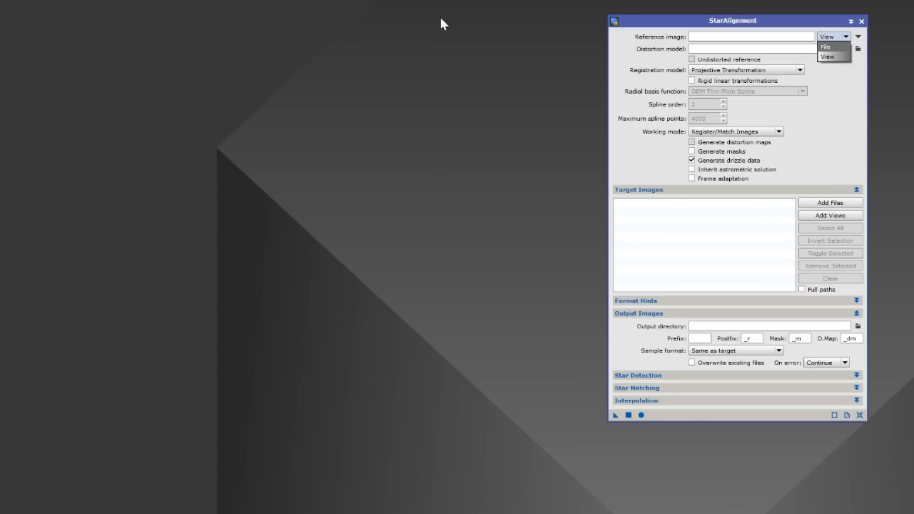
left_click(828, 57)
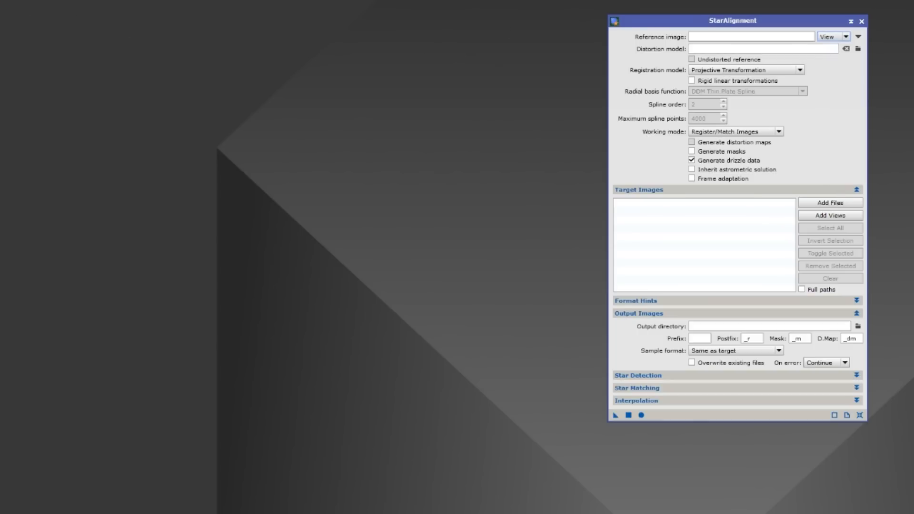
left_click(859, 37)
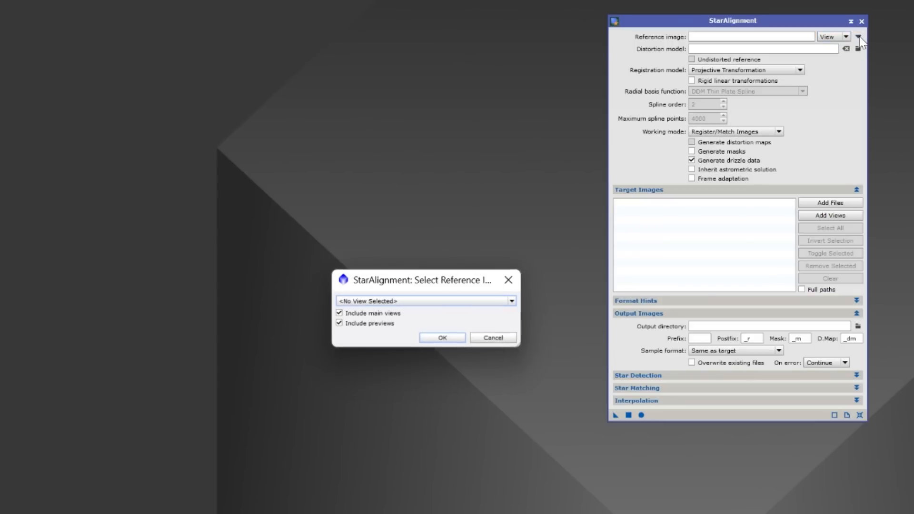
left_click(391, 301)
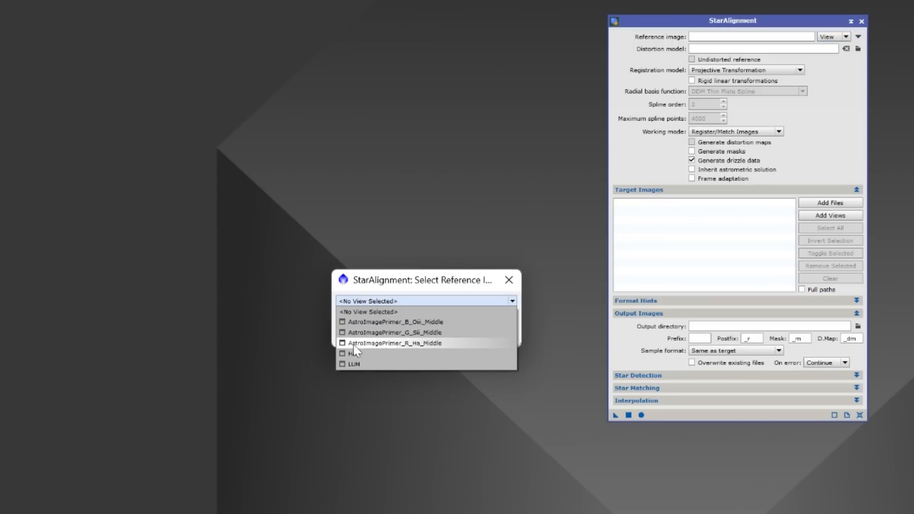
left_click(342, 364)
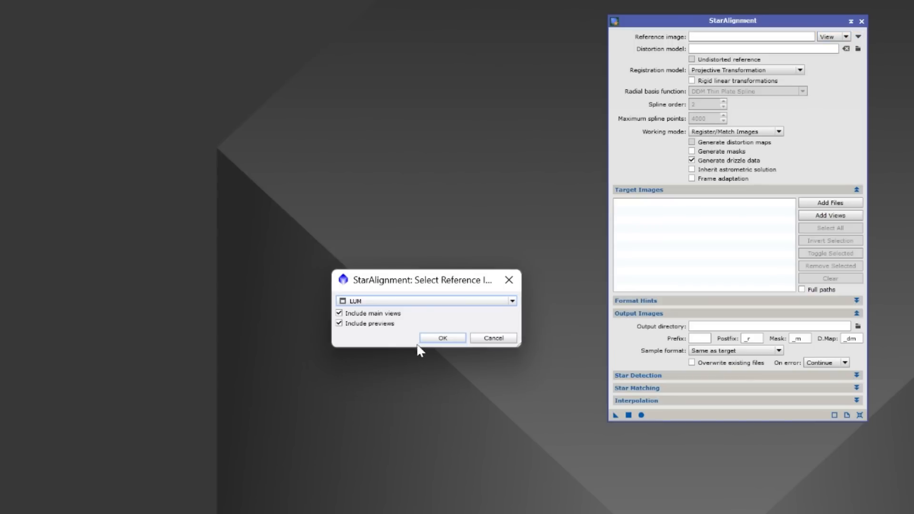
left_click(439, 336)
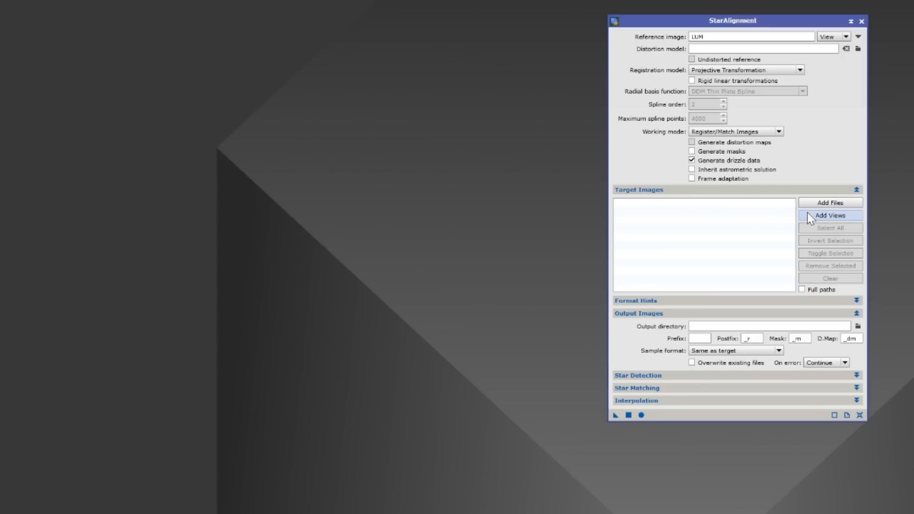
Step: Add HA and the three AstroImagePrimer R, G and B views as StarAlignment targets and run the alignment globally
left_click(831, 215)
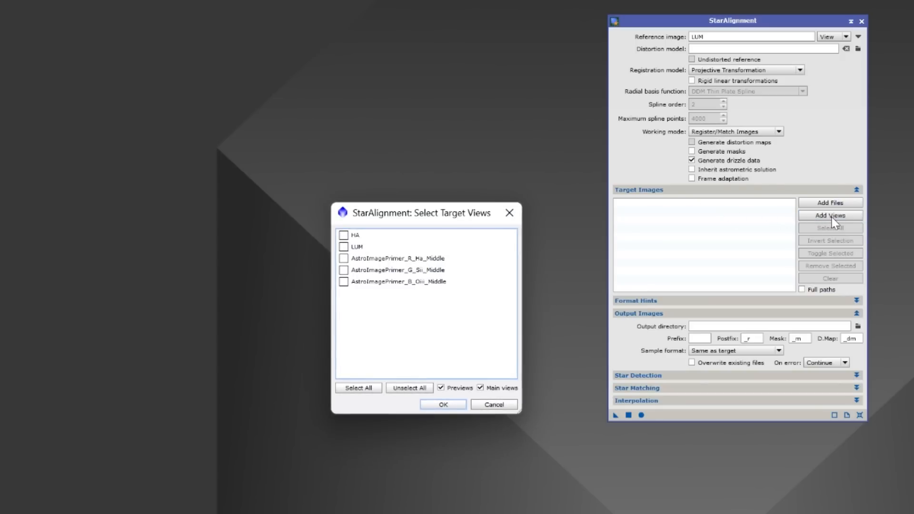
left_click(343, 235)
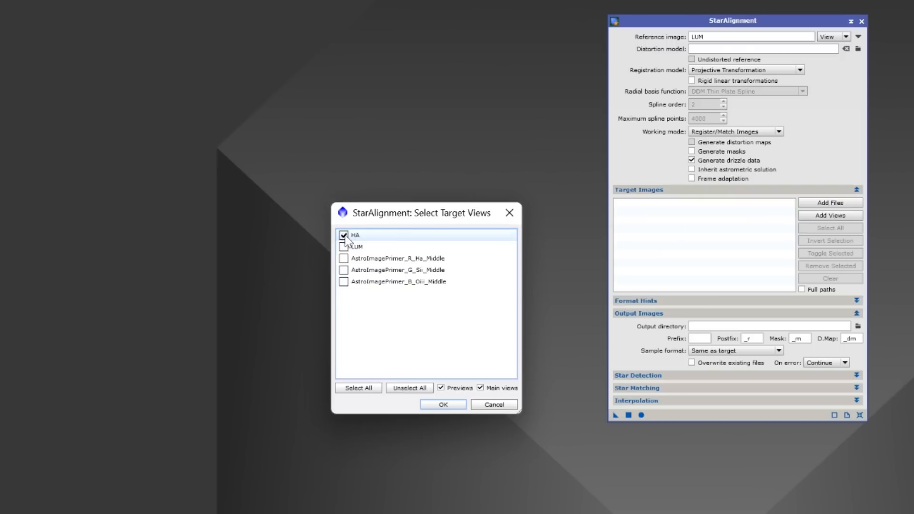
left_click(344, 259)
left_click(344, 270)
left_click(344, 281)
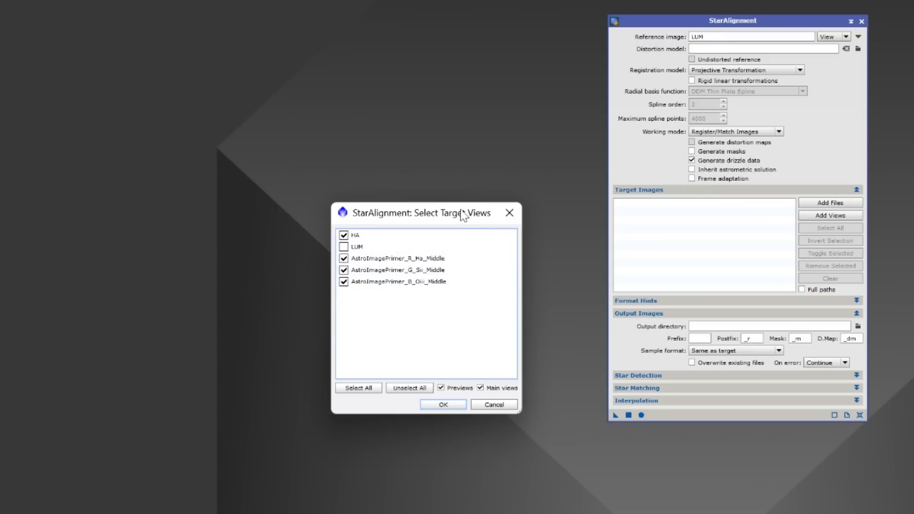
left_click(432, 401)
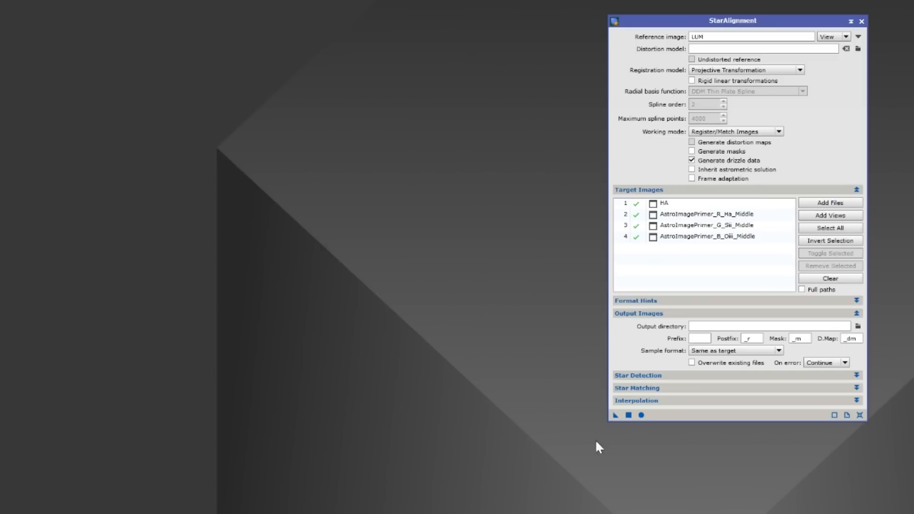
left_click(641, 416)
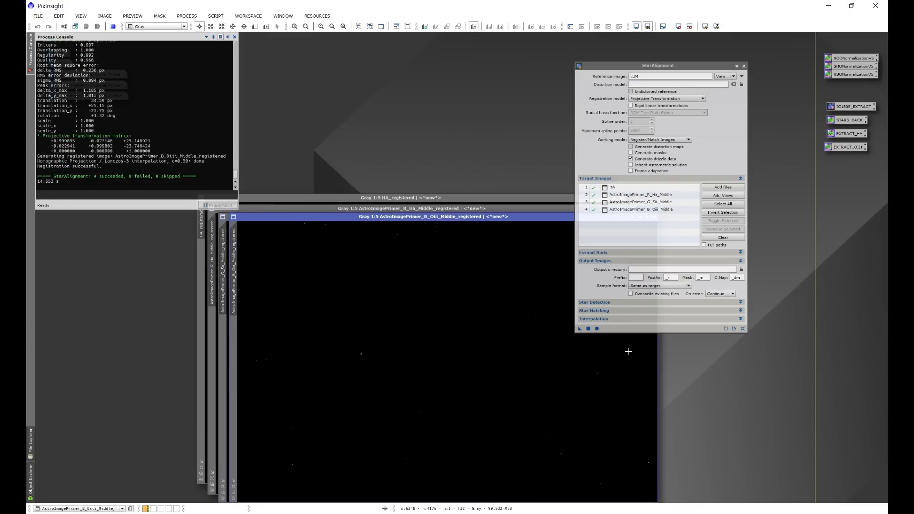
Step: Close StarAlignment and the process console, then spread out and auto-stretch the four registered images
left_click(743, 65)
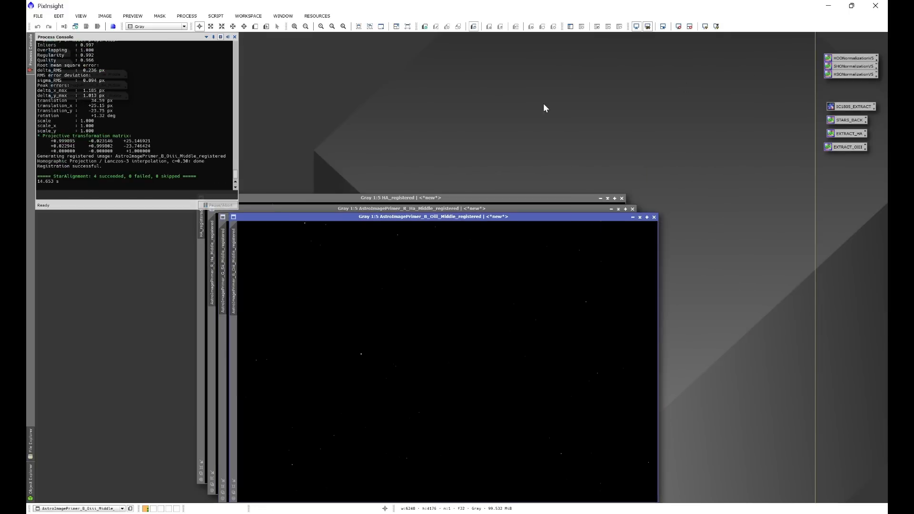
left_click(234, 37)
left_click_drag(396, 216, 449, 117)
key("ctrl+a")
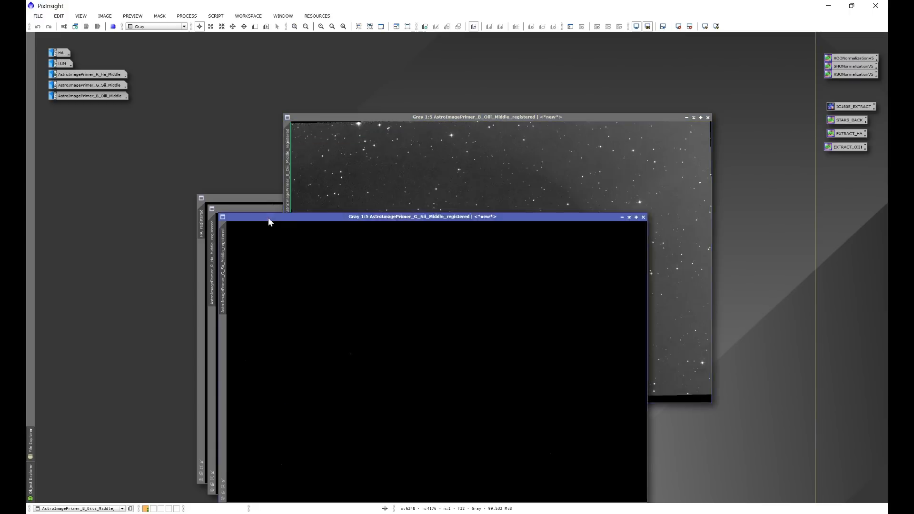
left_click_drag(268, 218, 416, 175)
key("ctrl+a")
left_click_drag(261, 210, 344, 147)
key("ctrl+a")
left_click_drag(249, 198, 253, 167)
key("ctrl+a")
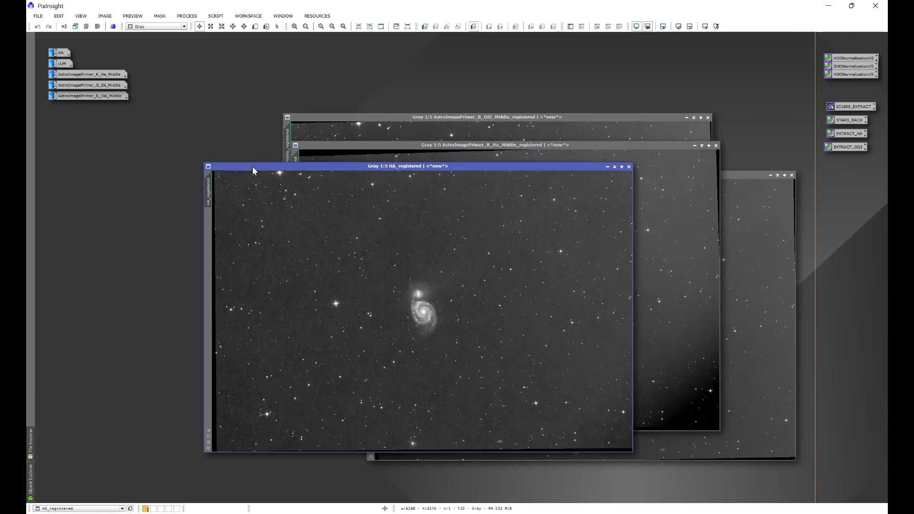
Step: Stack the registered HA image over the registered red one and flip between them to check their alignment
left_click(329, 146)
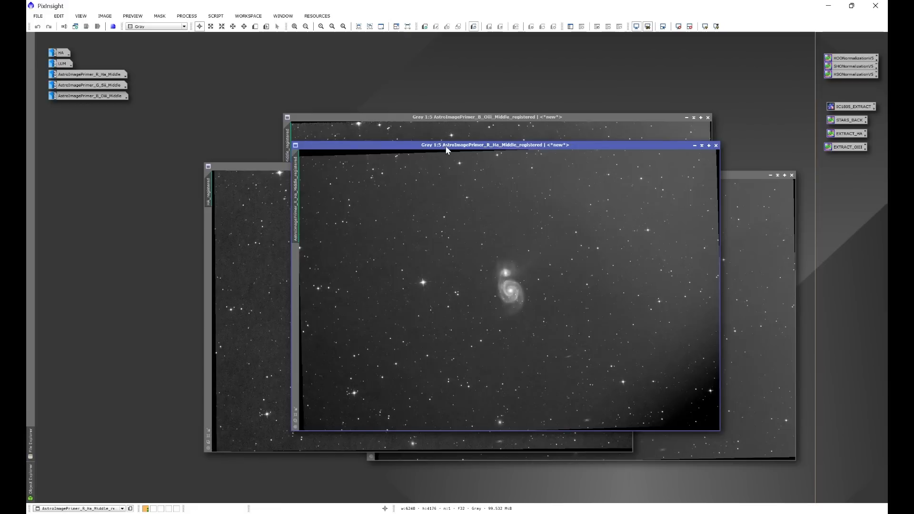
left_click_drag(446, 151, 469, 121)
left_click(272, 168)
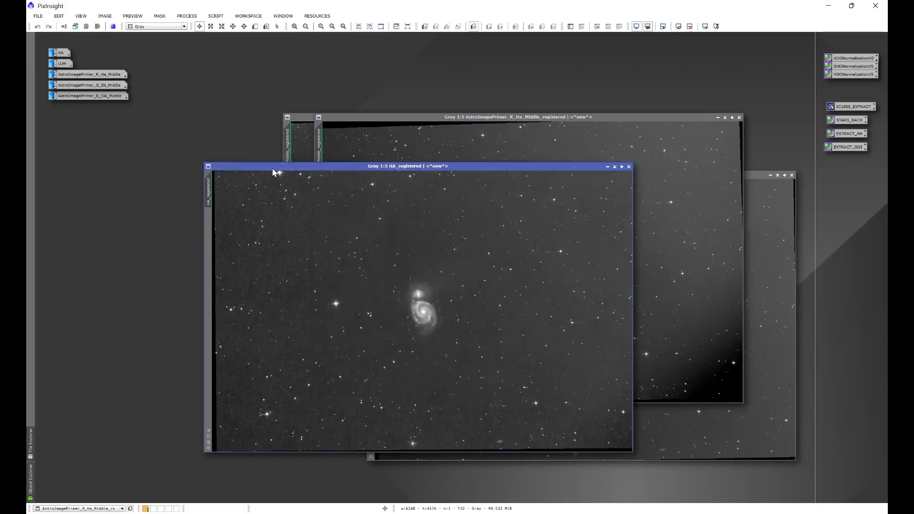
left_click_drag(272, 168, 383, 119)
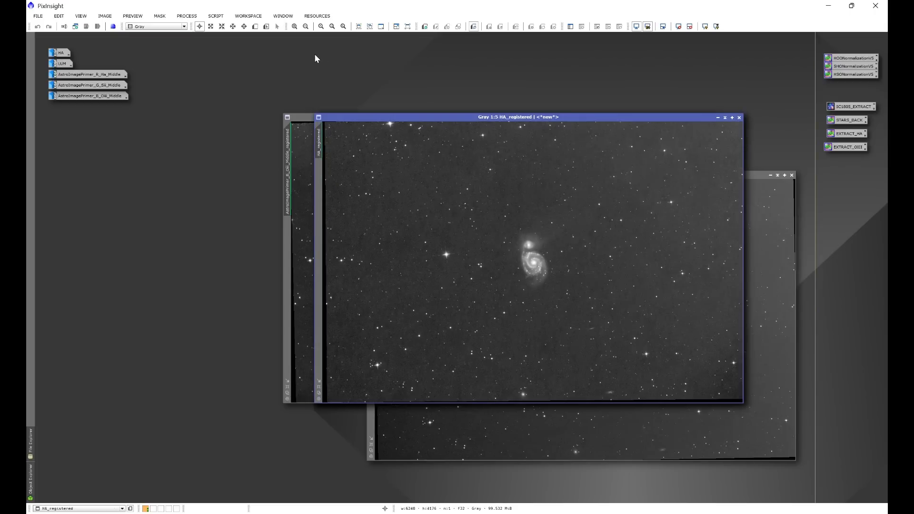
key("ctrl+Page_Down")
key("ctrl+Page_Up")
key("ctrl+Page_Down")
key("ctrl+Page_Up")
key("ctrl+Page_Down")
Step: Align the registered blue window with the HA and red stack and cycle through the images to compare star positions
left_click_drag(326, 119, 358, 119)
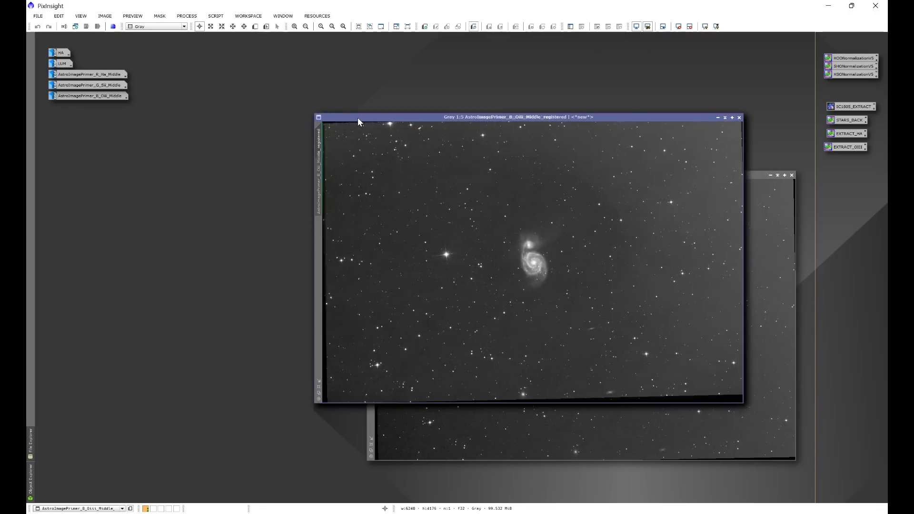
key("ctrl+Page_Up")
key("ctrl+Page_Down")
key("ctrl+Page_Up")
key("ctrl+Page_Down")
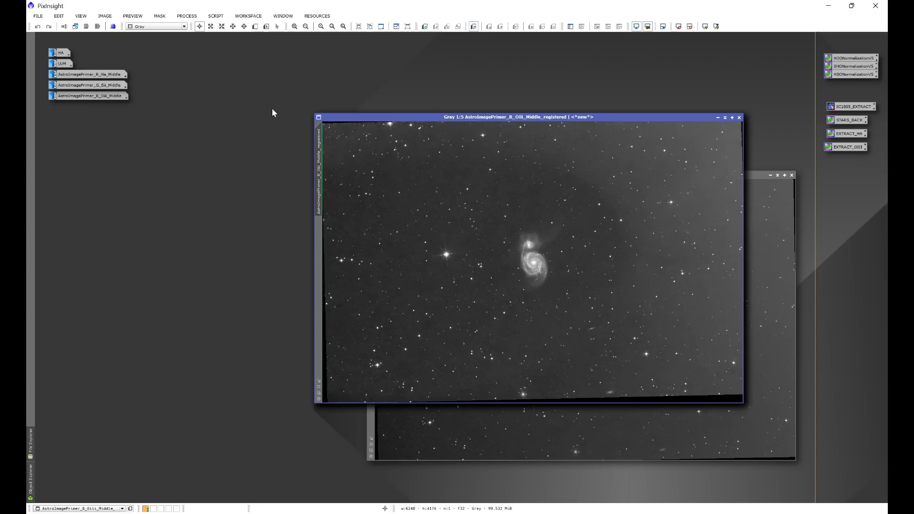
Step: Minimize the four registered images to workspace icons
left_click(718, 117)
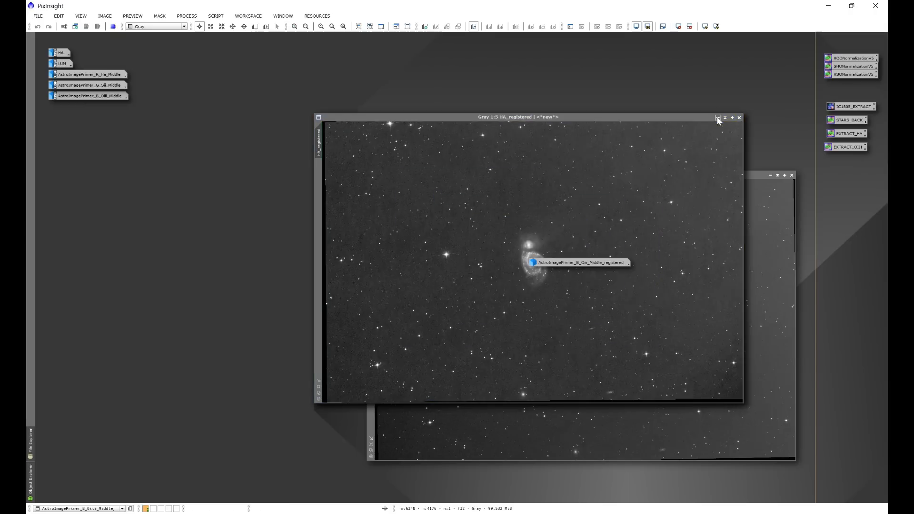
left_click(718, 118)
left_click(718, 118)
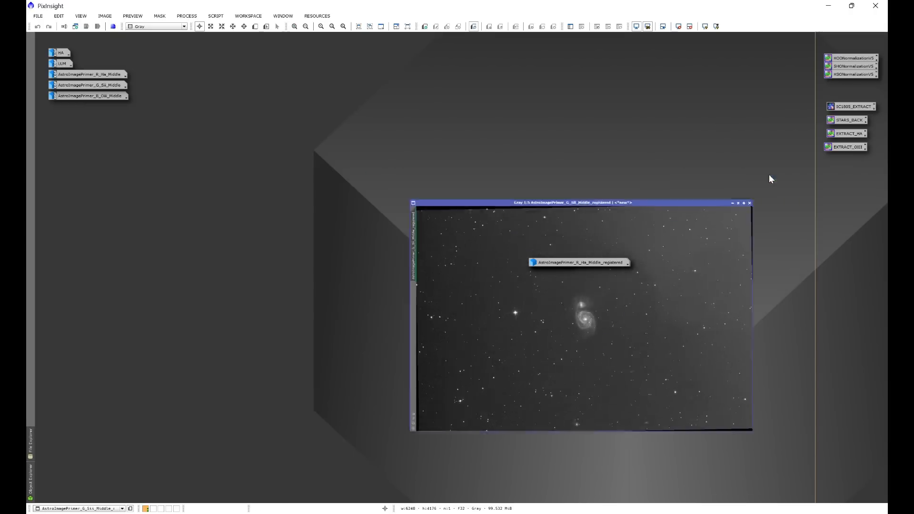
left_click(770, 174)
Step: Arrange the registered image icons in a column in the order green, red, blue, HA
left_click_drag(624, 320, 675, 119)
left_click_drag(577, 263, 684, 154)
left_click(598, 263)
left_click_drag(598, 263, 691, 182)
left_click_drag(555, 264, 662, 213)
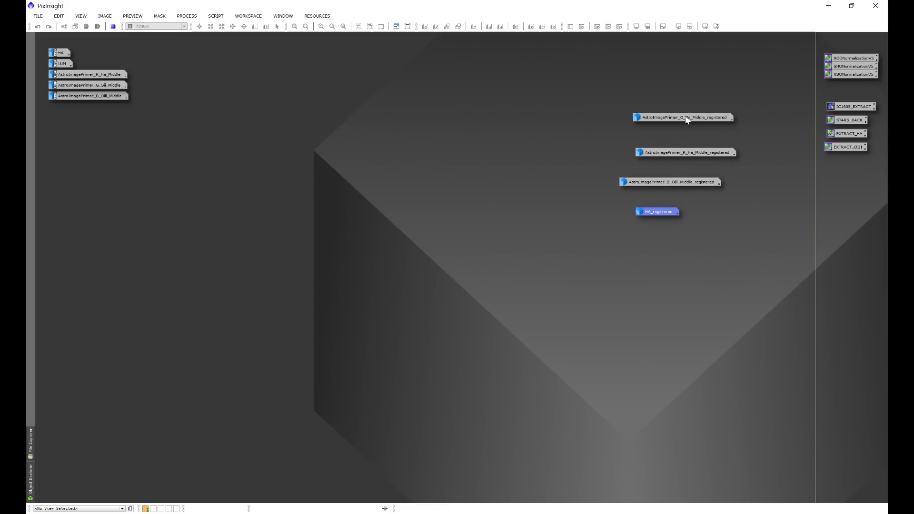
mouse_move(725, 116)
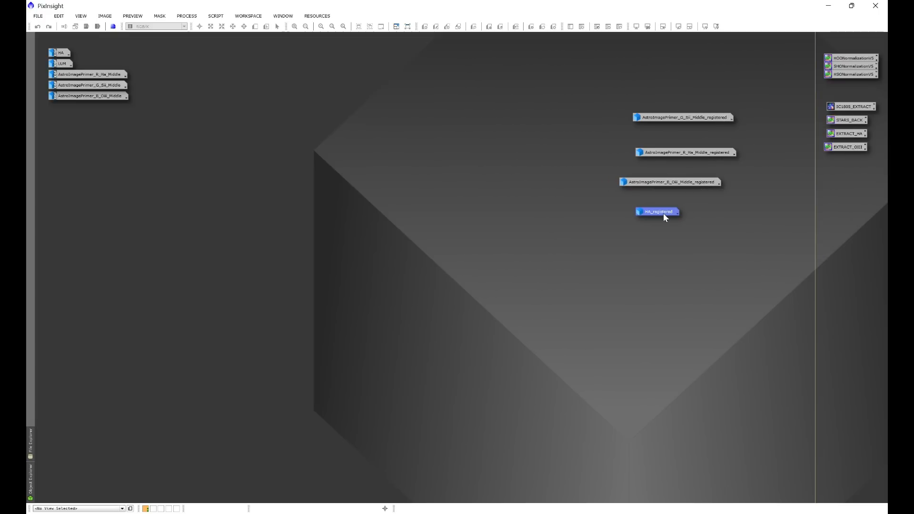
Step: Place the LUM icon above the registered images and delete the unregistered HA, red, green and blue images without saving their history
left_click_drag(66, 64, 655, 83)
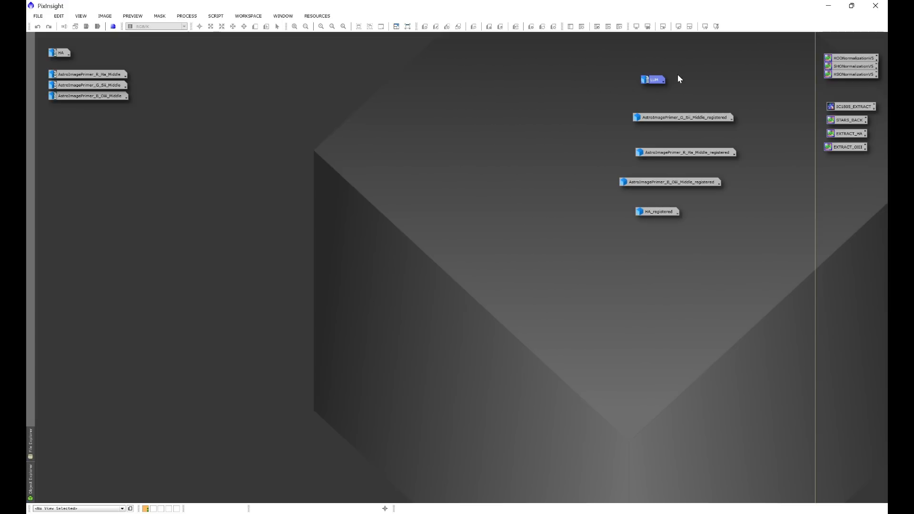
left_click_drag(82, 126, 56, 51)
right_click(57, 53)
left_click(81, 109)
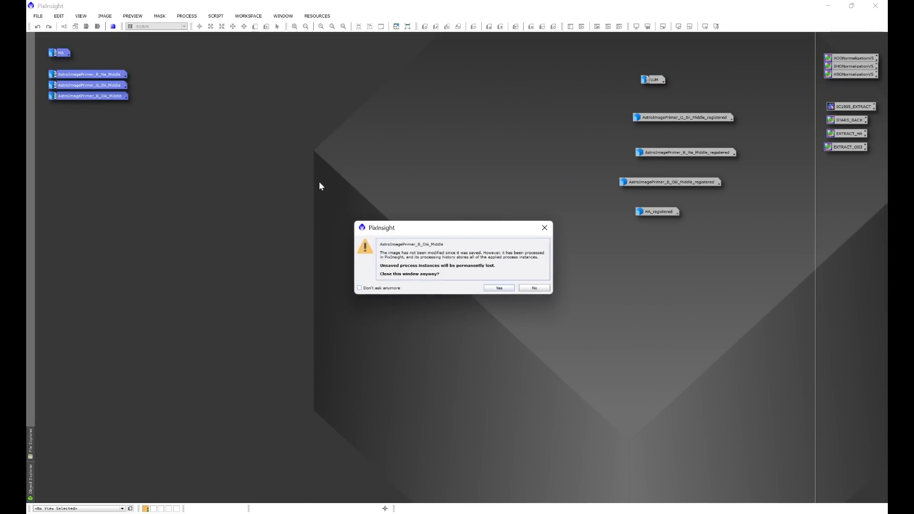
left_click(500, 288)
key("Return")
key("Return")
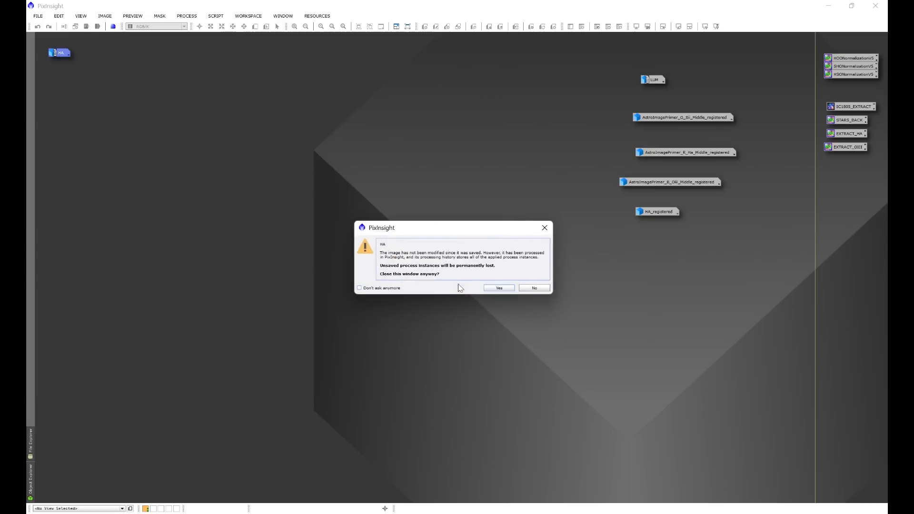
left_click(495, 287)
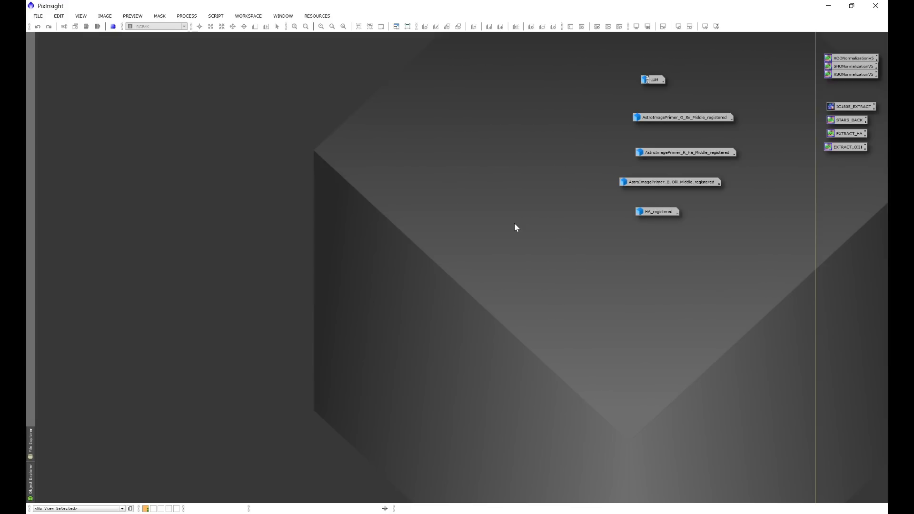
Step: Set the registered green image's identifier to GREEN and minimize it to its icon
double_click(671, 118)
left_click_drag(569, 174, 357, 103)
right_click(400, 174)
left_click(430, 205)
type("GREEN")
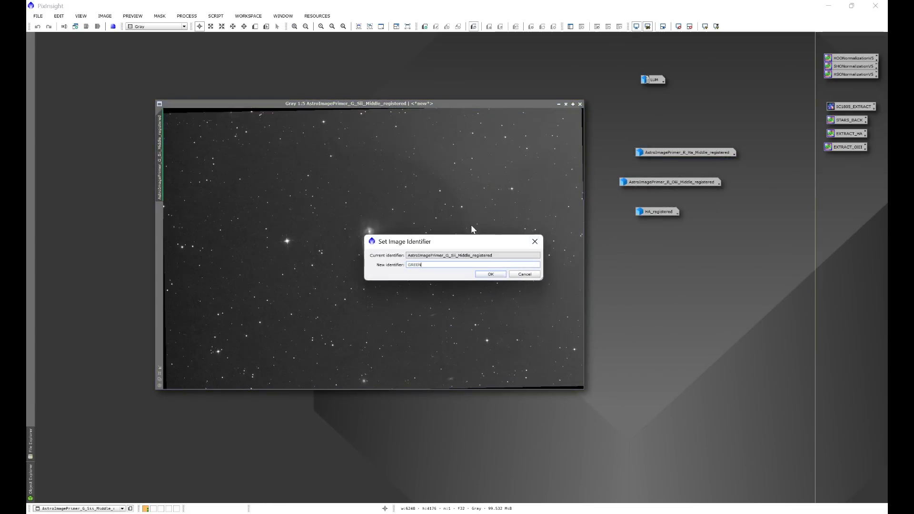
left_click(491, 275)
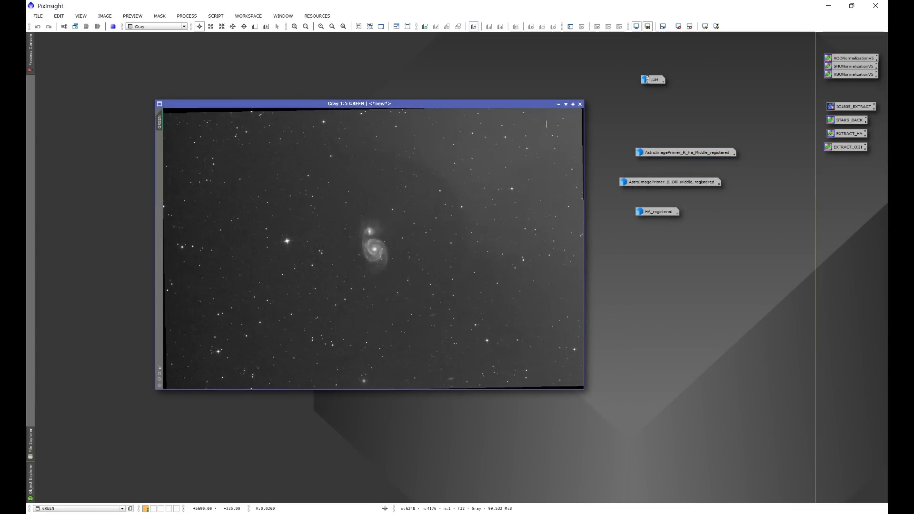
left_click(558, 104)
Step: Set the registered red image's identifier to RED and minimize it
double_click(656, 152)
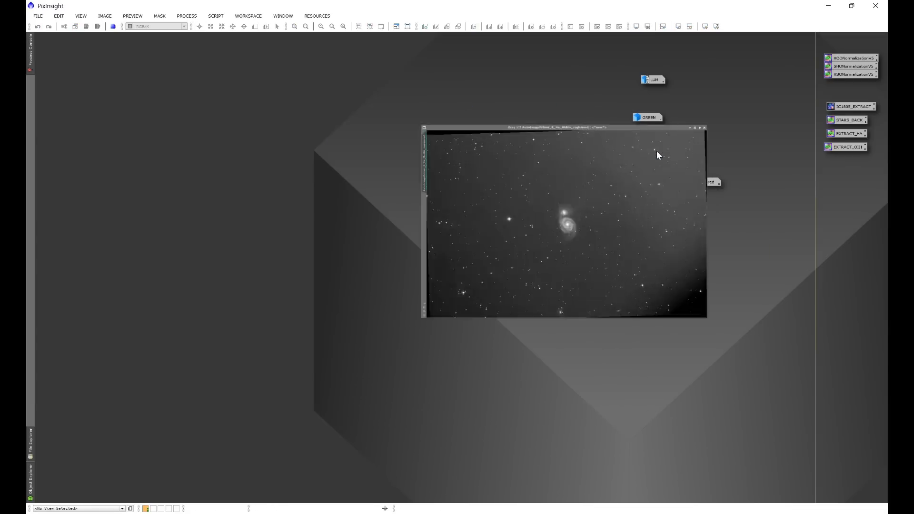
right_click(499, 213)
left_click(516, 238)
type("RED")
key("Return")
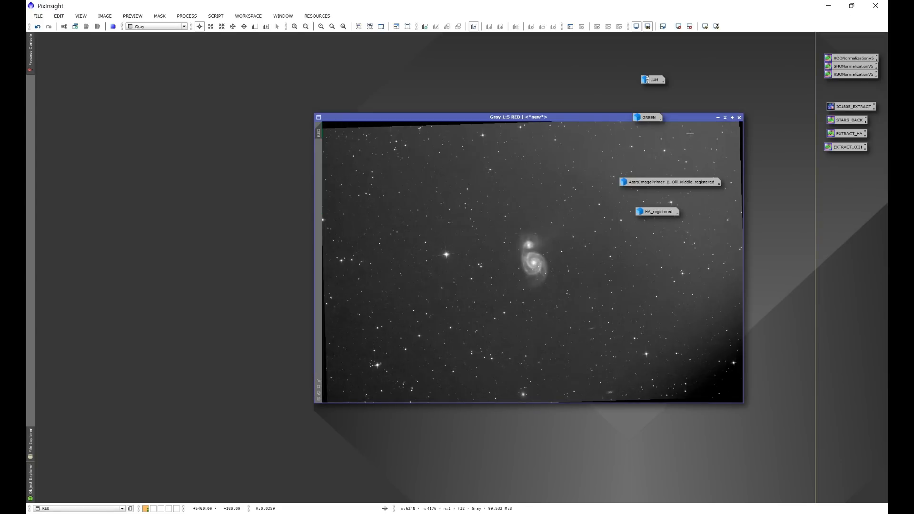
left_click(718, 117)
Step: Set the registered blue image's identifier to BLUE and minimize it
double_click(675, 182)
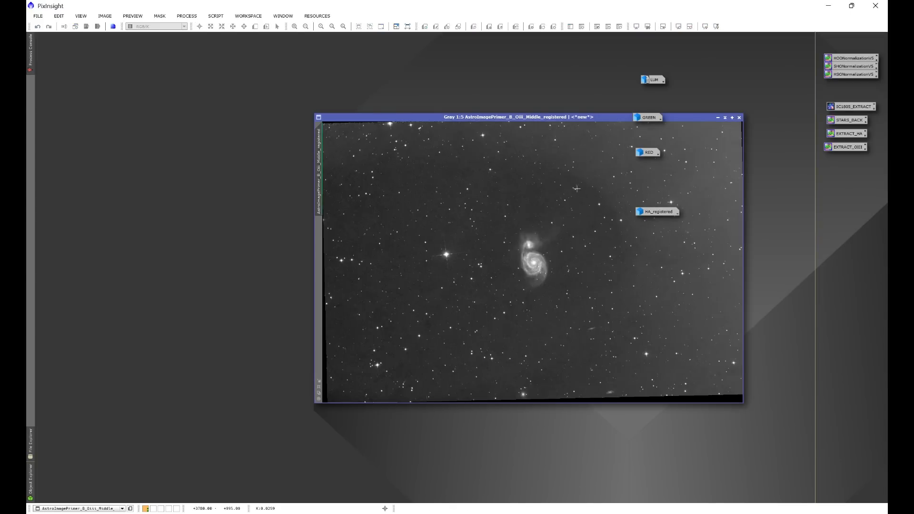
right_click(525, 212)
left_click(542, 235)
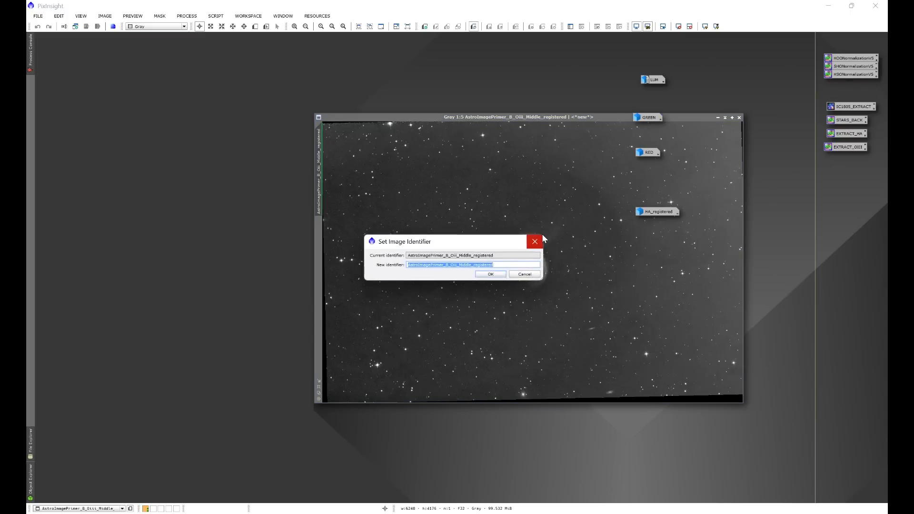
type("BLUE")
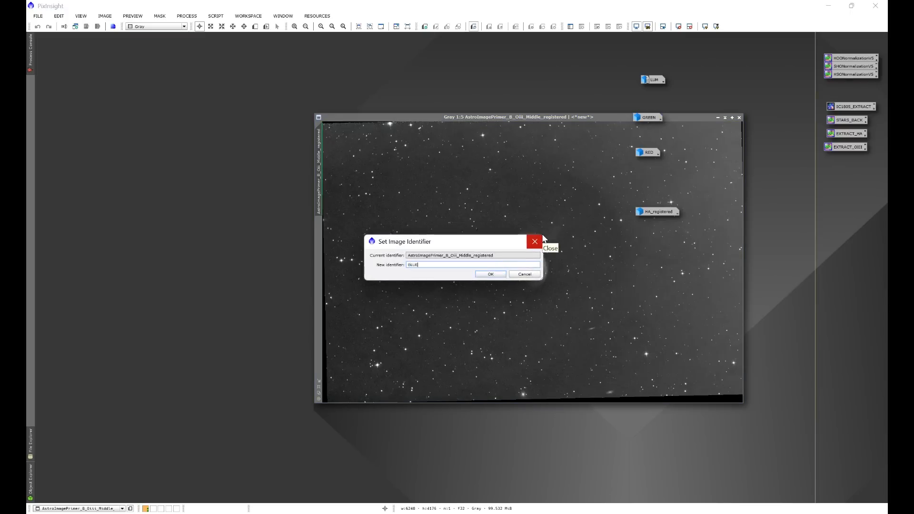
left_click(490, 275)
left_click(718, 117)
Step: Set the registered HA image's identifier to HA and minimize it
double_click(653, 212)
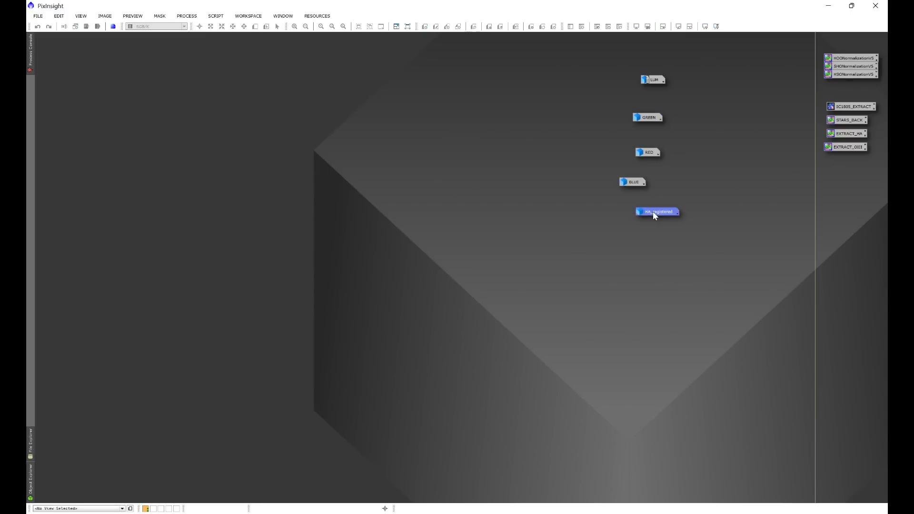
right_click(540, 213)
left_click(562, 242)
type("HA")
left_click(491, 274)
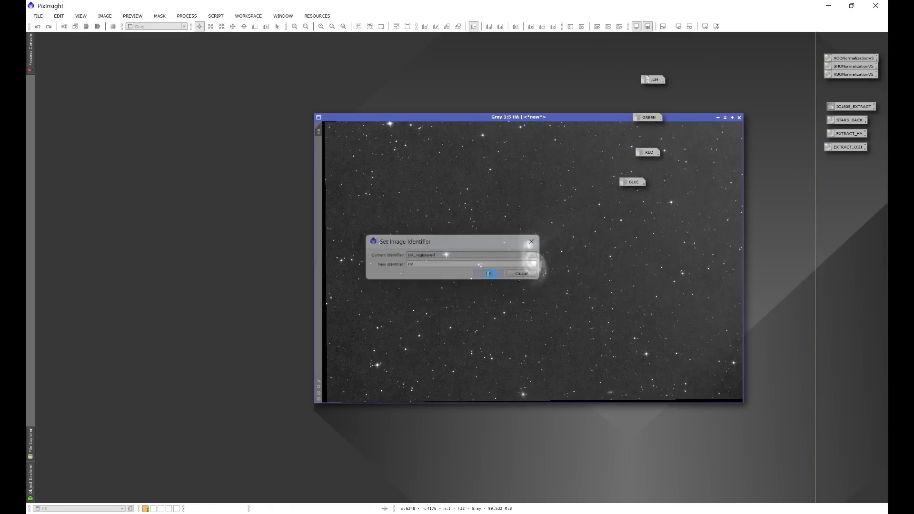
left_click(719, 118)
Step: Stack the image icons in a column in the order HA, LUM, RED, GREEN, BLUE
left_click_drag(648, 211, 382, 53)
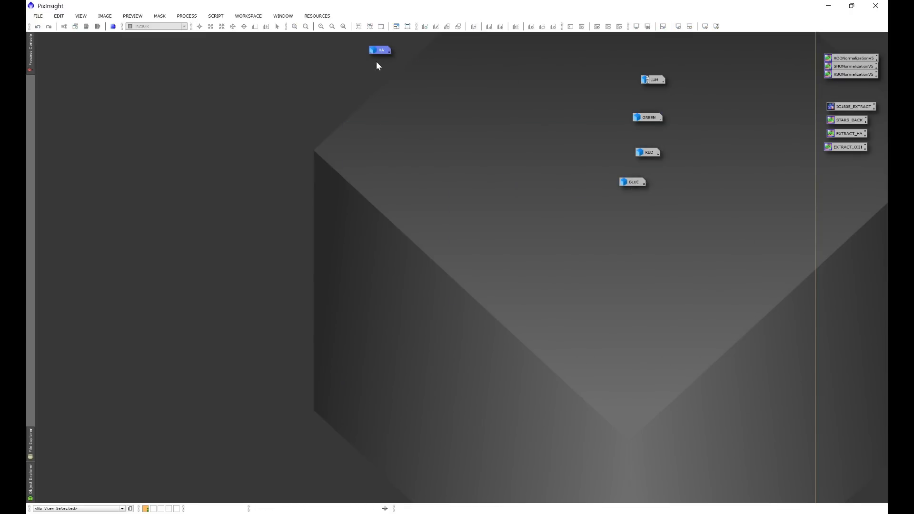
left_click_drag(406, 65, 388, 65)
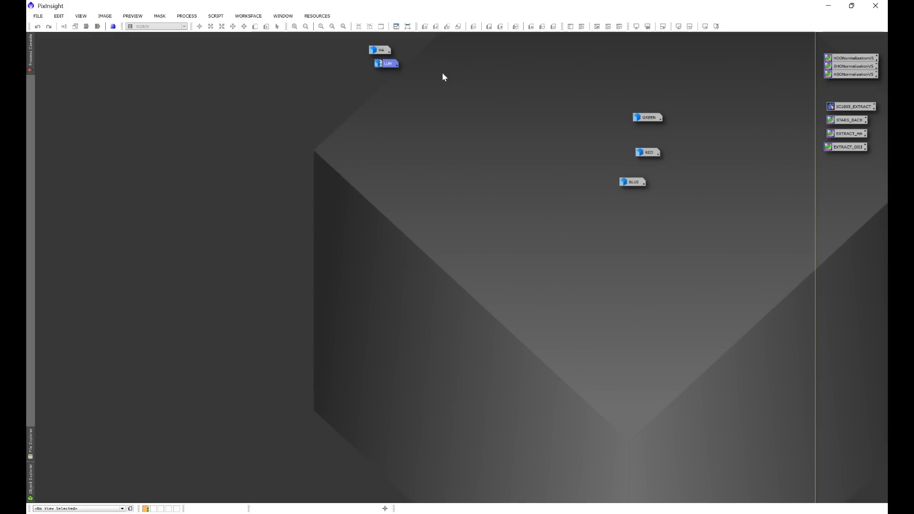
left_click_drag(651, 153, 391, 86)
left_click_drag(645, 119, 389, 106)
left_click_drag(625, 185, 377, 125)
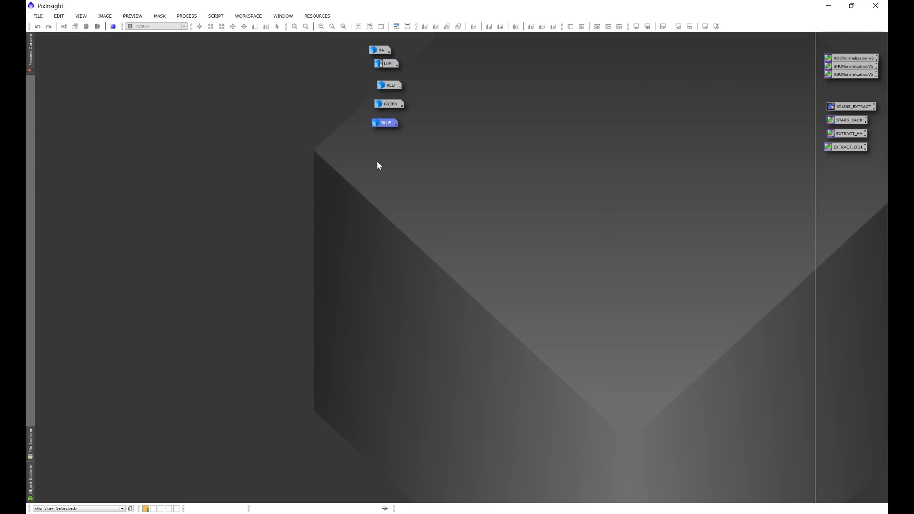
Step: Align the five image icons by their left edges and move the column to the workspace's upper-left corner
right_click(383, 56)
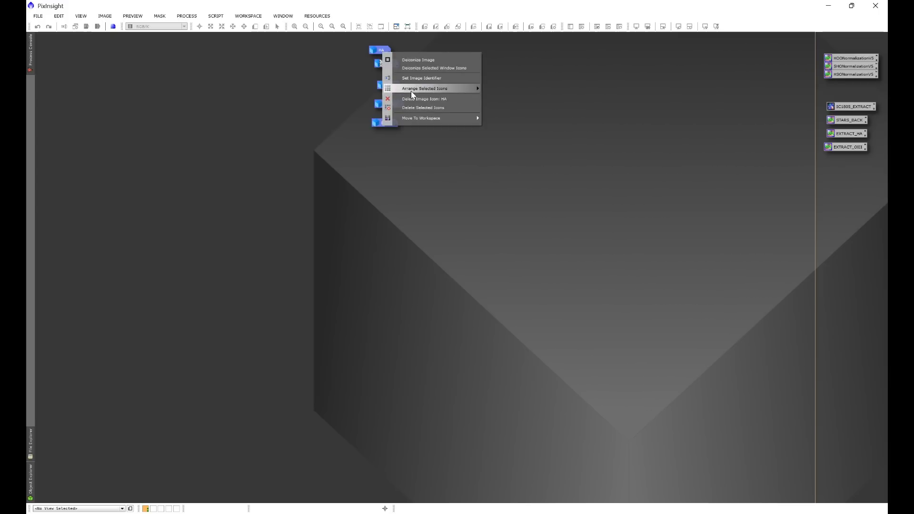
mouse_move(416, 94)
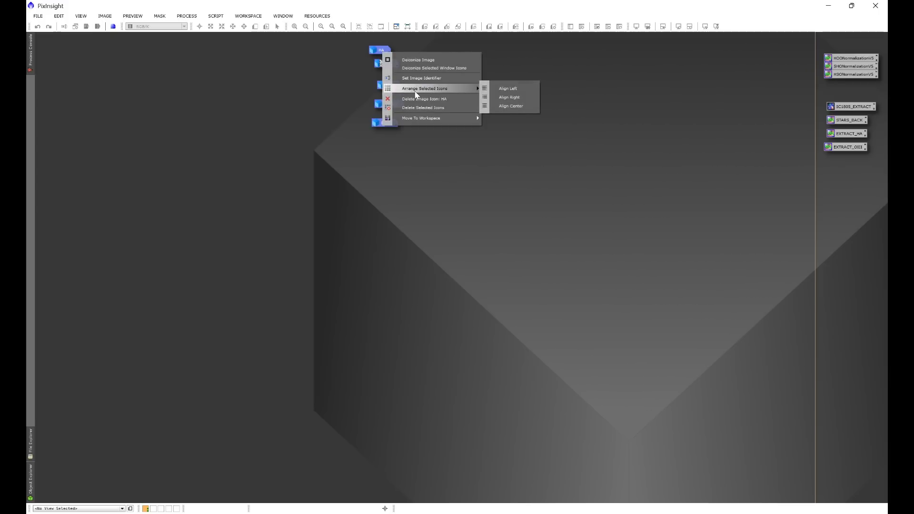
left_click(507, 89)
left_click_drag(389, 50, 67, 48)
left_click(143, 125)
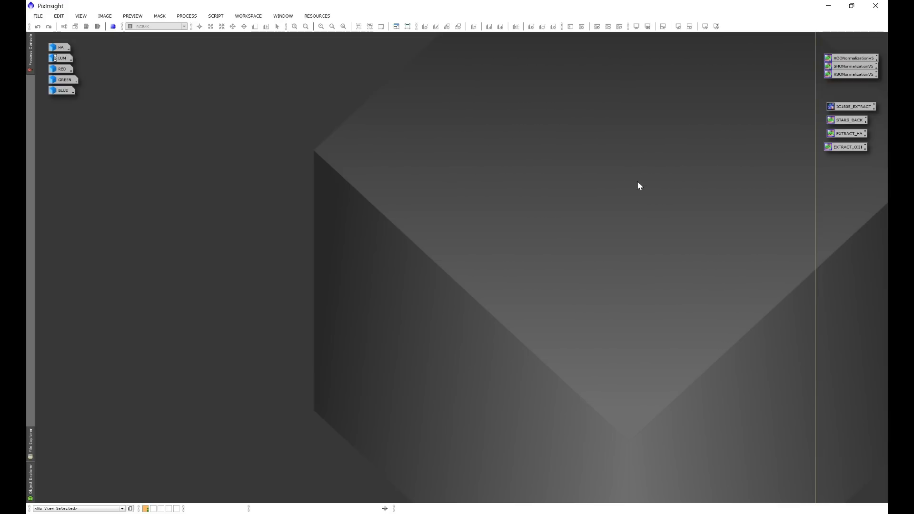
Step: Open the GREEN image and, with DynamicCrop, draw a crop area of about 3175 × 1745 pixels around the galaxy
double_click(65, 80)
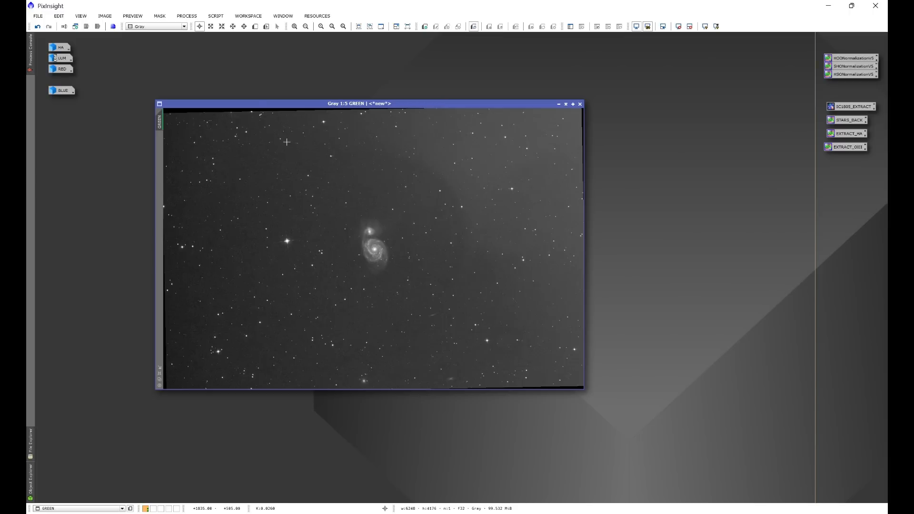
left_click(187, 16)
mouse_move(203, 31)
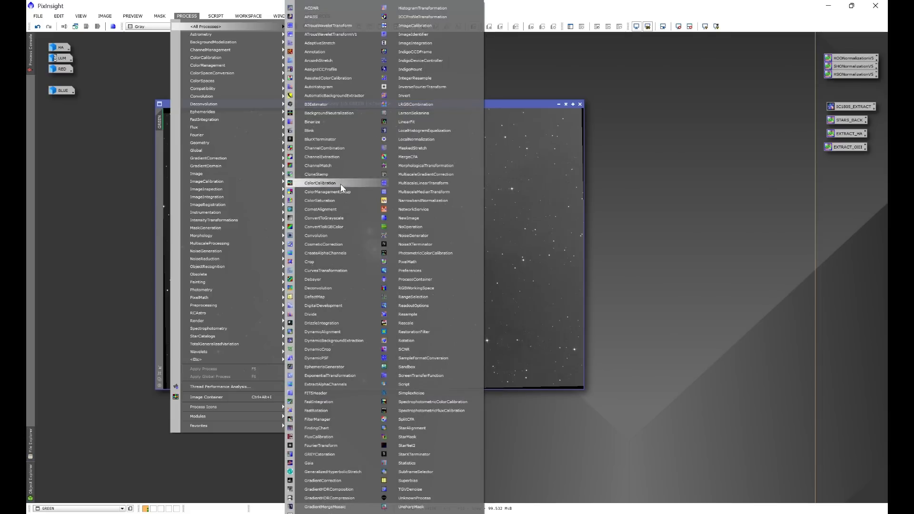
left_click(328, 350)
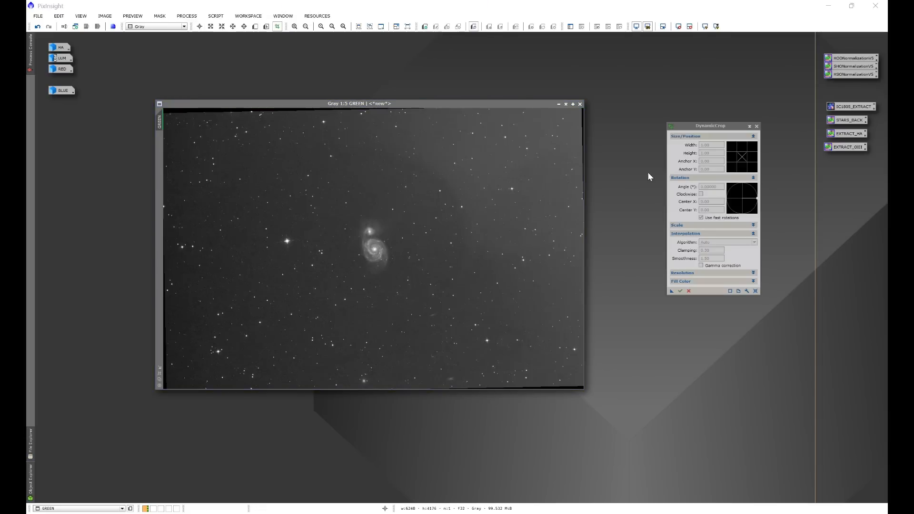
left_click_drag(703, 125, 628, 159)
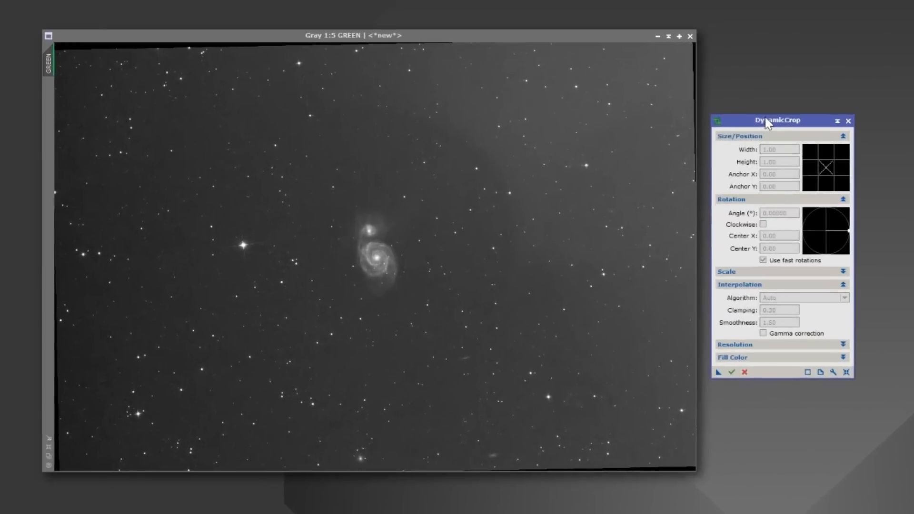
mouse_move(200, 155)
left_mouse_down()
mouse_move(335, 310)
mouse_move(559, 351)
left_mouse_up()
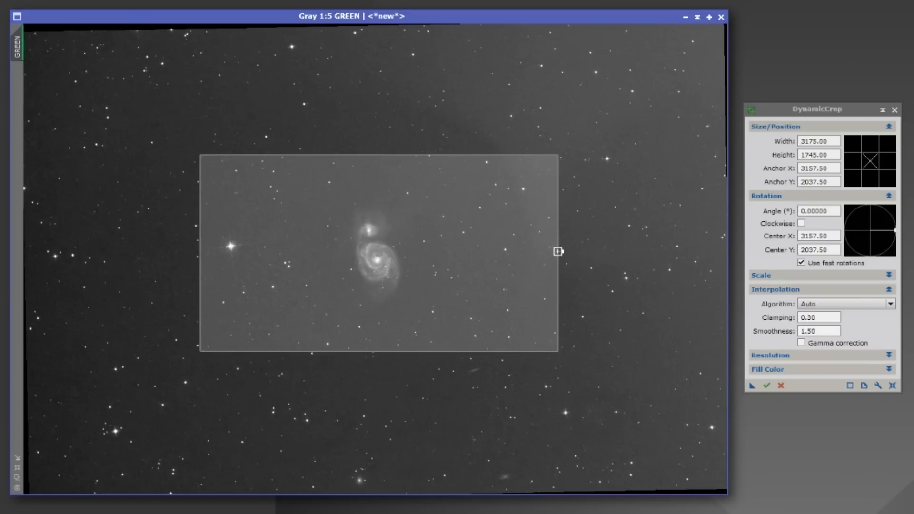
Step: Adjust the crop area's edges to center it on the galaxy core, about 2895 × 1920 pixels with its anchor near 3137.5, 2090
mouse_move(558, 251)
left_mouse_down()
mouse_move(520, 251)
mouse_move(552, 252)
left_mouse_up()
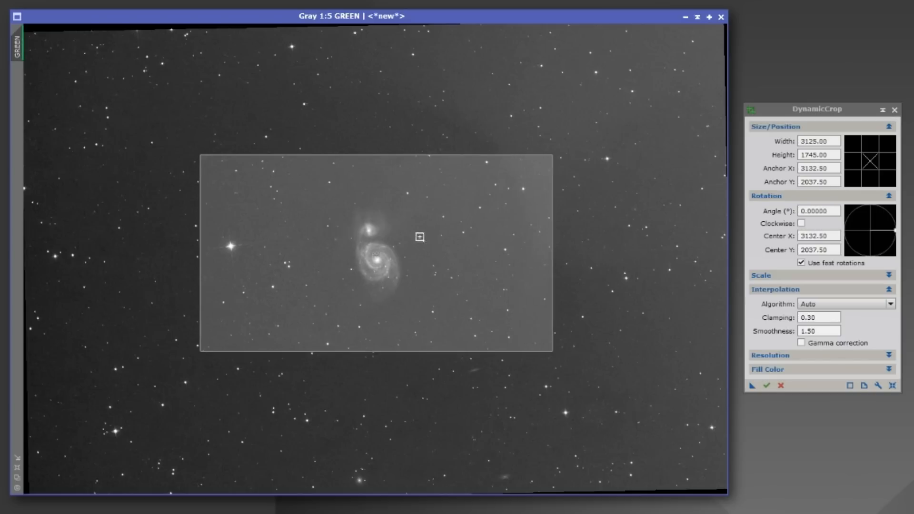
left_click_drag(386, 351, 386, 361)
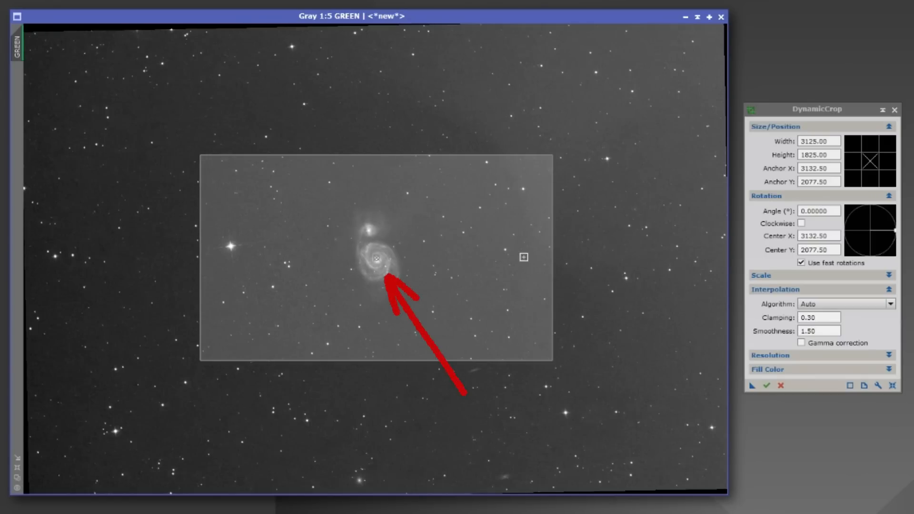
left_click_drag(552, 251, 555, 251)
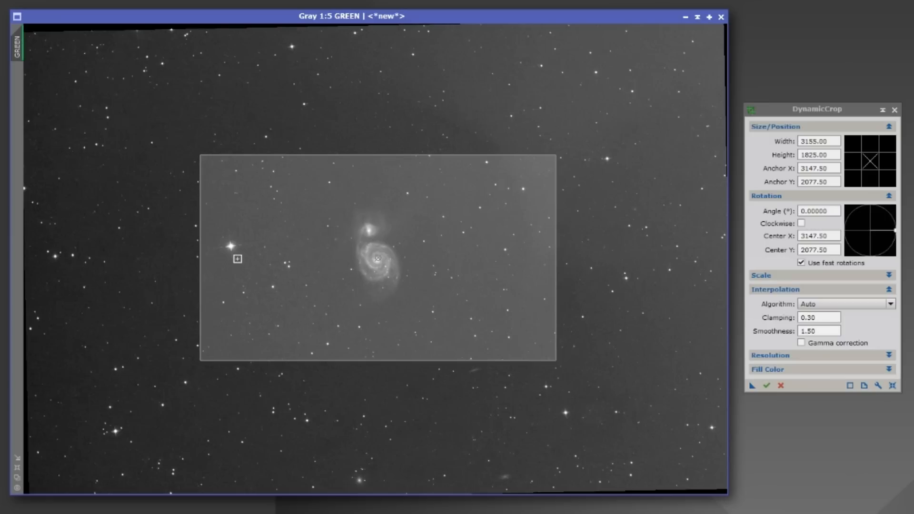
left_click_drag(202, 256, 214, 255)
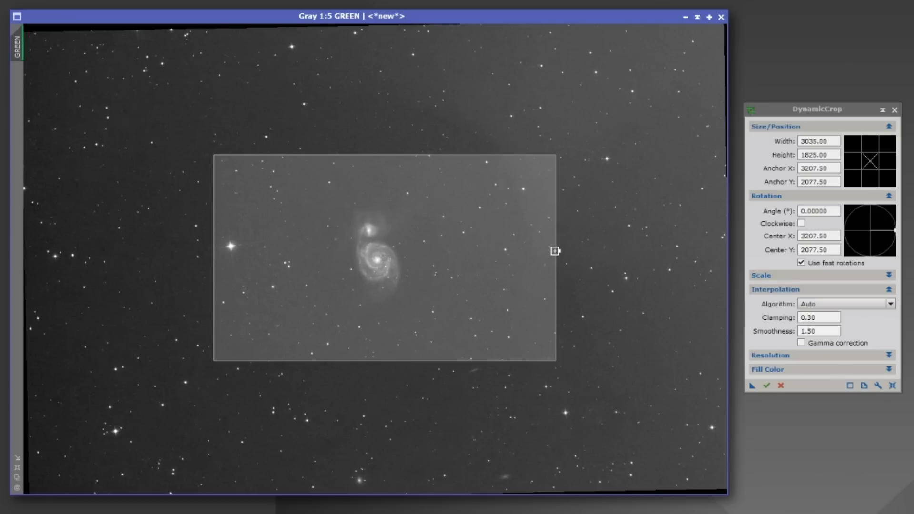
left_click_drag(554, 251, 539, 252)
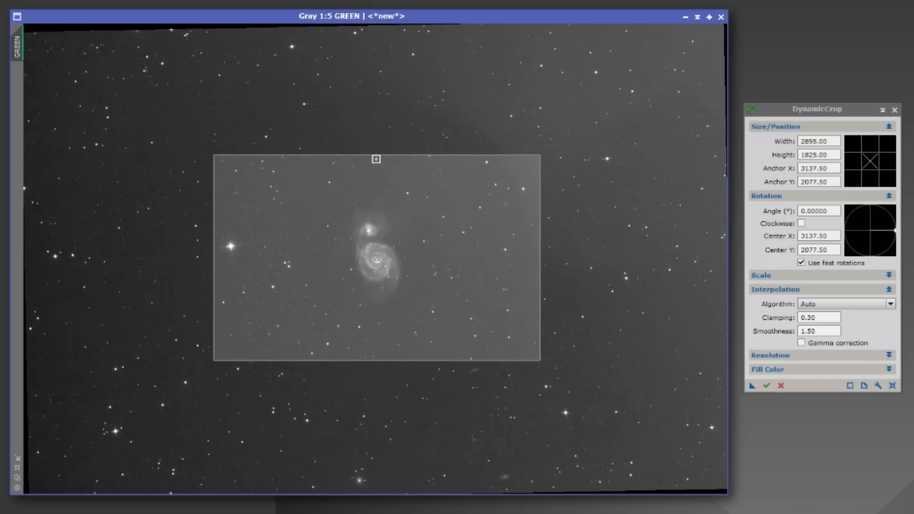
left_click_drag(375, 156, 375, 151)
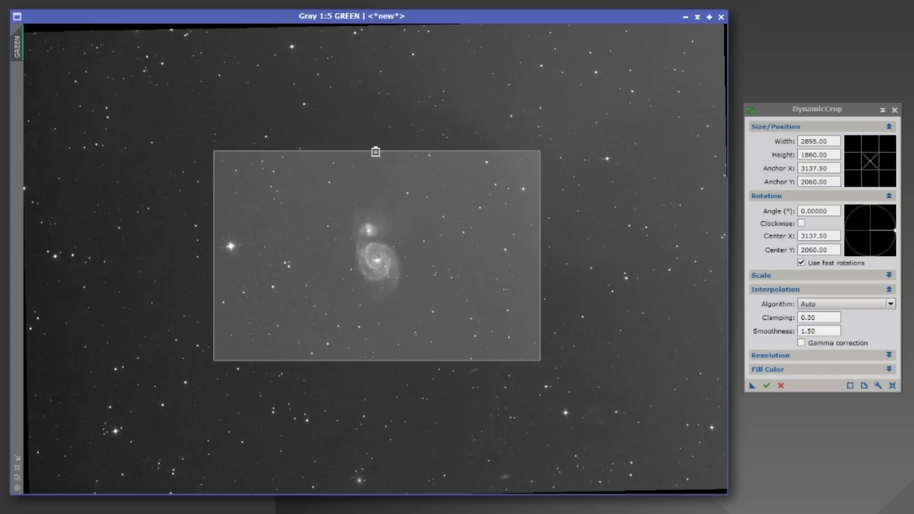
left_click_drag(381, 364, 383, 367)
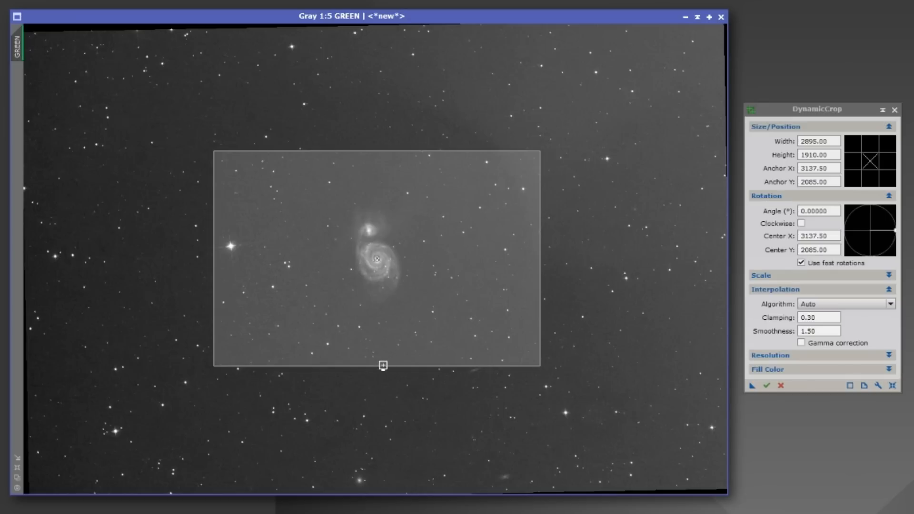
mouse_move(380, 366)
left_mouse_down()
mouse_move(382, 379)
mouse_move(381, 367)
left_mouse_up()
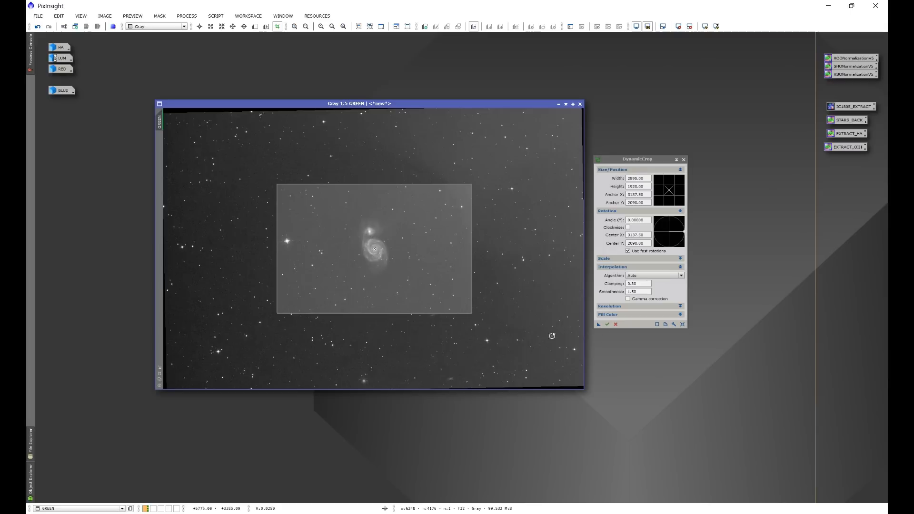
Step: Open the BLUE image, apply the same DynamicCrop settings to it and minimize it
double_click(62, 91)
left_click_drag(433, 116, 267, 104)
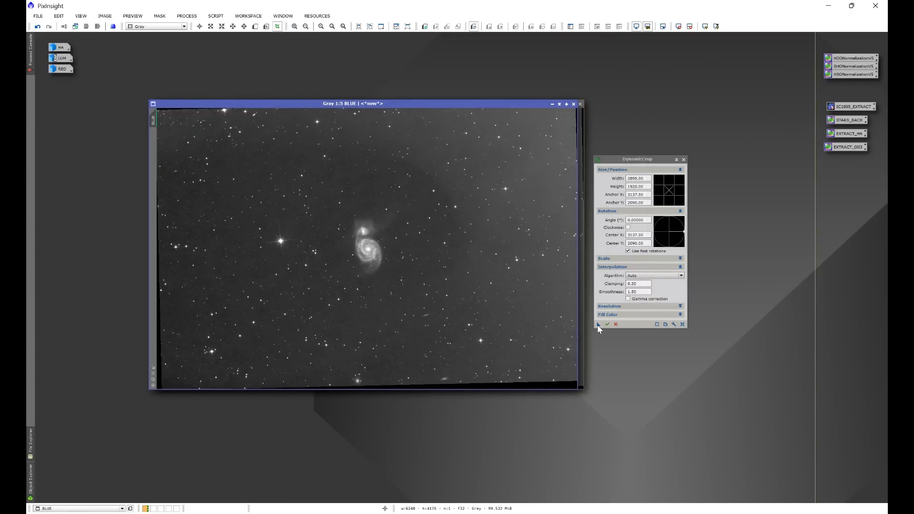
left_click_drag(598, 325, 616, 334)
left_click_drag(472, 295, 471, 293)
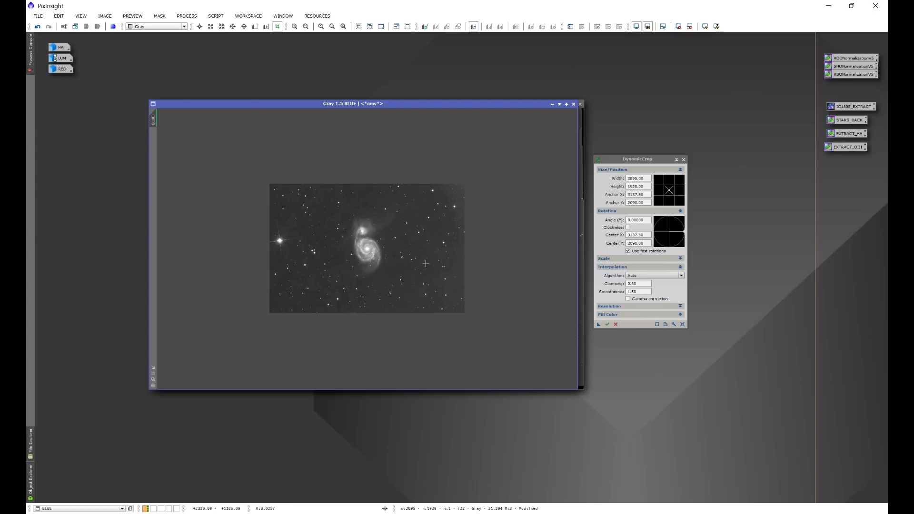
left_click(553, 104)
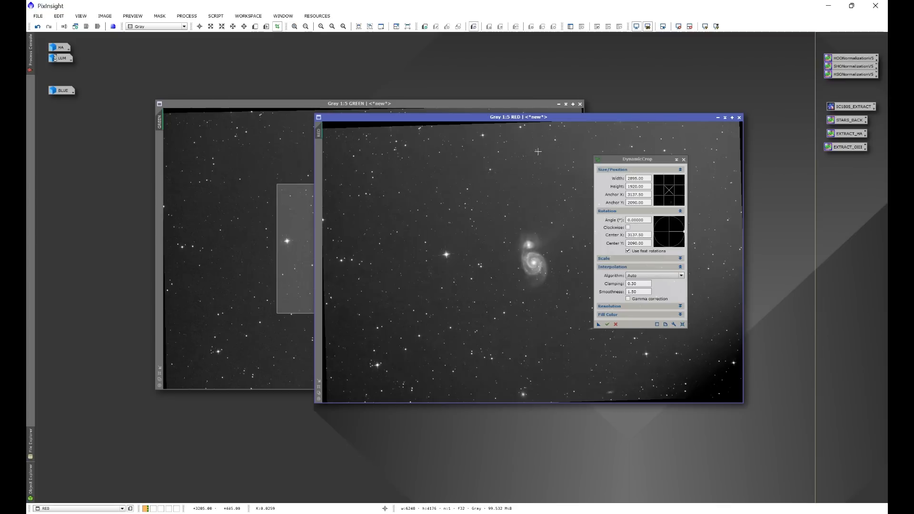
Step: Apply the same DynamicCrop settings to the RED and LUM images and minimize both
left_click_drag(532, 117, 388, 116)
left_click_drag(599, 325, 495, 312)
left_click(569, 115)
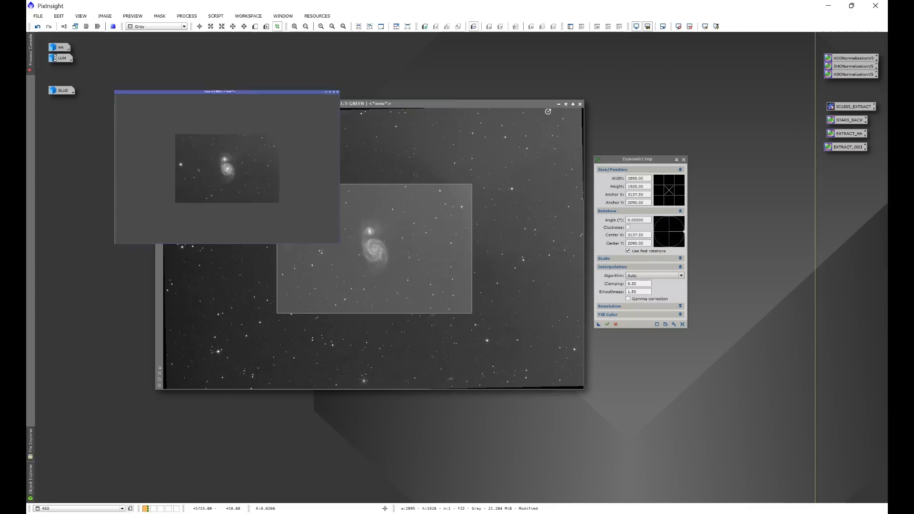
double_click(61, 58)
left_click_drag(599, 326, 398, 243)
left_click(471, 69)
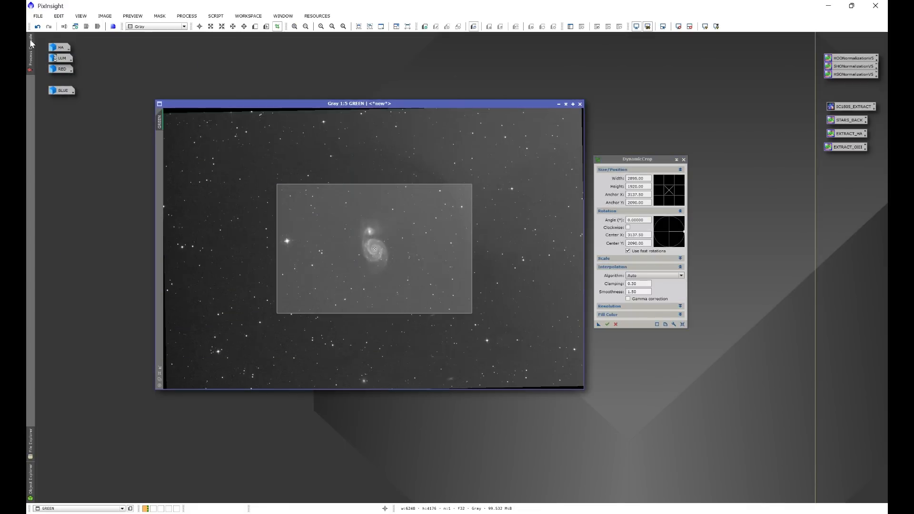
Step: Apply the same crop to the HA image, execute it on the GREEN image, and close DynamicCrop
double_click(60, 47)
left_click_drag(598, 326, 476, 248)
left_click(607, 324)
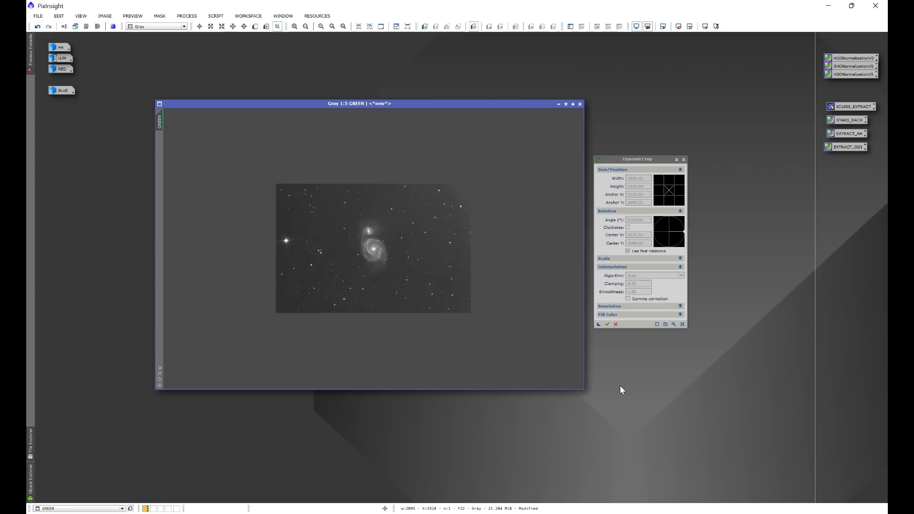
left_click(684, 160)
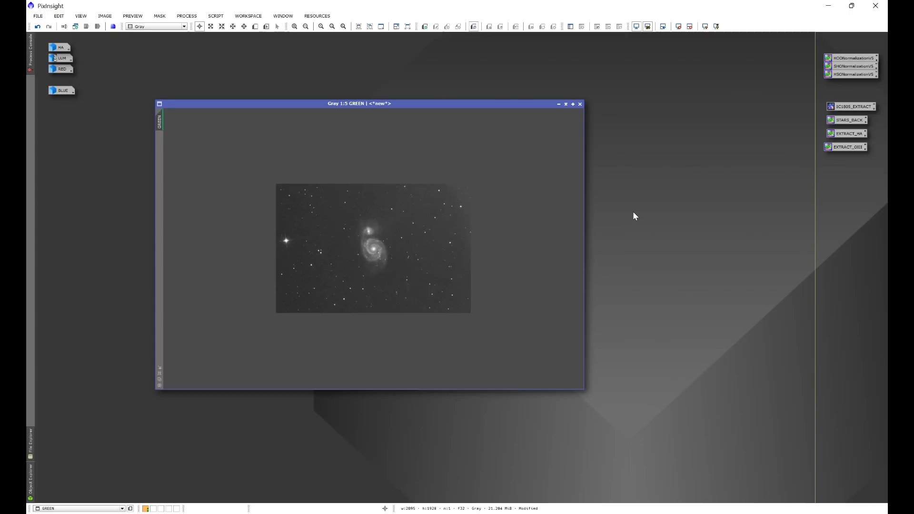
Step: Run the Automatic DBE script on GREEN with user-defined exclusion areas around the galaxy and the bright star beside it
left_click(215, 16)
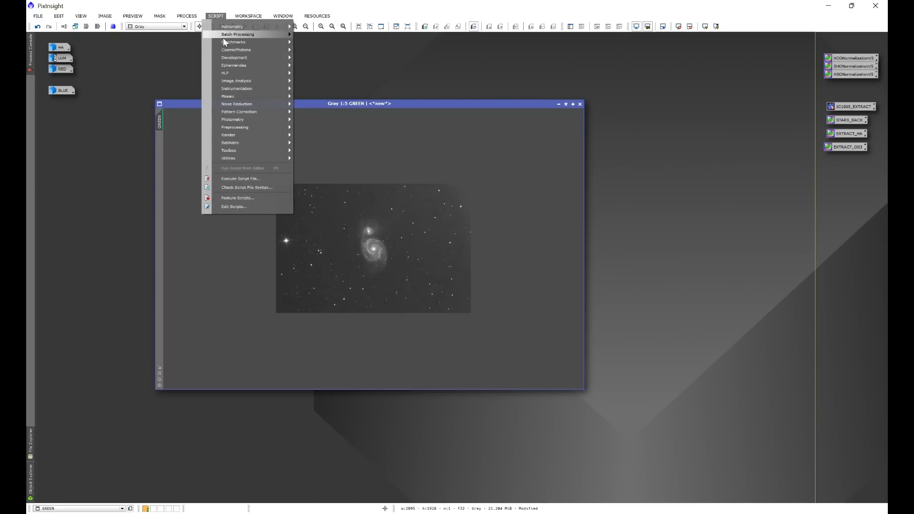
mouse_move(238, 143)
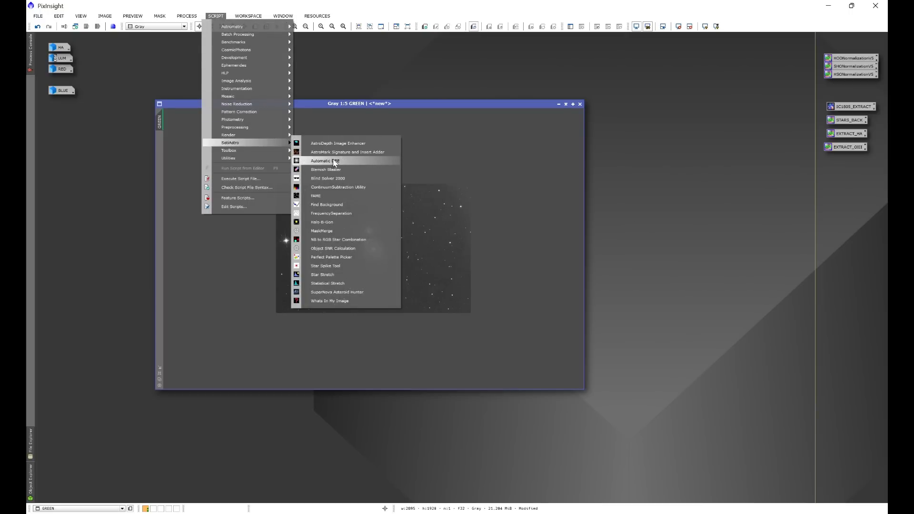
left_click(326, 161)
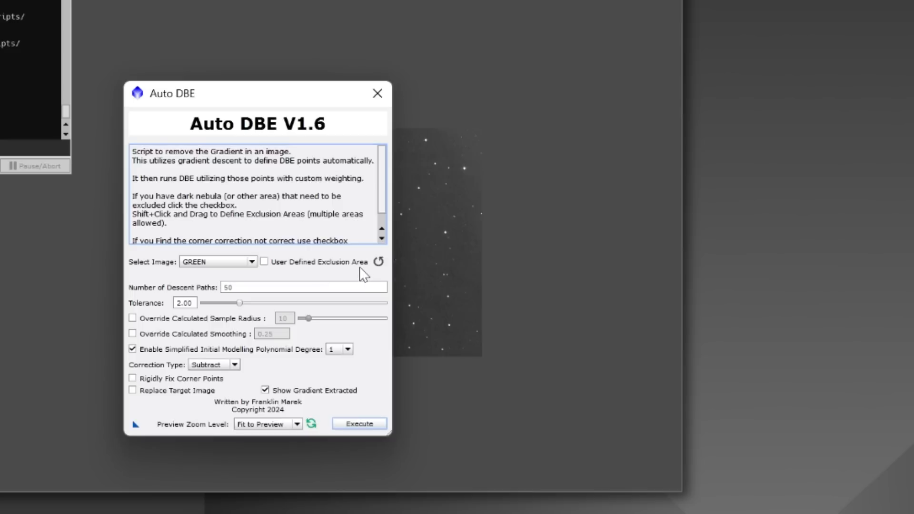
left_click(264, 262)
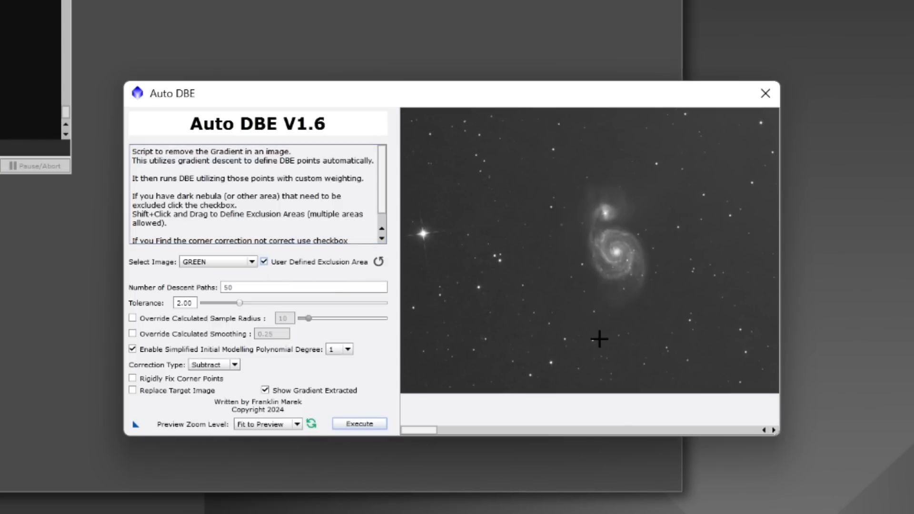
left_click_drag(564, 185, 671, 315)
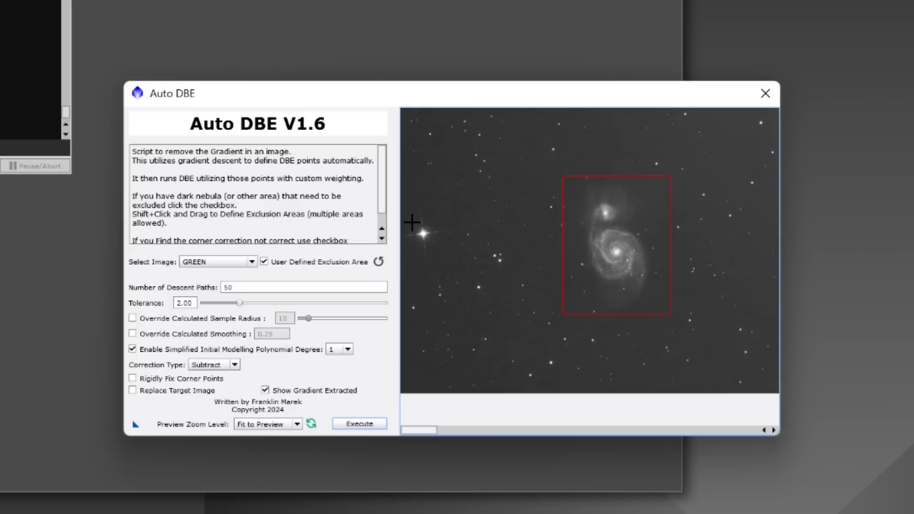
left_click_drag(408, 217, 438, 250)
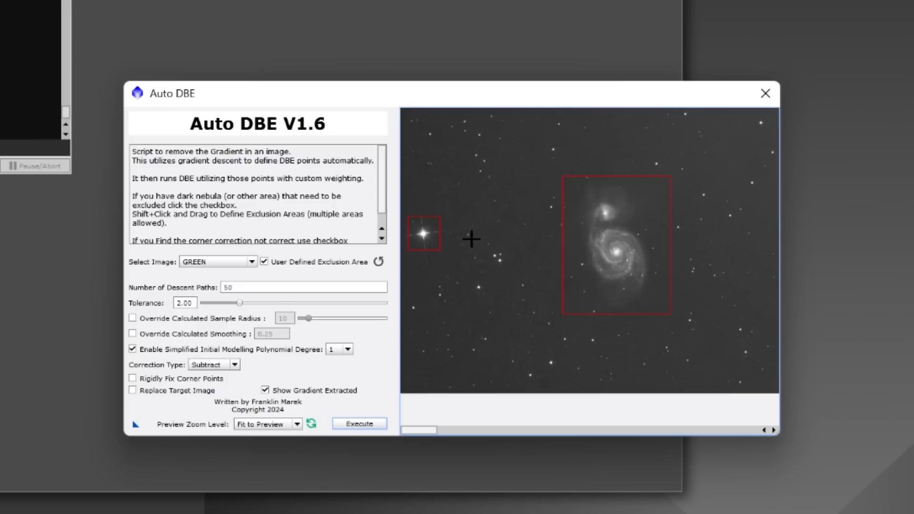
left_click(363, 425)
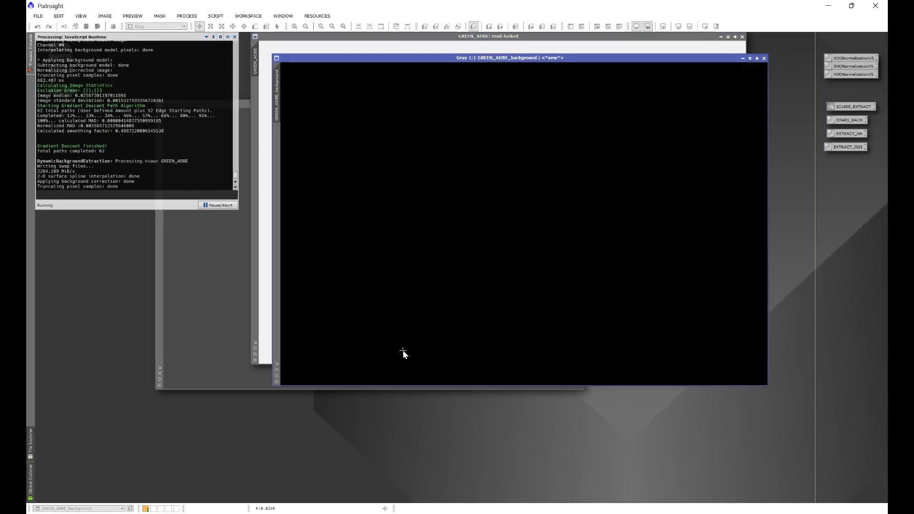
Step: Close the Extracted_Background image of the GREEN channel and auto-stretch the display of GREEN_ADBE
left_click_drag(528, 71, 457, 116)
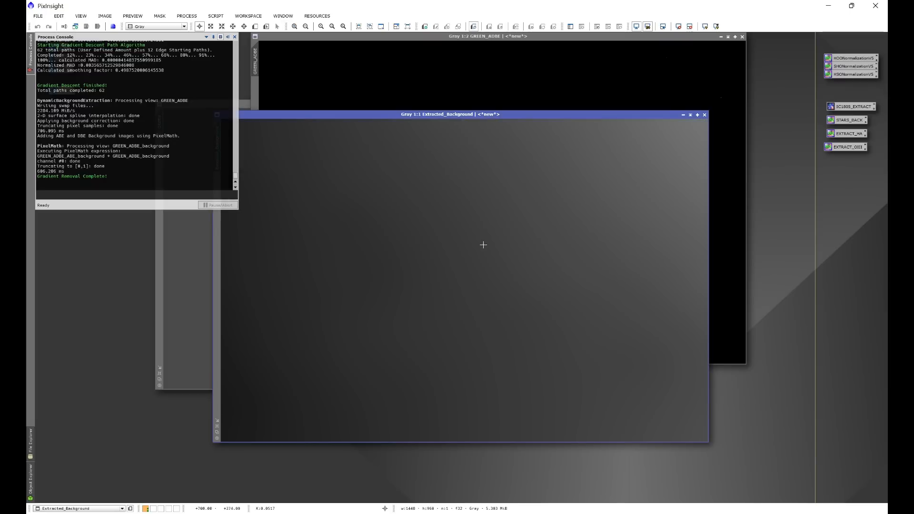
left_click(704, 114)
left_click_drag(624, 39, 600, 128)
key("ctrl+a")
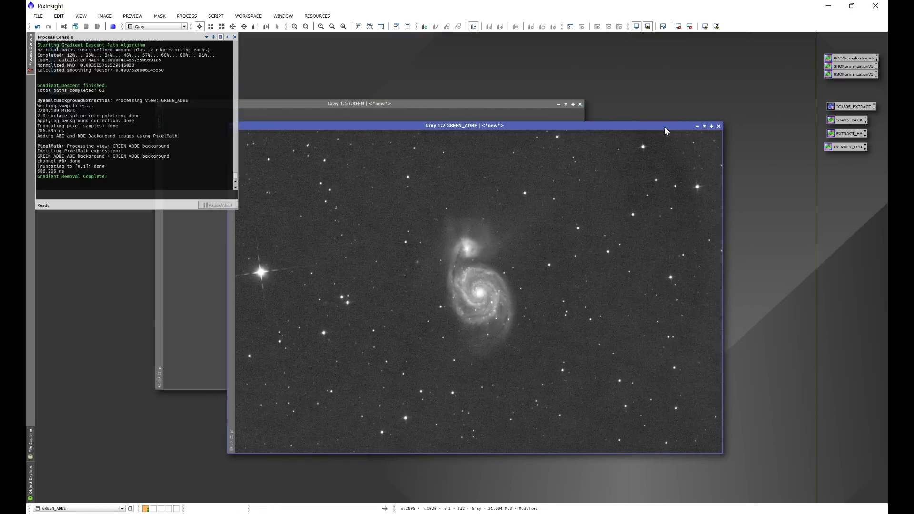
Step: Minimize GREEN_ADBE, move its icon near the workspace's upper-right area, and close the original GREEN image without saving
left_click(698, 127)
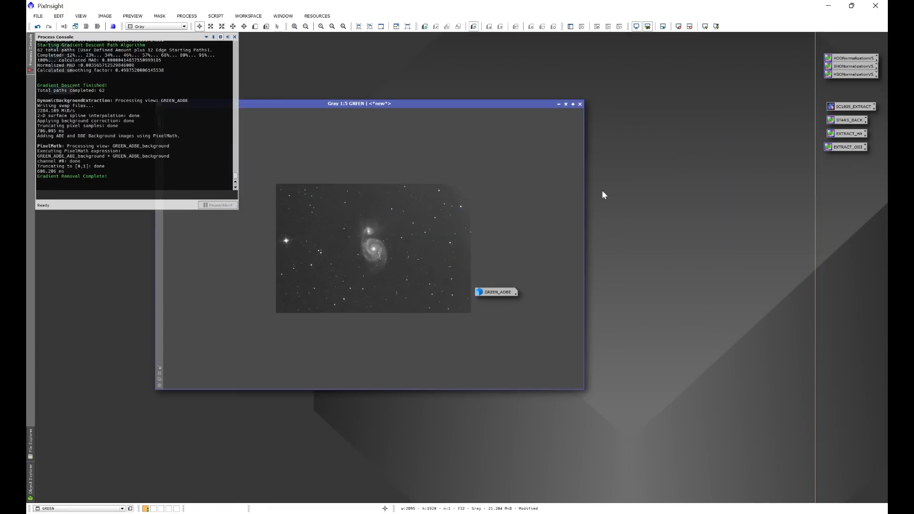
left_click_drag(502, 292, 733, 76)
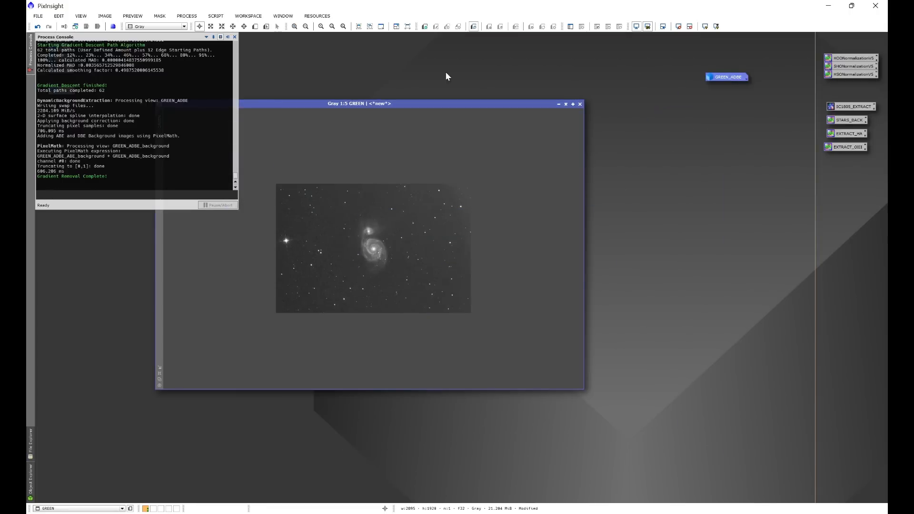
left_click(581, 104)
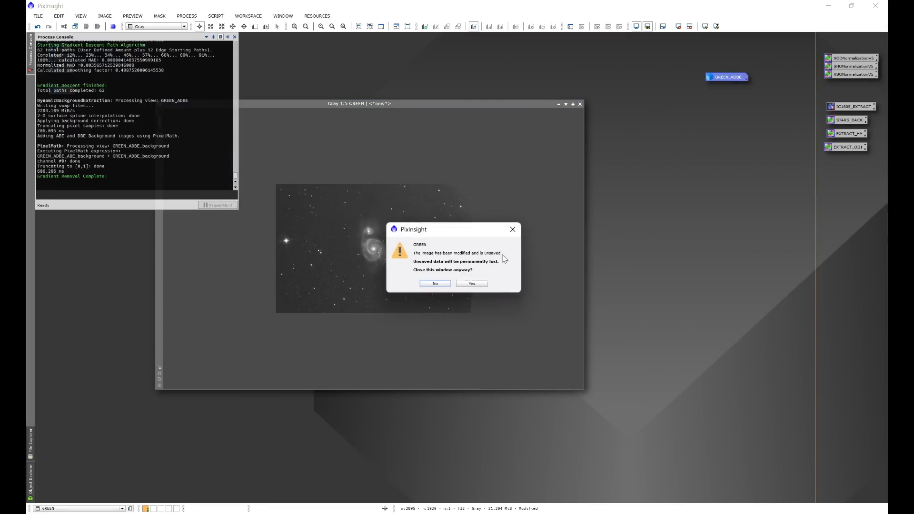
left_click(472, 285)
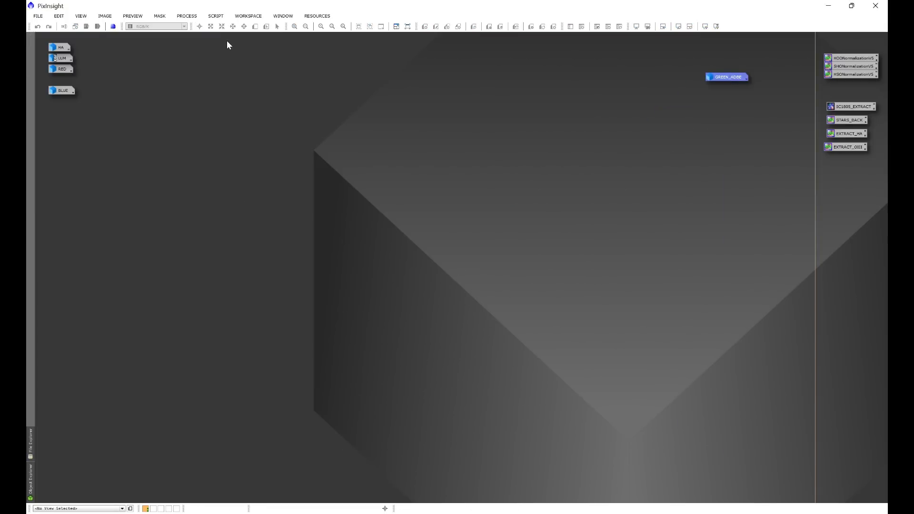
Step: Open the BLUE image and run Automatic DBE on it with user-defined exclusion areas around the galaxy and the bright star
double_click(64, 90)
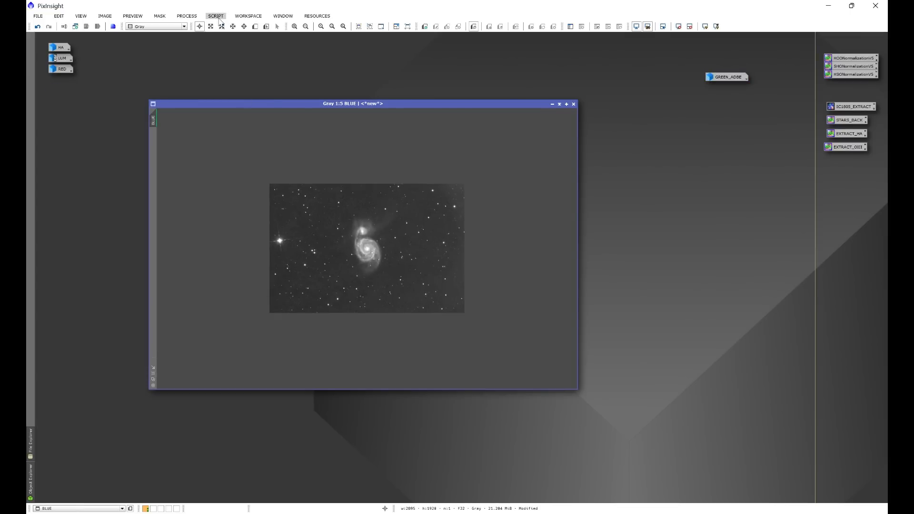
left_click(215, 15)
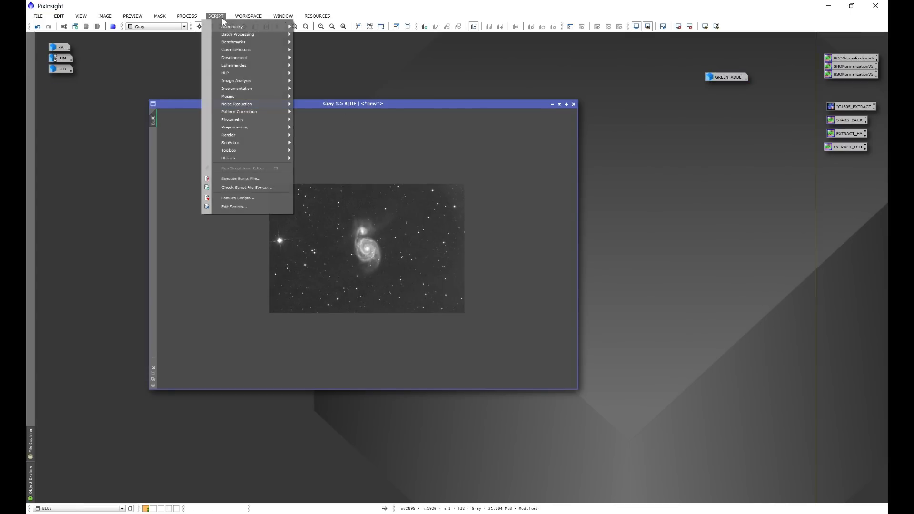
mouse_move(234, 143)
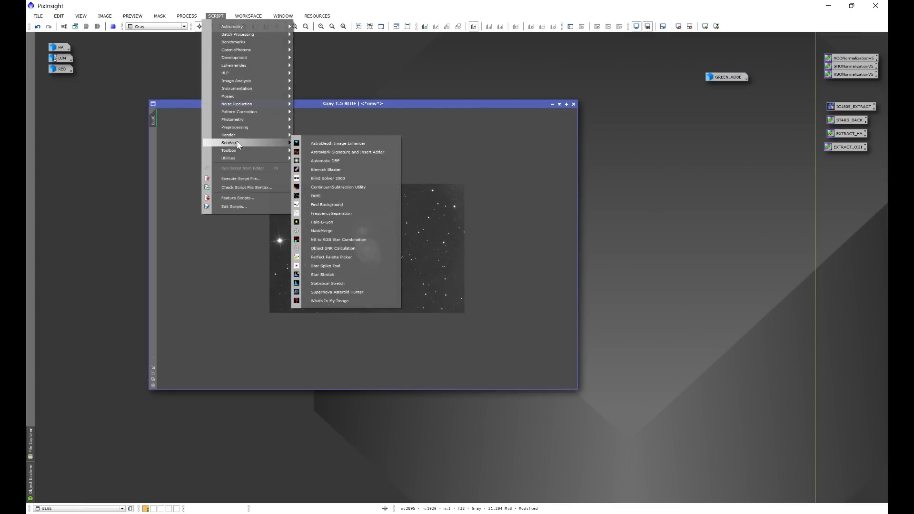
left_click(325, 161)
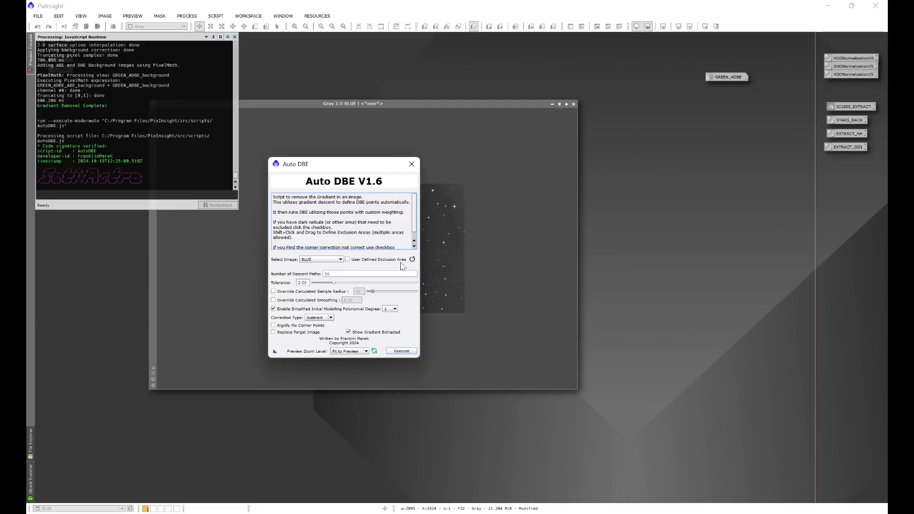
left_click(348, 260)
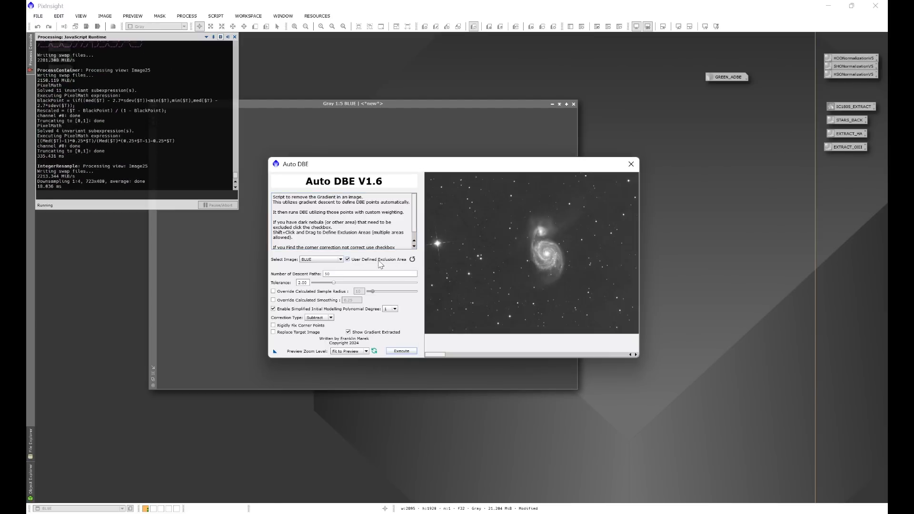
left_click_drag(515, 208, 580, 288)
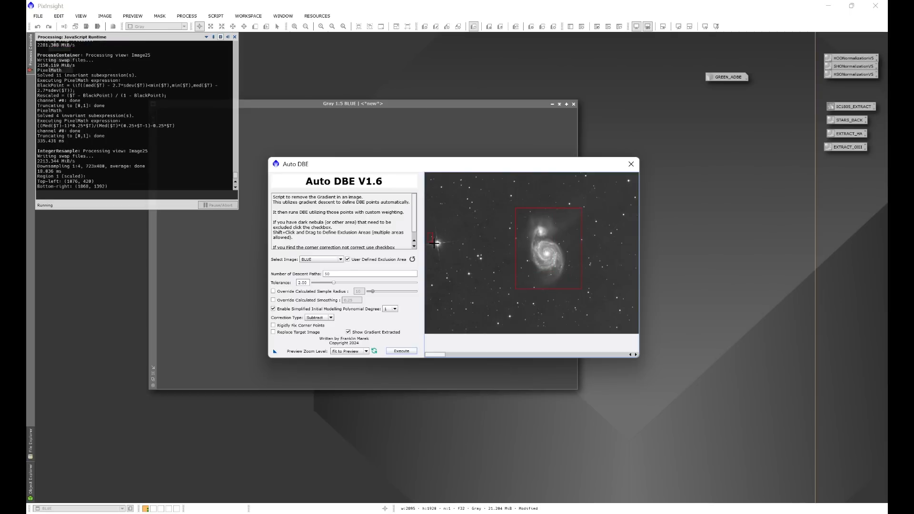
left_click_drag(447, 254, 447, 255)
left_click(401, 351)
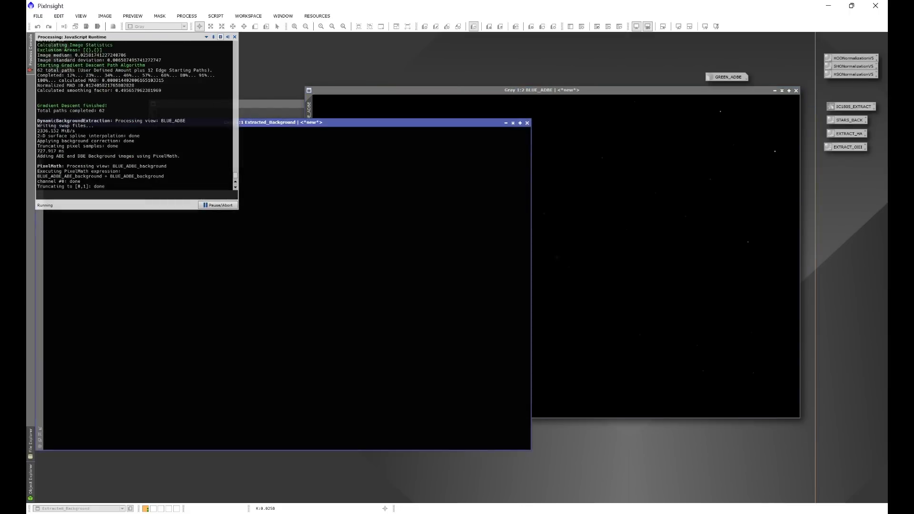
Step: Close the extracted background of the BLUE channel, auto-stretch and minimize BLUE_ADBE, and place its icon below GREEN_ADBE
left_click_drag(441, 123, 619, 109)
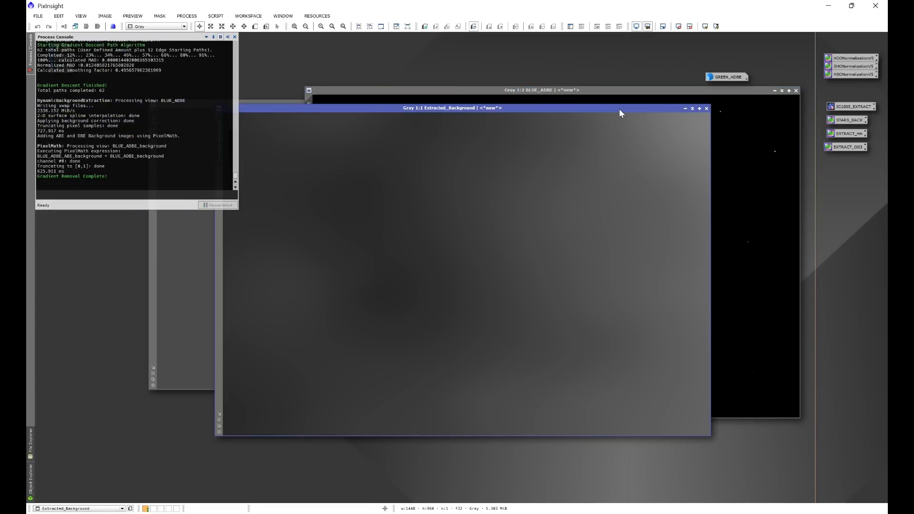
left_click(708, 108)
left_click_drag(633, 92, 497, 111)
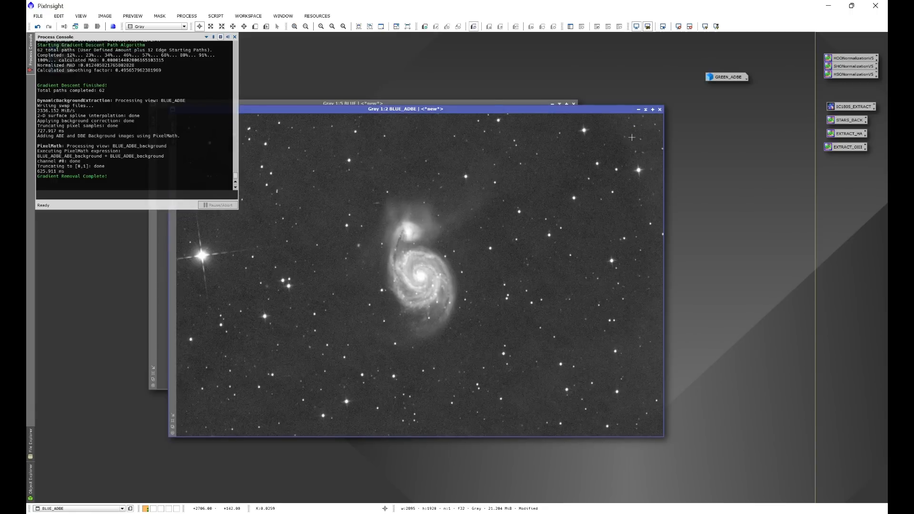
left_click(639, 109)
left_click_drag(435, 275, 725, 90)
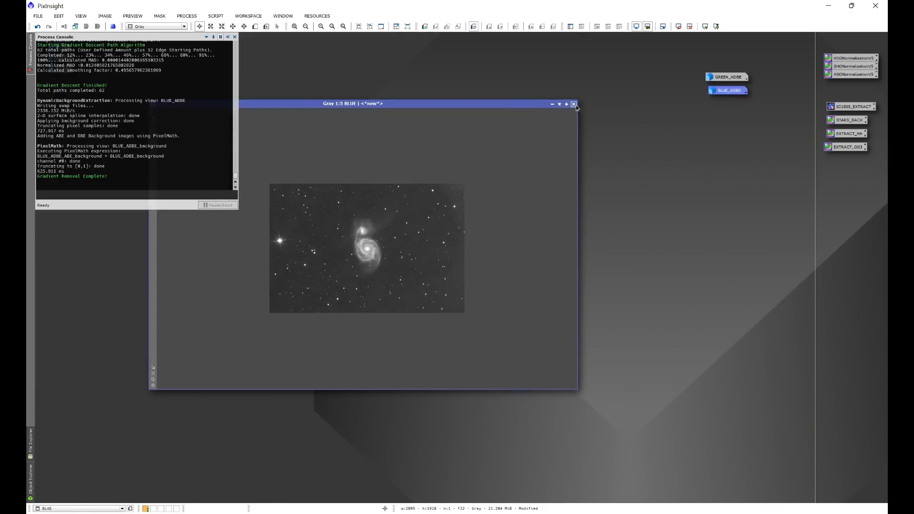
Step: Close the original BLUE image without saving and open the RED image for its gradient removal script
left_click(574, 103)
left_click(474, 282)
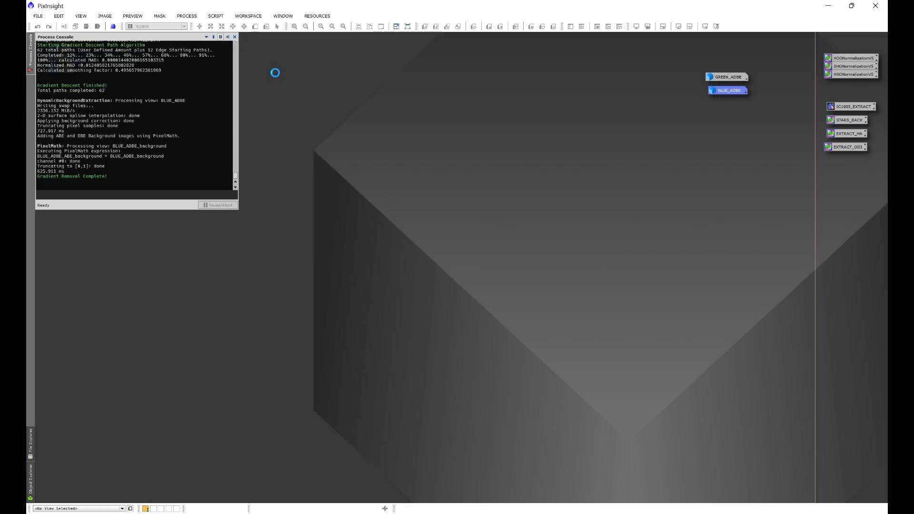
left_click(234, 37)
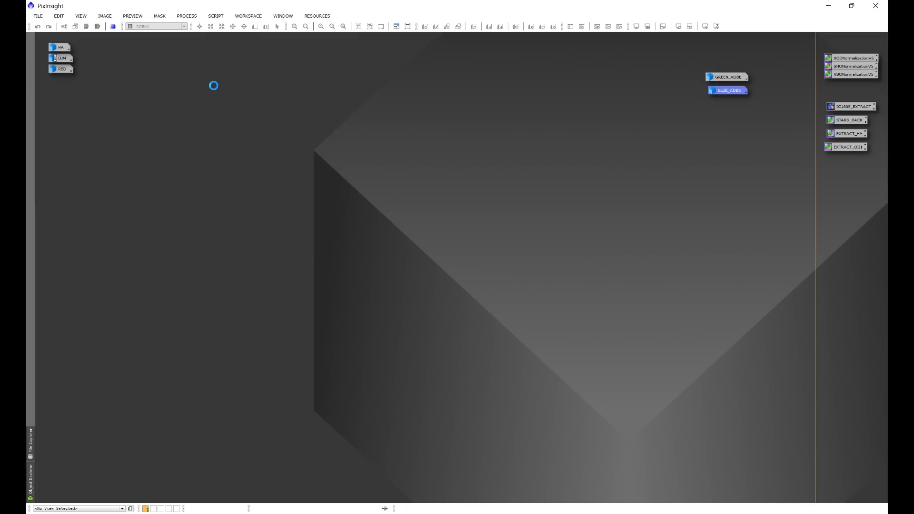
double_click(60, 69)
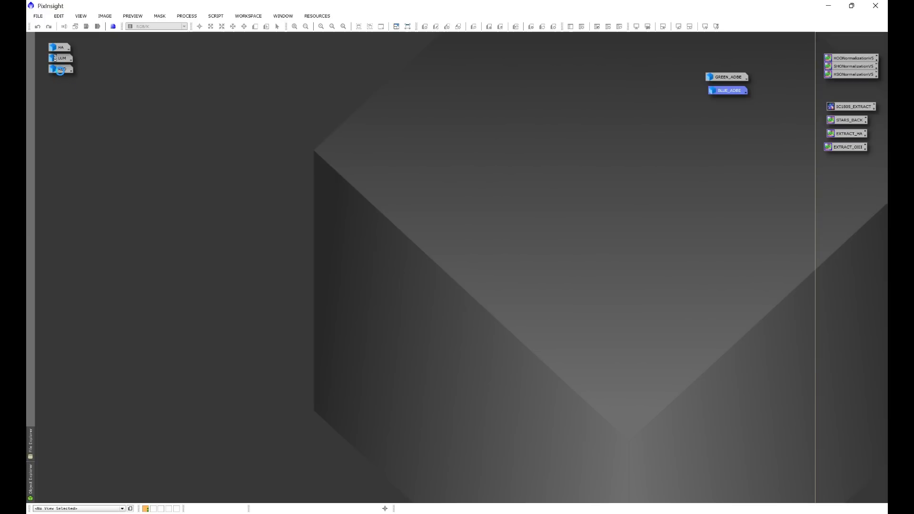
left_click(215, 16)
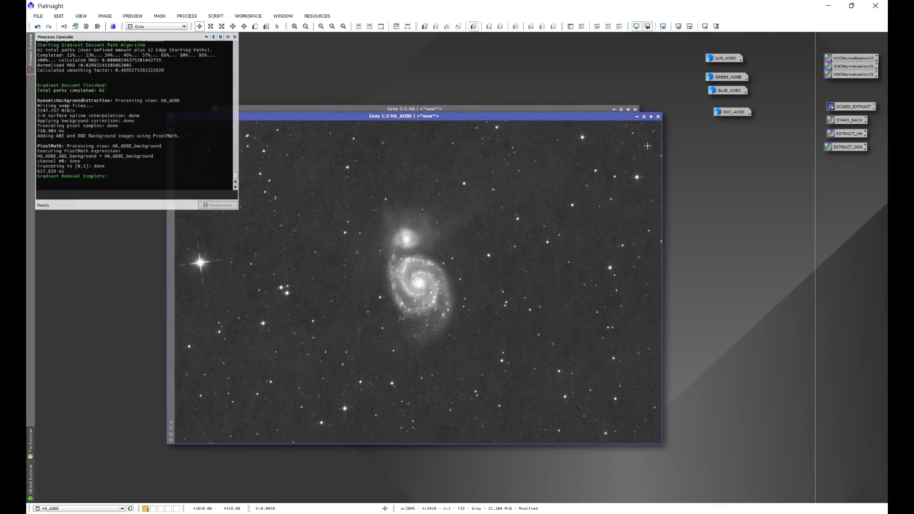
Step: Hide the process console and close the original HA image without saving, keeping HA_ADBE
left_click(235, 37)
left_click(488, 109)
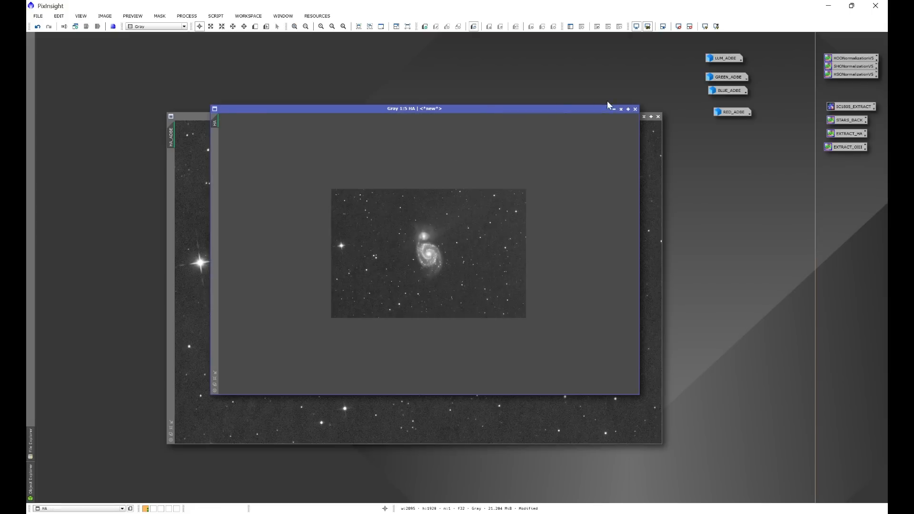
left_click(635, 109)
left_click(472, 284)
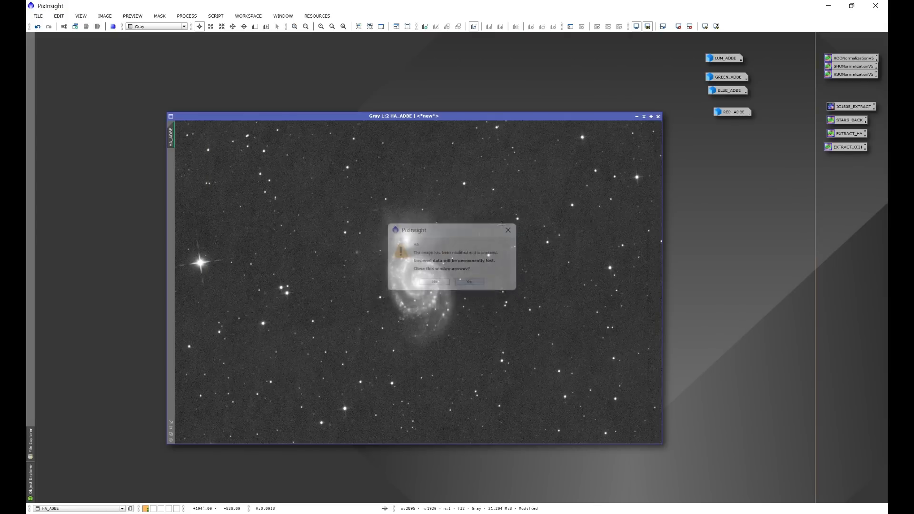
Step: Reopen the minimized LUM, GREEN, BLUE and RED ADBE images alongside HA_ADBE to compare their gradient-corrected backgrounds
left_click_drag(506, 116, 381, 40)
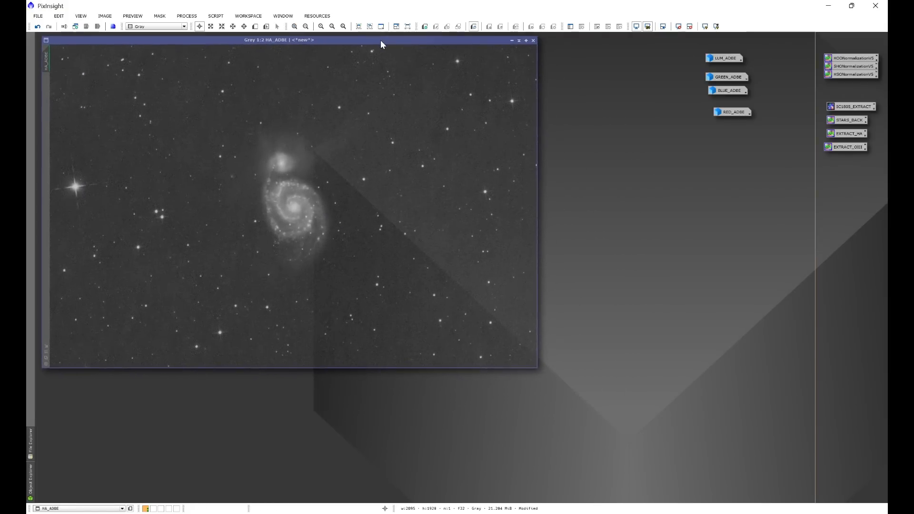
double_click(727, 57)
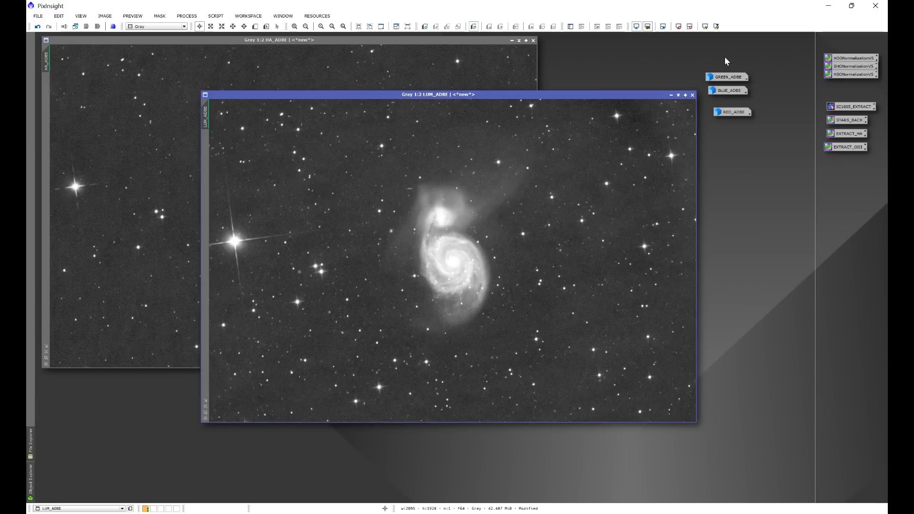
left_click_drag(484, 92, 407, 93)
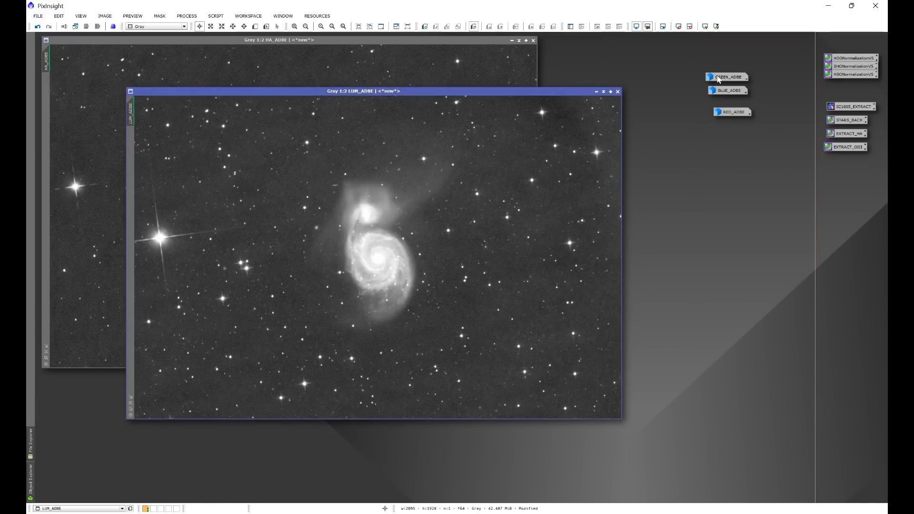
double_click(725, 76)
double_click(730, 91)
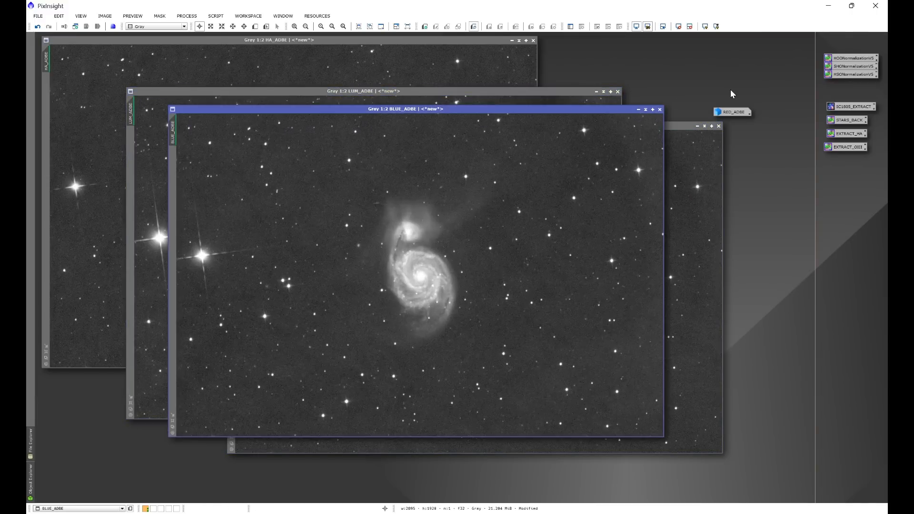
double_click(733, 112)
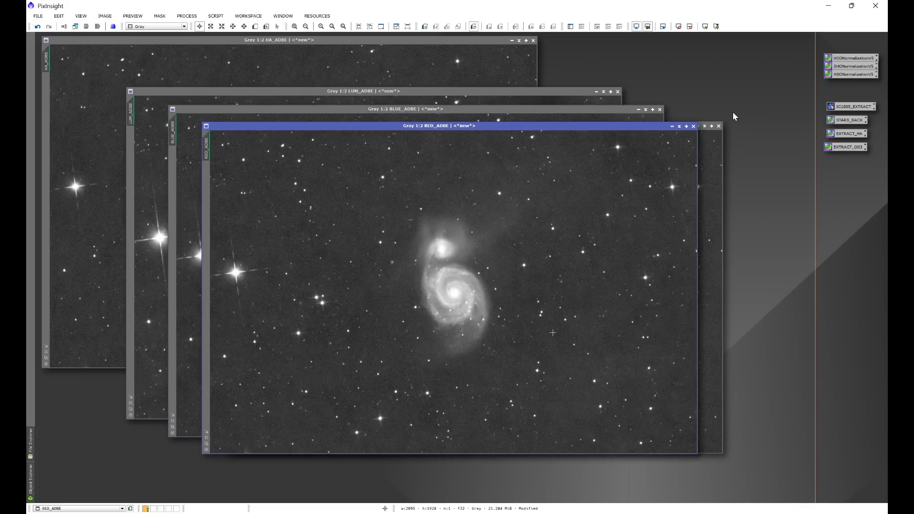
Step: Minimize all five ADBE images, including HA_ADBE, to workspace icons
left_click(672, 127)
left_click(698, 126)
left_click(638, 109)
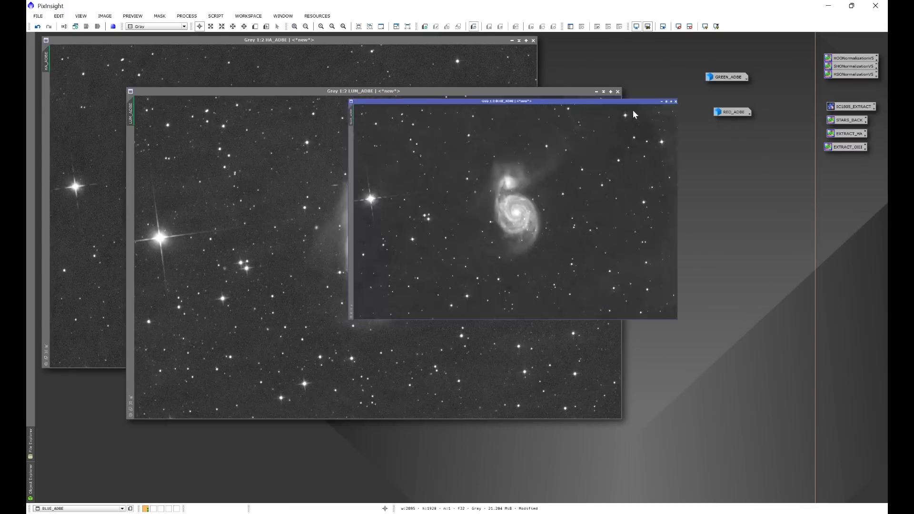
left_click(596, 91)
left_click(512, 40)
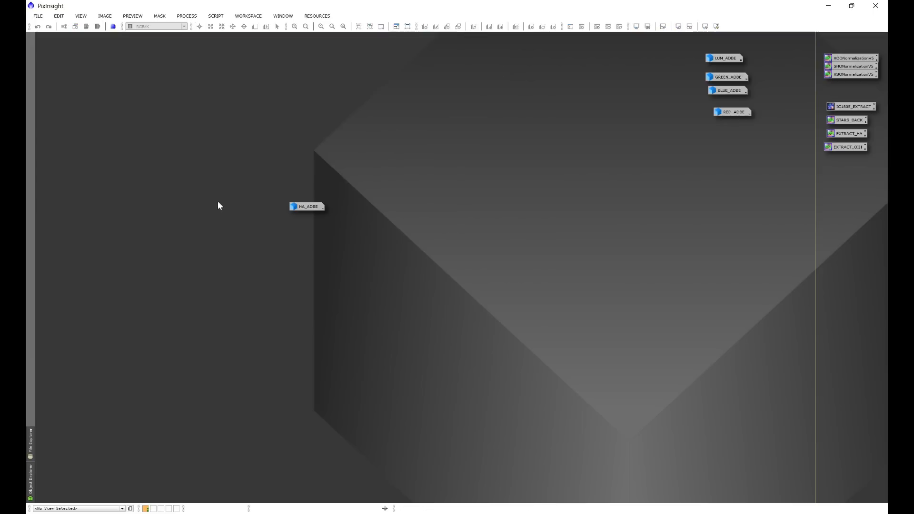
Step: Stack the image icons in the order HA, LUM, RED, GREEN, BLUE, left-align them, and move them to the workspace's free upper corner
left_click_drag(300, 213, 549, 48)
left_click_drag(713, 59, 562, 65)
left_click_drag(733, 112, 561, 80)
left_click_drag(723, 82, 607, 154)
left_click_drag(608, 207, 538, 42)
right_click(557, 42)
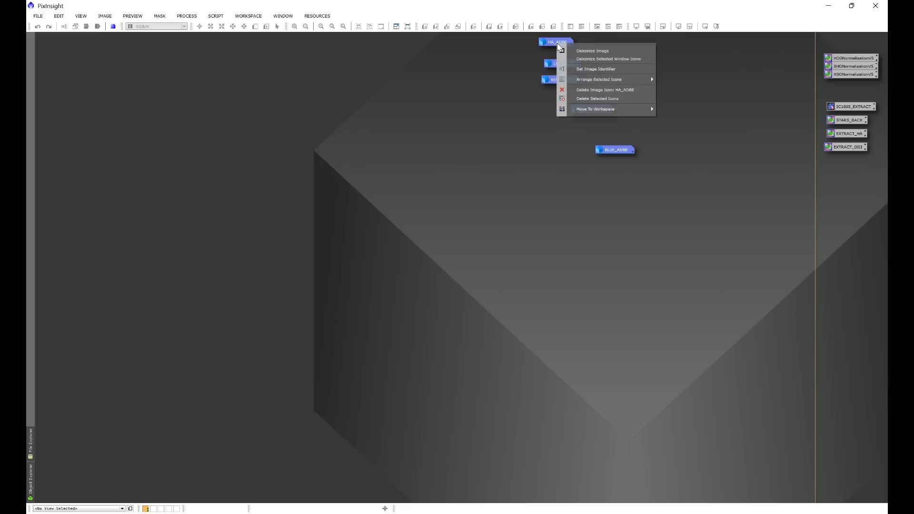
mouse_move(575, 83)
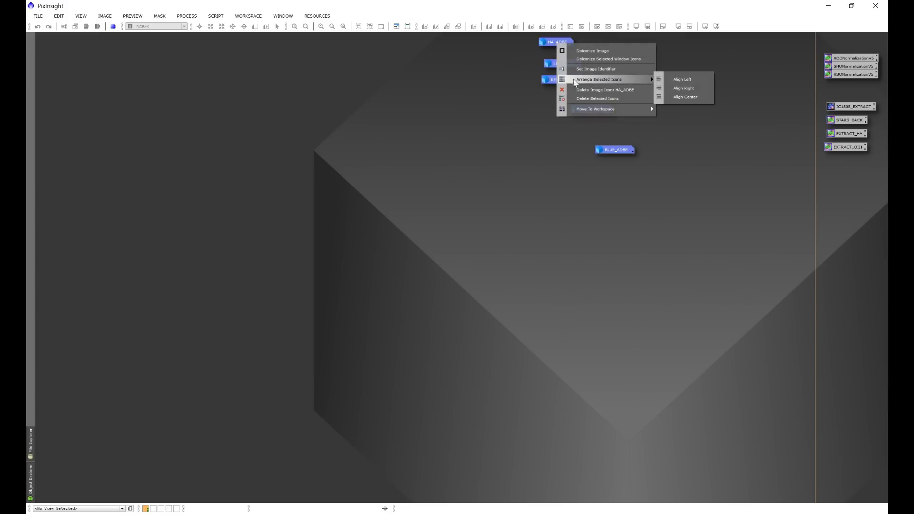
left_click(682, 79)
left_click_drag(494, 56, 55, 47)
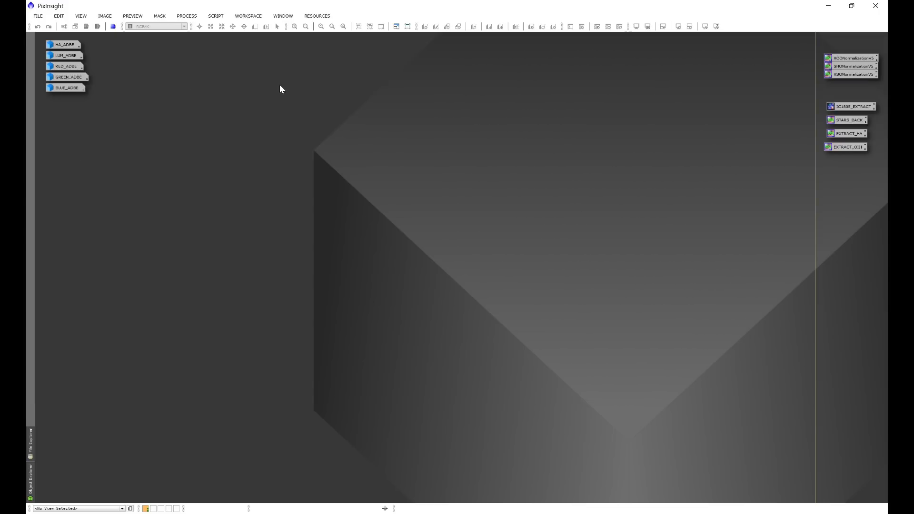
Step: Combine RED_ADBE, GREEN_ADBE and BLUE_ADBE as R, G and B into a new RGB image with ChannelCombination
left_click(187, 17)
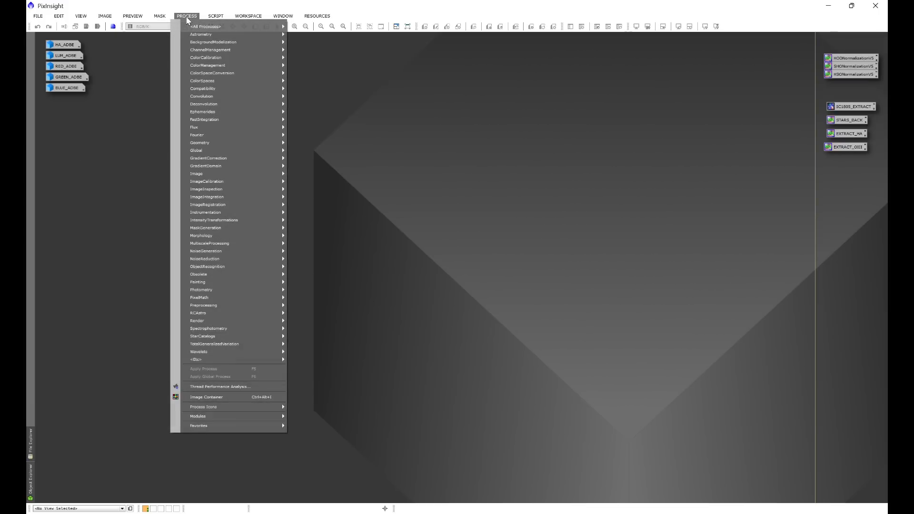
mouse_move(206, 27)
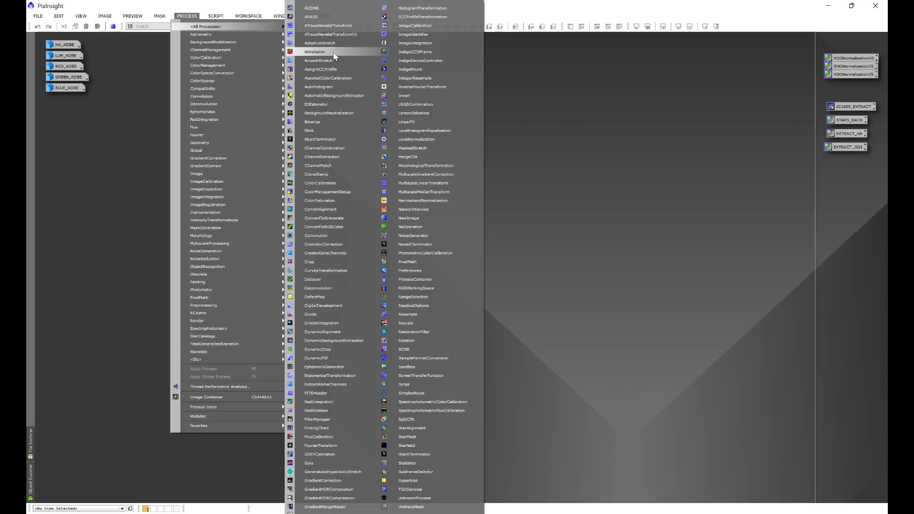
left_click(320, 148)
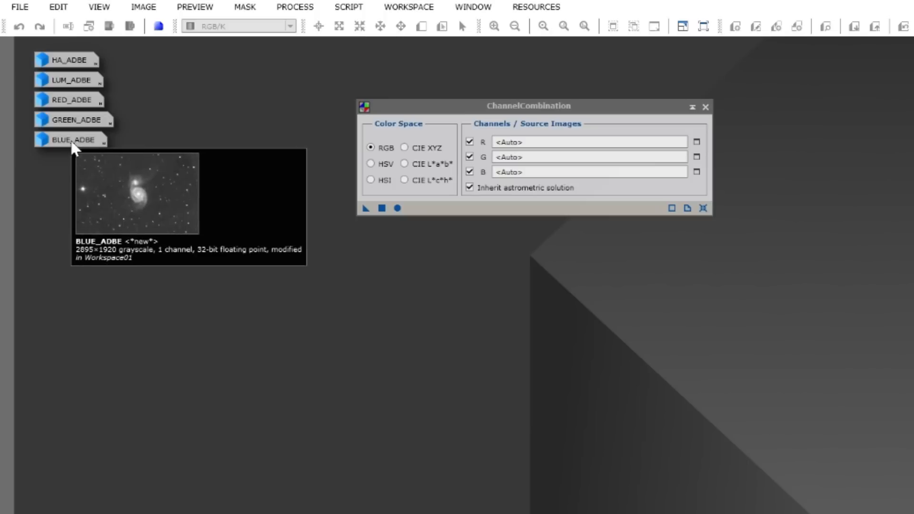
left_click_drag(79, 143, 538, 173)
left_click_drag(86, 123, 538, 158)
left_click_drag(76, 100, 476, 139)
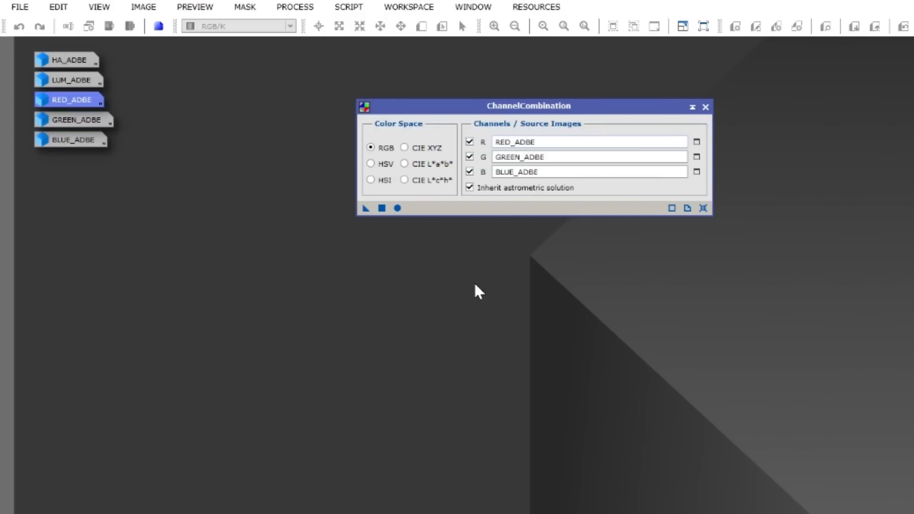
left_click(398, 208)
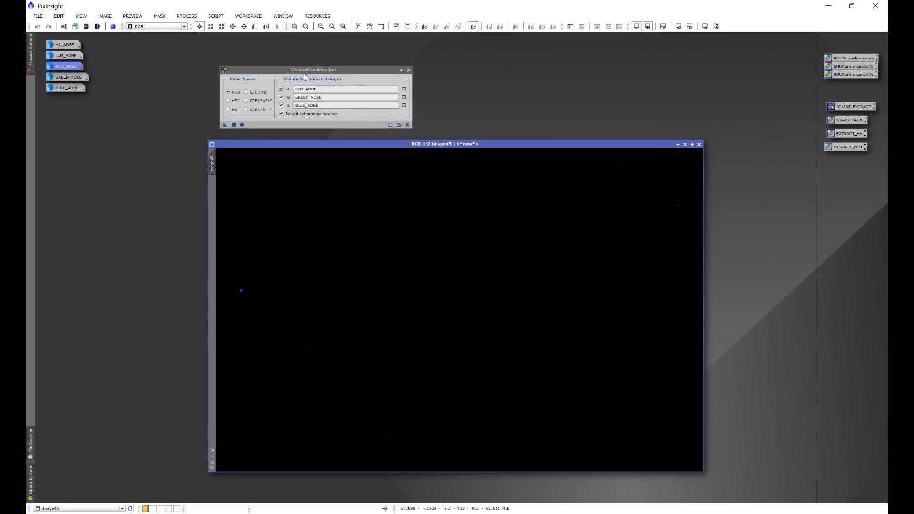
Step: Close ChannelCombination, reposition the new RGB image window, and auto-stretch its display
left_click(457, 80)
left_click_drag(415, 147, 392, 93)
key("ctrl+a")
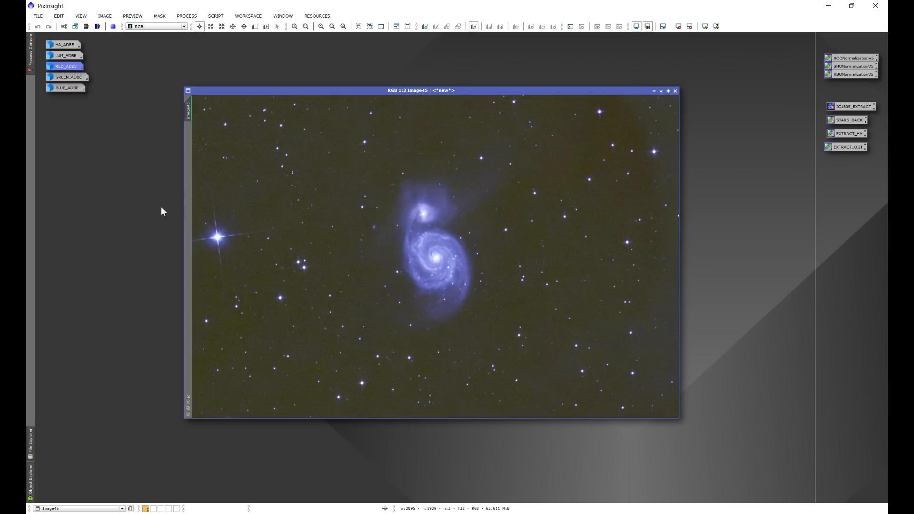
Step: Unlink the RGB channels in ScreenTransferFunction and auto-stretch the combined image again
left_click(187, 15)
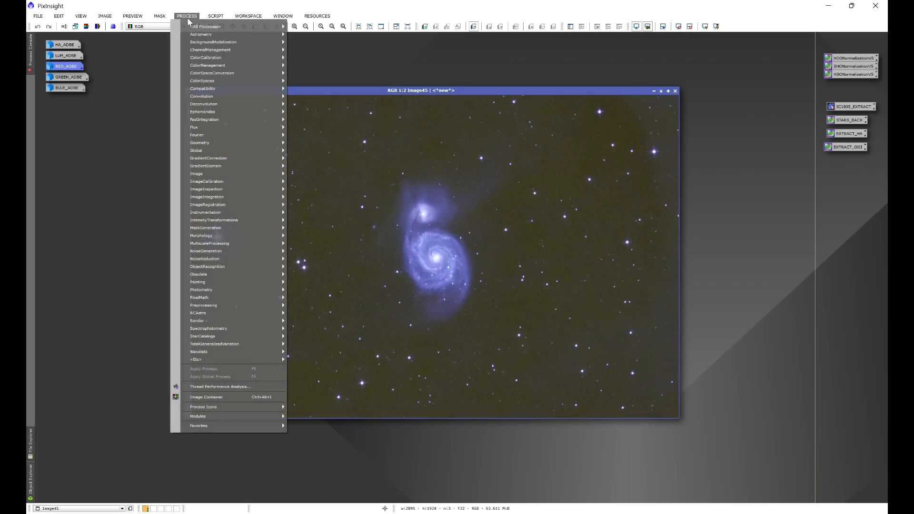
mouse_move(202, 27)
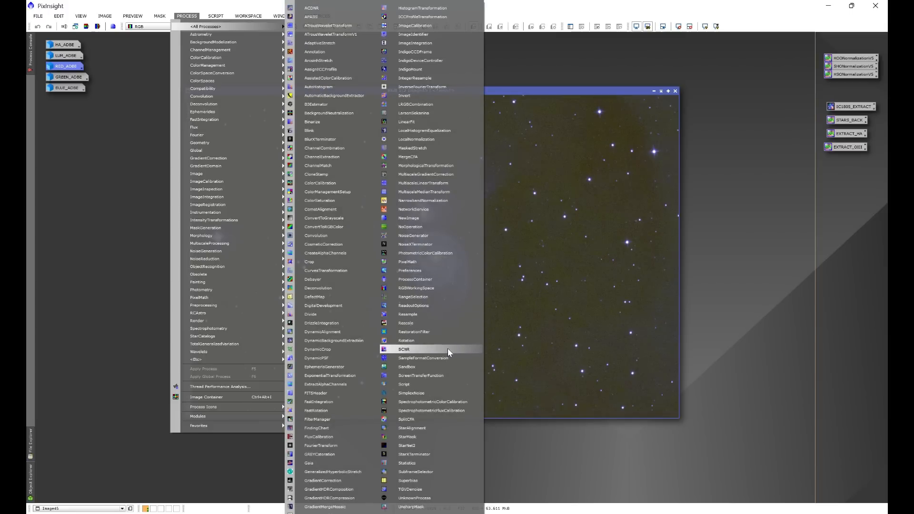
left_click(414, 376)
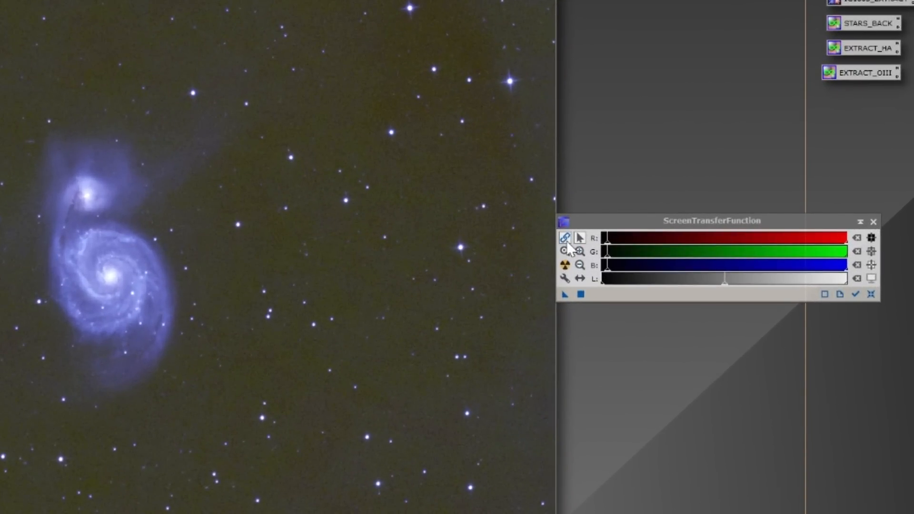
left_click(565, 239)
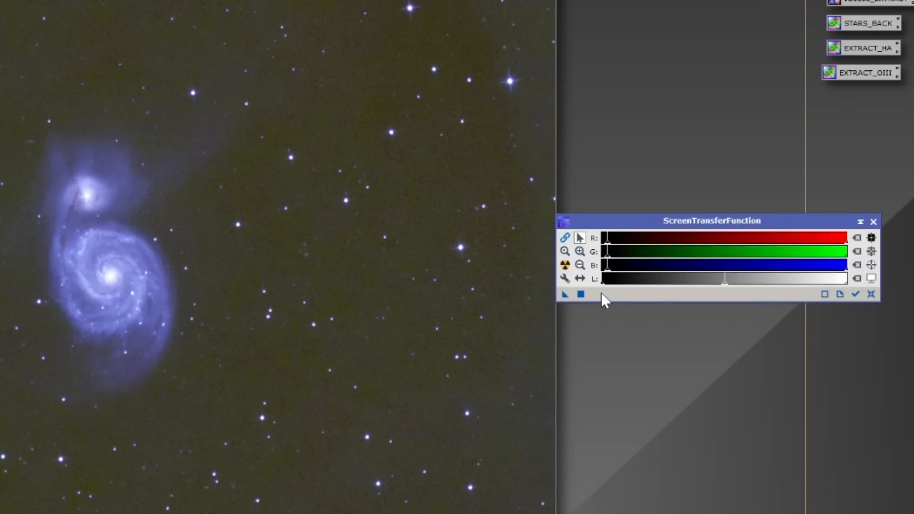
left_click(565, 265)
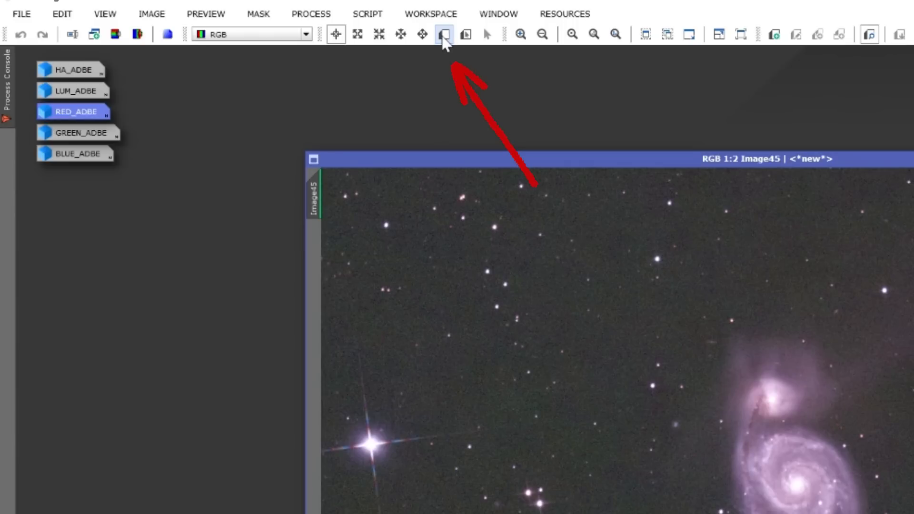
Step: Create a small preview on star-free background above the galaxy's bright-star side, shift it clear of faint stars, and inspect its contents
left_click(443, 37)
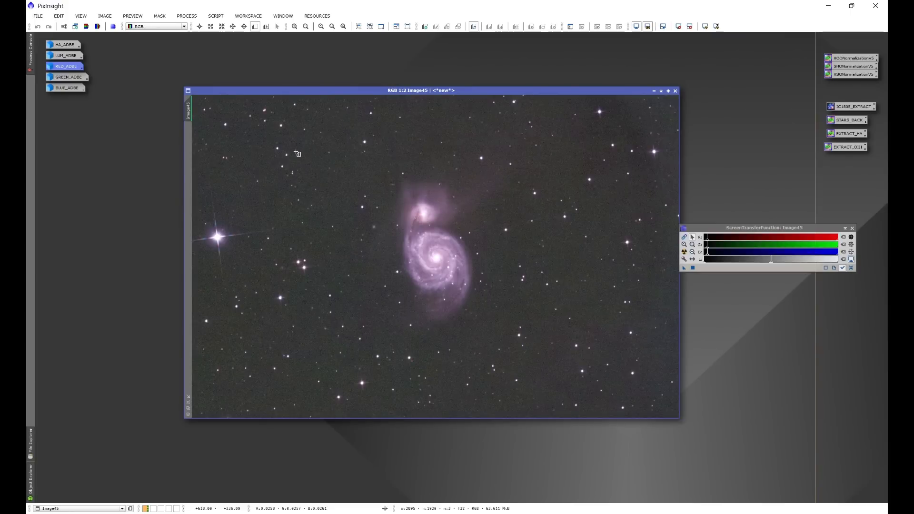
left_click_drag(296, 153, 321, 170)
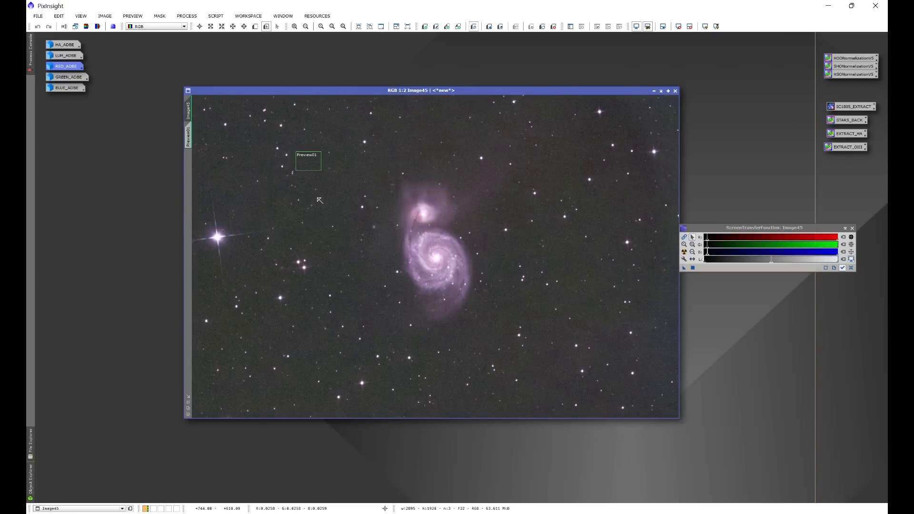
scroll(309, 186, "up", 2)
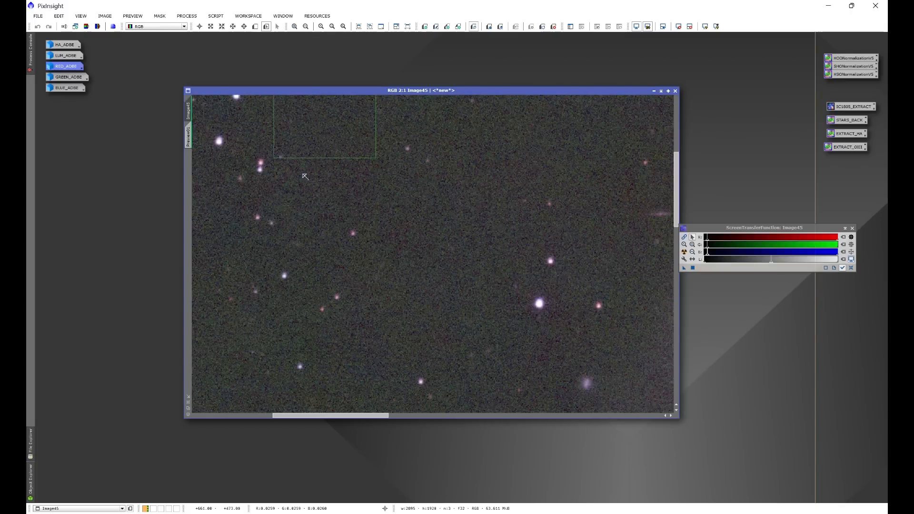
scroll(676, 200, "up", 2)
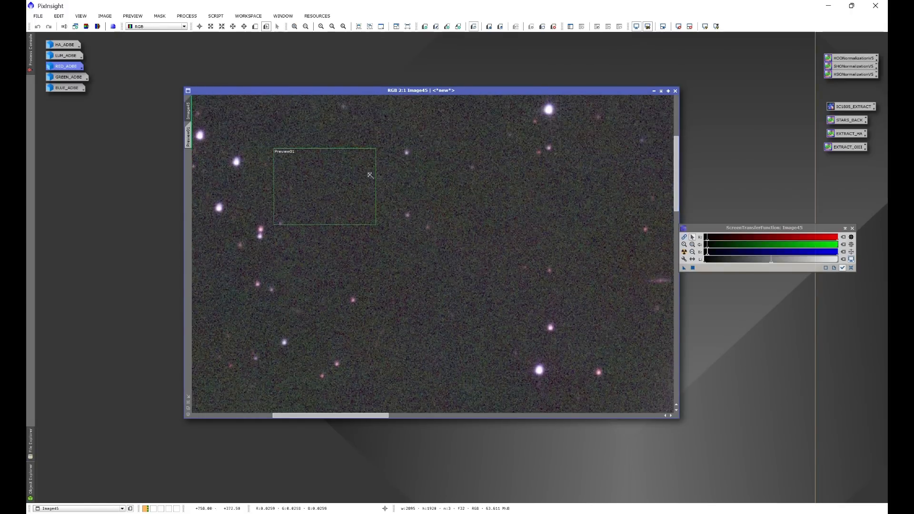
left_click_drag(321, 185, 319, 173)
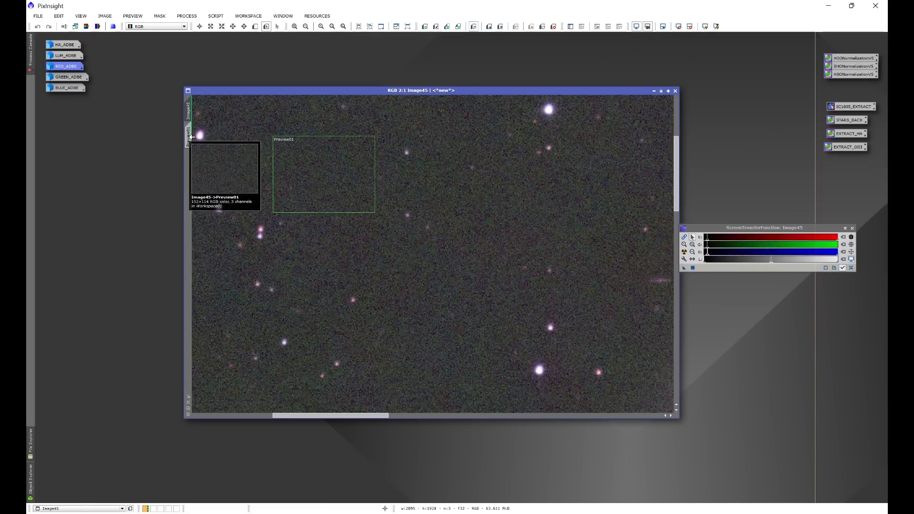
left_click(189, 137)
scroll(442, 268, "up", 2)
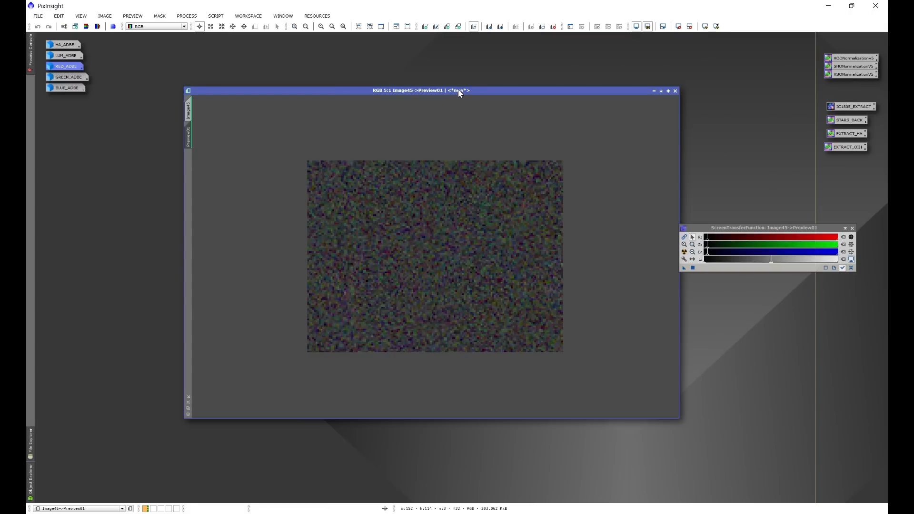
Step: Open BackgroundNeutralization and set its region of interest from the background preview
left_click_drag(458, 89, 378, 81)
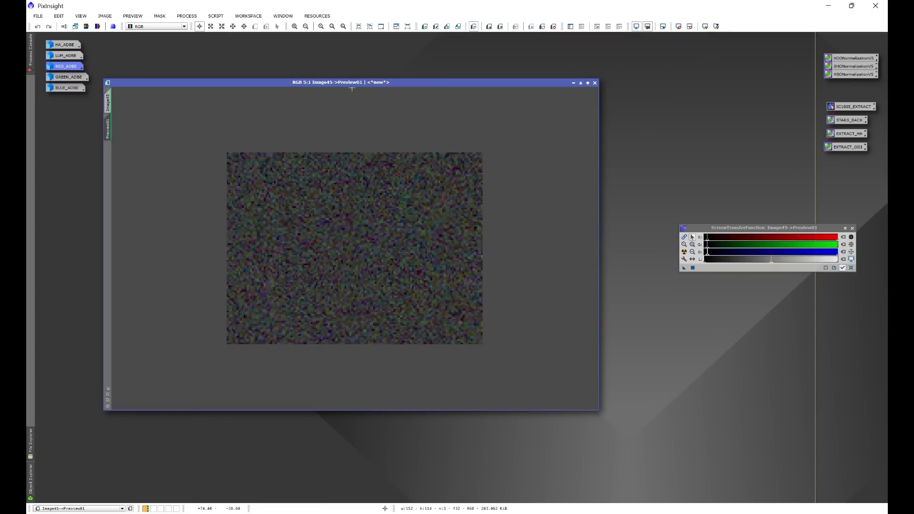
left_click(187, 16)
mouse_move(260, 30)
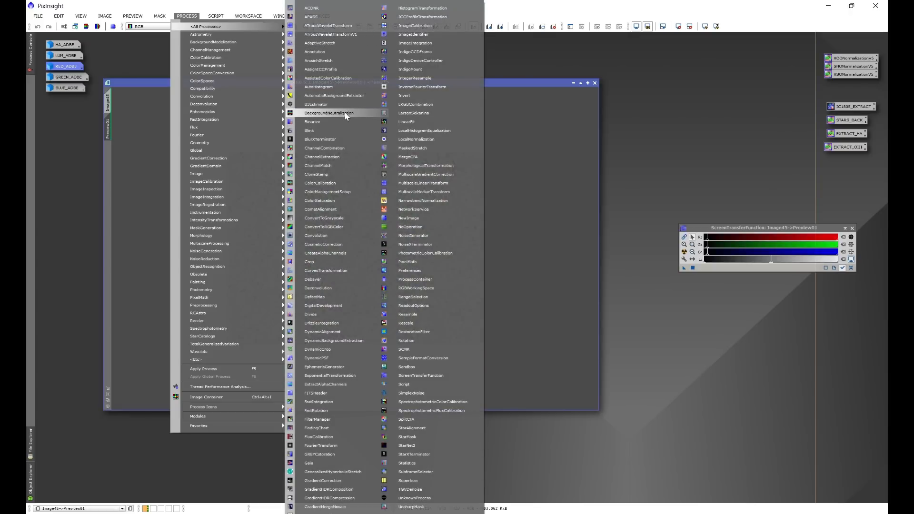
left_click(327, 113)
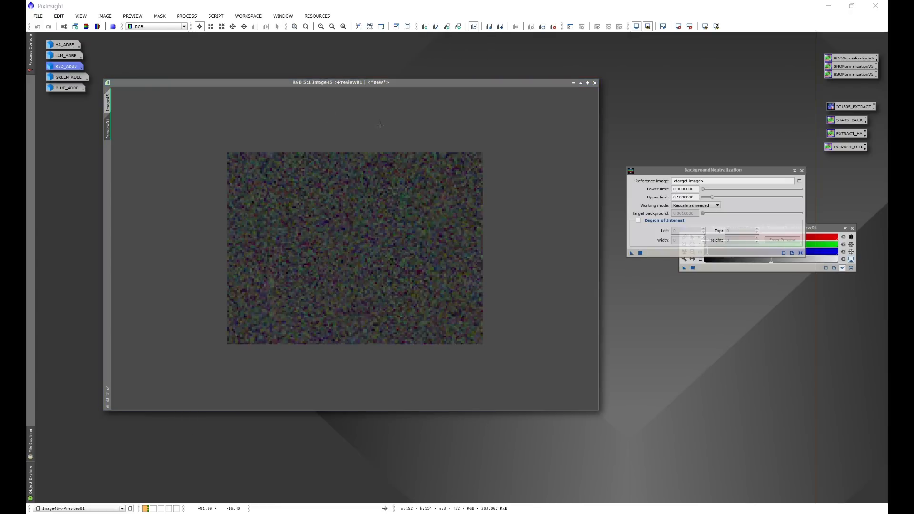
left_click_drag(706, 169, 687, 130)
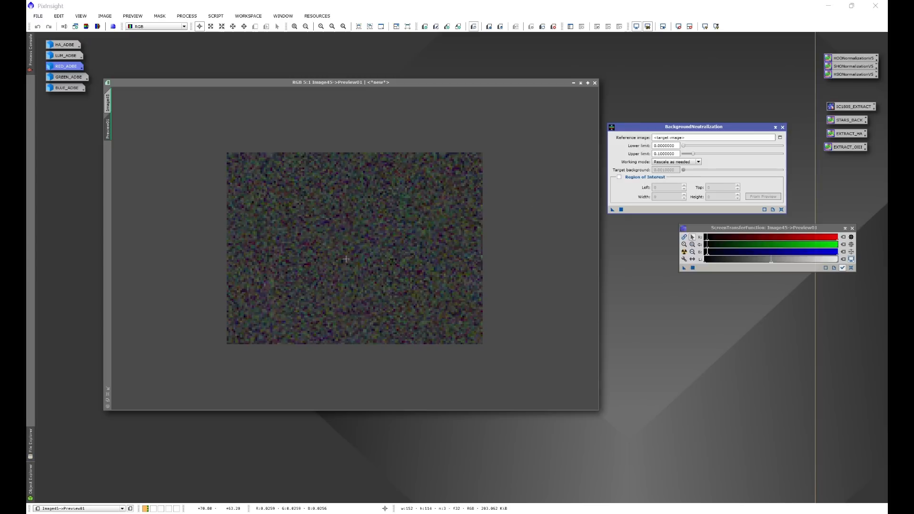
mouse_move(110, 133)
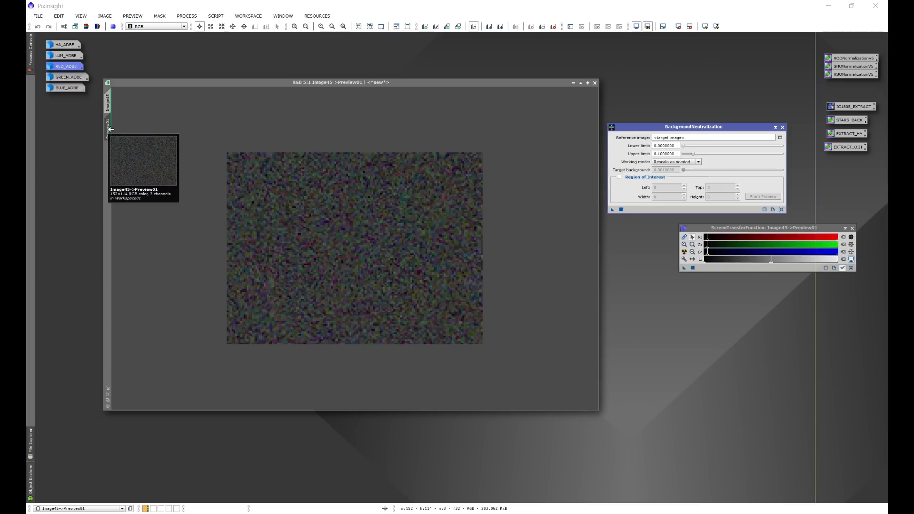
left_click_drag(110, 130, 622, 179)
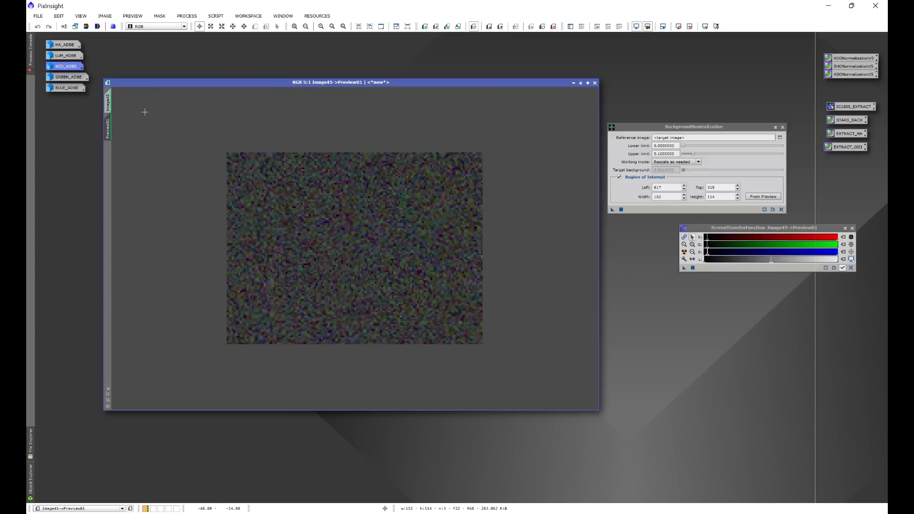
Step: Return to the full RGB image and apply BackgroundNeutralization to it
left_click(109, 101)
scroll(327, 177, "down", 3)
scroll(374, 224, "up", 1)
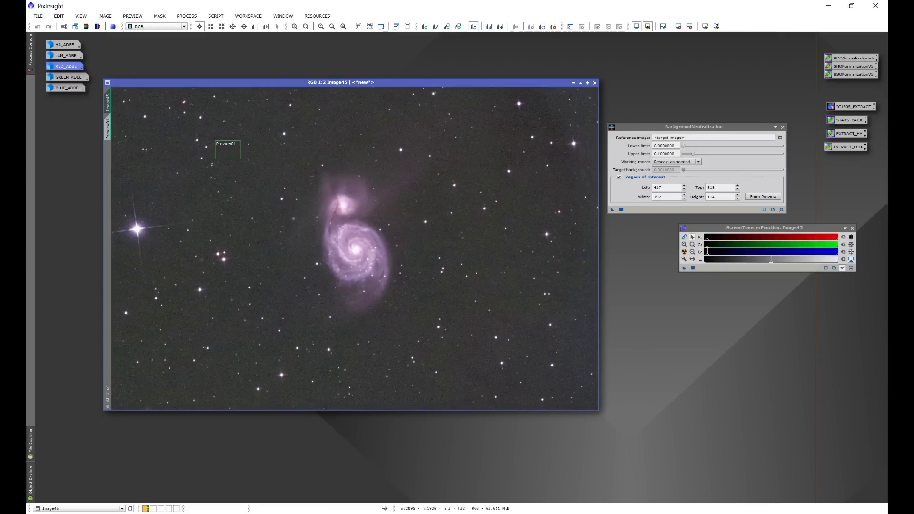
left_click_drag(613, 210, 510, 241)
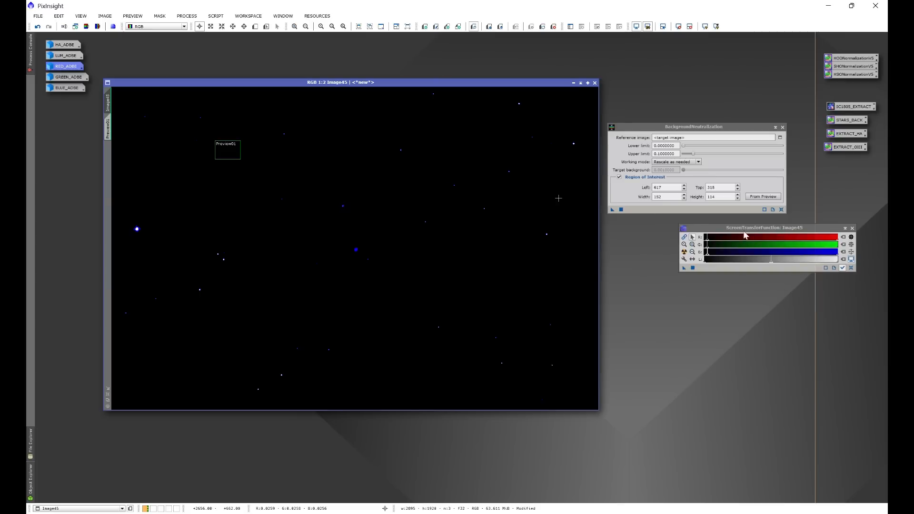
Step: Auto-stretch the background-neutralized RGB image, check its background preview, and close BackgroundNeutralization
left_click(686, 253)
left_click(684, 253)
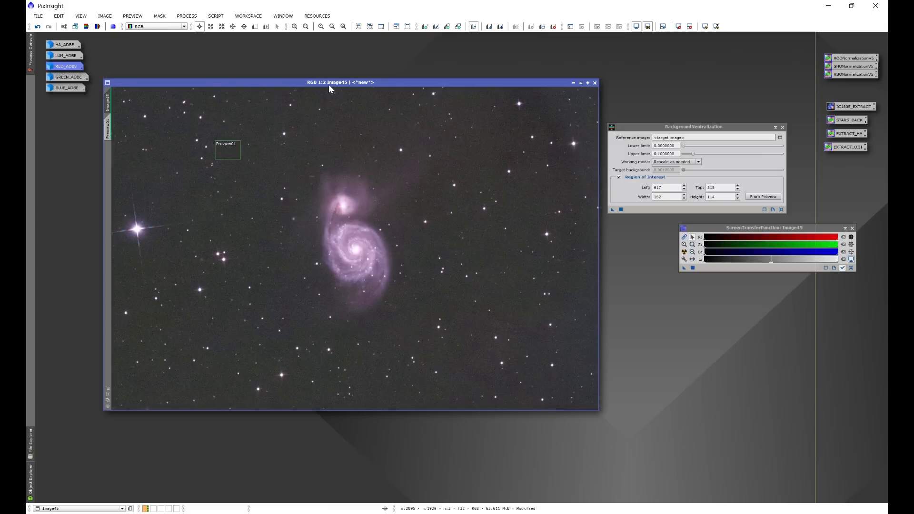
mouse_move(110, 127)
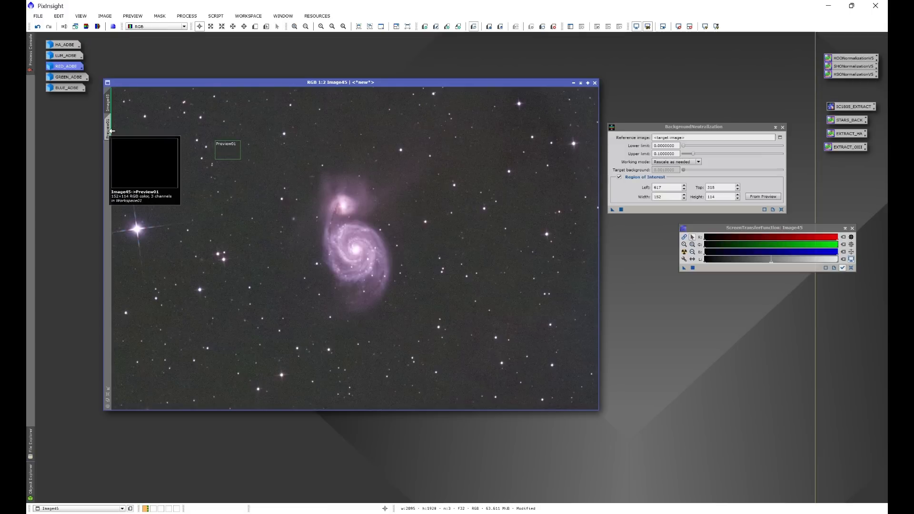
left_click(108, 127)
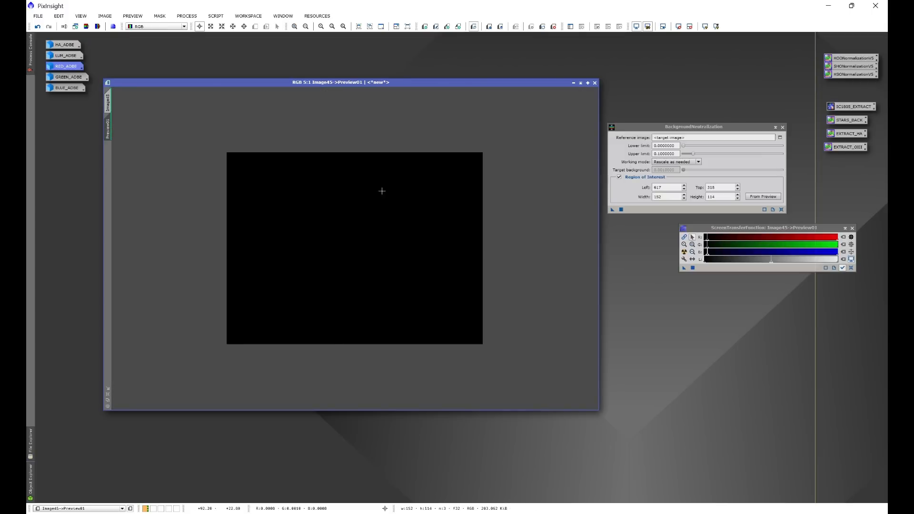
left_click(108, 103)
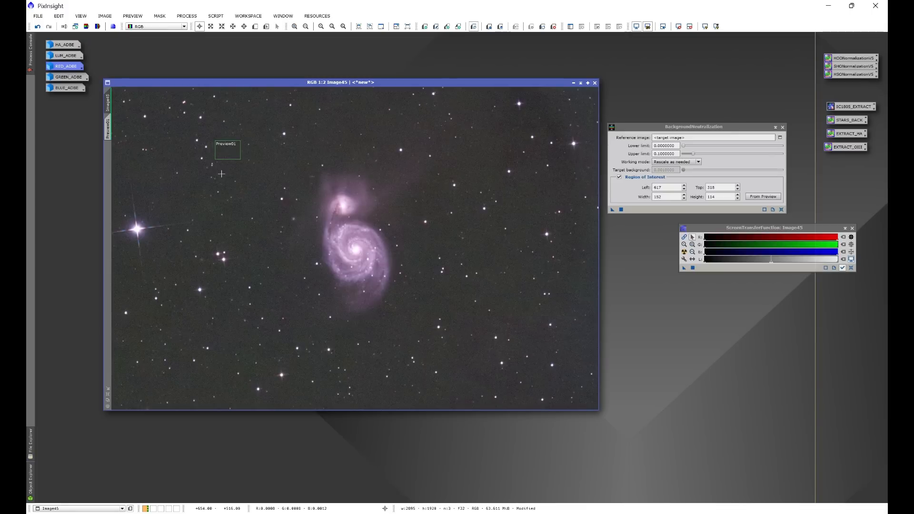
left_click(783, 128)
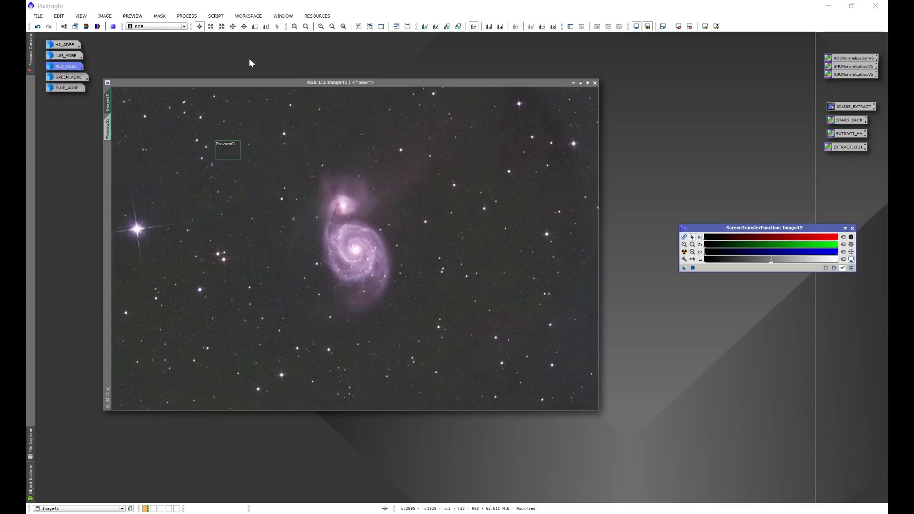
Step: Plate-solve the active RGB image with the ImageSolver script using its existing parameters, and dismiss the process console
left_click(215, 16)
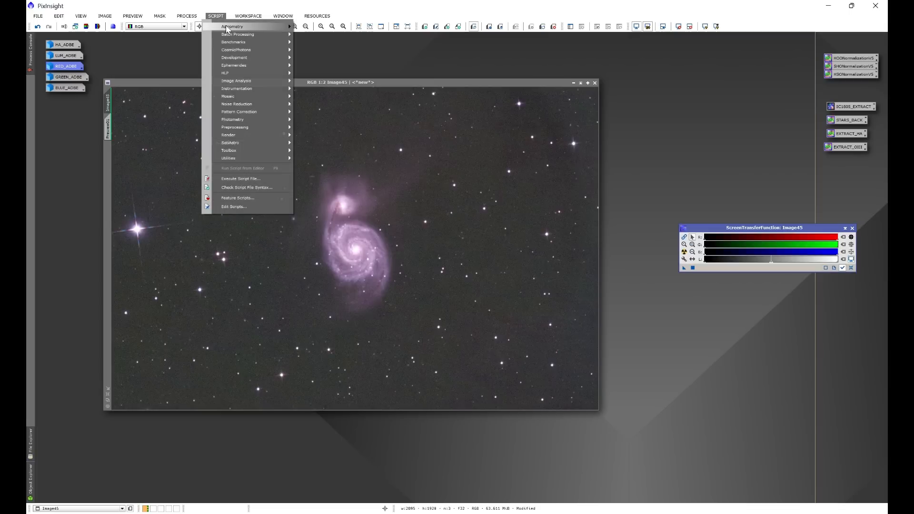
mouse_move(227, 26)
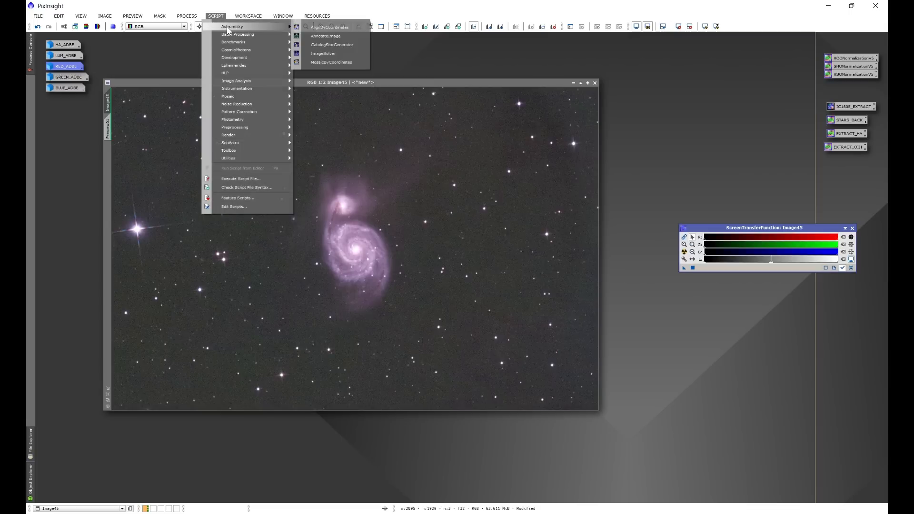
left_click(319, 53)
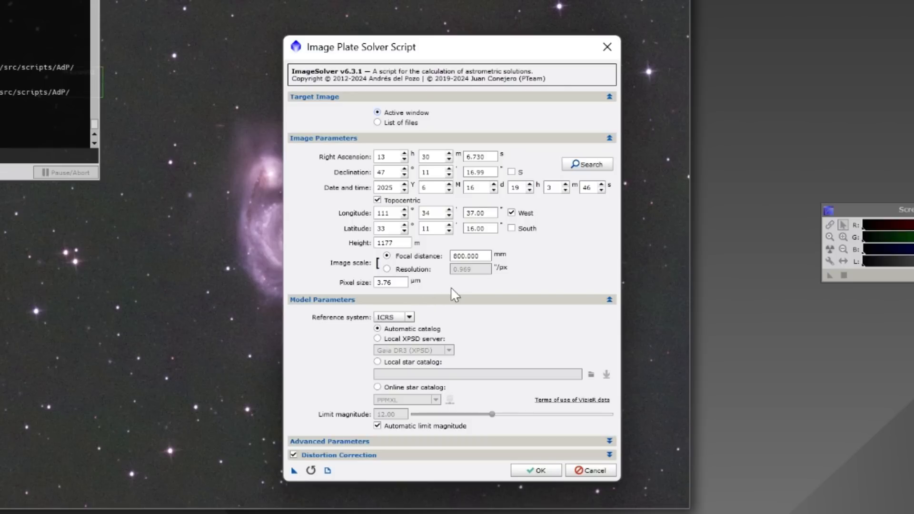
left_click(534, 471)
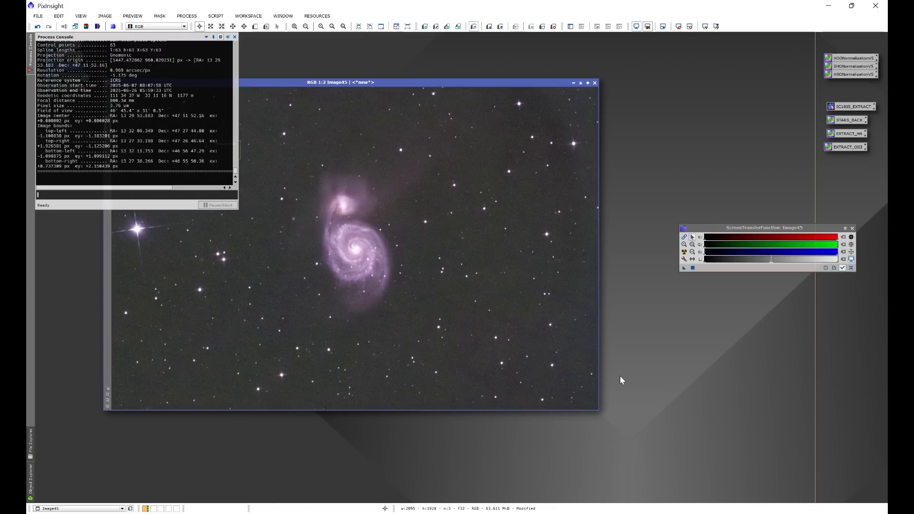
left_click(236, 37)
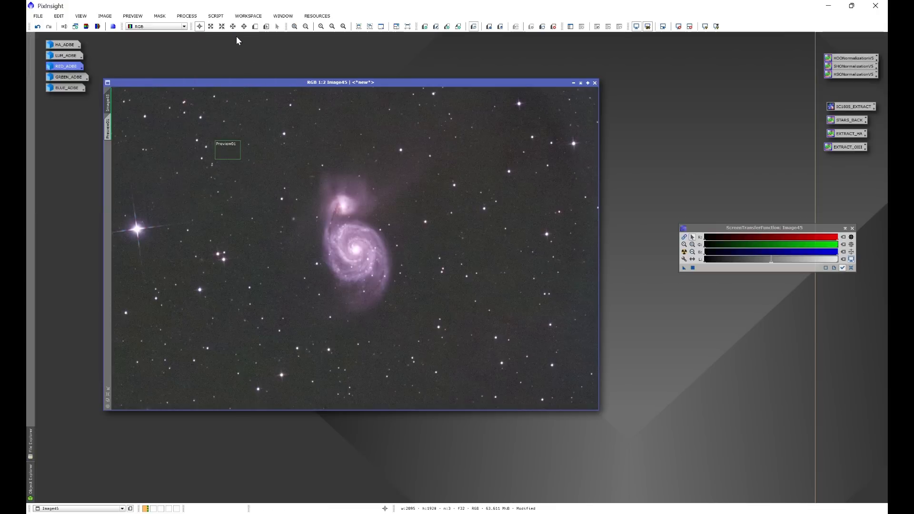
Step: Open SpectrophotometricColorCalibration and arrange it beside the image, with ScreenTransferFunction directly below it
left_click(191, 17)
mouse_move(203, 26)
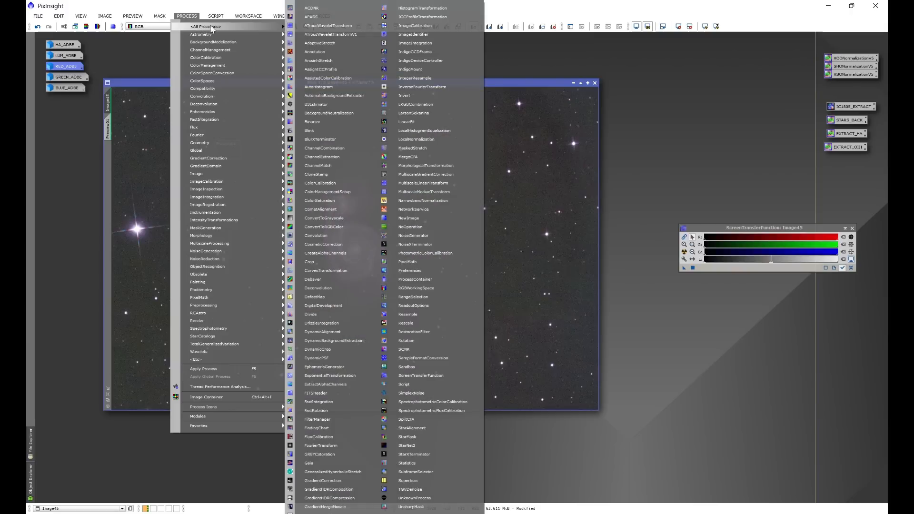
left_click(415, 405)
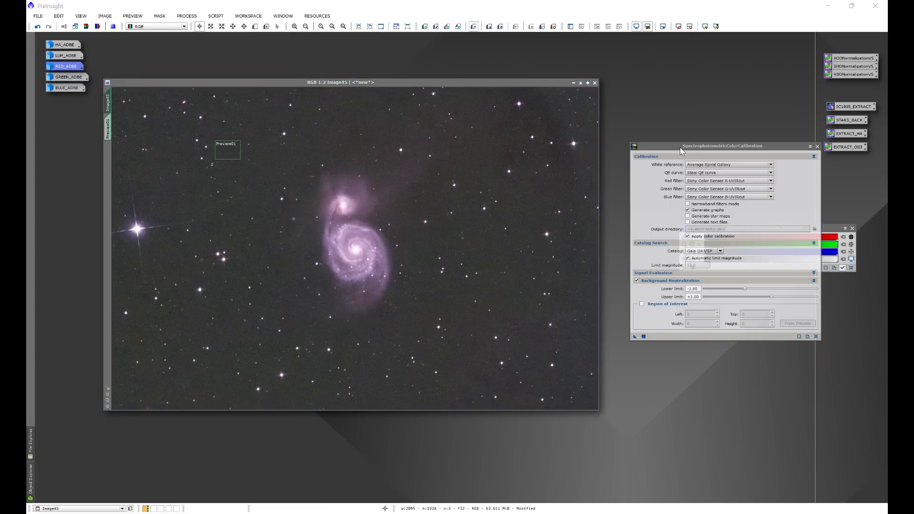
left_click_drag(680, 147, 662, 132)
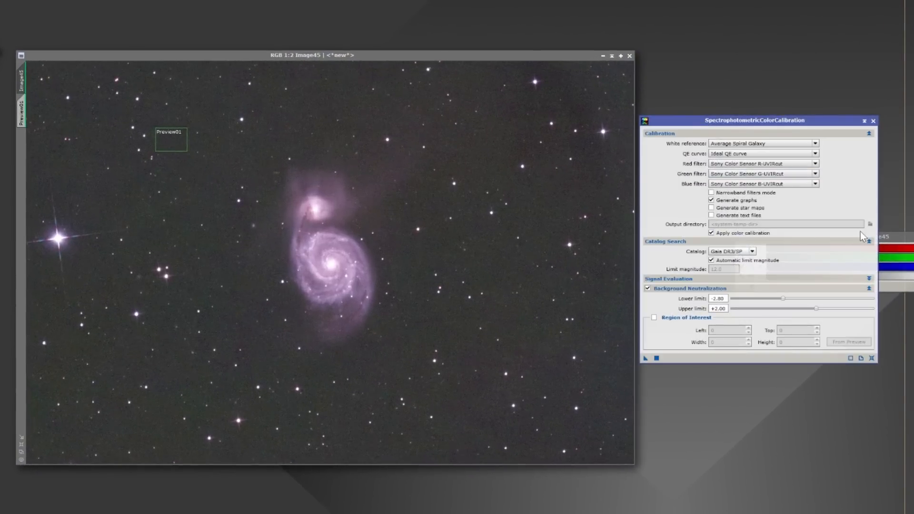
left_click(819, 233)
left_click_drag(893, 241, 812, 378)
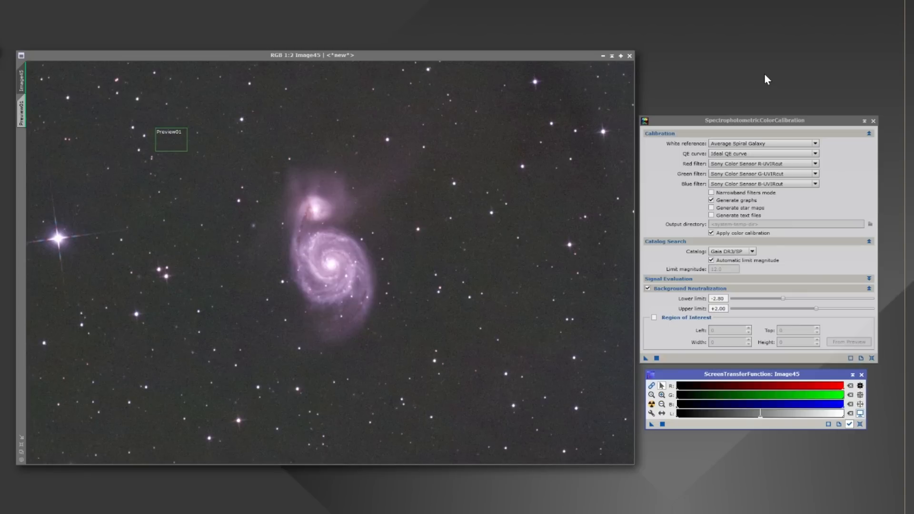
Step: Set the QE curve to Sony IMX411/455/461/533/571 and the red, green and blue filters to the matching Sony Mono Sensor ASI2600MM Opt entries
left_click(717, 153)
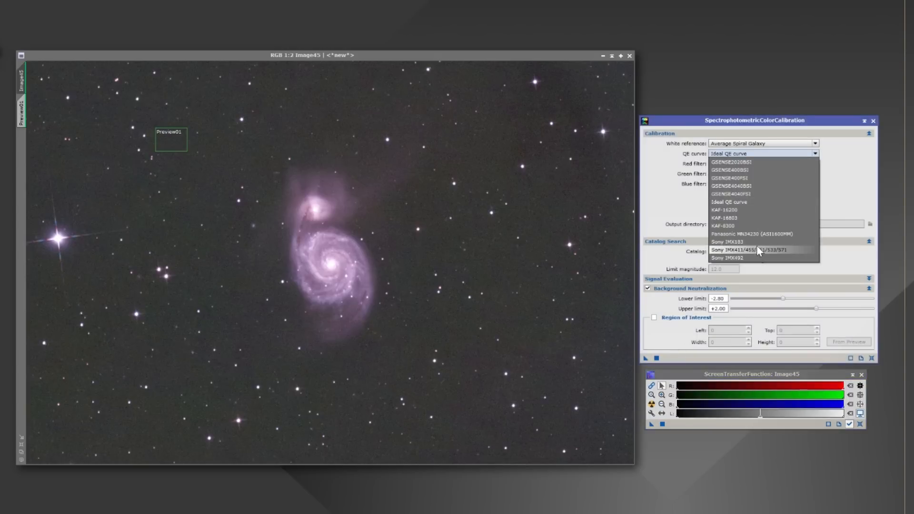
left_click(745, 250)
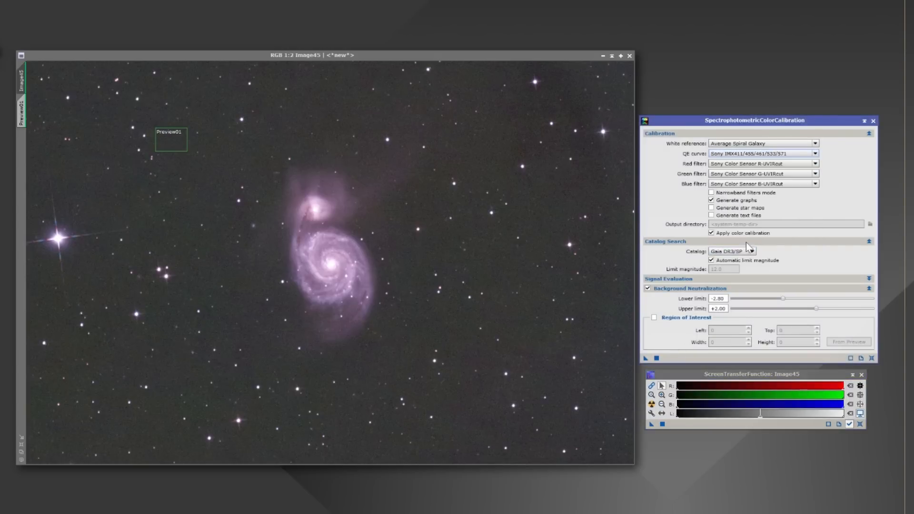
left_click(733, 163)
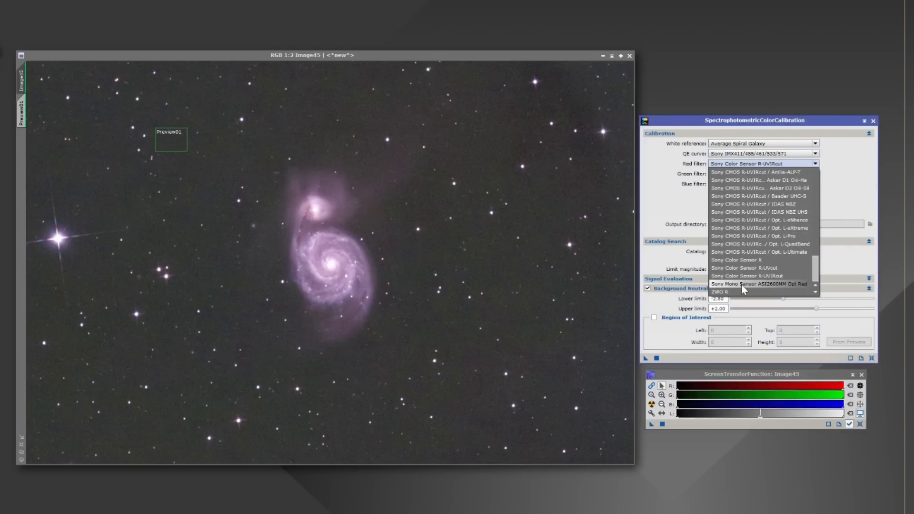
left_click(741, 284)
left_click(731, 174)
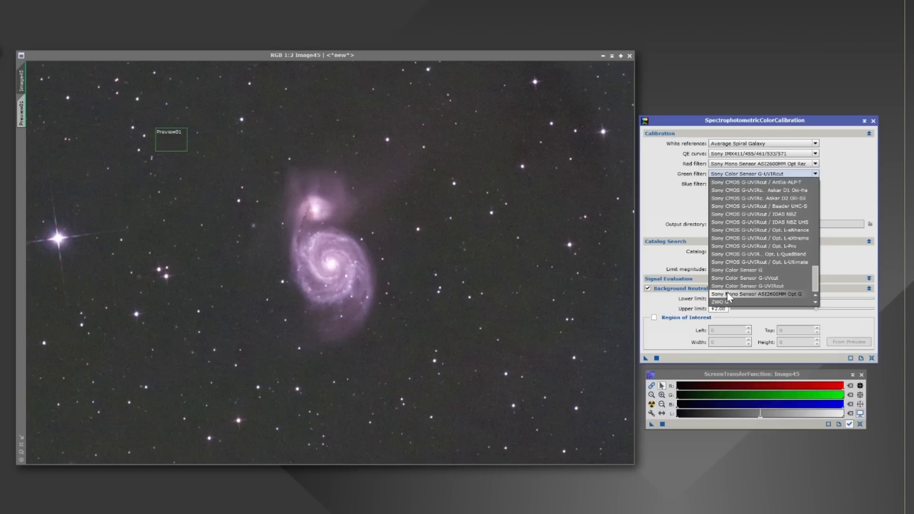
left_click(761, 294)
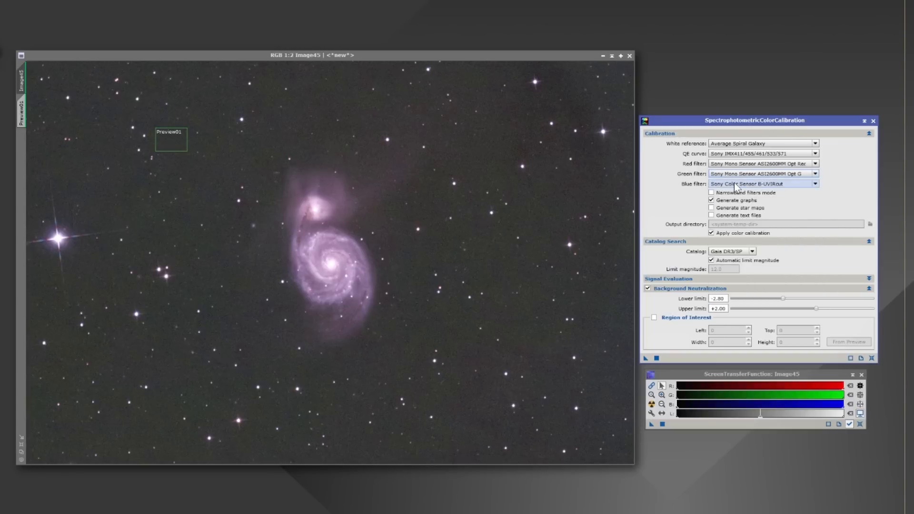
left_click(735, 185)
left_click(757, 301)
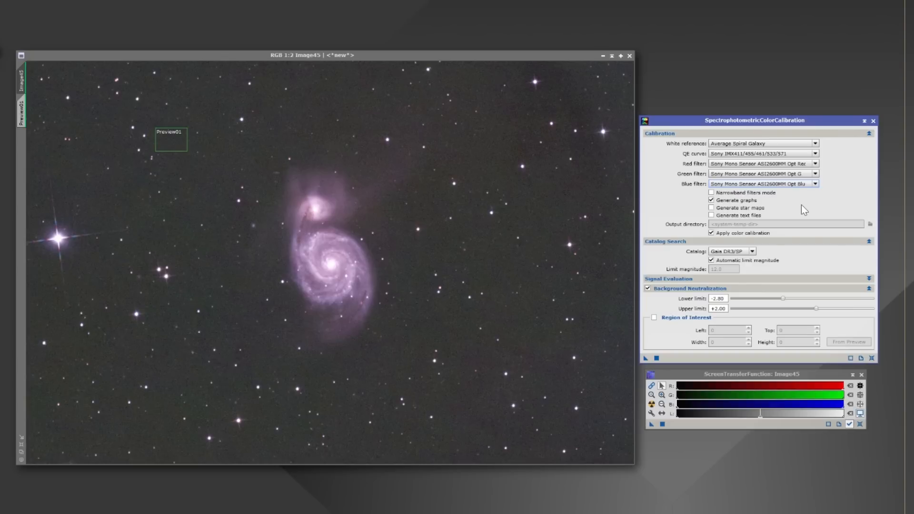
Step: Set the color calibration's background region of interest from the background preview and return to the full RGB image
left_click(21, 115)
left_click_drag(22, 113, 657, 319)
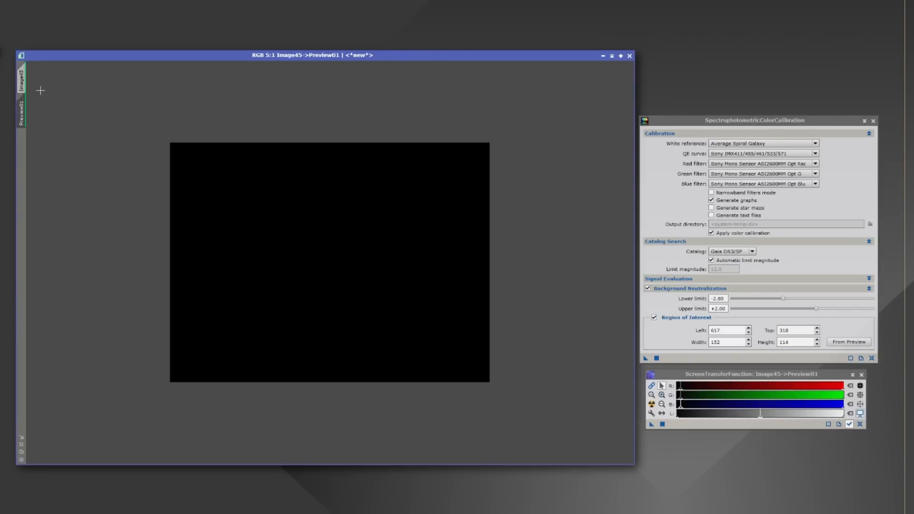
left_click(22, 81)
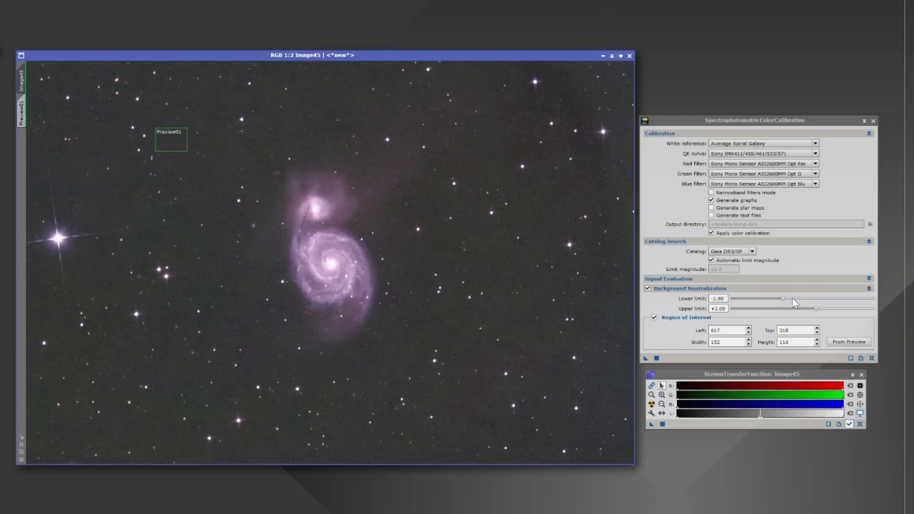
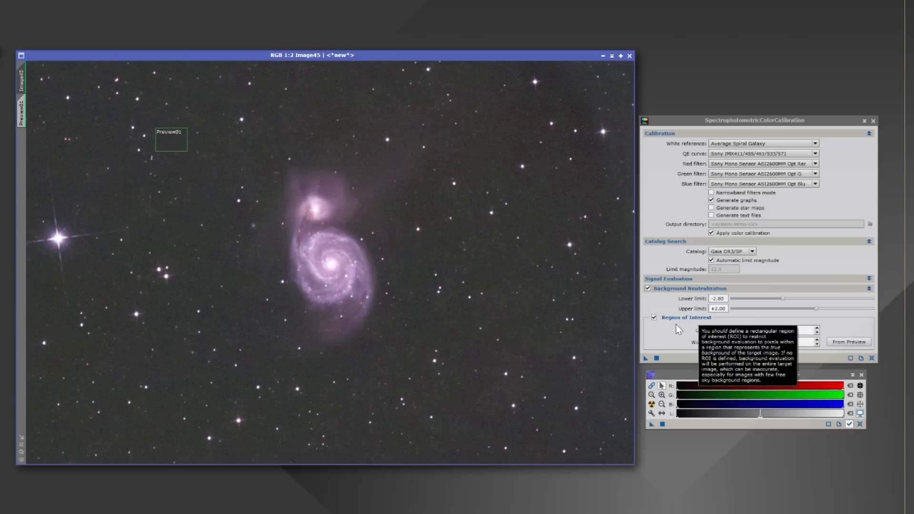
Step: Apply SpectrophotometricColorCalibration to the RGB image and close the white balance graphs, calibration dialog and process console
left_click_drag(647, 358, 491, 353)
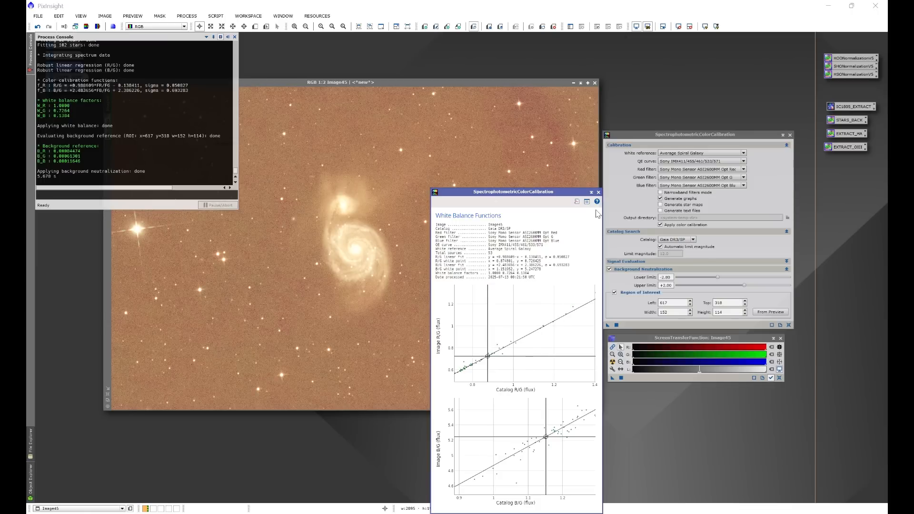
left_click(598, 192)
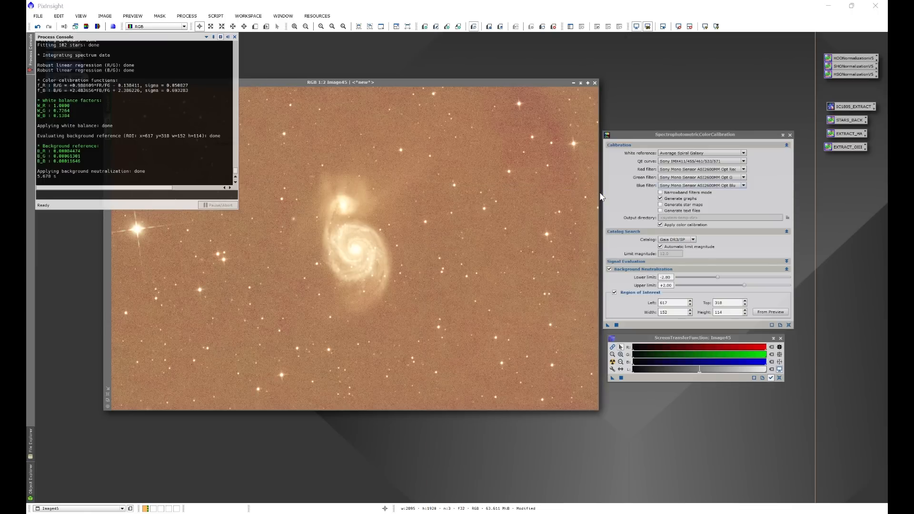
left_click(790, 134)
left_click(235, 37)
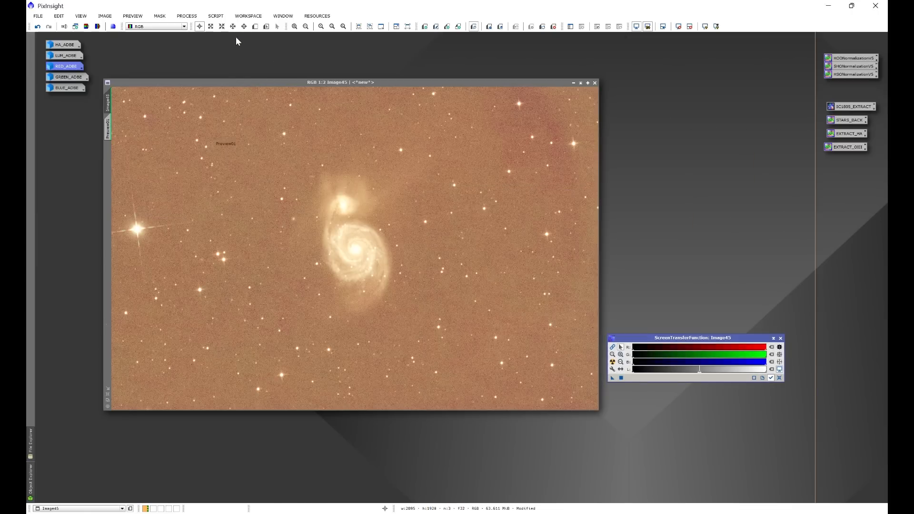
Step: Delete all previews from the RGB image and auto-stretch it again with the RGB channels linked
left_click(130, 17)
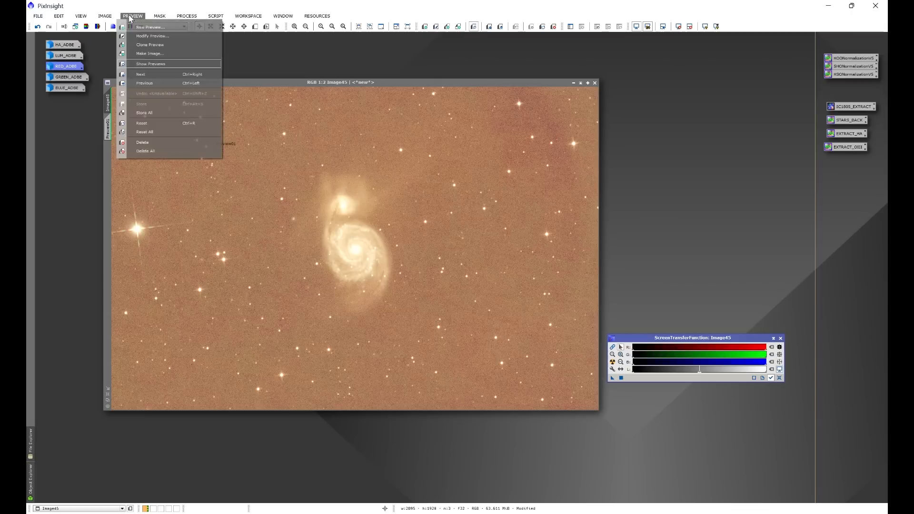
left_click(151, 152)
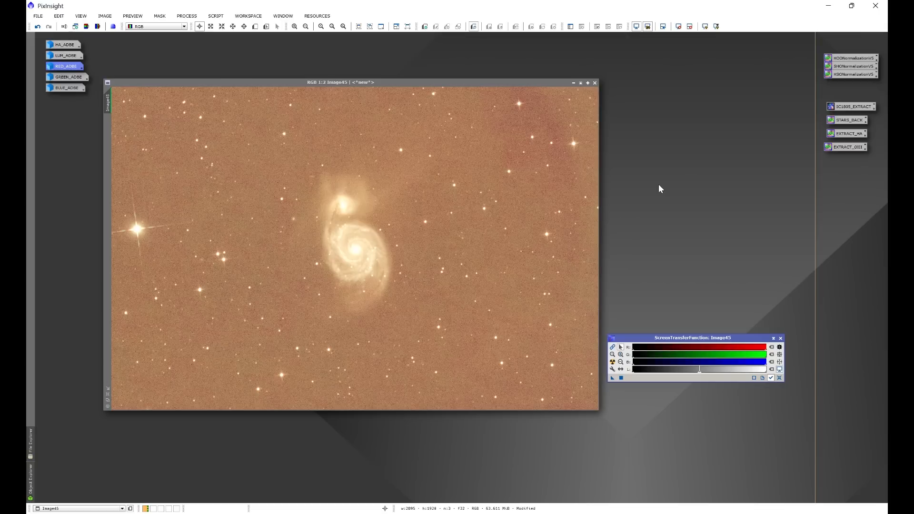
left_click(614, 347)
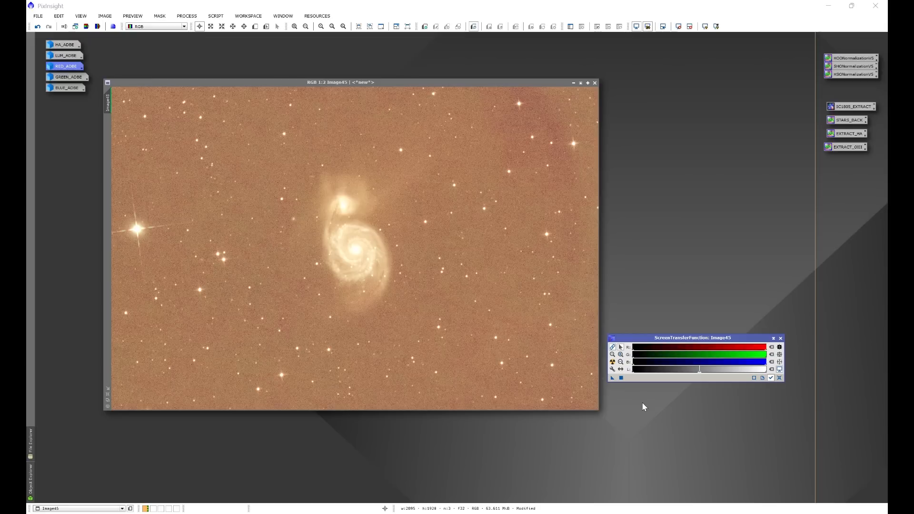
left_click(613, 363)
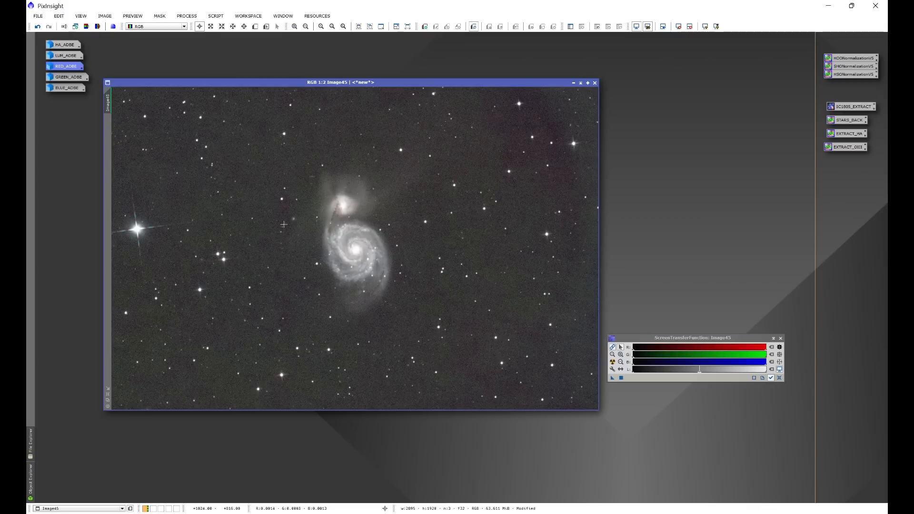
Step: Remove the green cast from the RGB image with SCNR at an amount of 0.60, and close SCNR
left_click(187, 15)
mouse_move(198, 27)
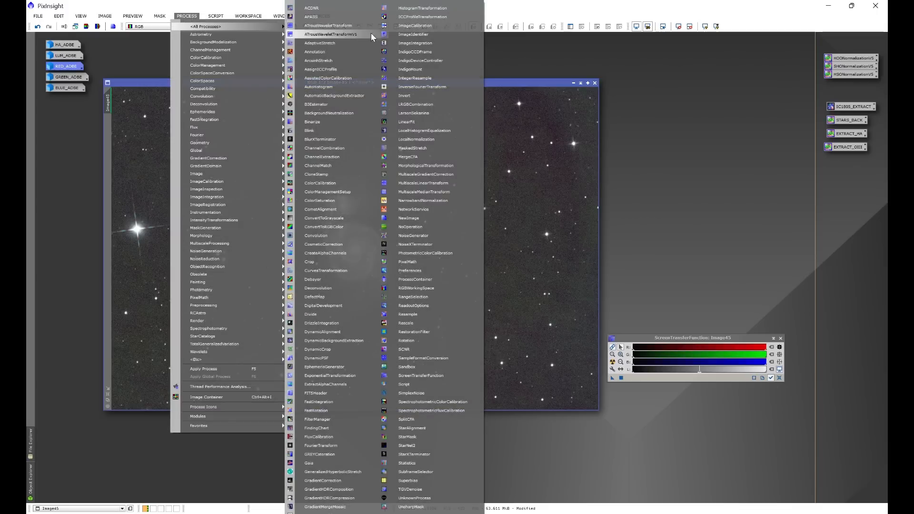
left_click(404, 350)
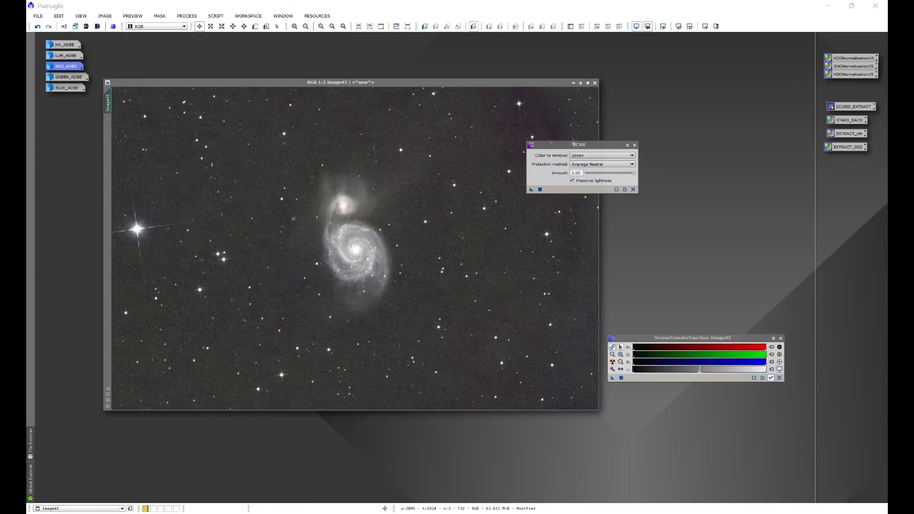
double_click(578, 173)
type("0")
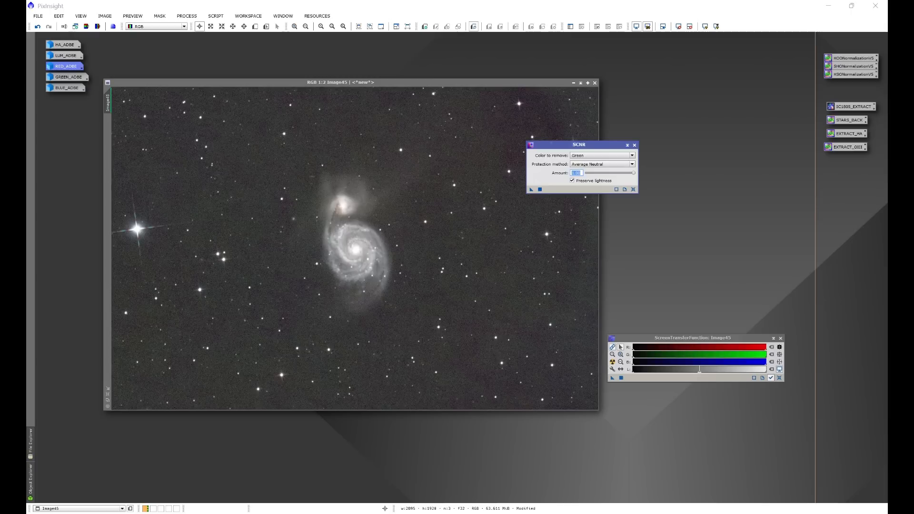
type(".6")
key("Return")
left_click(514, 295)
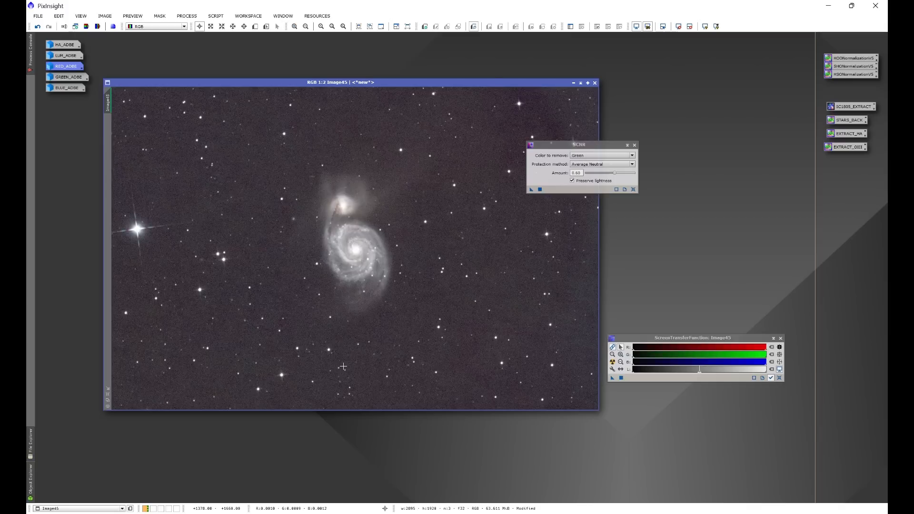
left_click(634, 145)
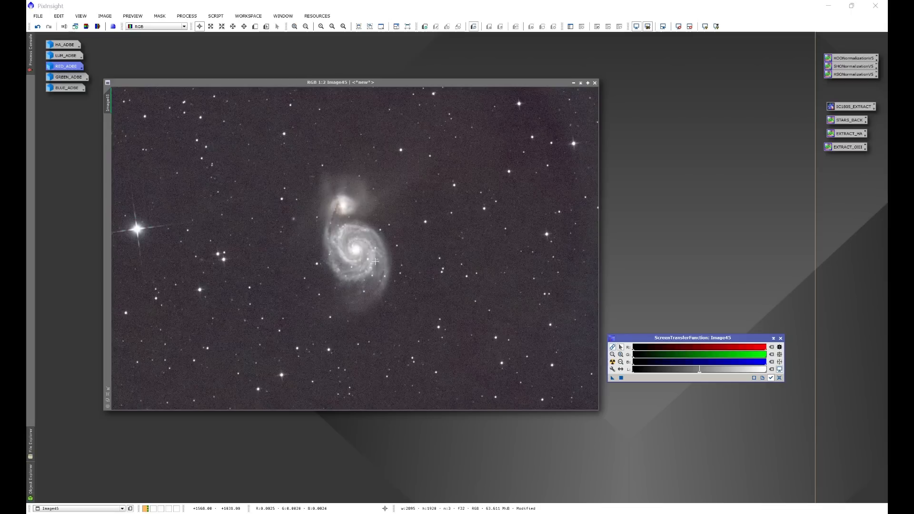
Step: Darken the linked on-screen stretch of the RGB image until the sky around the galaxy is nearly black
scroll(377, 237, "up", 1)
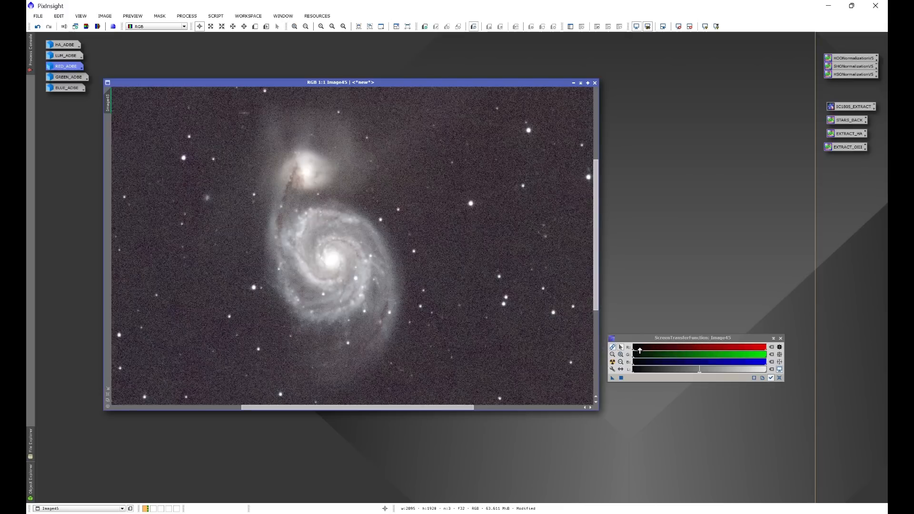
left_click_drag(638, 351, 640, 350)
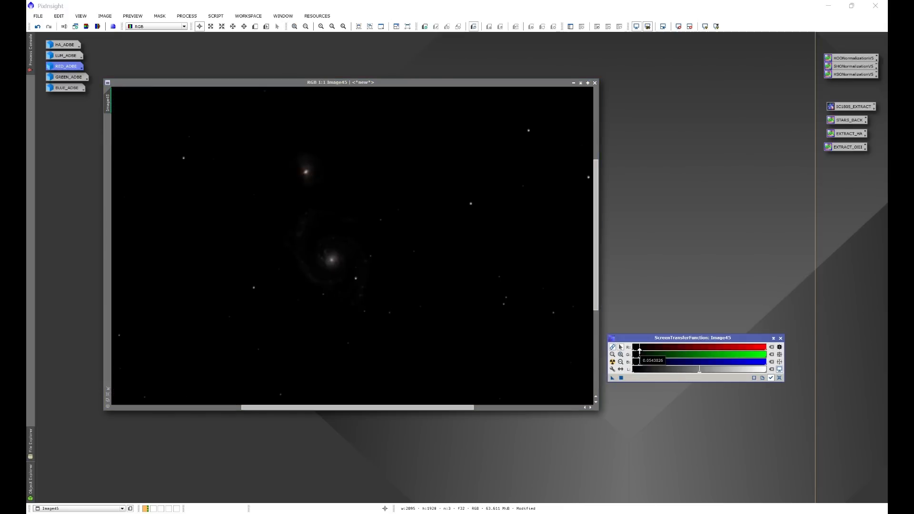
left_click_drag(639, 351, 633, 347)
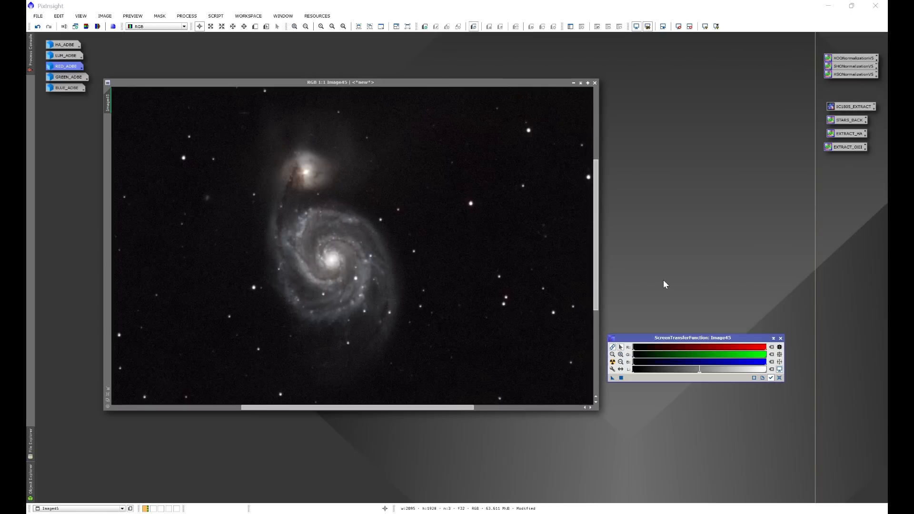
Step: Open the Star Console script and choose Image45 as the image to analyze
left_click(217, 18)
mouse_move(235, 75)
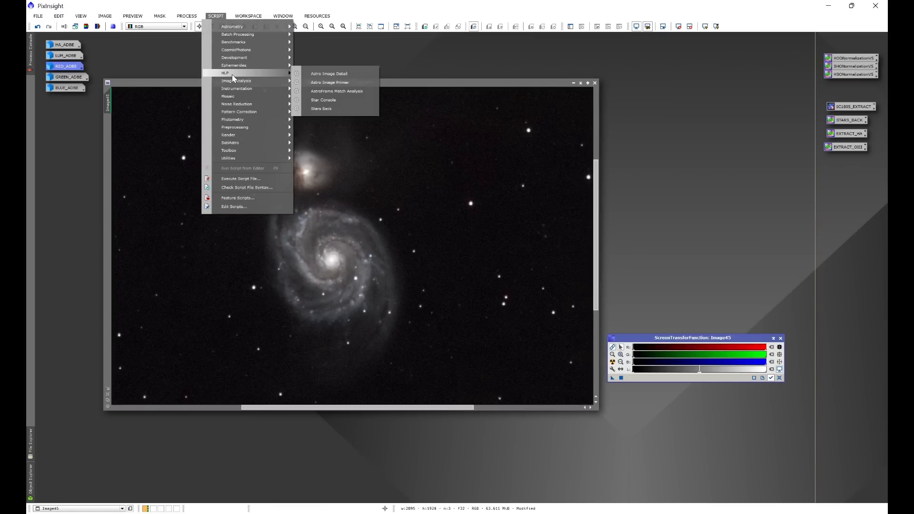
left_click(318, 100)
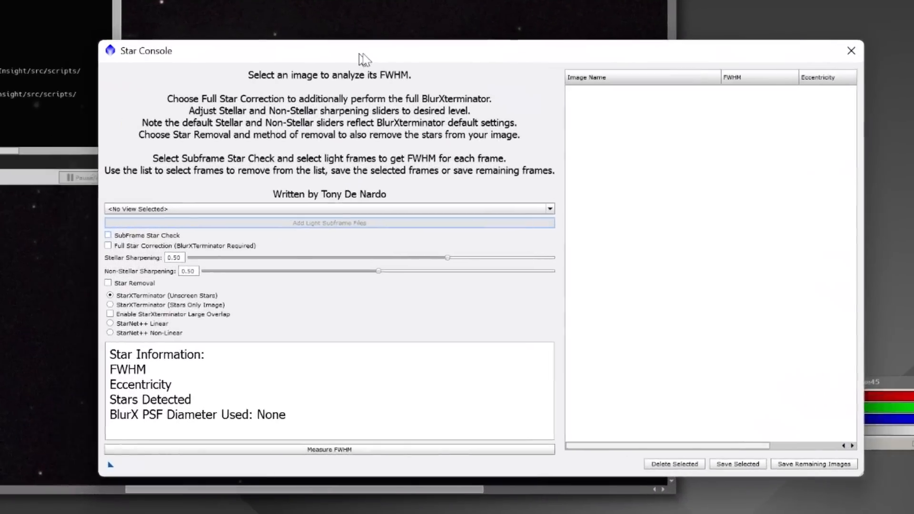
left_click_drag(359, 96, 632, 60)
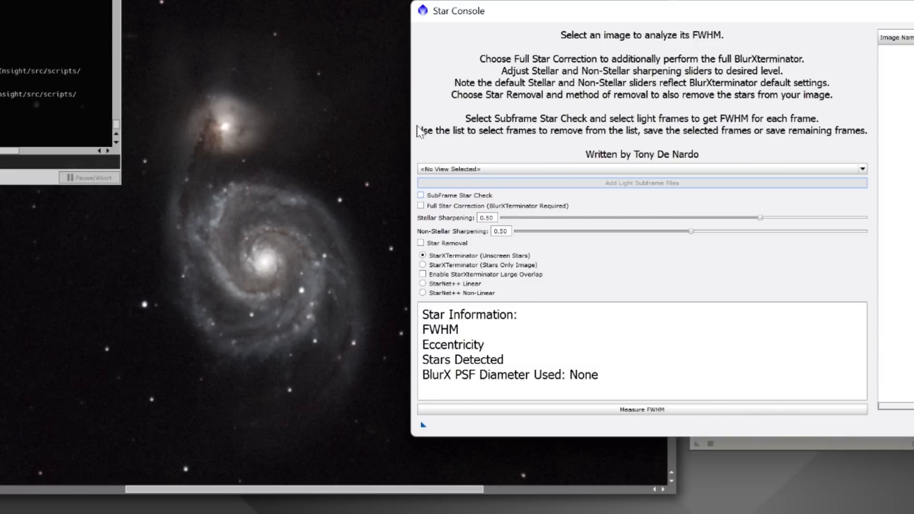
left_click(445, 169)
left_click(442, 223)
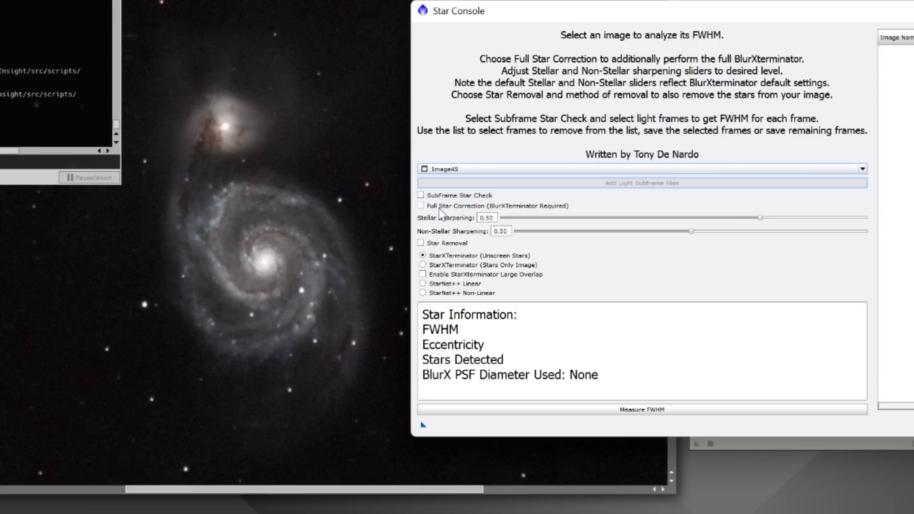
Step: Enable Full Star Correction with stellar sharpening at 0.60 and non-stellar sharpening at 0.90
left_click(421, 205)
double_click(489, 218)
type("6")
left_click(507, 231)
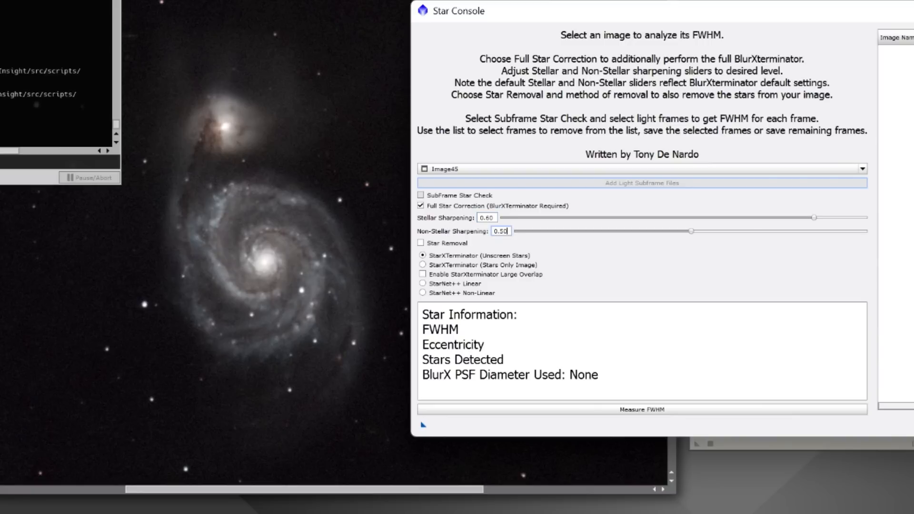
double_click(507, 231)
type("9")
left_click(491, 217)
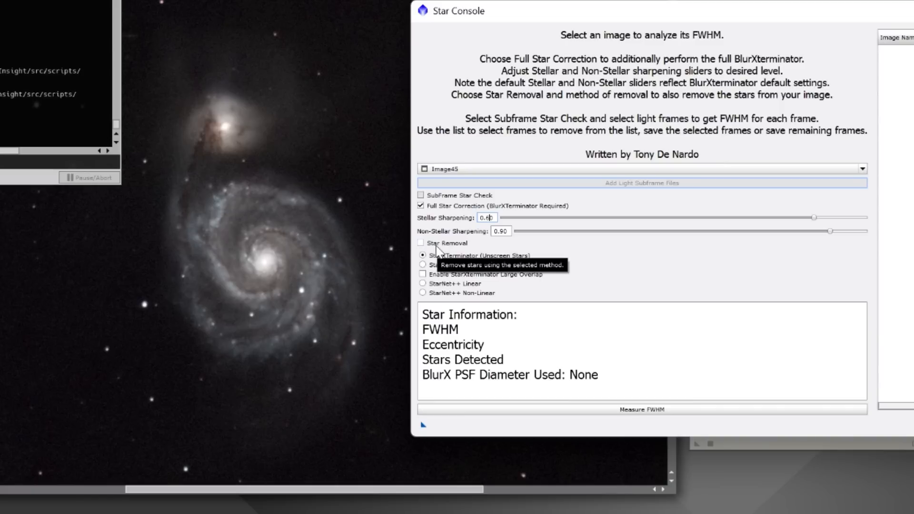
Step: Run the FWHM measurement with star correction on Image45, and close Star Console
left_click(645, 417)
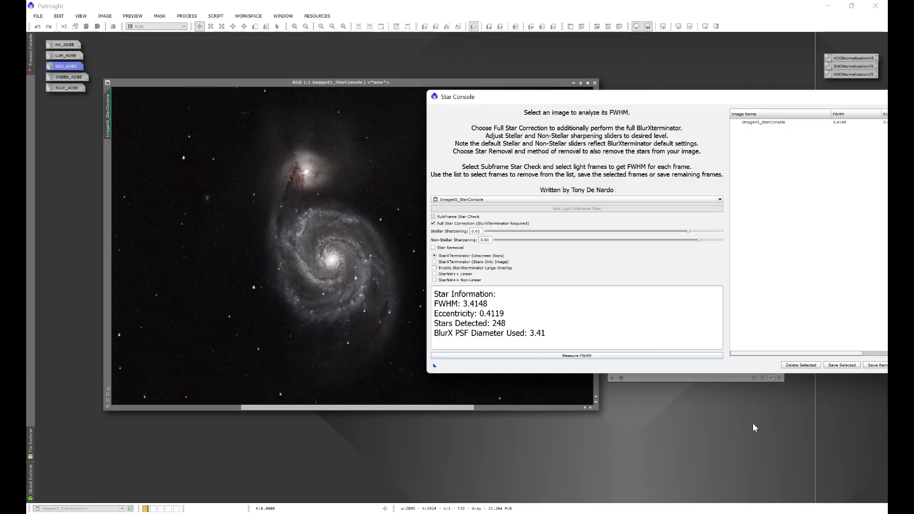
left_click_drag(730, 98, 544, 135)
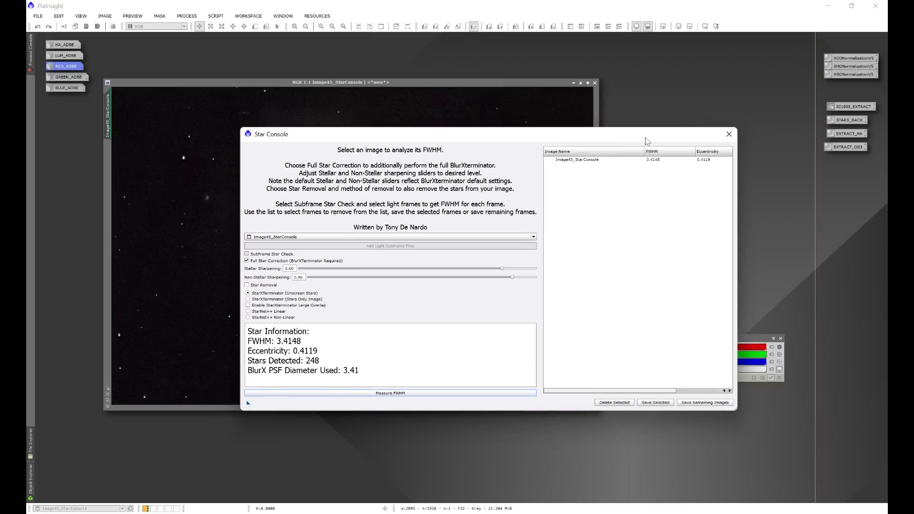
left_click(729, 135)
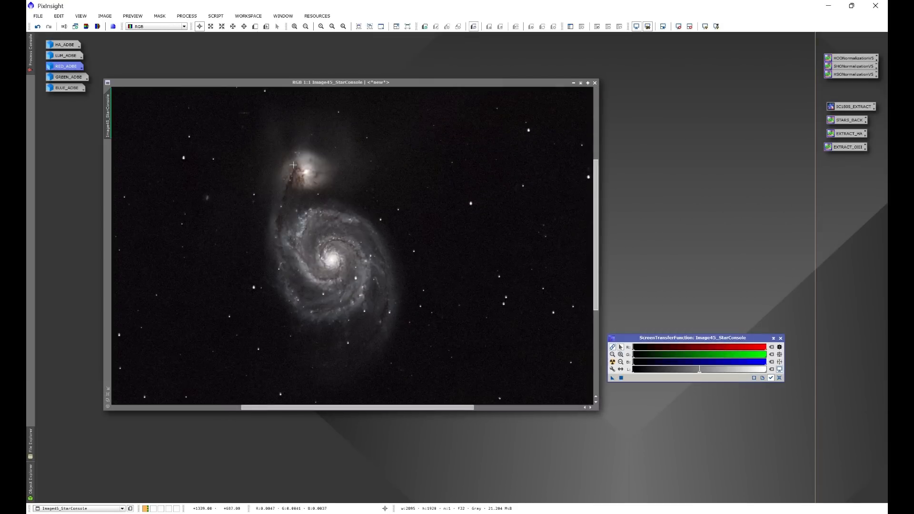
Step: Compare the galaxy's core and stars before and after the star correction by undoing and redoing it at 3:1 zoom
left_click(37, 27)
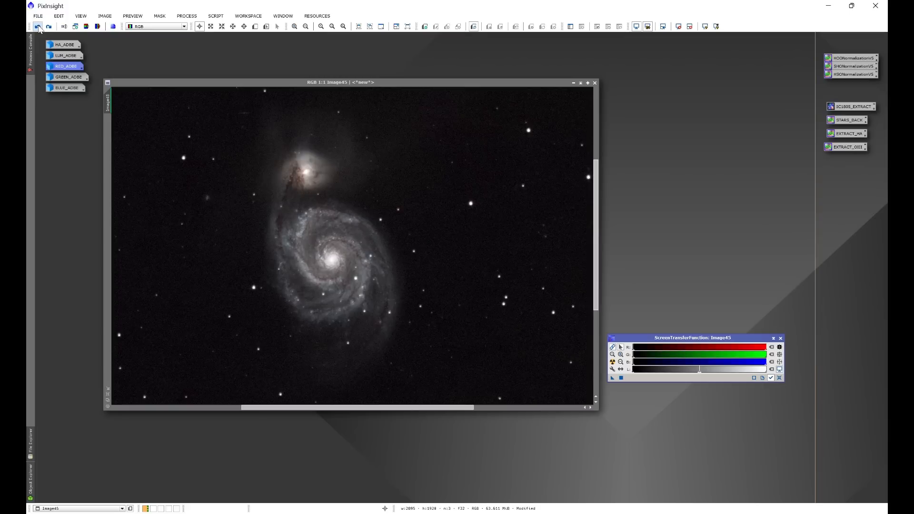
left_click(49, 28)
scroll(342, 258, "up", 1)
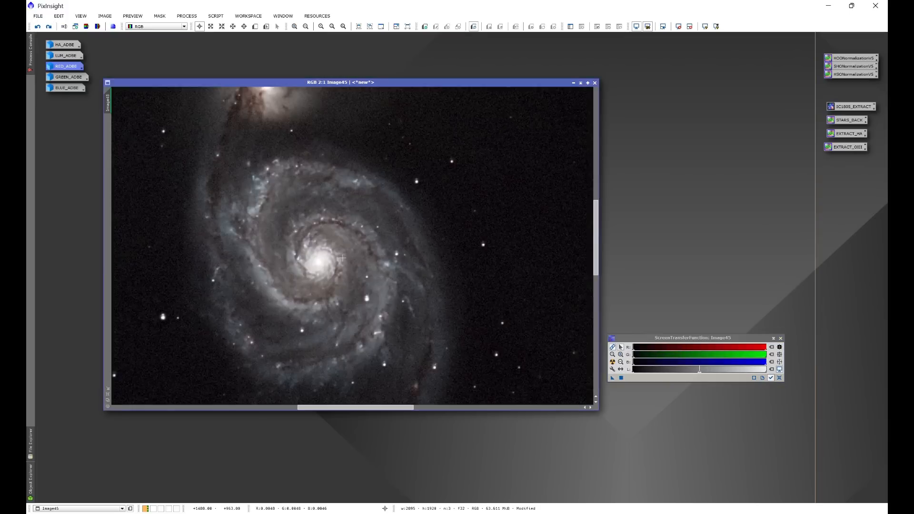
scroll(342, 258, "up", 1)
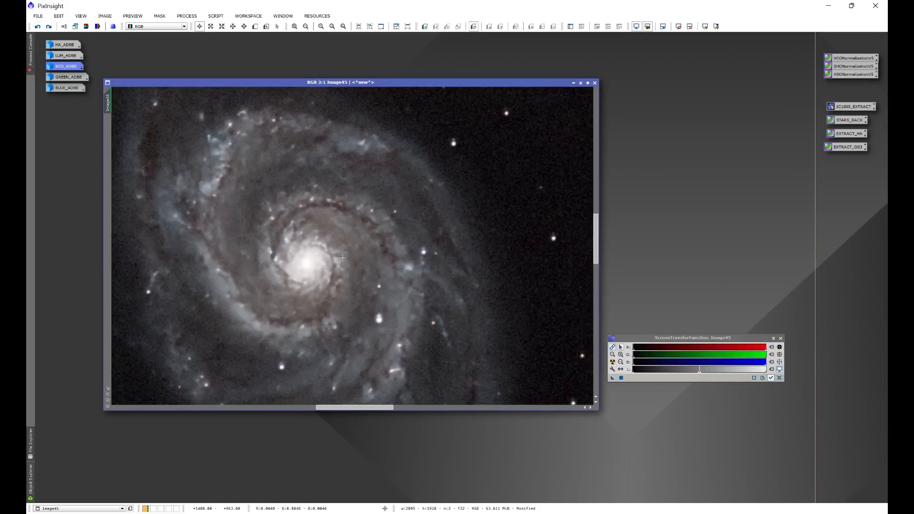
left_click(49, 26)
left_click(36, 26)
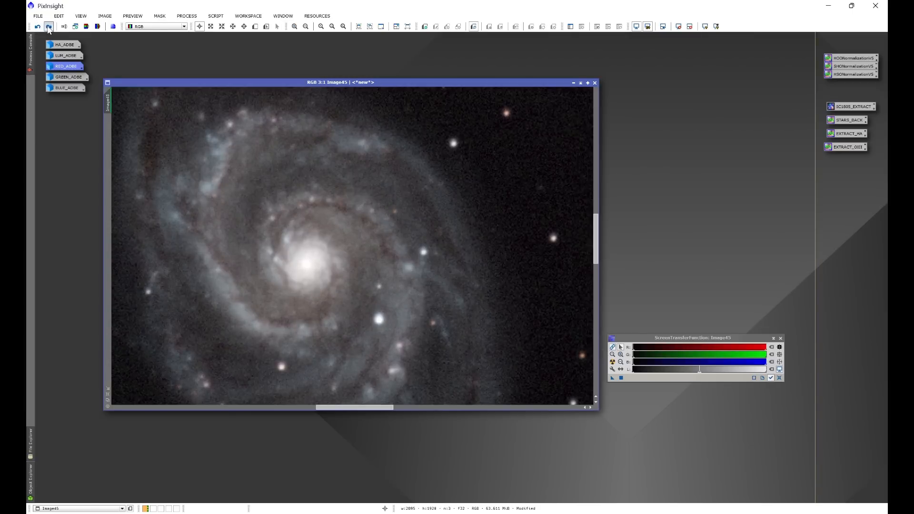
left_click(49, 27)
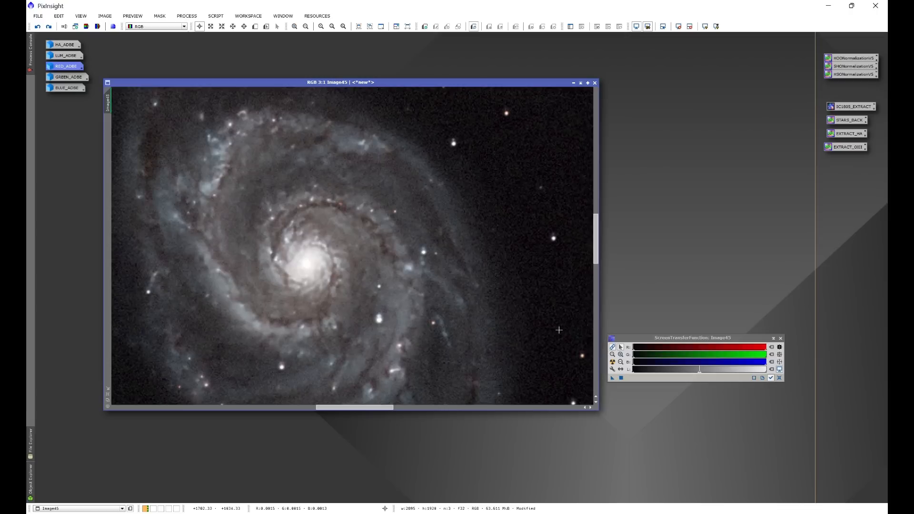
left_click(49, 26)
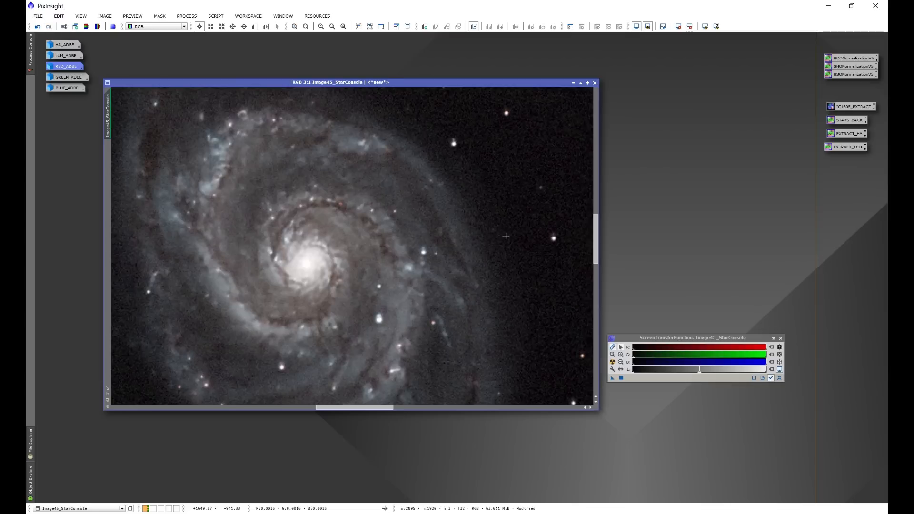
Step: Minimize the corrected RGB image and park its icon beside the column of saved process icons
scroll(506, 236, "down", 3)
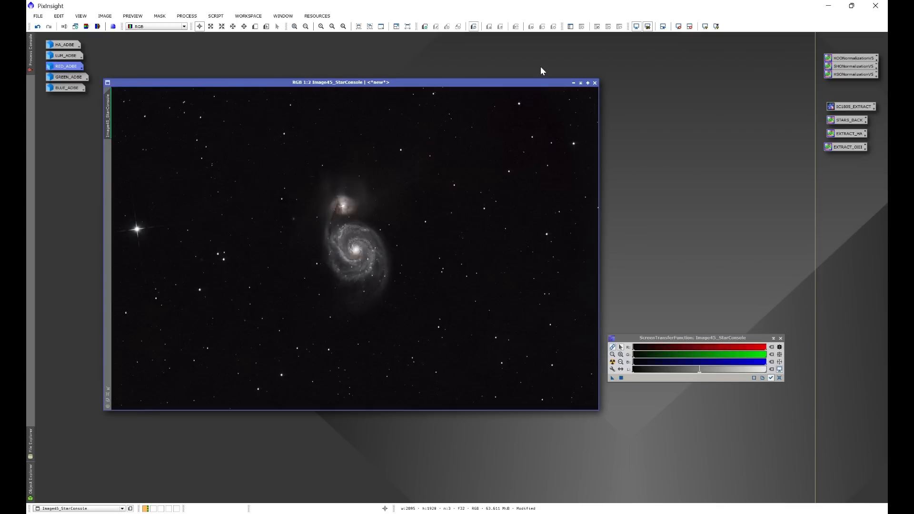
left_click(574, 83)
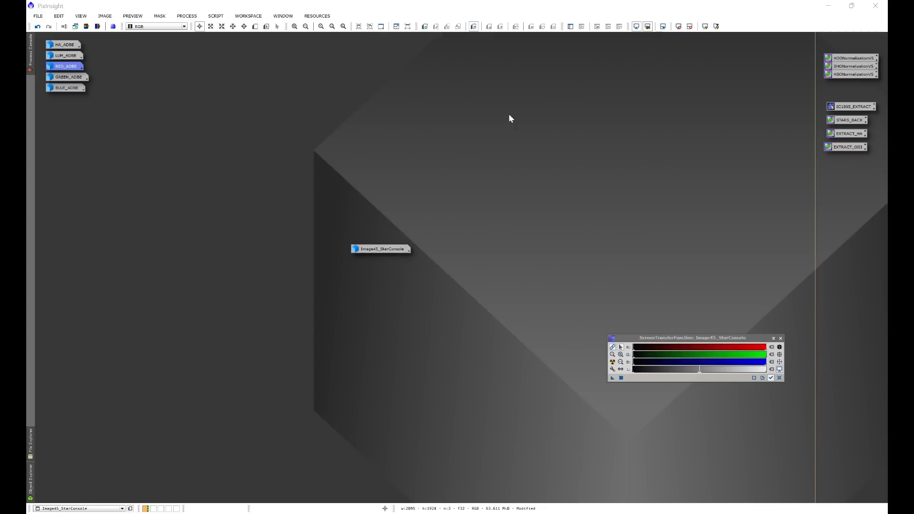
left_click_drag(374, 248, 734, 52)
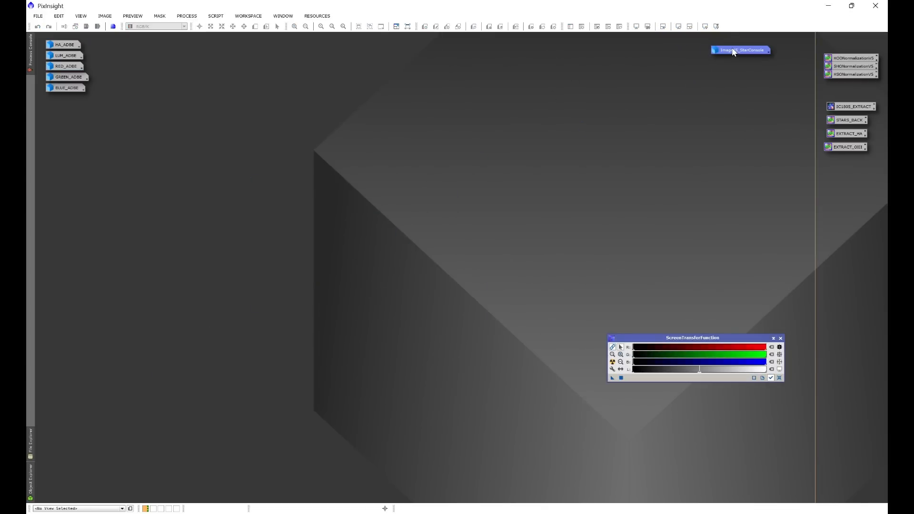
Step: Restore the BLUE_ADBE and GREEN_ADBE masters and close both without saving
double_click(71, 88)
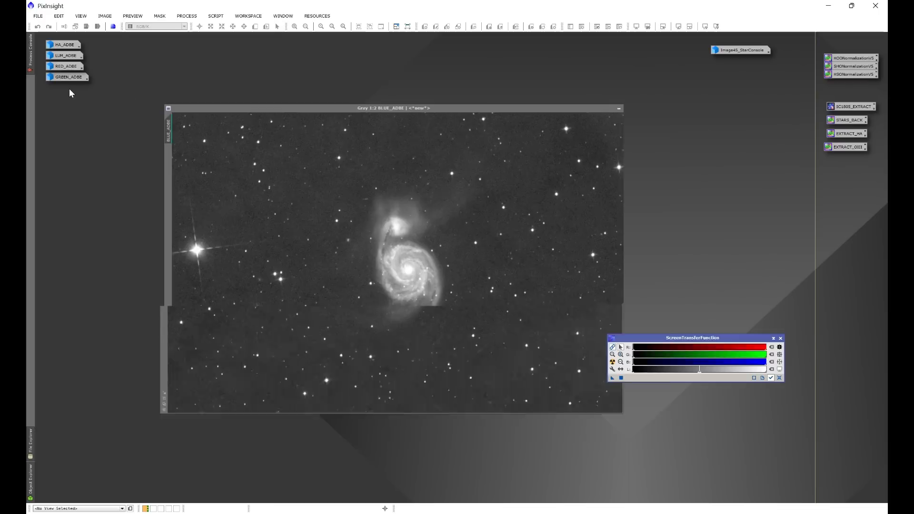
left_click_drag(364, 108, 262, 103)
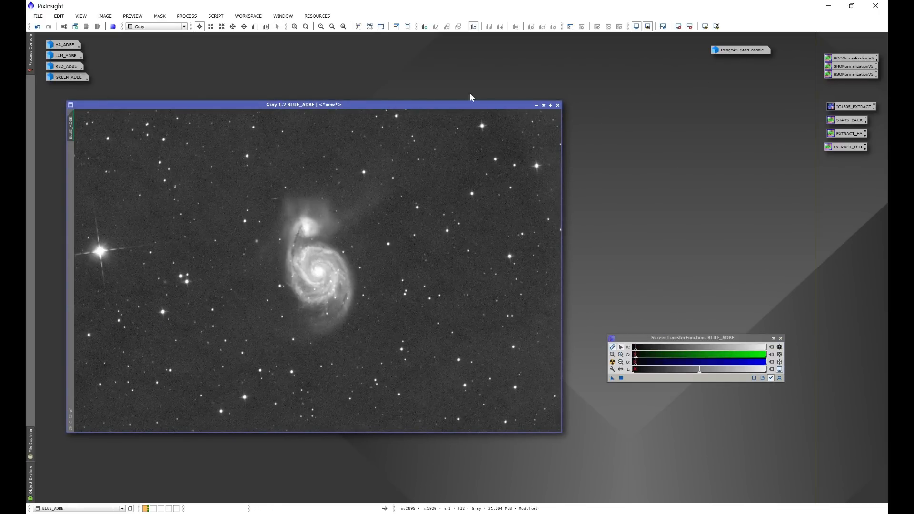
double_click(67, 77)
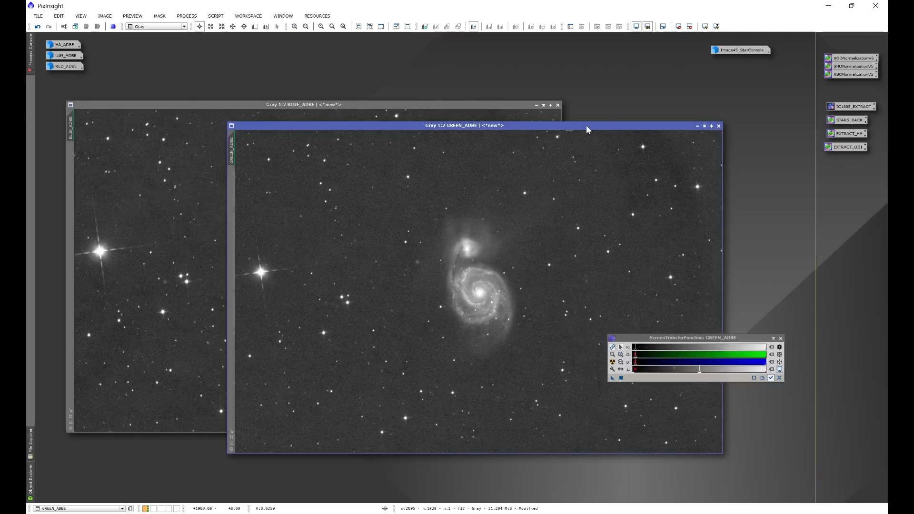
left_click(719, 125)
left_click(485, 283)
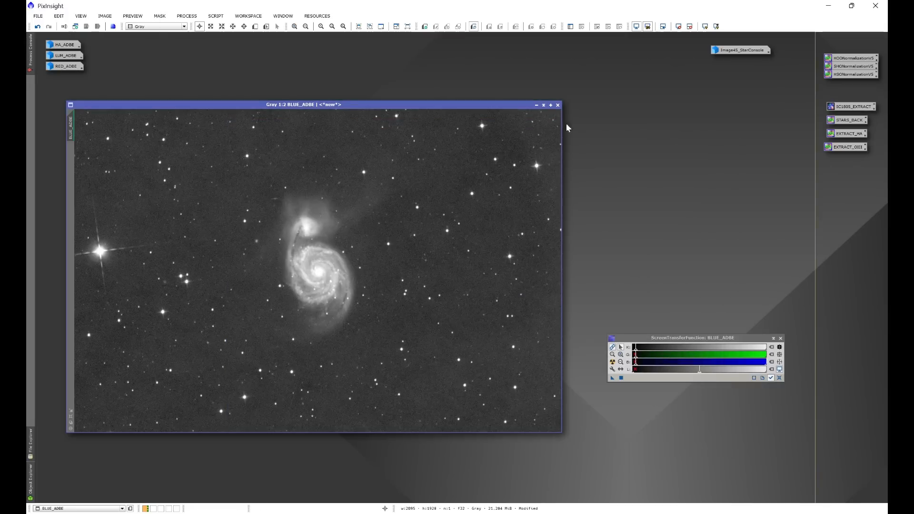
left_click(558, 105)
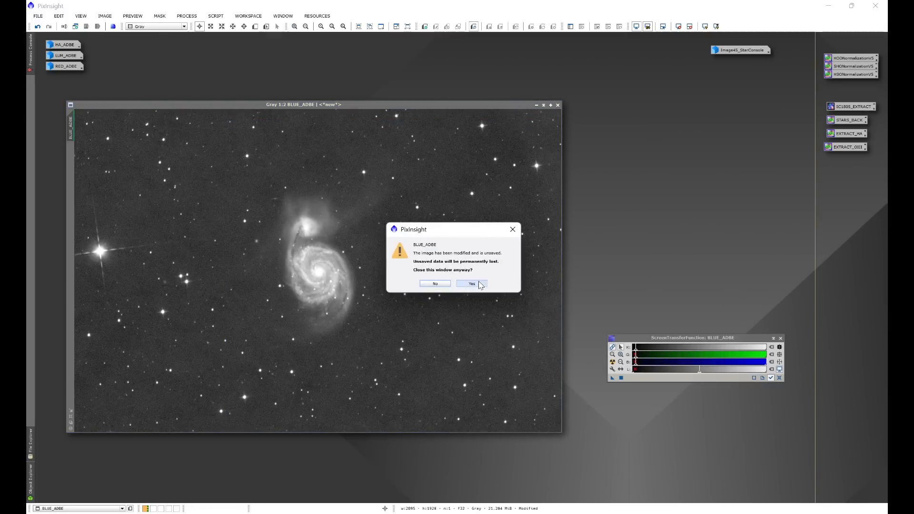
left_click(476, 284)
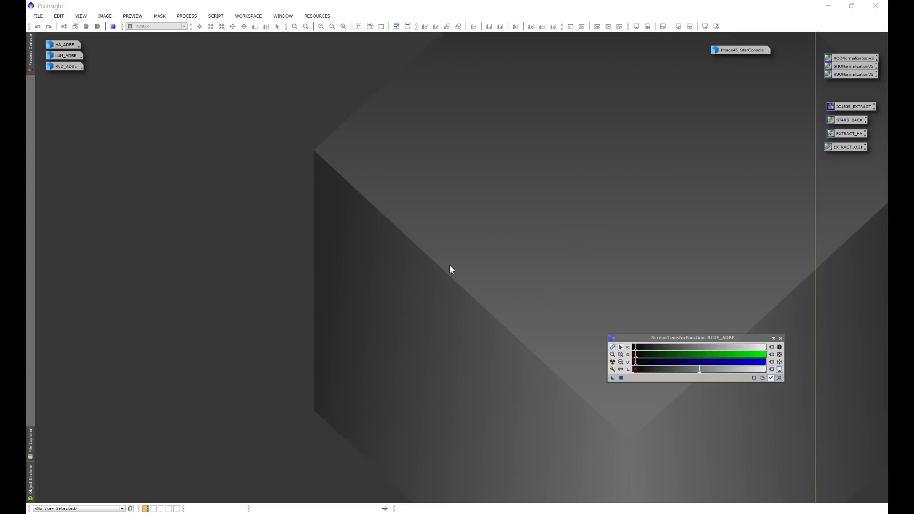
Step: Restore the RED_ADBE master and open the Star Console script again
double_click(62, 67)
left_click_drag(490, 123, 388, 102)
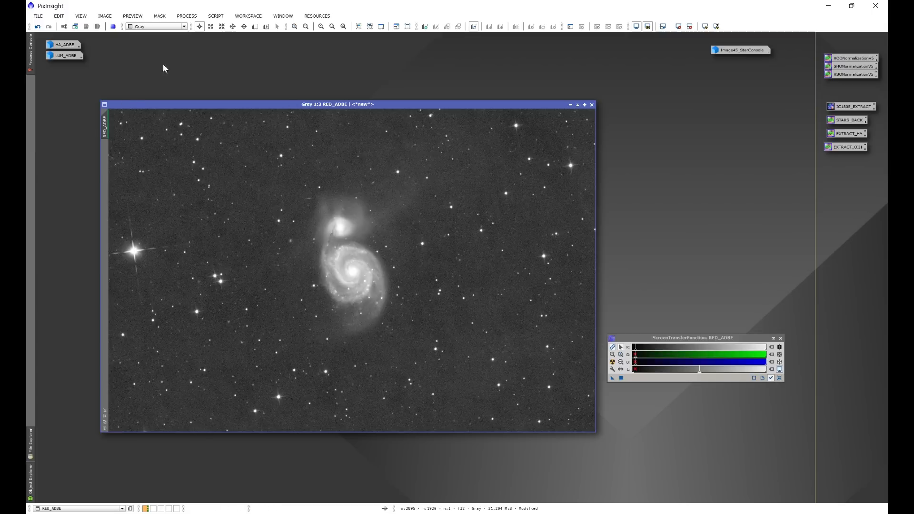
mouse_move(66, 61)
left_click(216, 16)
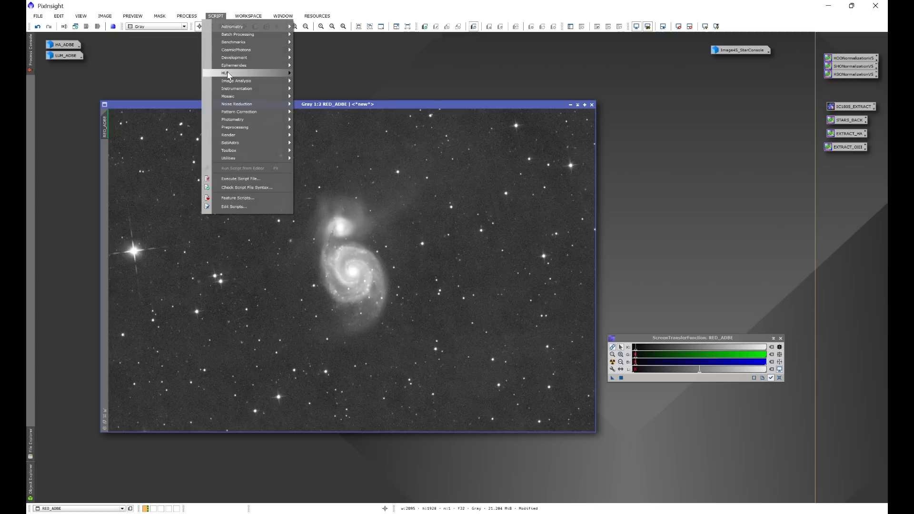
mouse_move(228, 75)
left_click(324, 98)
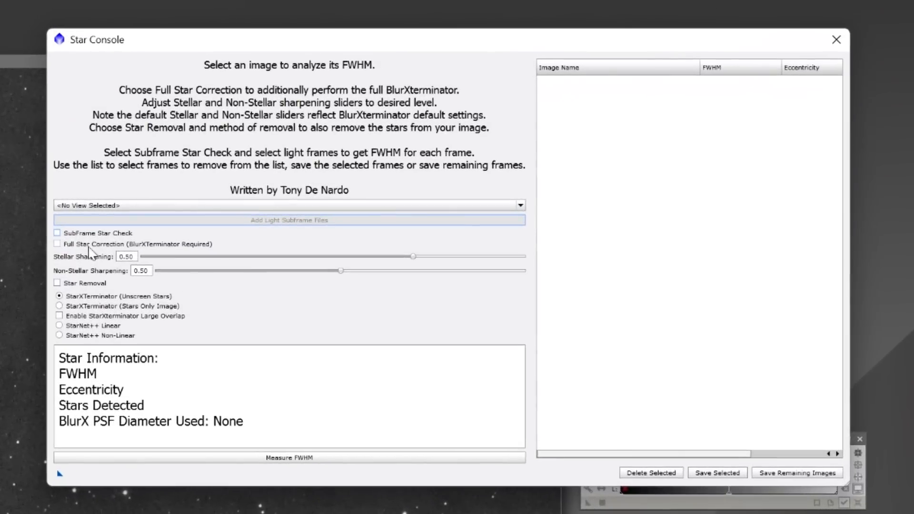
Step: Turn on Full Star Correction in the reopened Star Console, setting stellar sharpening to 0.60 and non-stellar sharpening to 0.90
left_click(57, 244)
left_click_drag(134, 257, 123, 257)
type("6")
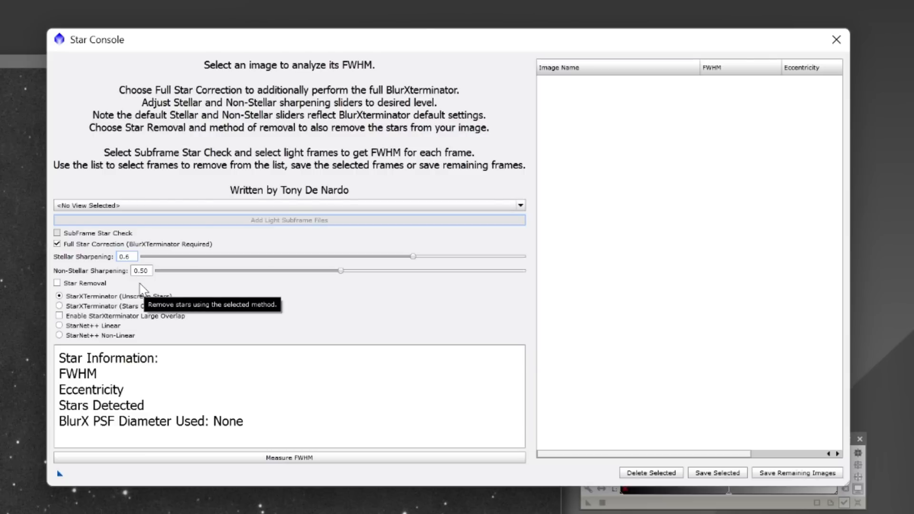
left_click(145, 271)
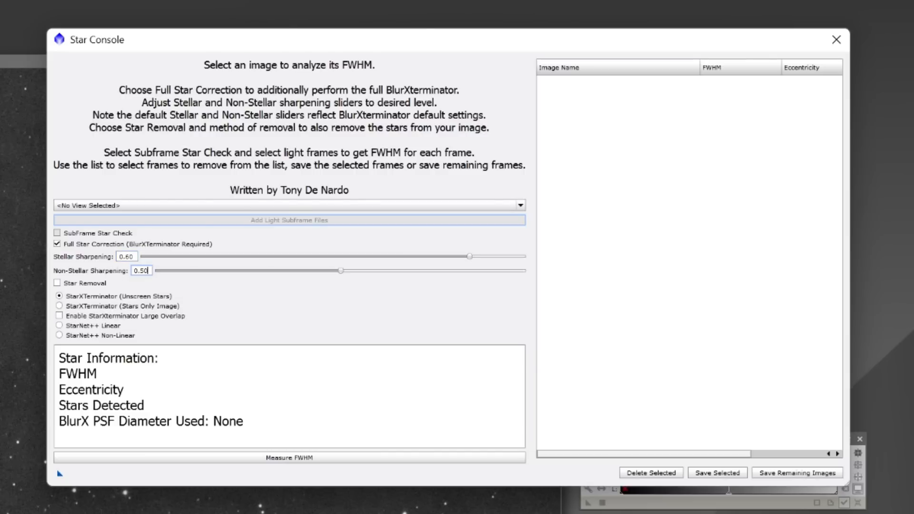
double_click(145, 270)
type("9")
left_click(125, 257)
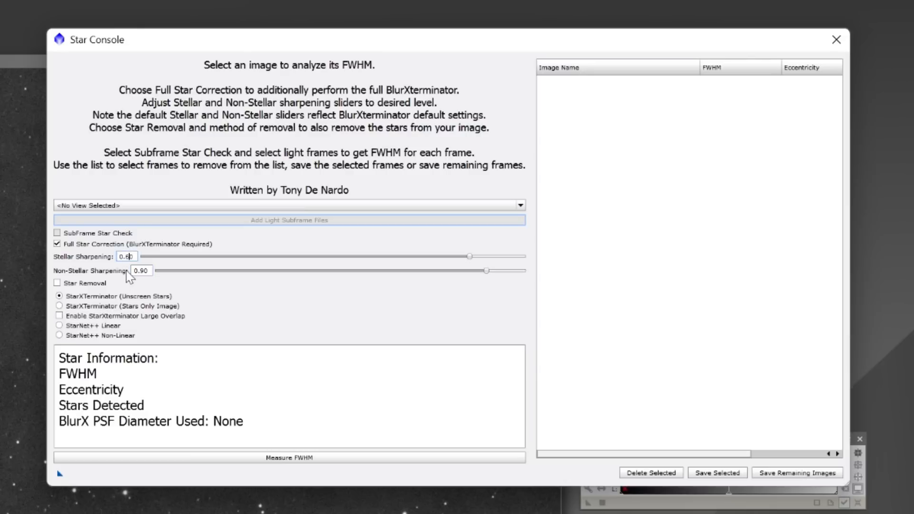
Step: Enable Star Removal with StarXTerminator (Stars Only Image) and large overlap, save the settings as a process icon on the workspace, and close Star Console
left_click(58, 283)
left_click(59, 306)
left_click(59, 316)
mouse_move(166, 322)
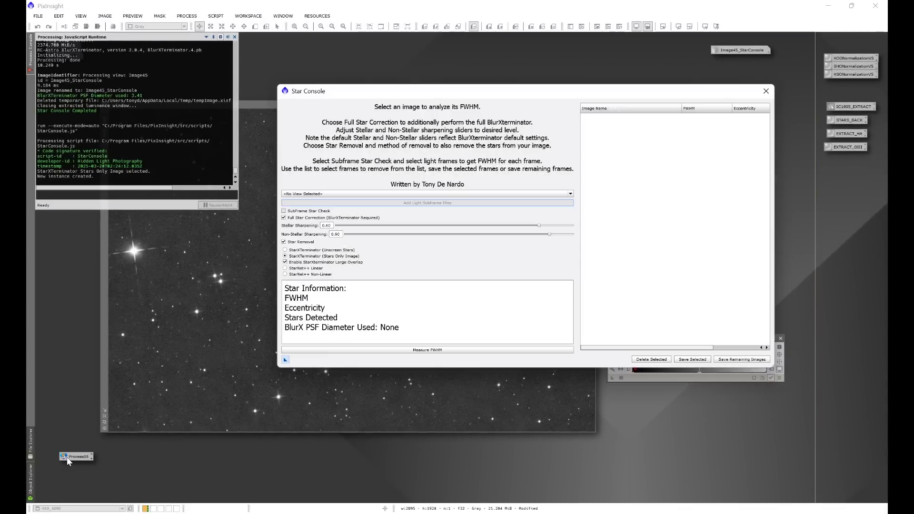
left_click(765, 92)
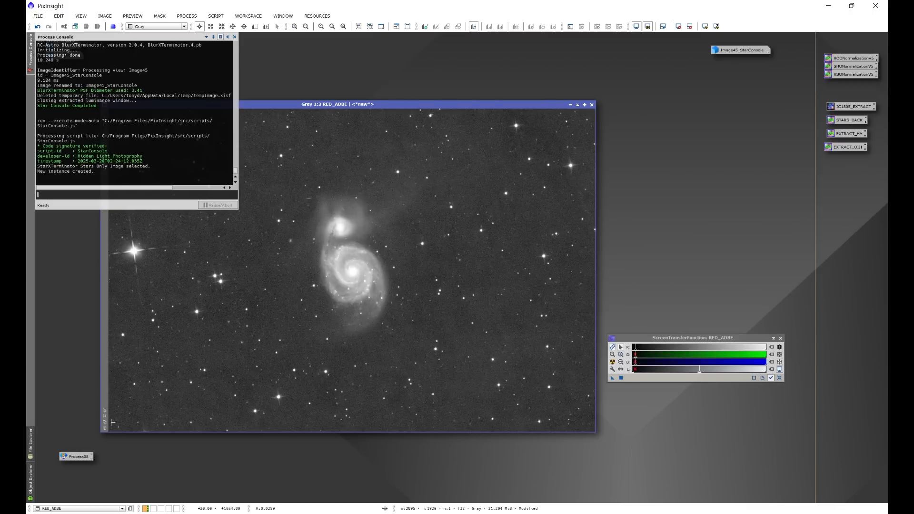
Step: Apply the saved Star Console process icon to RED_ADBE and bring the starless result to the front
left_click_drag(74, 456, 371, 279)
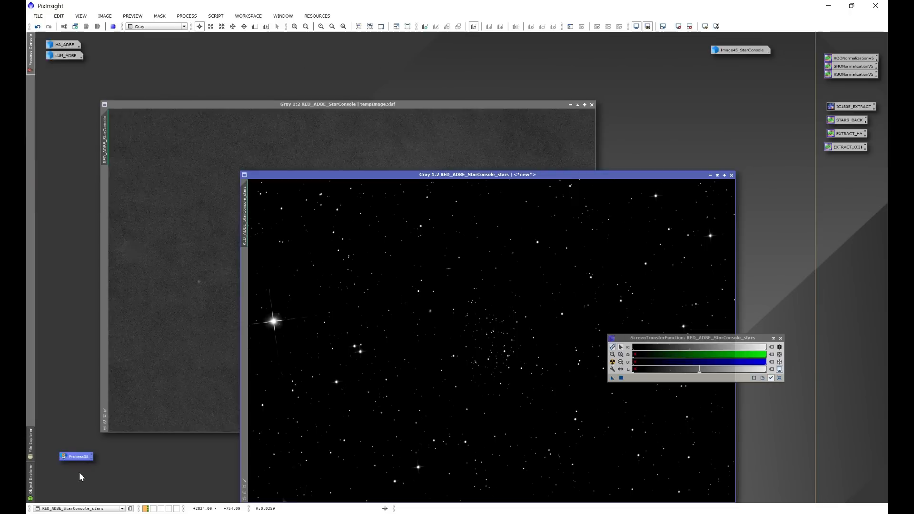
left_click(321, 104)
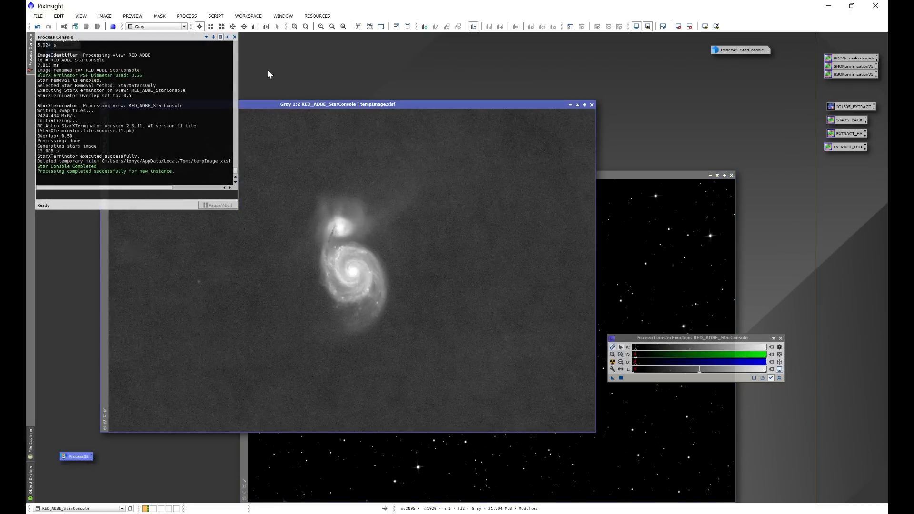
left_click(234, 36)
Step: Compare the galaxy core in the red master before and after sharpening and star removal by undoing and redoing the processing
scroll(353, 268, "up", 3)
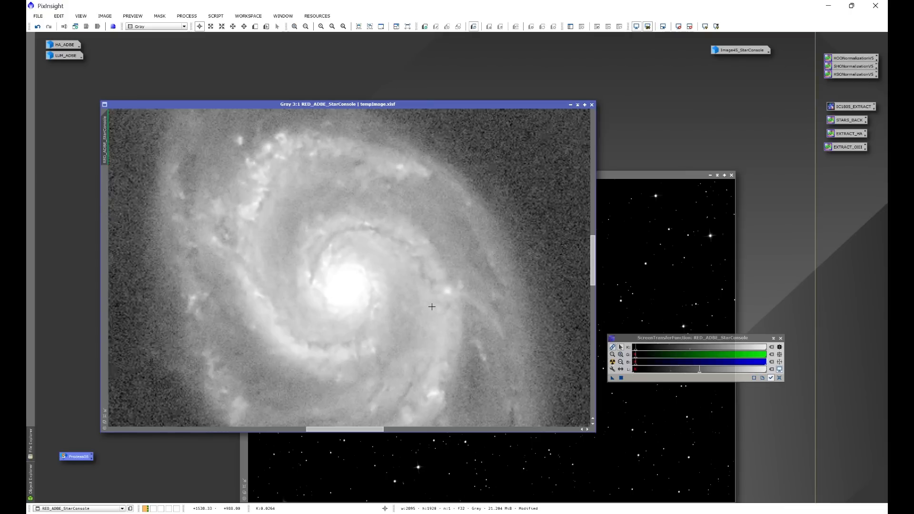
left_click(38, 28)
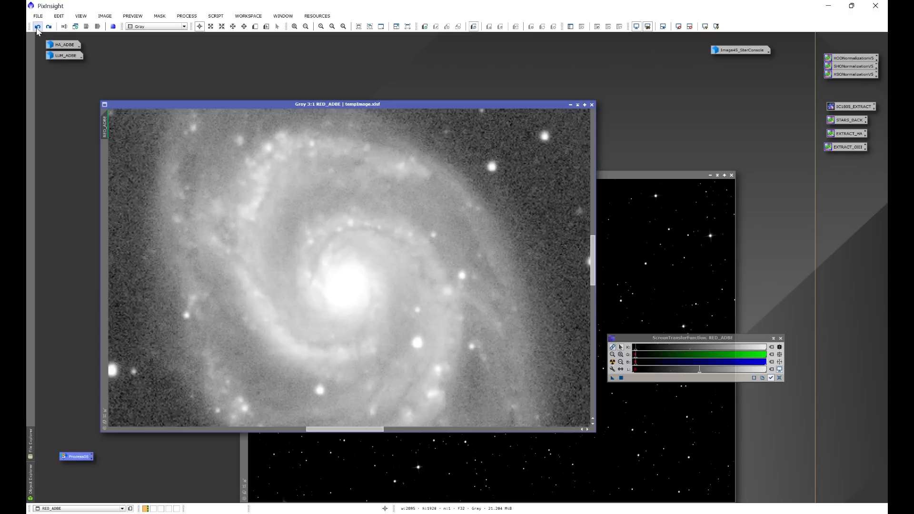
left_click(49, 27)
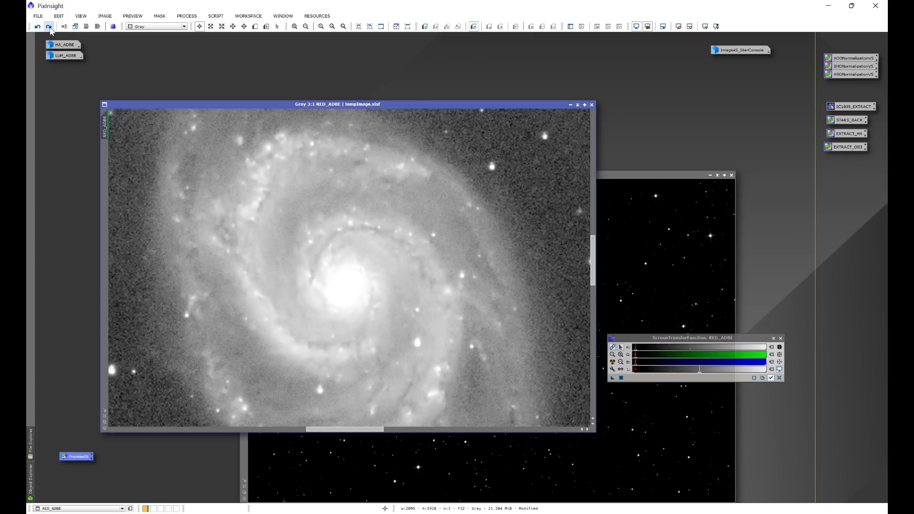
left_click(38, 27)
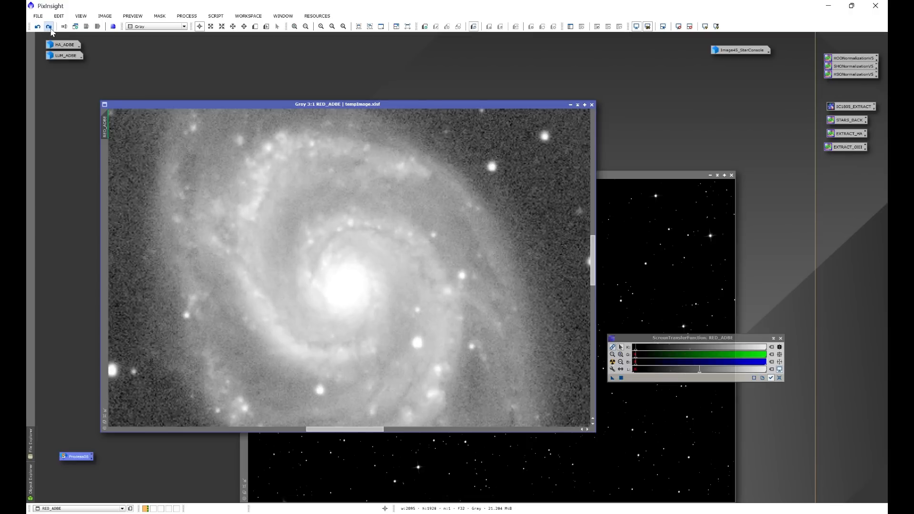
left_click(49, 27)
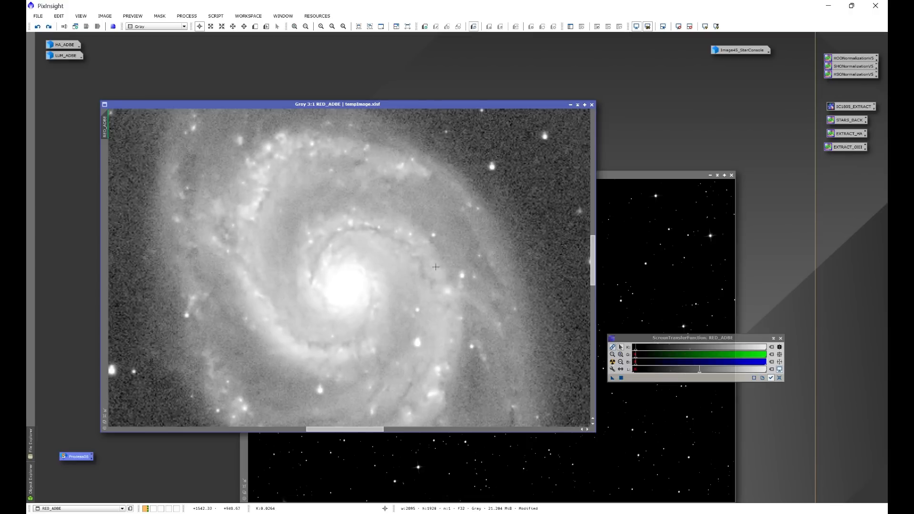
left_click(48, 27)
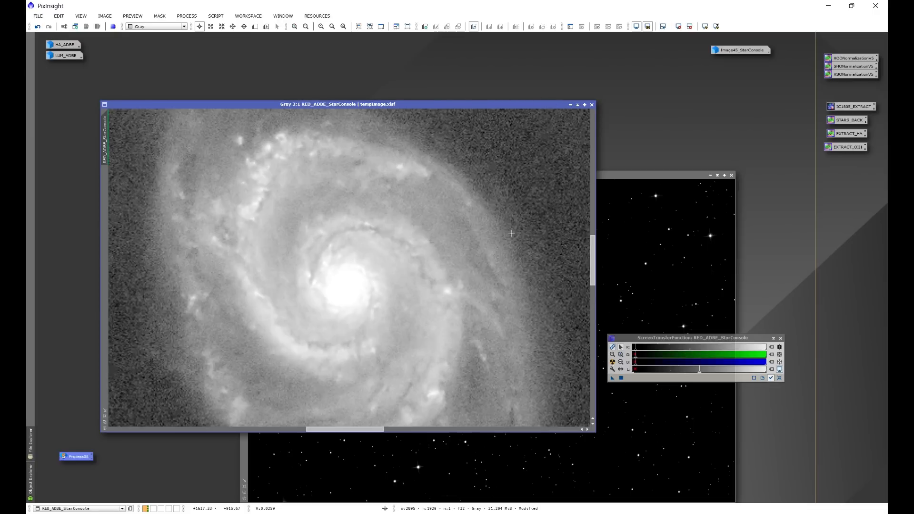
scroll(511, 235, "down", 2)
scroll(511, 235, "down", 1)
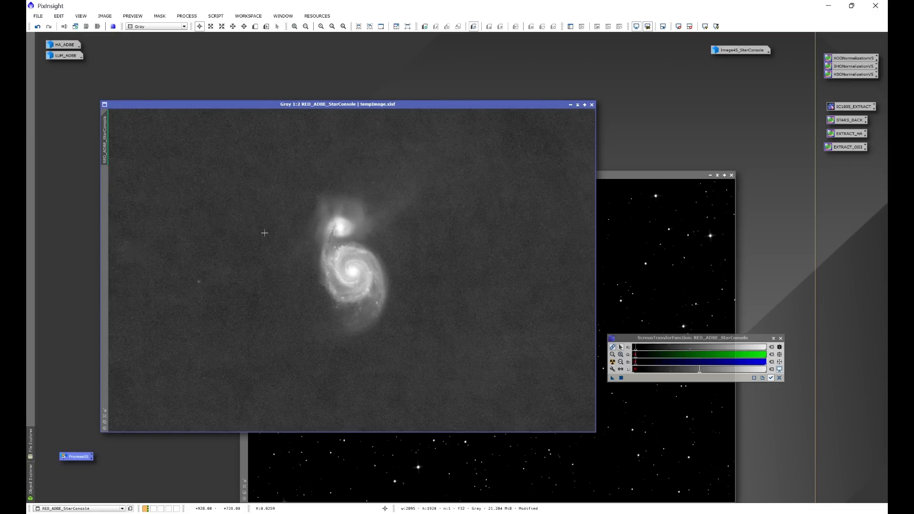
Step: Minimize the starless red master and close its stars-only image
left_click(570, 104)
left_click_drag(451, 175, 352, 99)
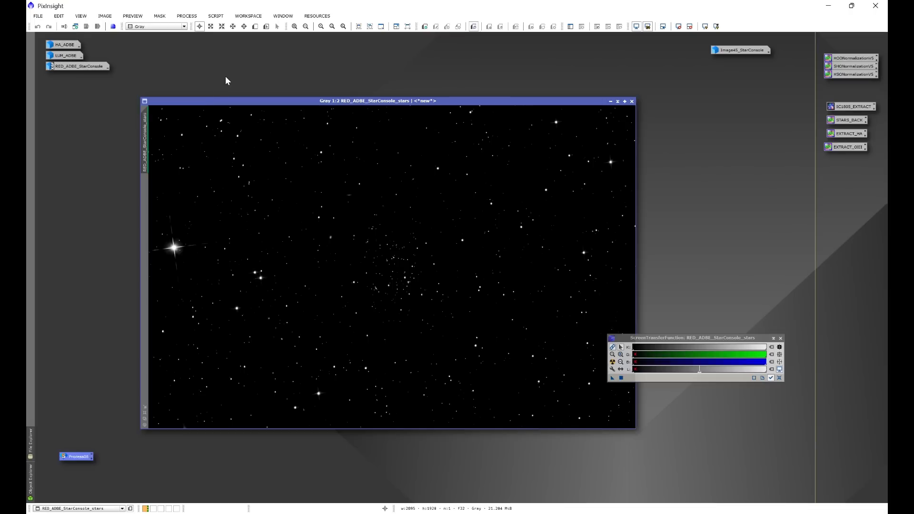
left_click(632, 101)
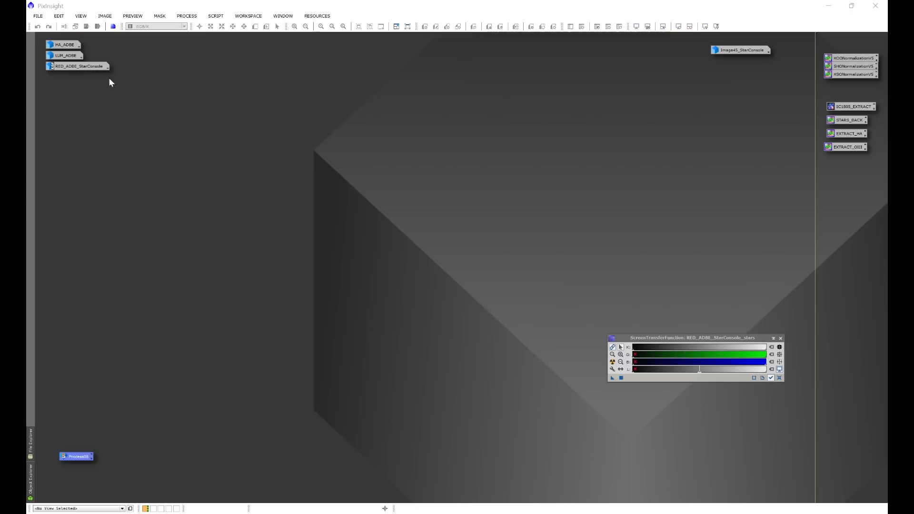
Step: Apply the saved Star Console settings to LUM_ADBE and HA_ADBE, and restore the processed luminance and red masters for viewing
left_click(66, 57)
double_click(67, 58)
left_click_drag(77, 456, 281, 312)
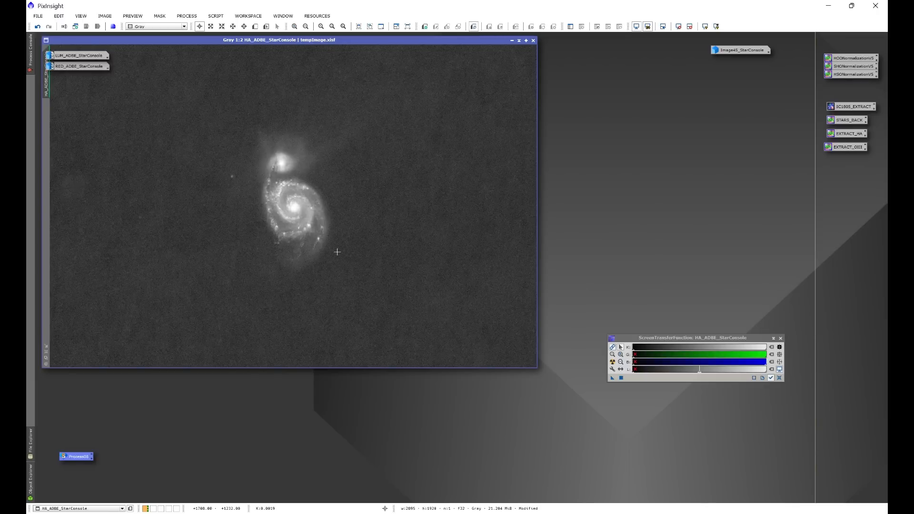
double_click(79, 56)
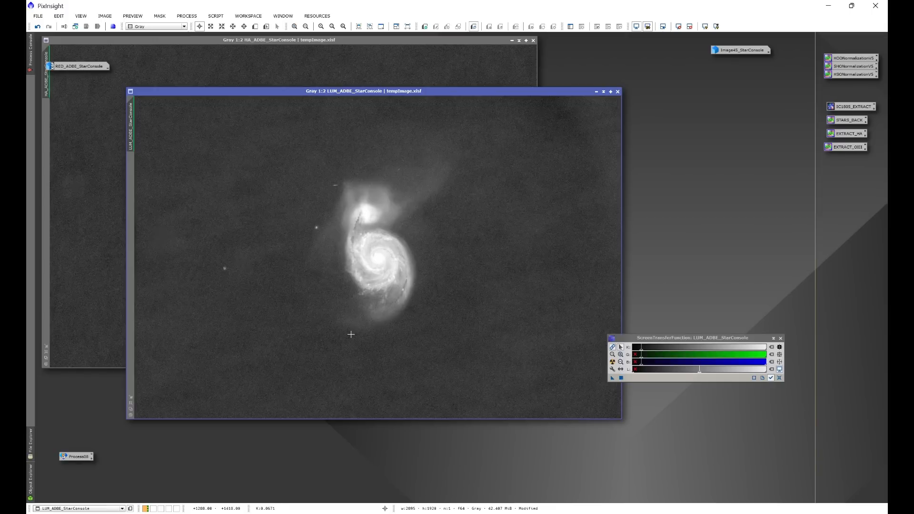
double_click(74, 68)
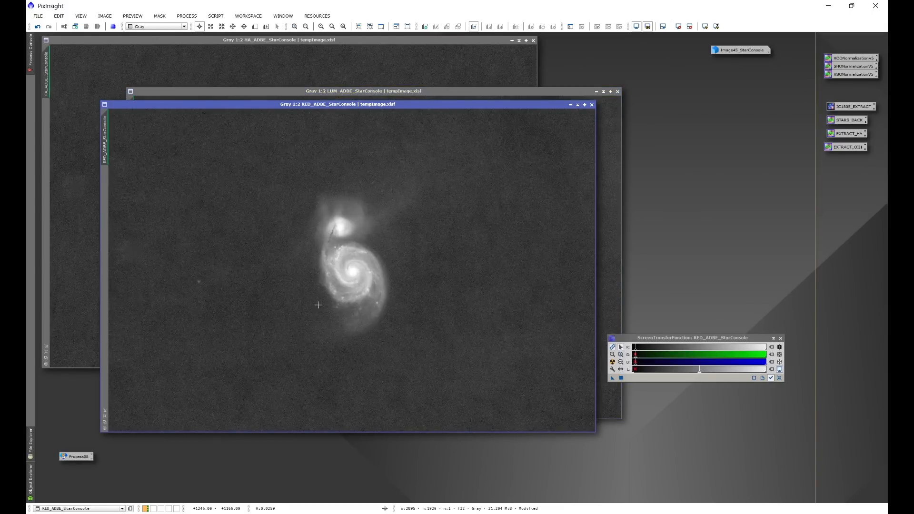
Step: Delete the Star Console process icon from the workspace and close ScreenTransferFunction
right_click(79, 457)
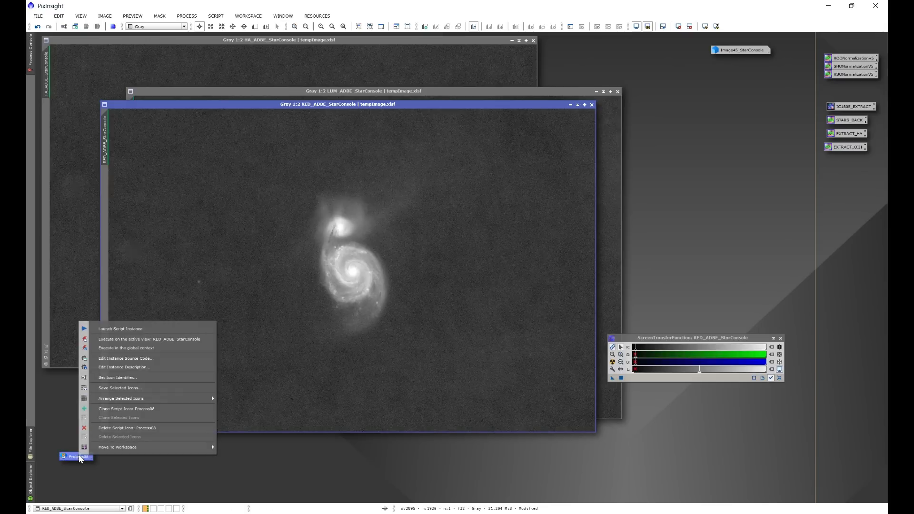
left_click(97, 429)
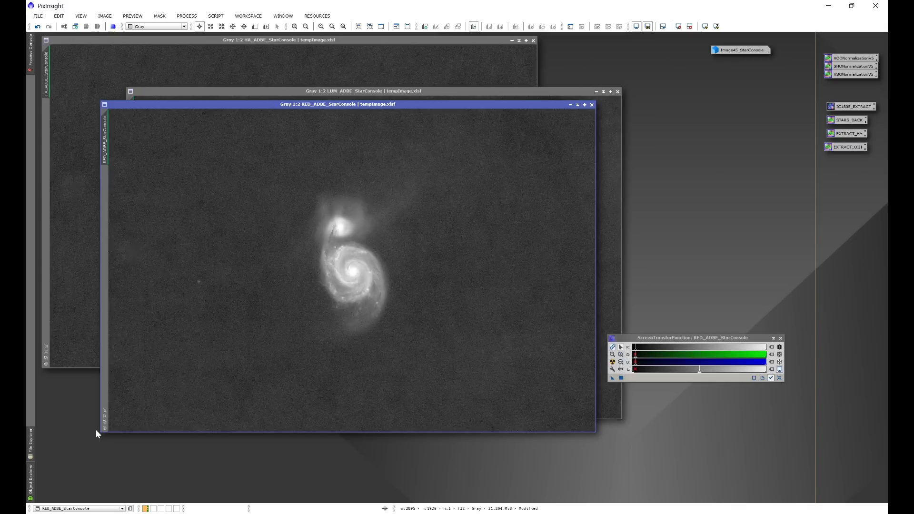
left_click_drag(711, 340, 717, 257)
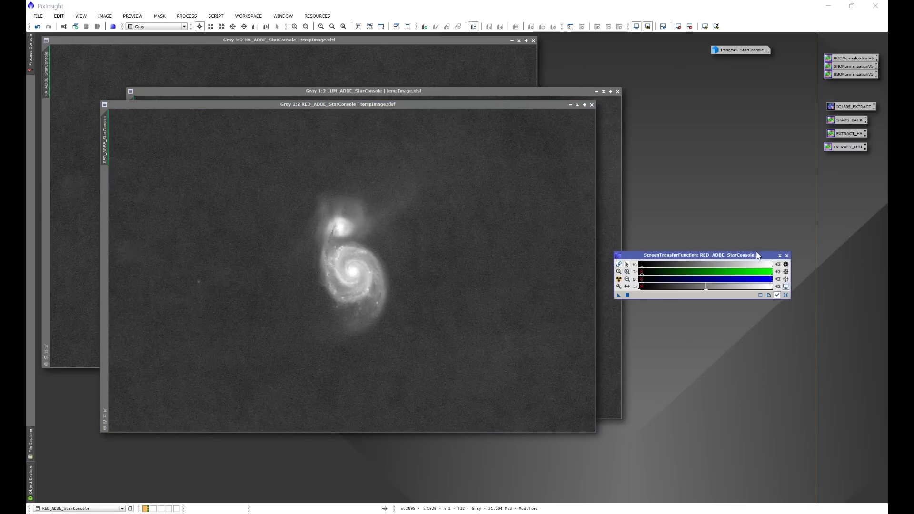
left_click(786, 256)
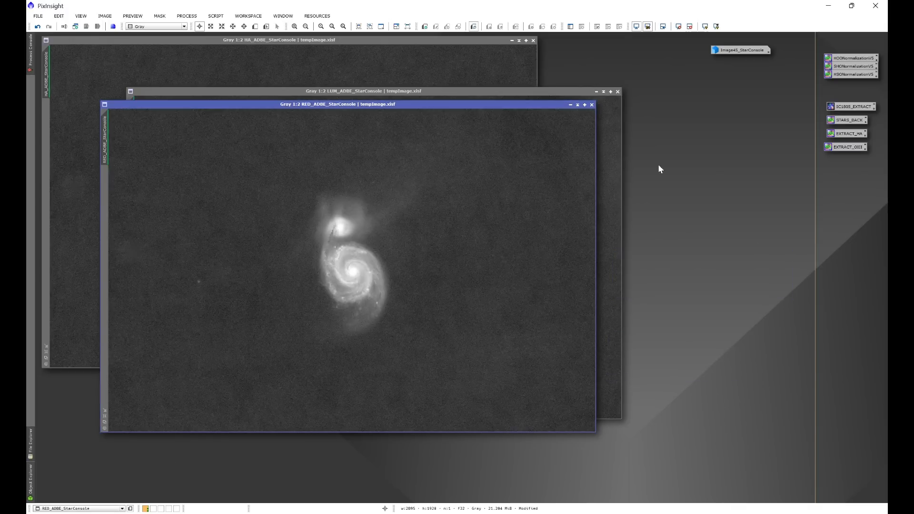
Step: Minimize the starless red, luminance and HA masters
left_click(571, 104)
left_click(596, 92)
left_click(512, 41)
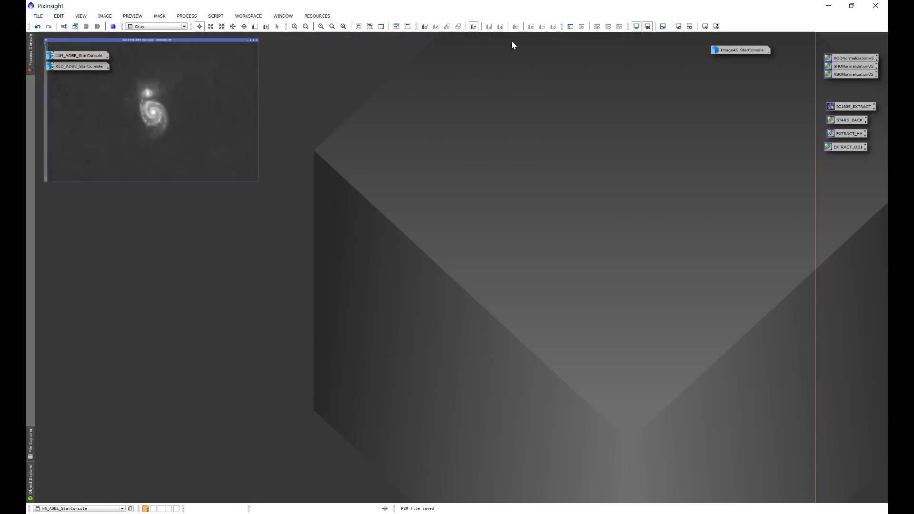
Step: Restore Image45_StarConsole and run StarXTerminator on it with Generate Star Image and Large Overlap enabled
double_click(744, 50)
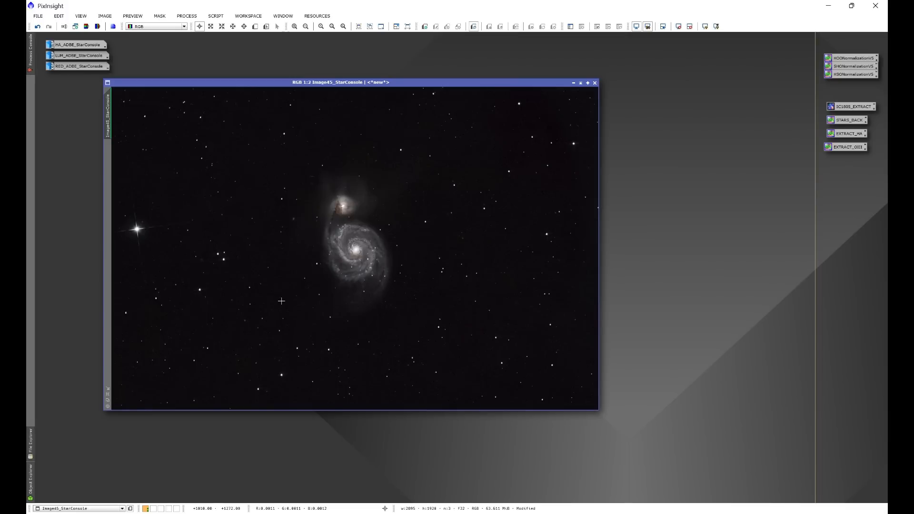
left_click(187, 15)
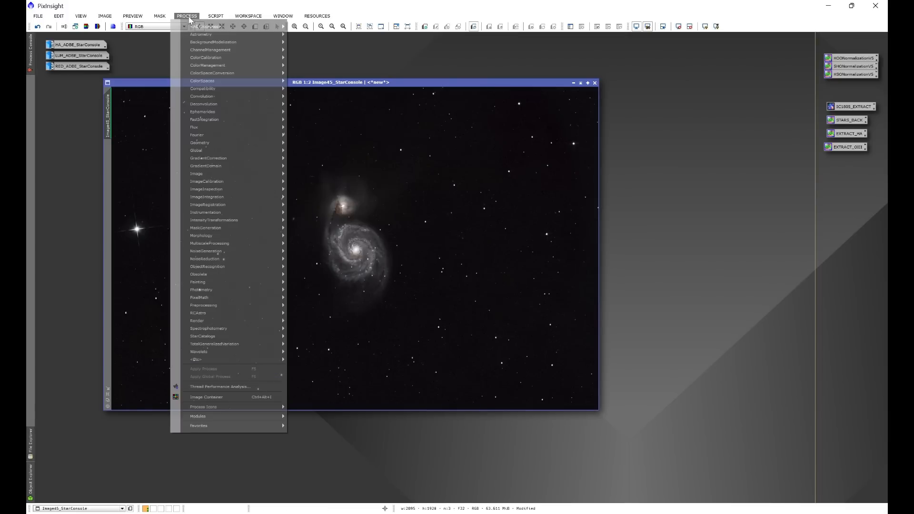
mouse_move(196, 27)
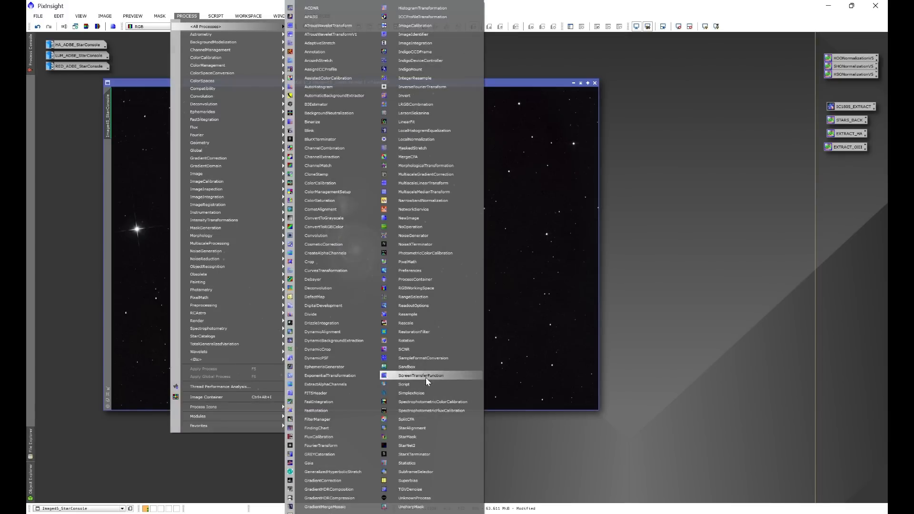
left_click(414, 455)
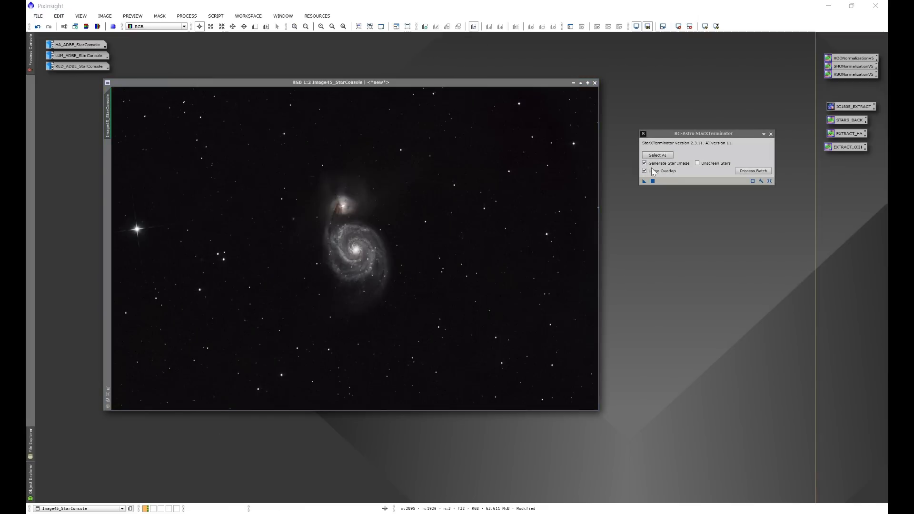
left_click(644, 181)
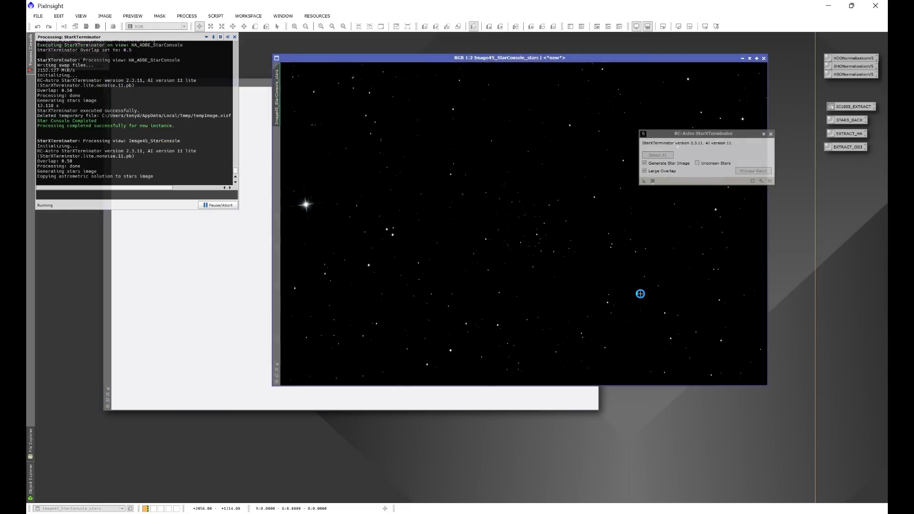
Step: Minimize the starless RGB image, move the RGB stars image into clear view, and close StarXTerminator
left_click(235, 37)
left_click_drag(241, 82, 197, 109)
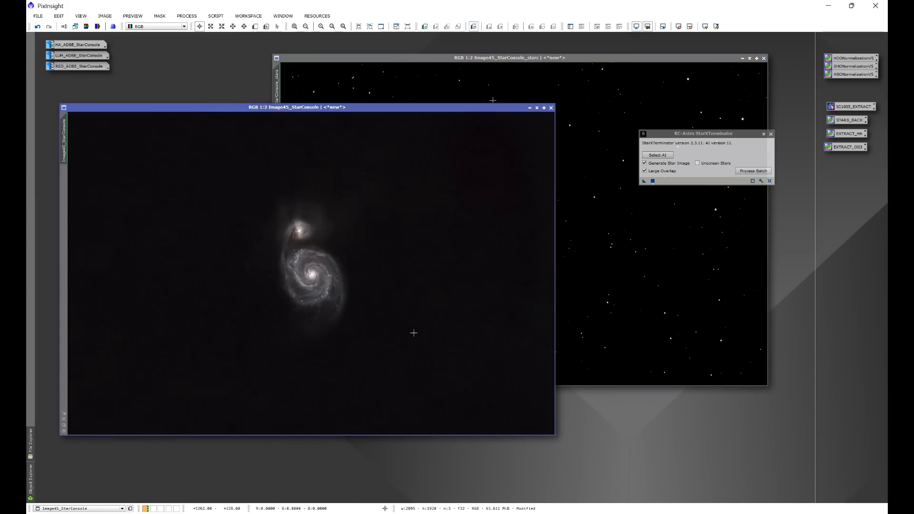
left_click(530, 108)
left_click_drag(667, 59, 532, 106)
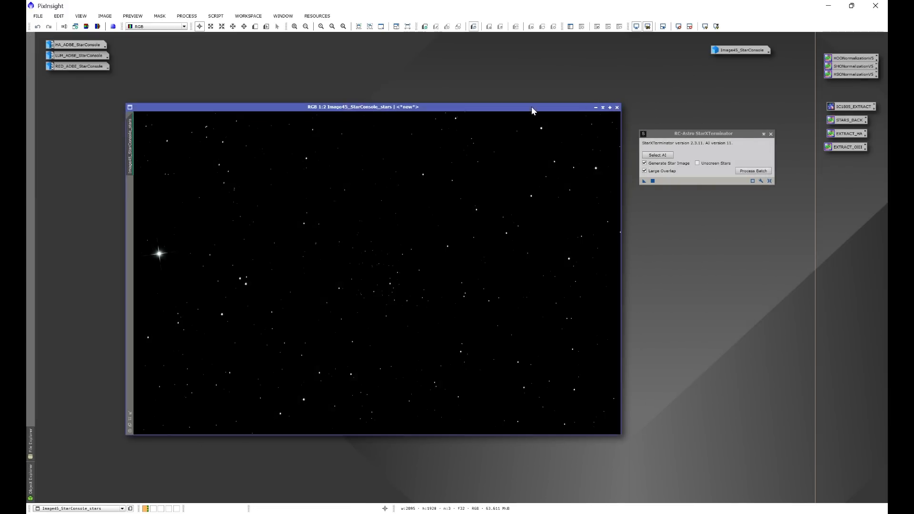
left_click(771, 134)
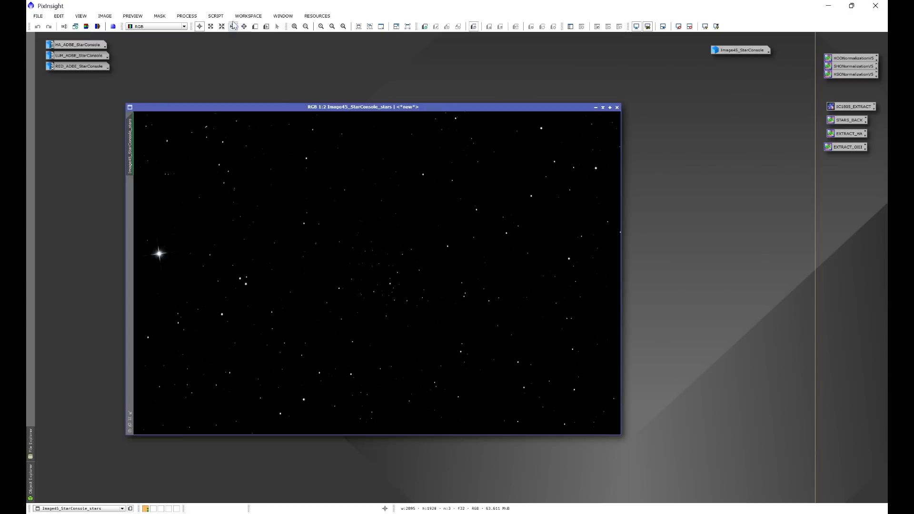
Step: Open the Star Stretch script for Image45_StarConsole_stars and turn on its preview
left_click(217, 15)
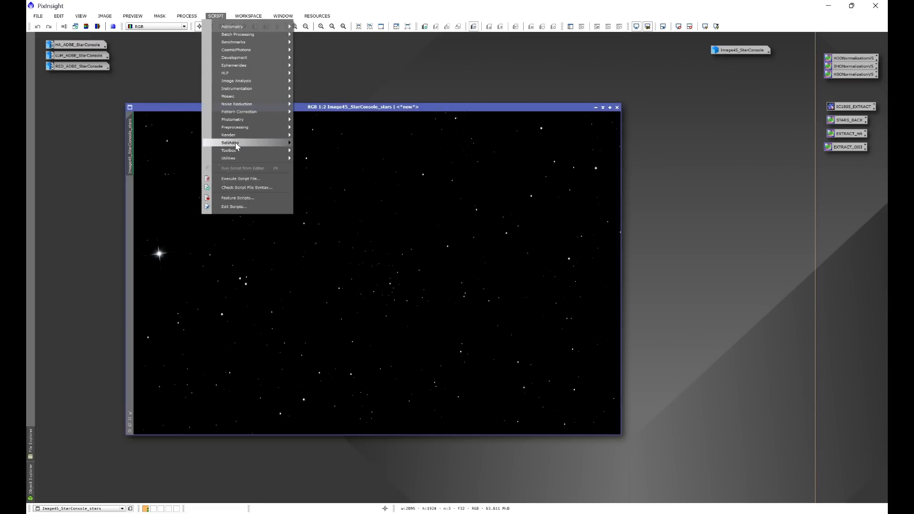
mouse_move(237, 146)
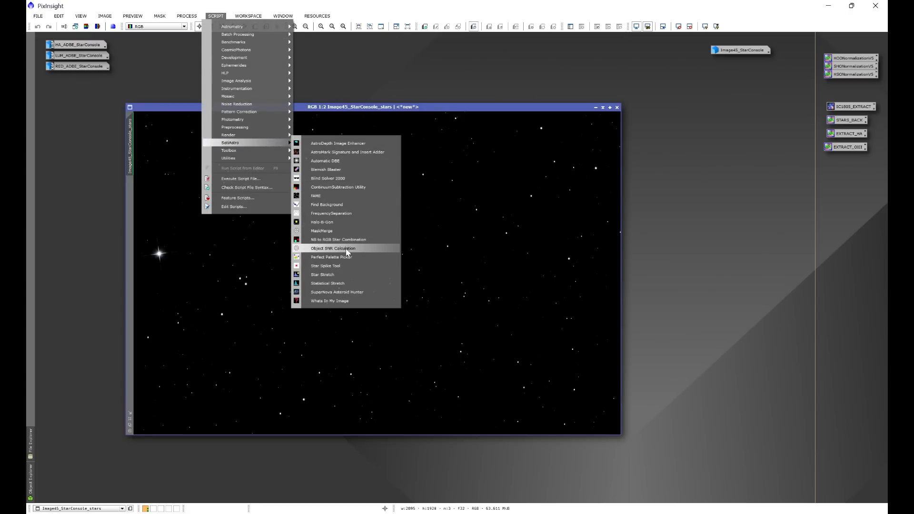
left_click(323, 276)
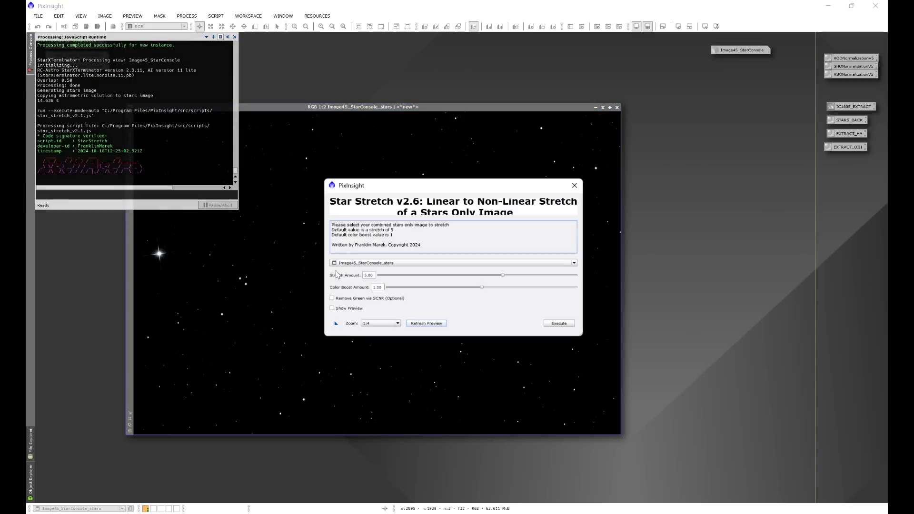
left_click_drag(362, 186, 242, 86)
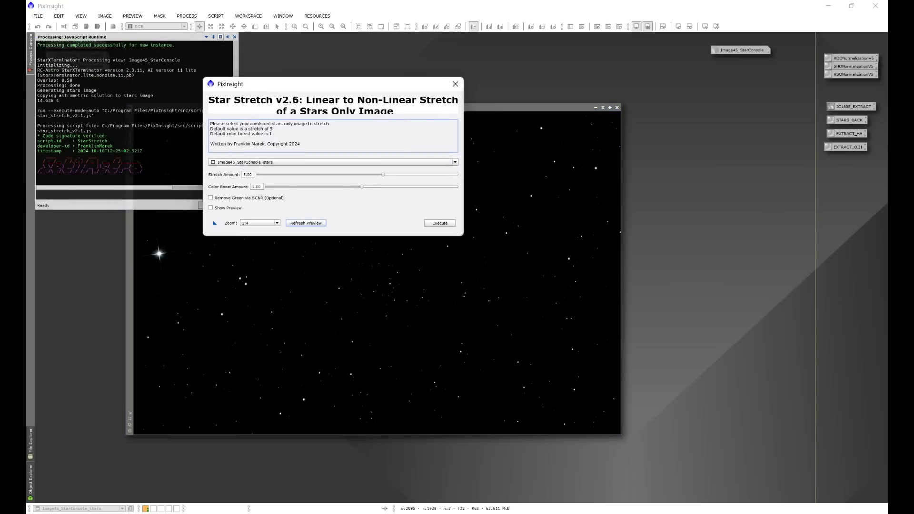
left_click(211, 208)
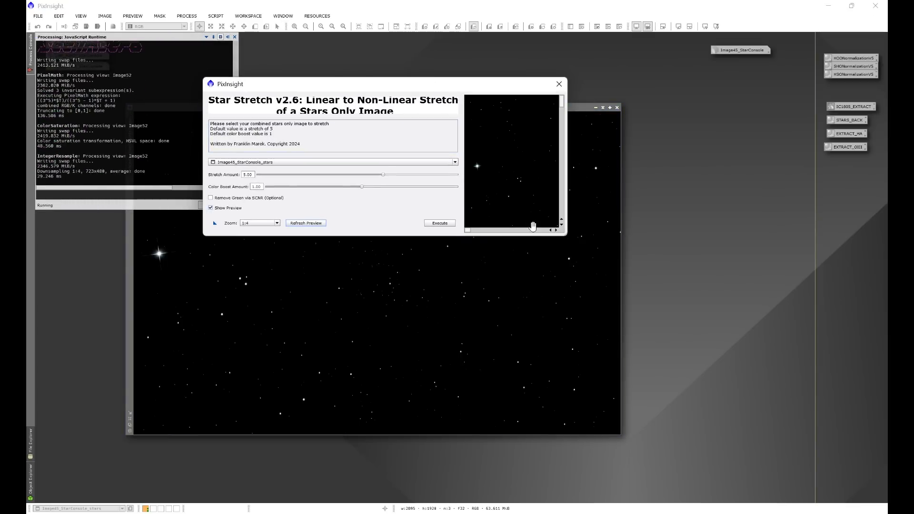
Step: Enlarge the Star Stretch window, set the preview zoom to 1:2, and refresh the preview
left_click_drag(566, 235, 851, 374)
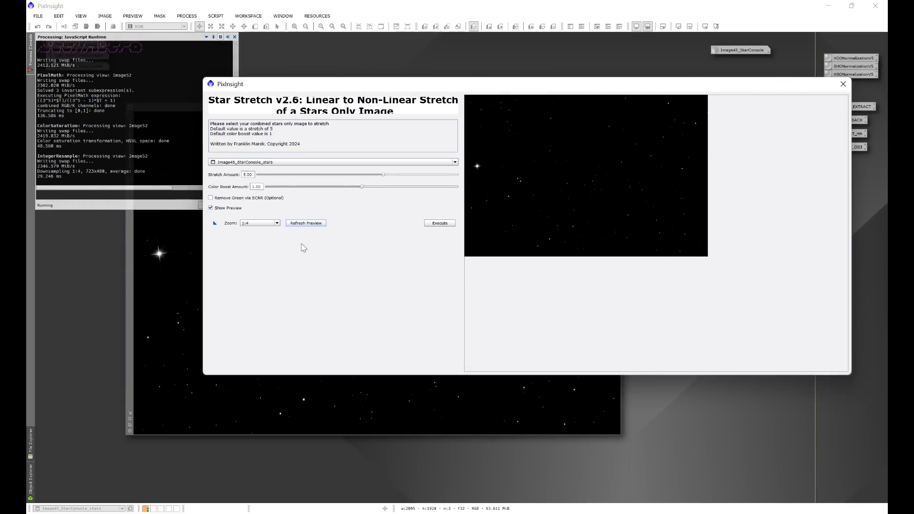
left_click(259, 223)
left_click(264, 235)
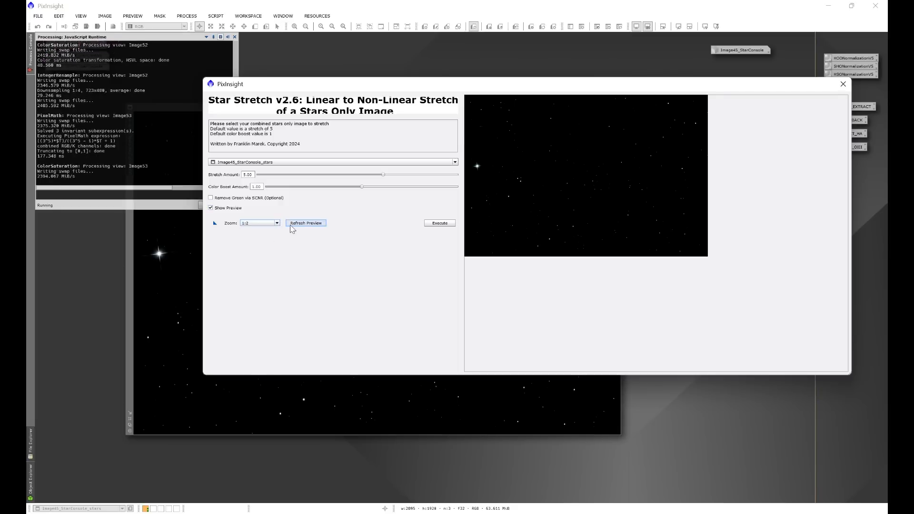
left_click(305, 223)
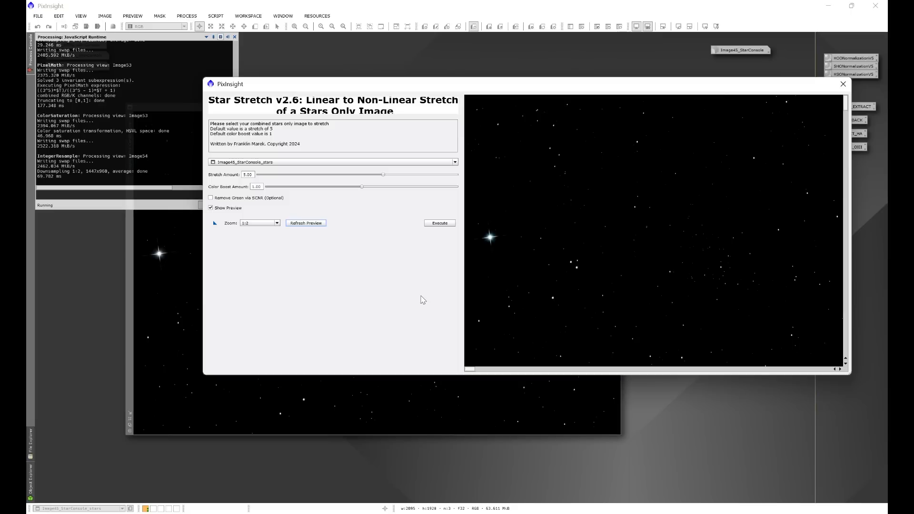
Step: Apply the star stretch with amount 5.00 to the RGB stars image, and park it minimized below the starless RGB icon
left_click(440, 223)
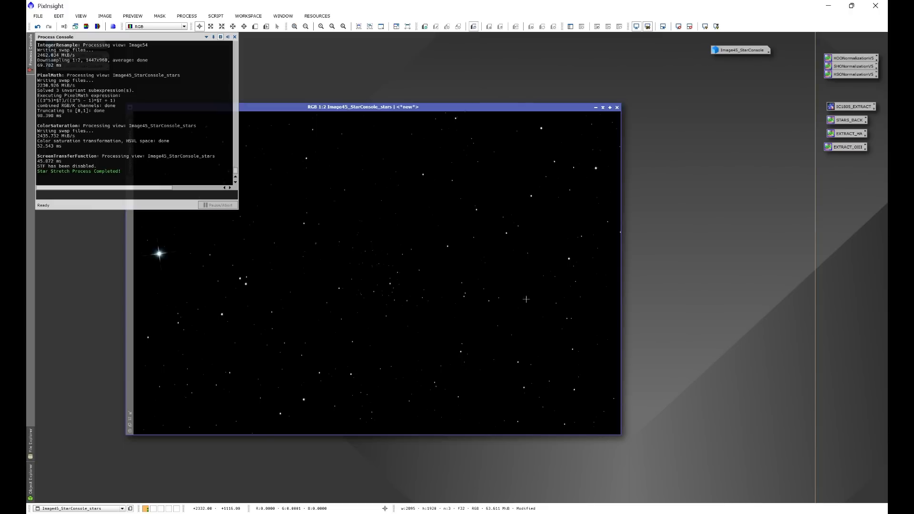
left_click(596, 108)
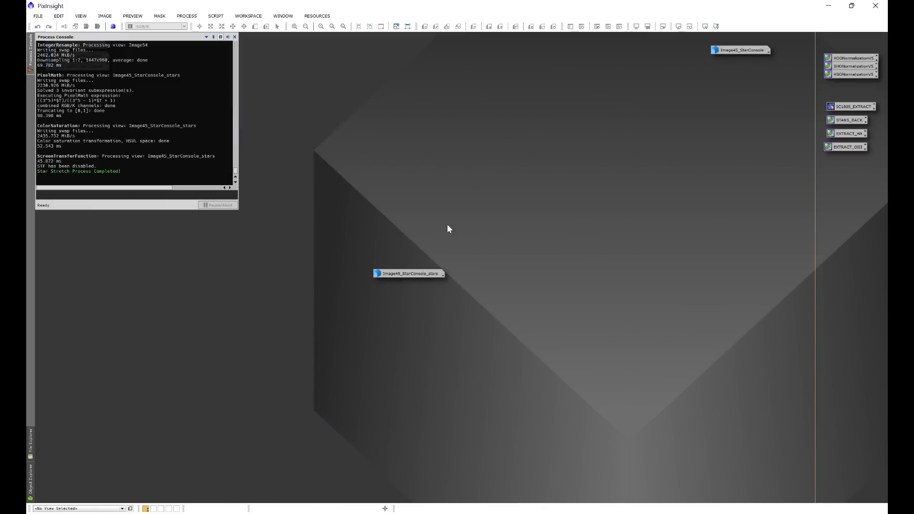
left_click(408, 274)
left_click_drag(408, 273, 765, 64)
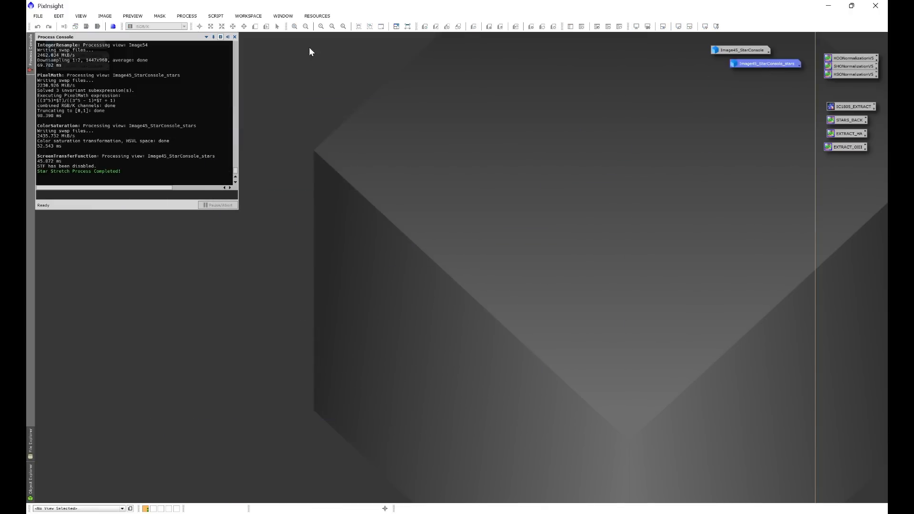
left_click(234, 37)
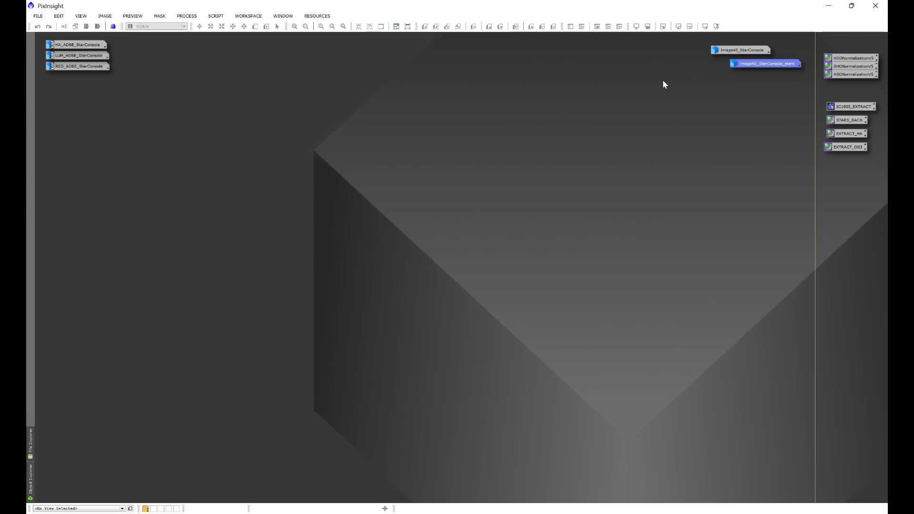
Step: Restore the starless Image45_StarConsole, move it into clear view, and open the Statistical Stretch script for it
double_click(724, 49)
left_click_drag(364, 105, 446, 102)
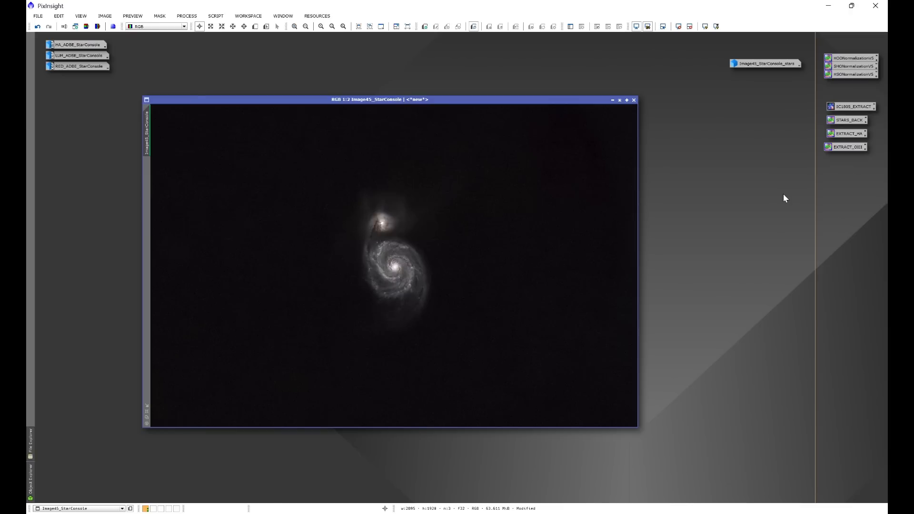
left_click(215, 16)
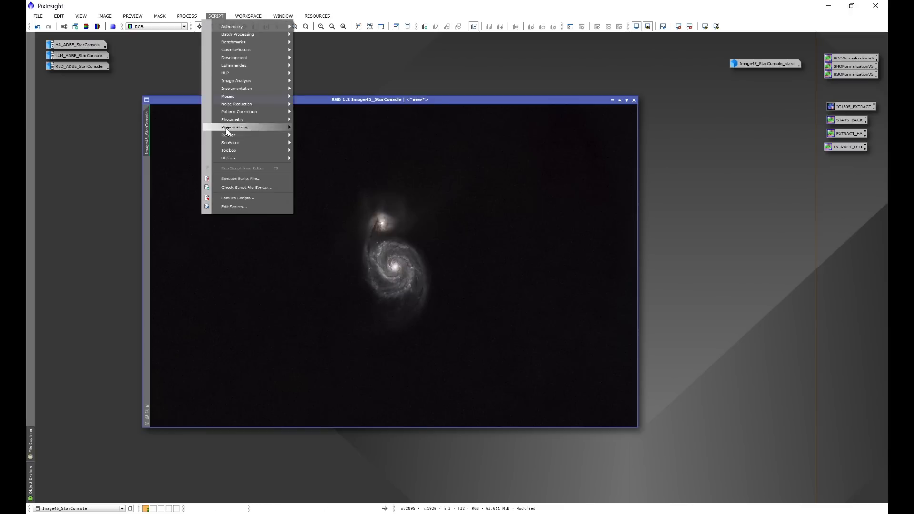
mouse_move(286, 147)
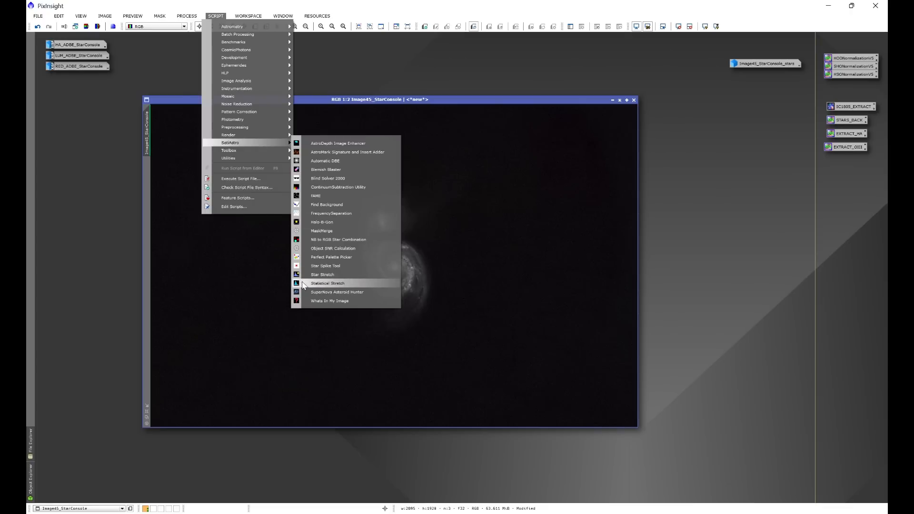
left_click(320, 284)
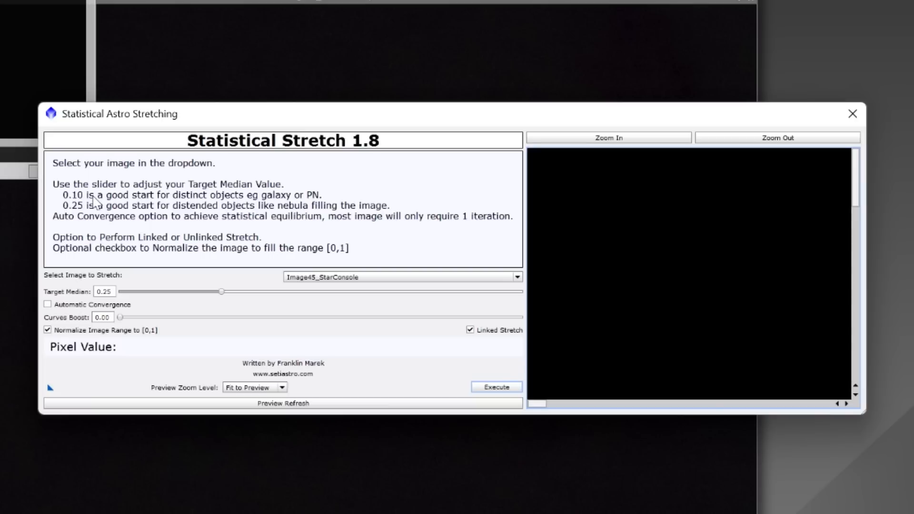
Step: Set the Statistical Stretch target median to 0.10 and refresh the preview
double_click(105, 292)
type("1")
left_click(106, 317)
left_click(276, 405)
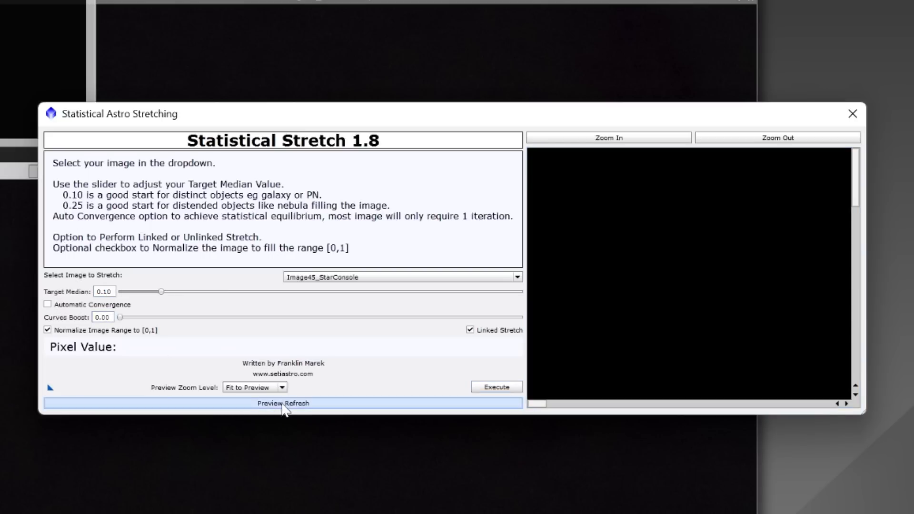
Step: Enlarge the Statistical Stretch window and preview the starless image with a target median of 0.15
left_click_drag(468, 118, 374, 79)
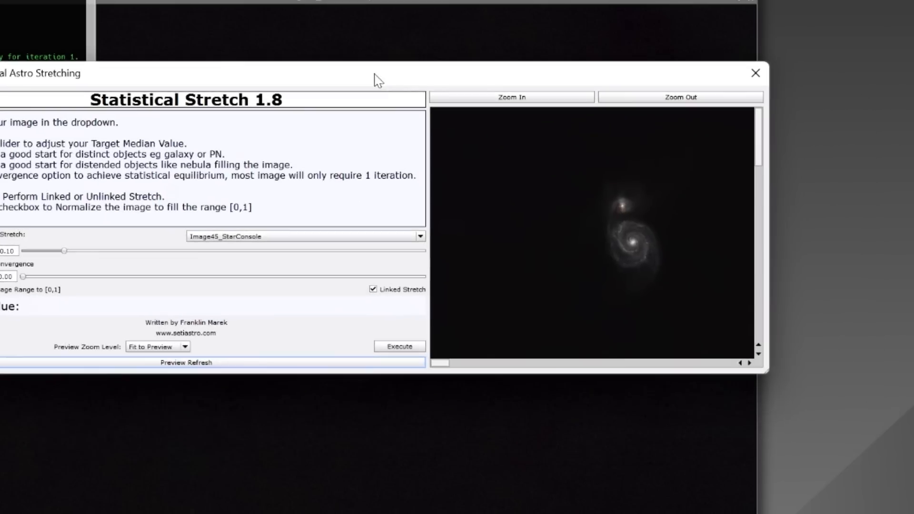
left_click_drag(764, 370, 893, 398)
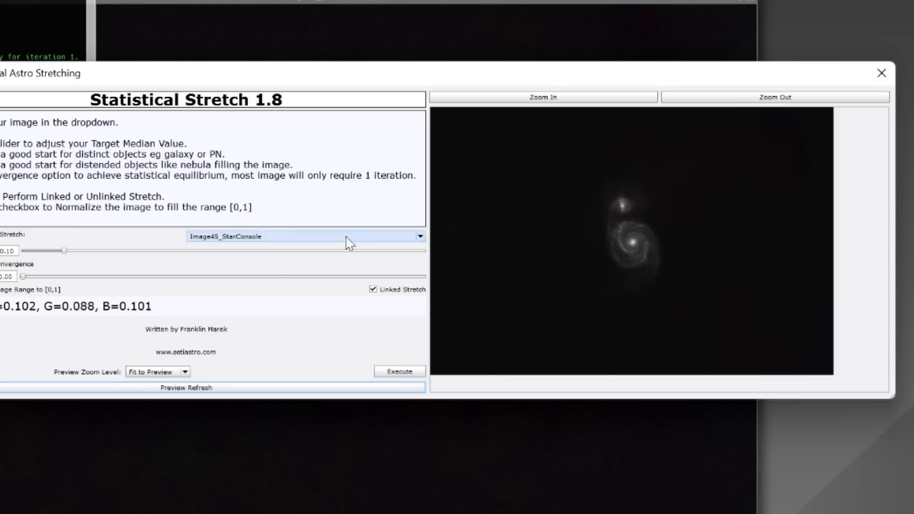
left_click(12, 251)
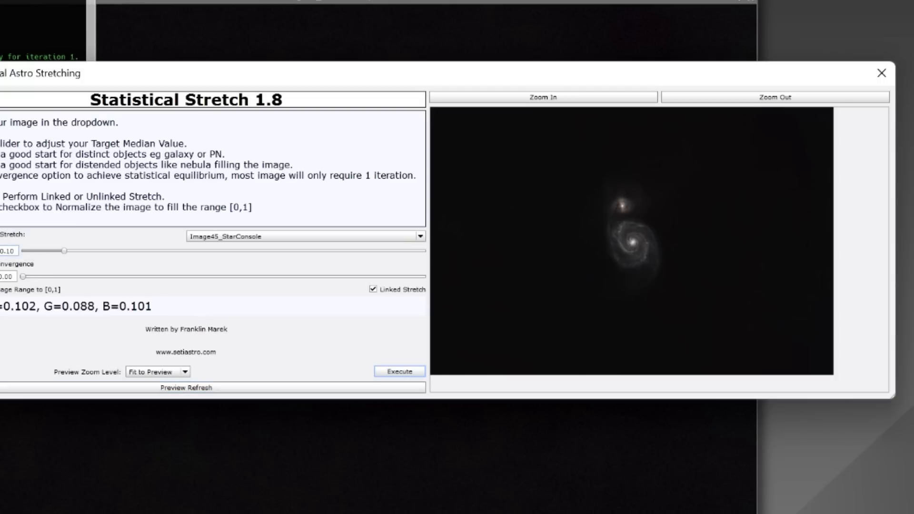
type("5")
left_click(160, 388)
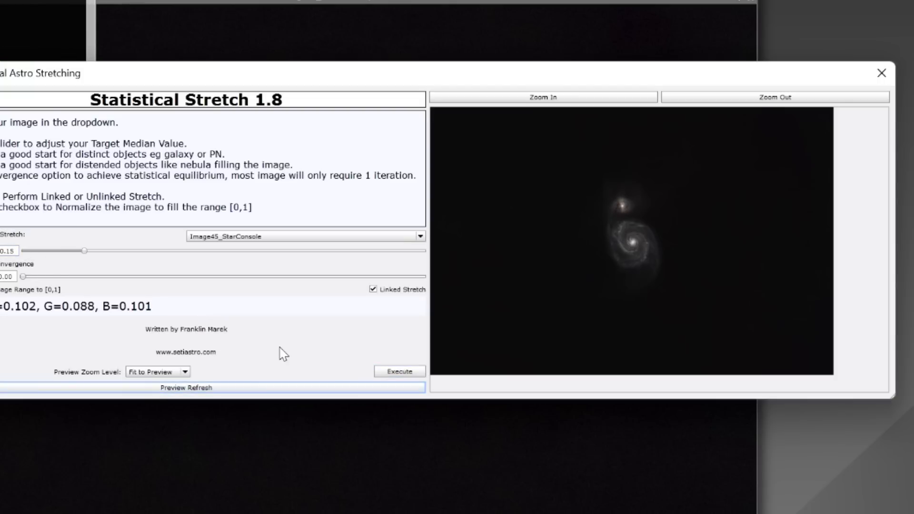
left_click_drag(888, 399, 913, 491)
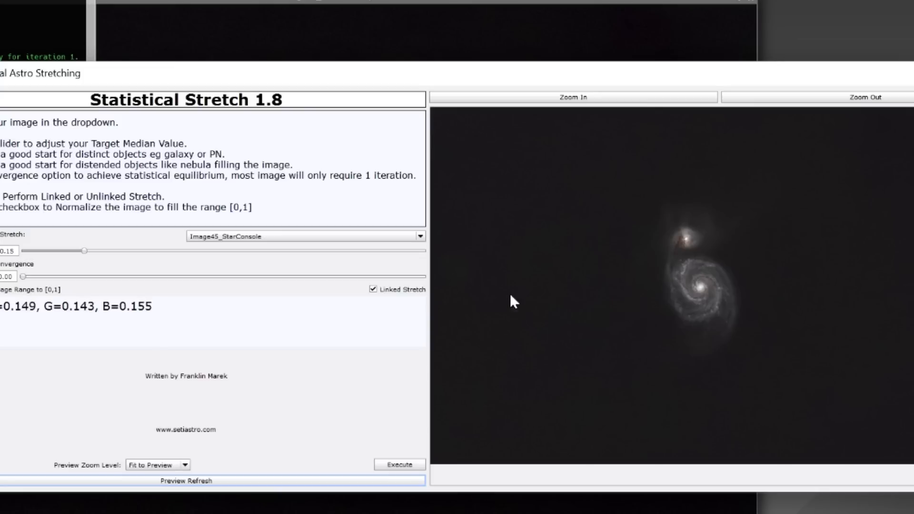
Step: Execute the statistical stretch on Image45_StarConsole, and close the script and the process console
left_click(389, 467)
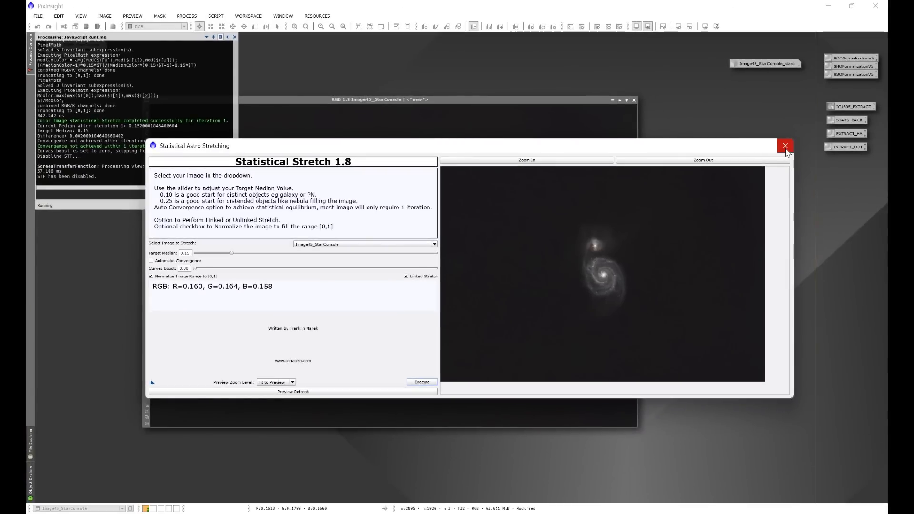
left_click(785, 145)
left_click(231, 35)
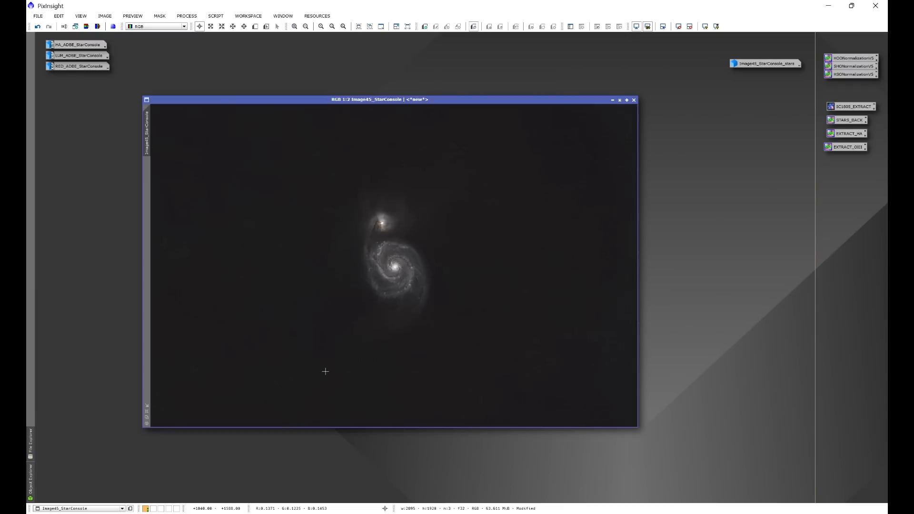
Step: Denoise the stretched starless RGB image using NoiseXTerminator with intensity and color separation at 0.70 and 2 iterations, and close the tool
left_click_drag(341, 101, 313, 86)
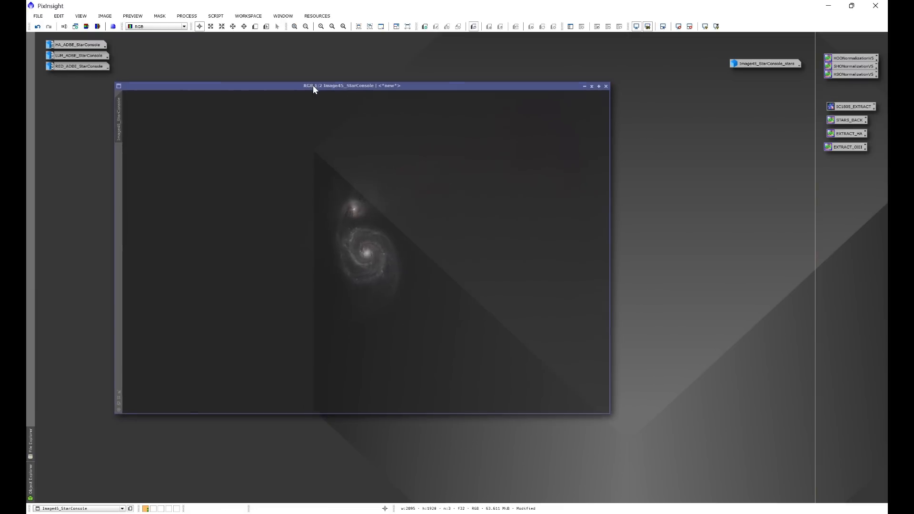
scroll(388, 244, "up", 1)
scroll(388, 244, "up", 2)
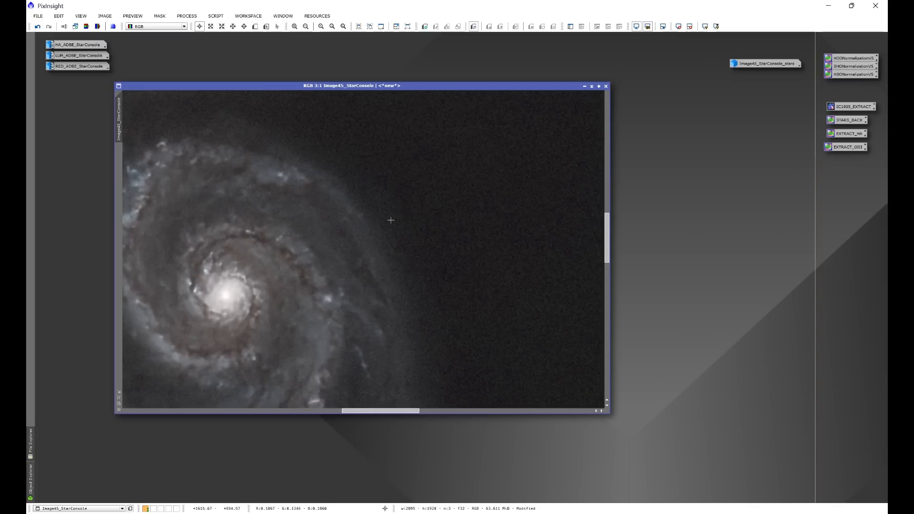
left_click(185, 16)
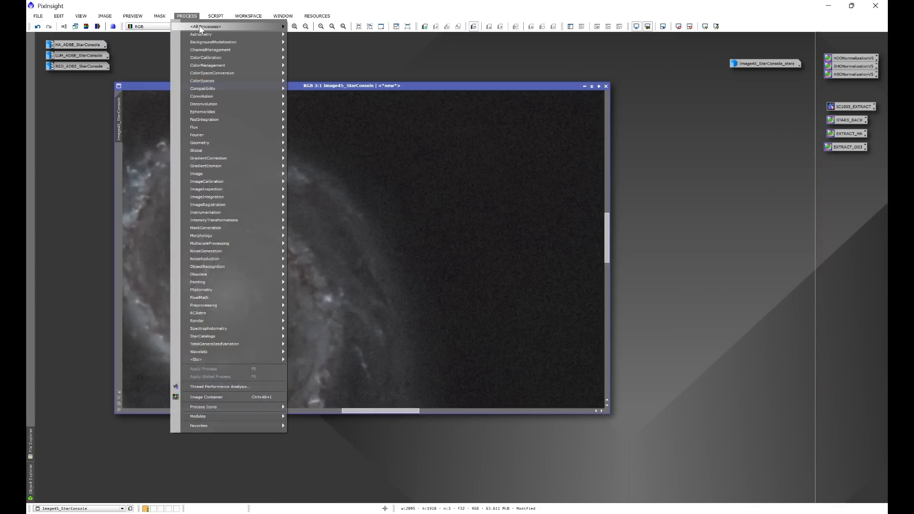
mouse_move(200, 29)
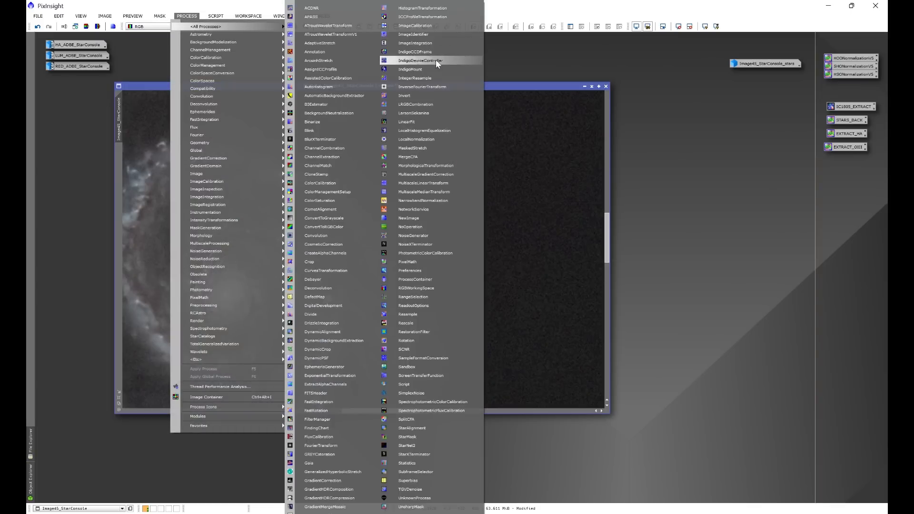
left_click(413, 245)
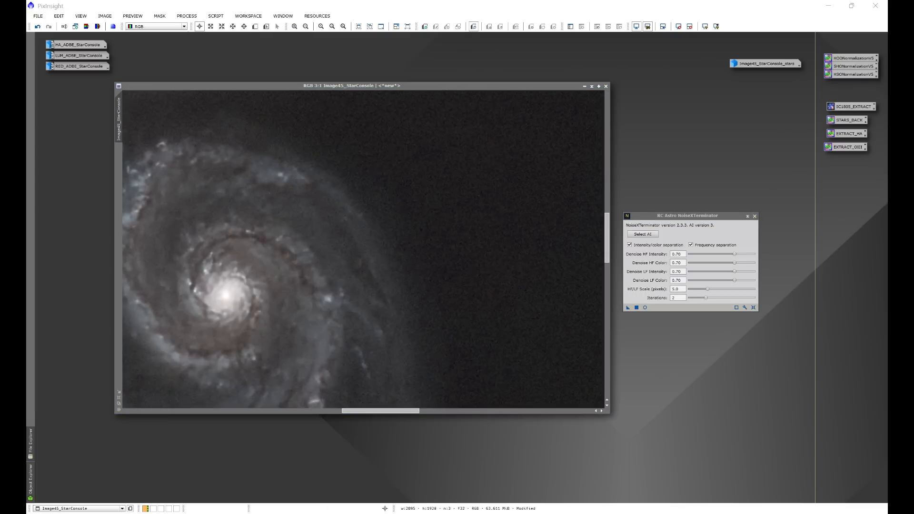
left_click_drag(628, 309, 438, 321)
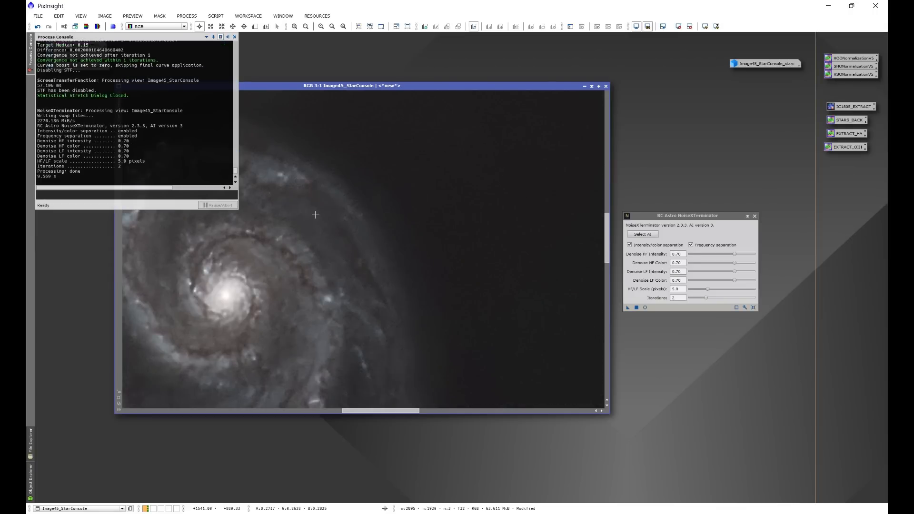
left_click(234, 36)
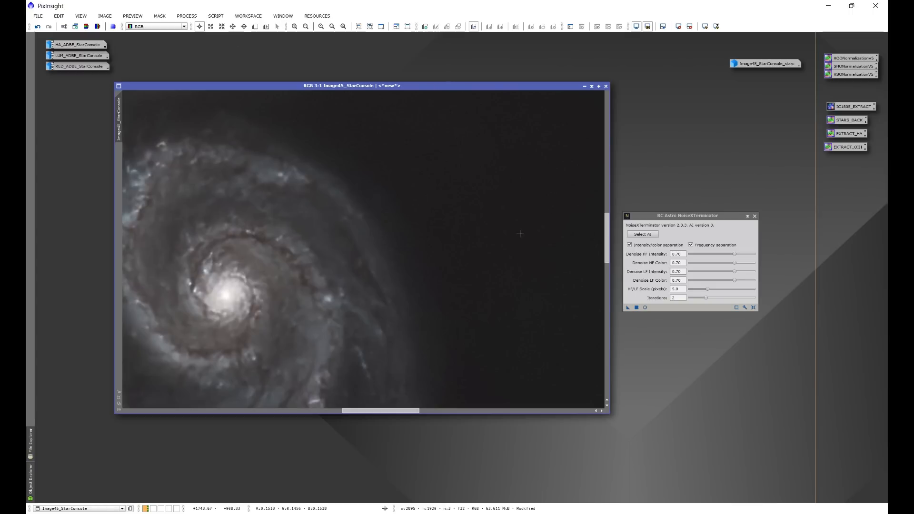
scroll(520, 234, "down", 3)
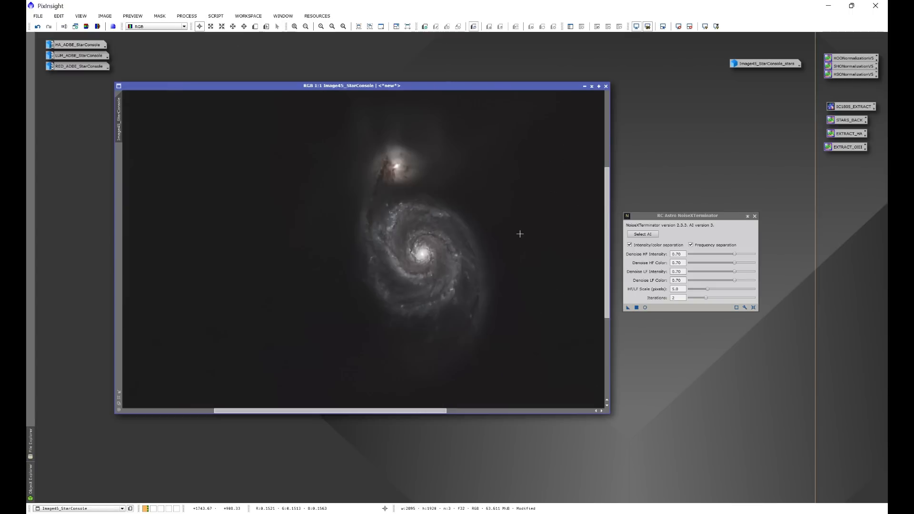
left_click(755, 218)
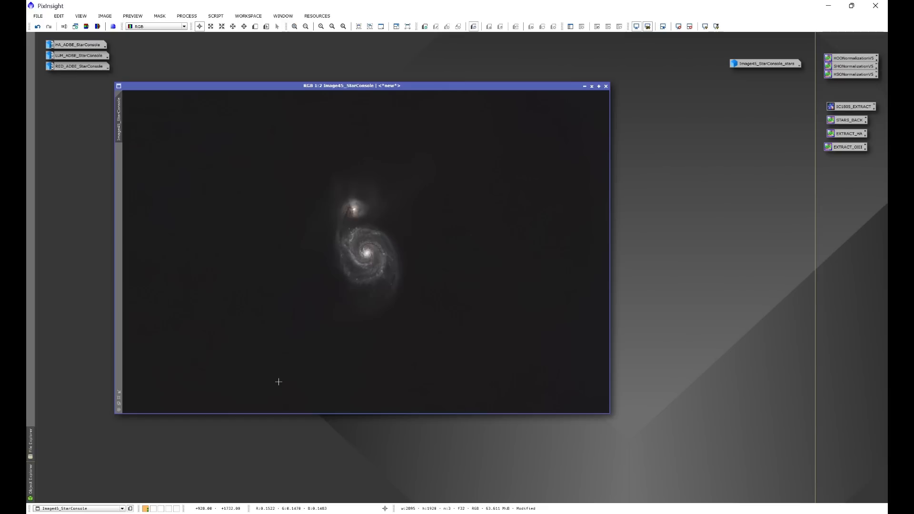
Step: Open CurvesTransformation for adjusting the denoised starless RGB image
left_click(186, 15)
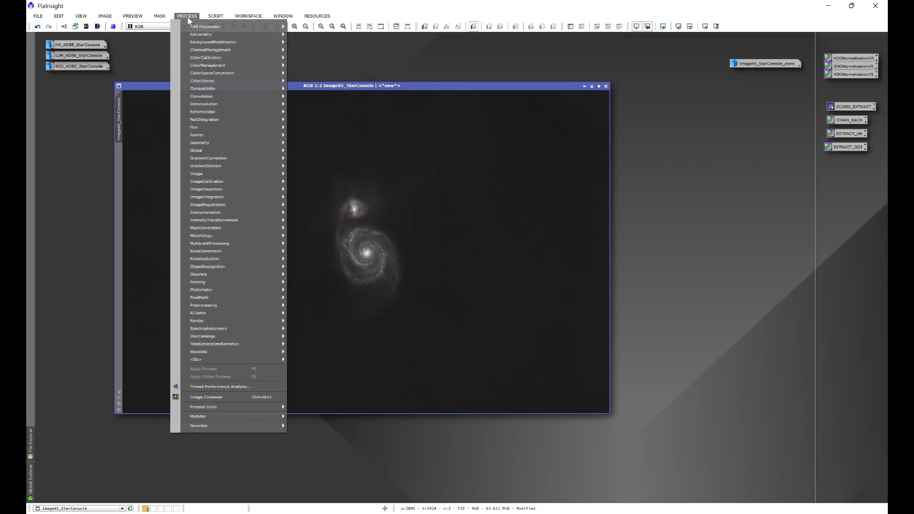
mouse_move(208, 30)
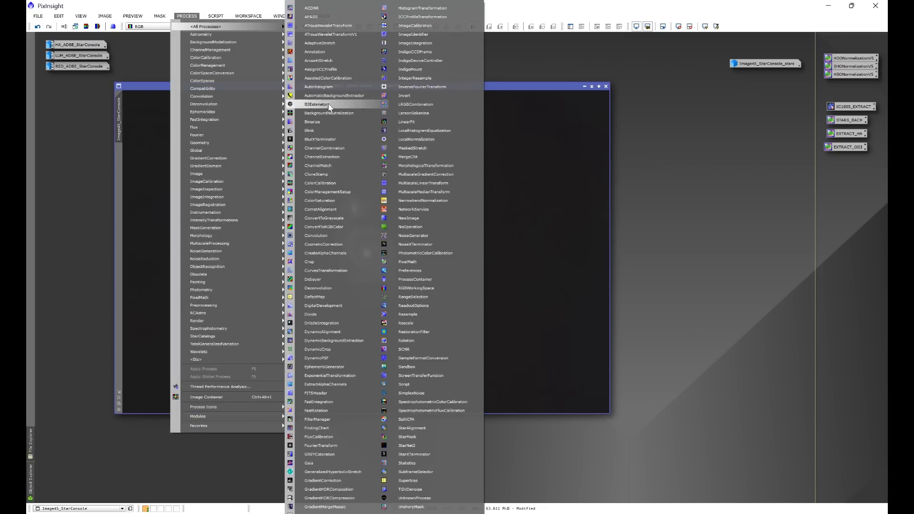
left_click(328, 270)
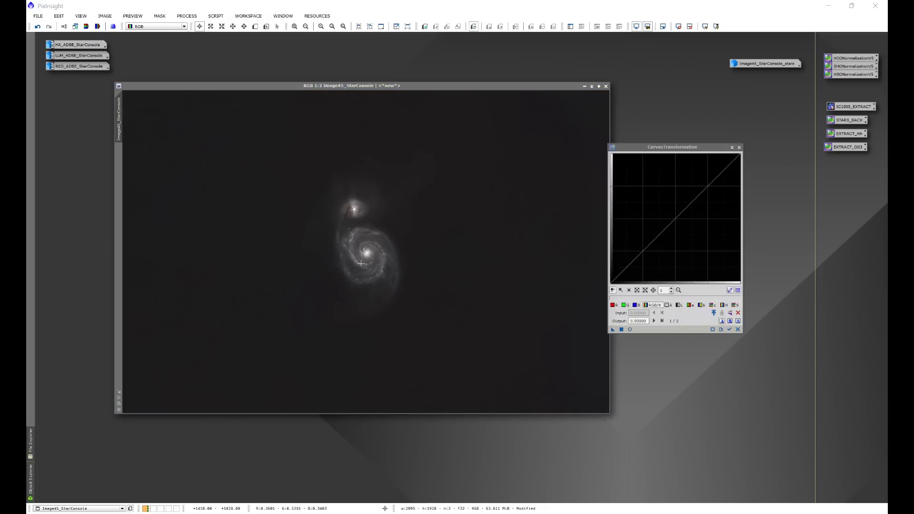
Step: Open a real-time preview of Image45_StarConsole over the image and sample the faint outer halo beside the smaller galaxy on the curve
left_click(630, 329)
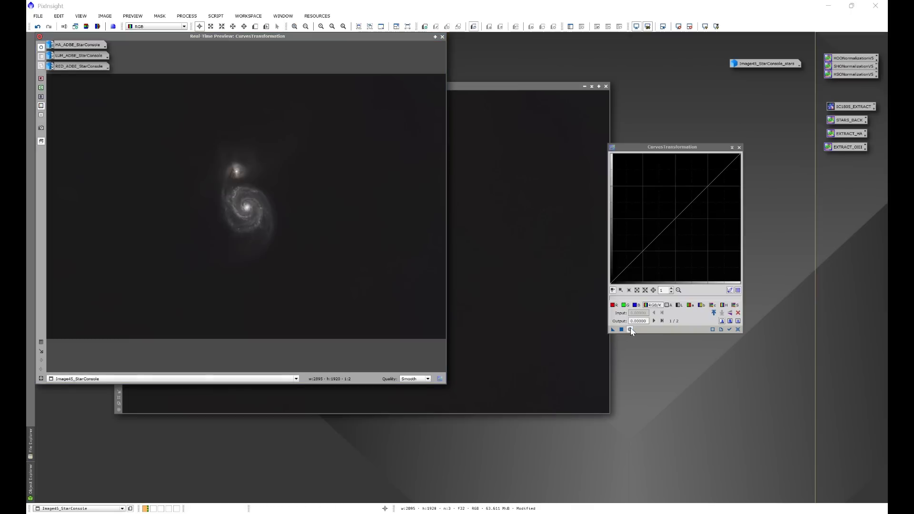
left_click_drag(341, 36, 467, 85)
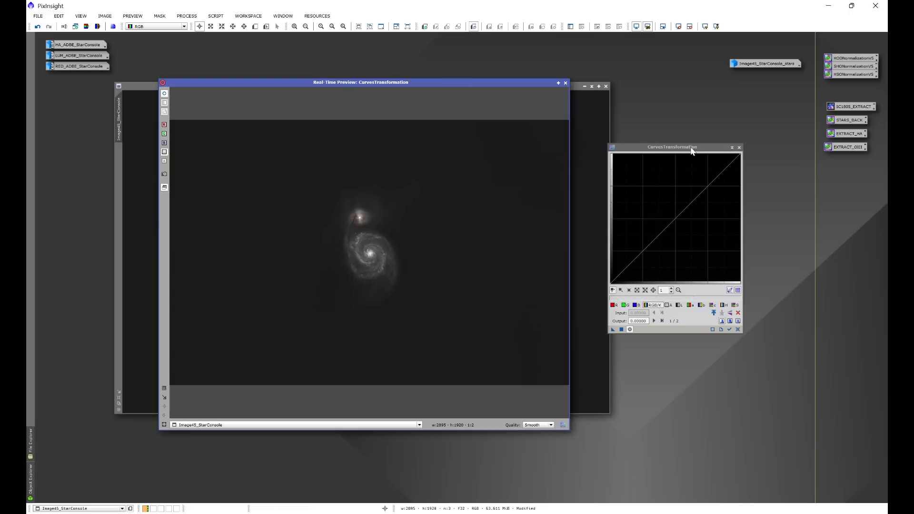
left_click(373, 201)
left_click(374, 202)
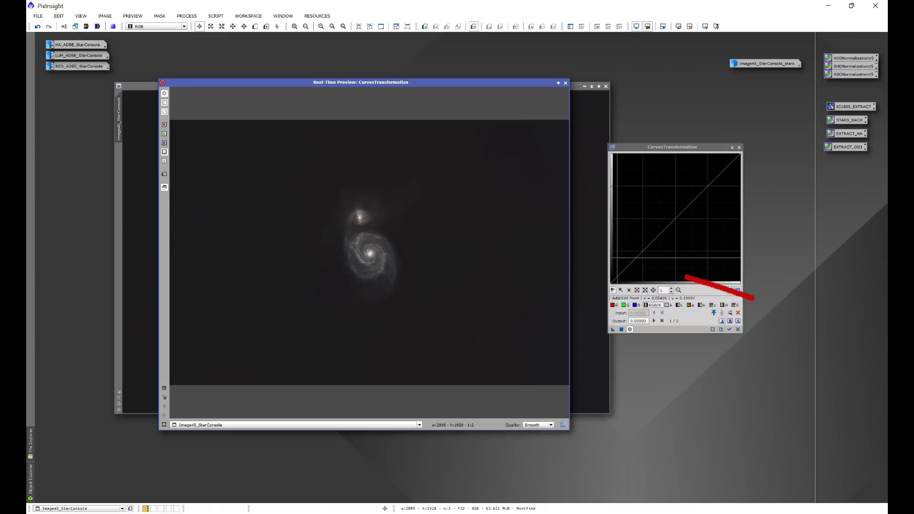
left_click(373, 204)
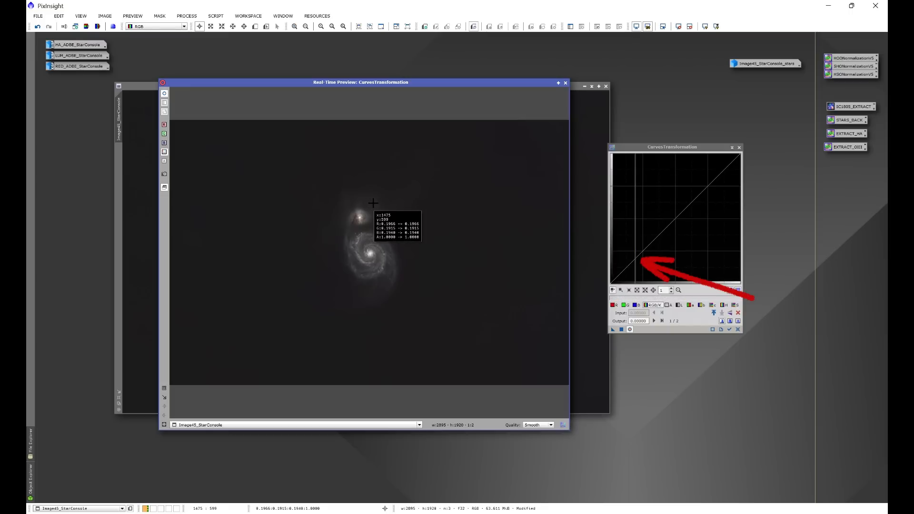
left_click(393, 208)
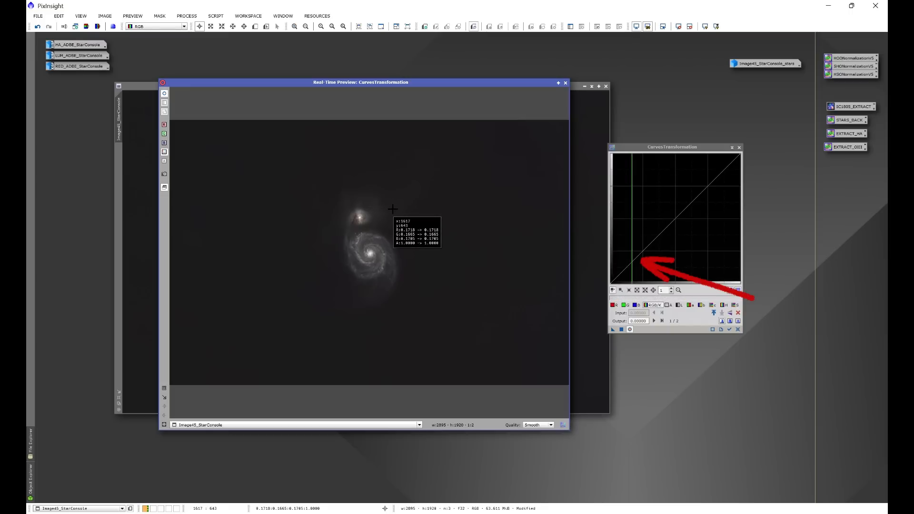
left_click(372, 201)
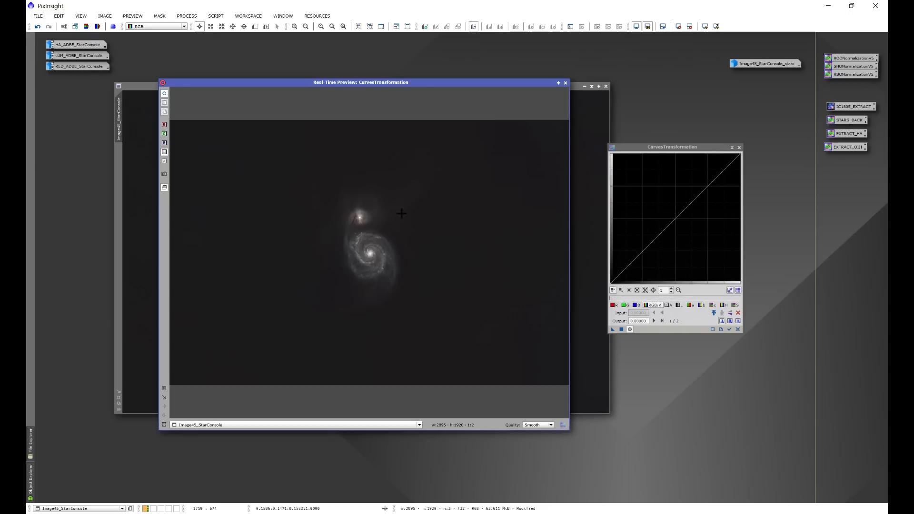
left_click(373, 201)
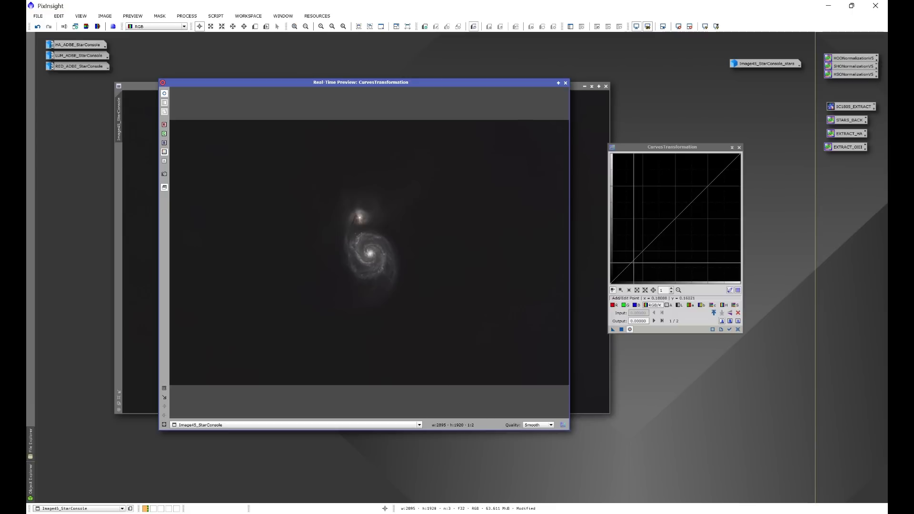
Step: Try an S-shaped RGB/K curve with points at about 0.204/0.147 and 0.806/0.897, and reset the curve
left_click(636, 262)
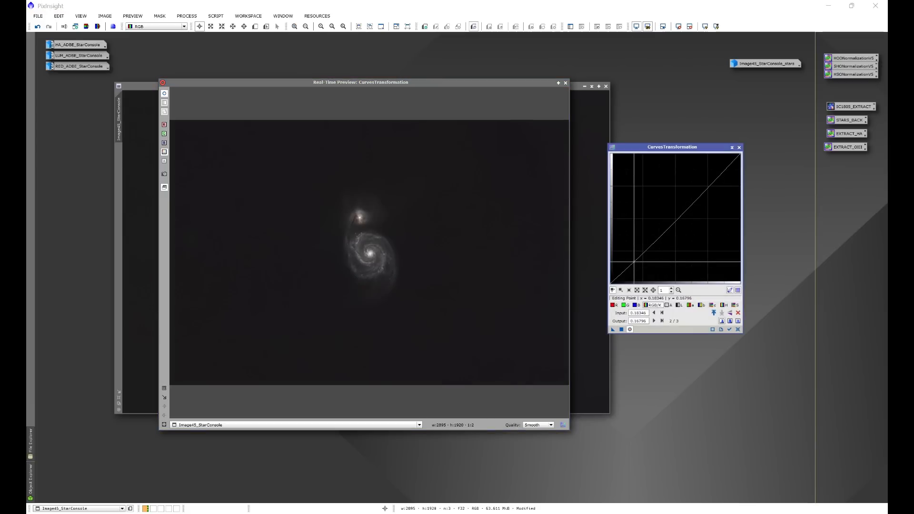
left_click_drag(636, 262, 637, 264)
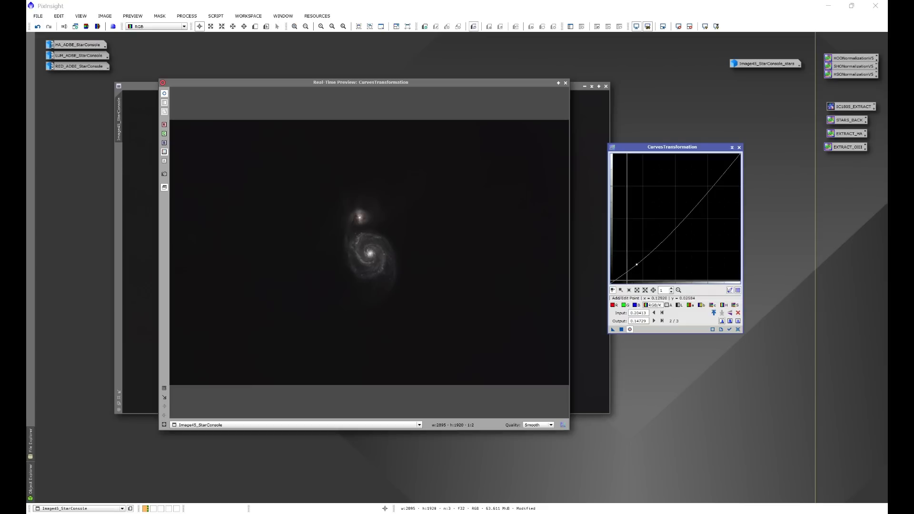
left_click_drag(718, 180, 715, 167)
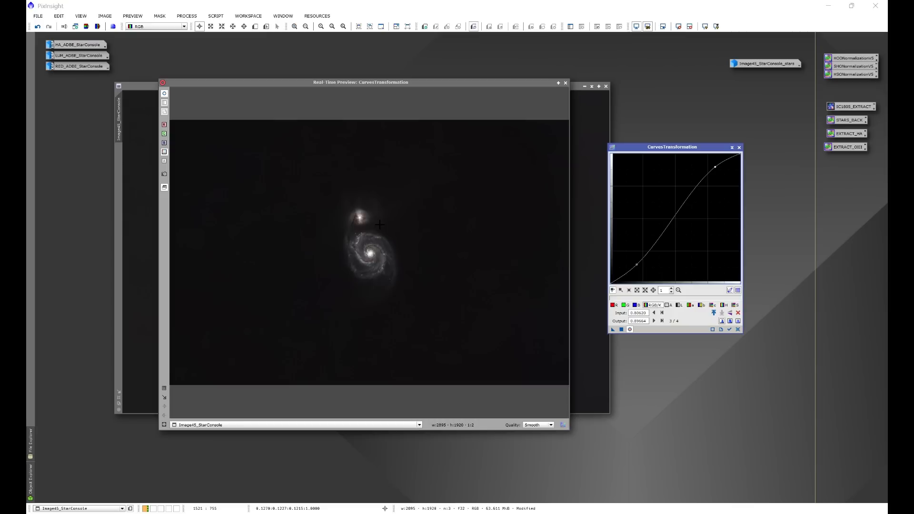
left_click(738, 329)
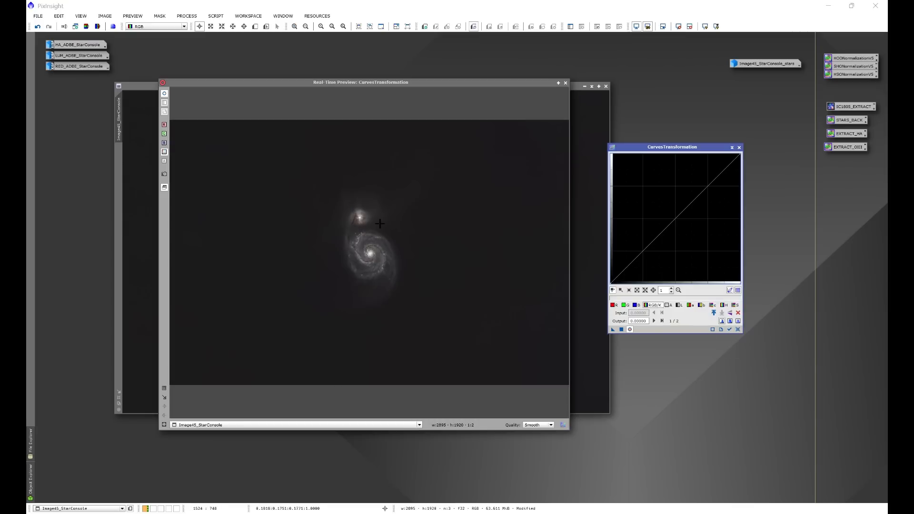
Step: Sample the faint halo and shape the RGB/K curve with a shadow point at about 0.057/0.039 and a halo point at about 0.183/0.186
left_click(372, 203)
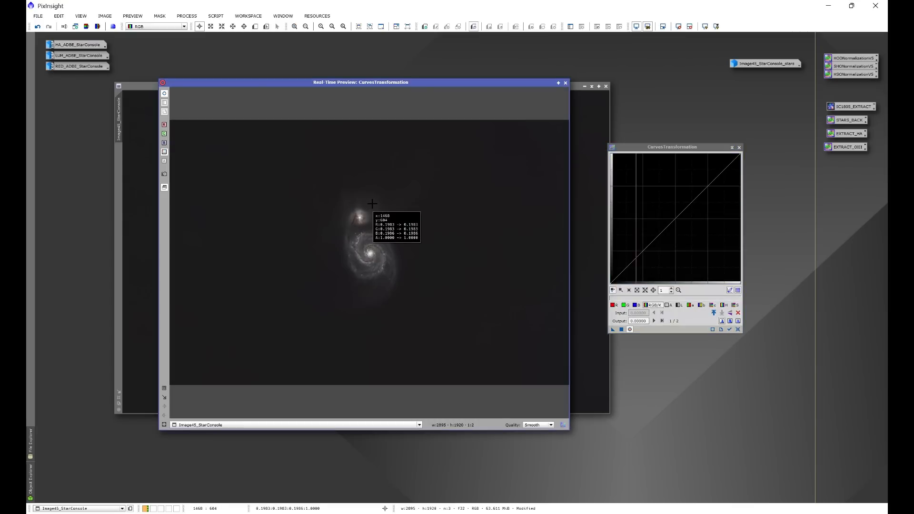
left_click_drag(637, 259, 637, 262)
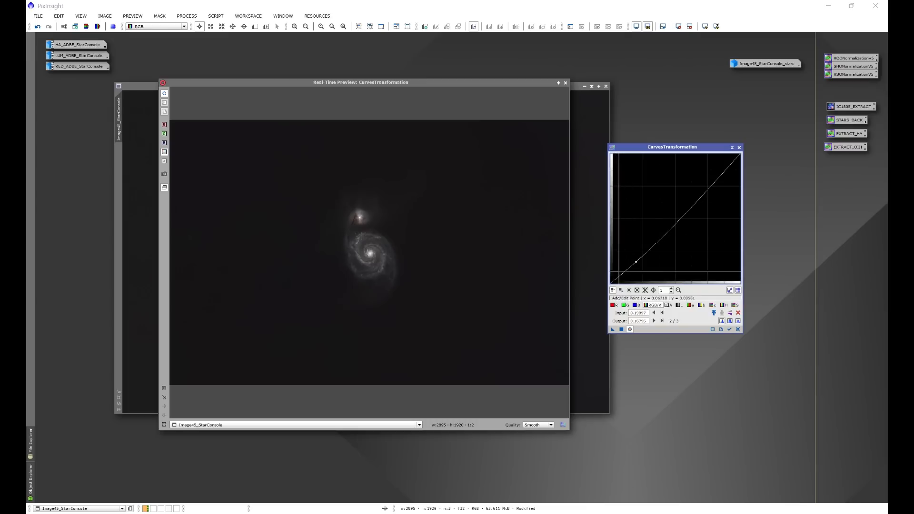
left_click(618, 279)
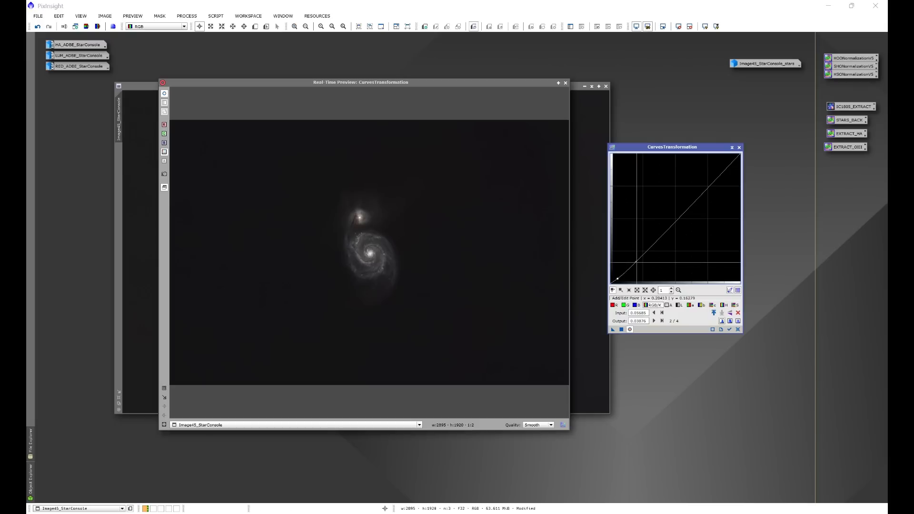
left_click_drag(637, 263, 634, 259)
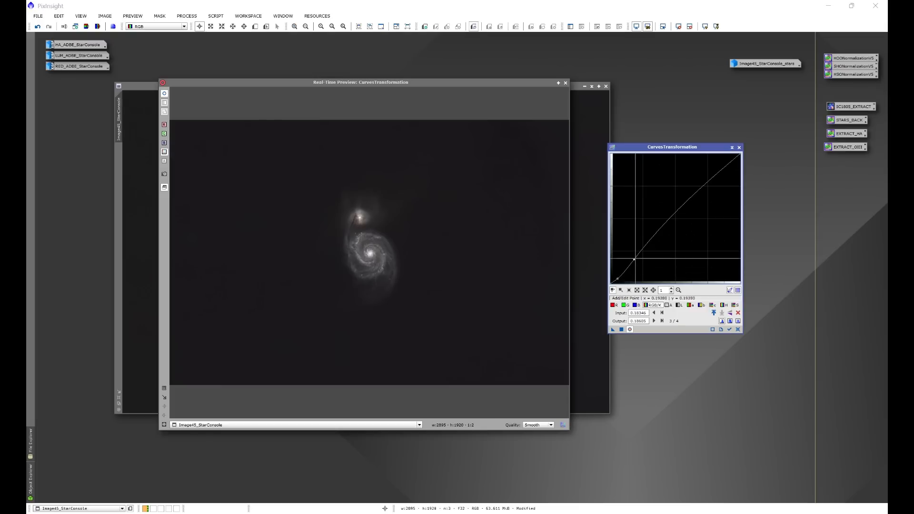
Step: Compare the preview with and without the curve, and apply the curve to Image45_StarConsole
left_click(630, 330)
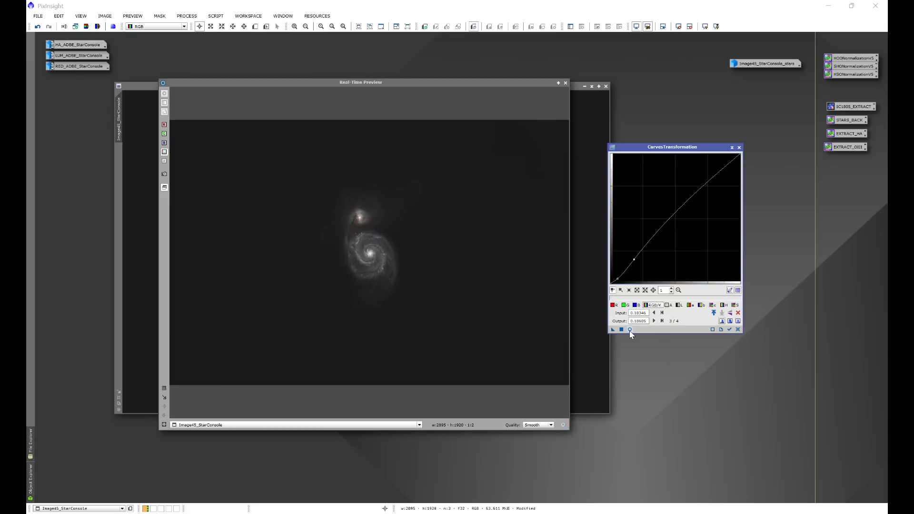
left_click(630, 330)
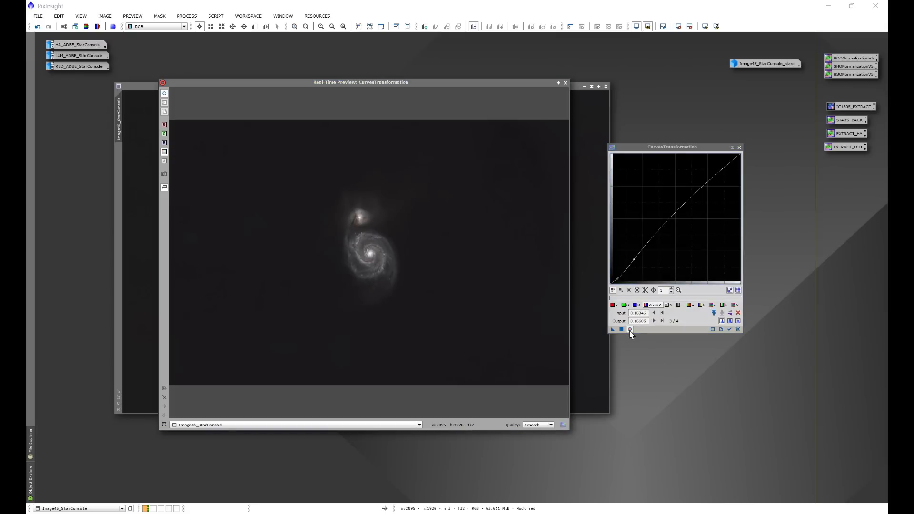
left_click(630, 330)
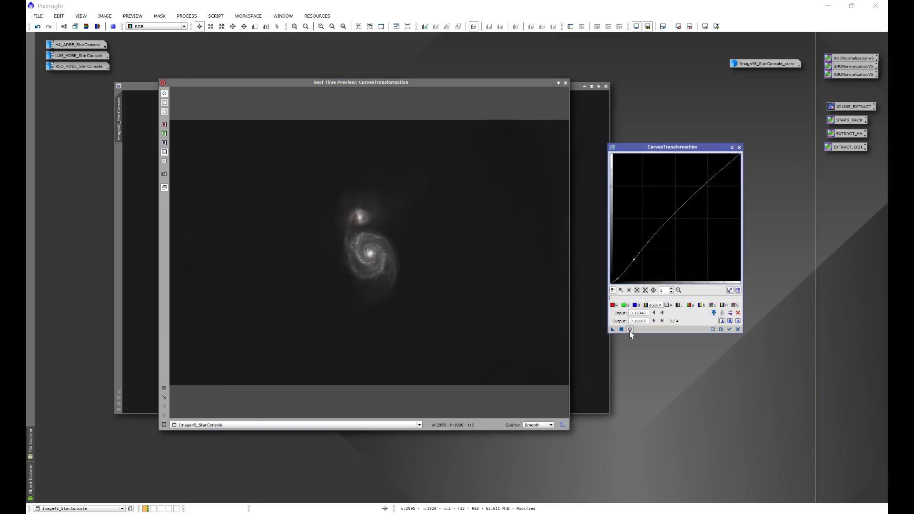
left_click(630, 330)
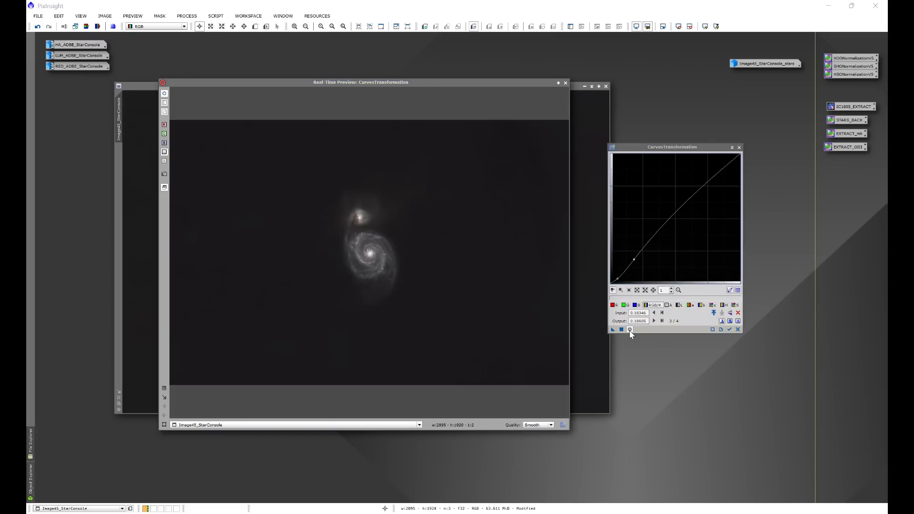
left_click(621, 330)
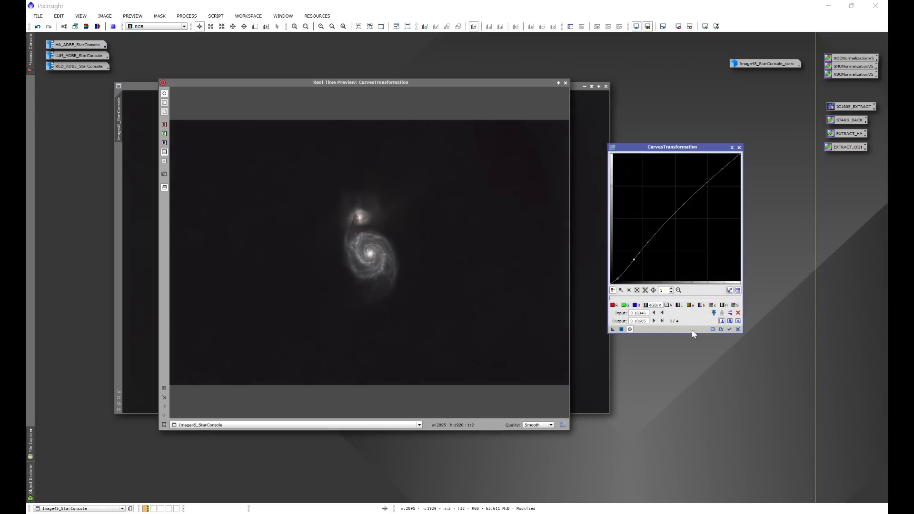
Step: Reset the curve, resample the halo, and shape a new RGB/K curve with points at about 0.062/0.041 and 0.189/0.202
left_click(738, 329)
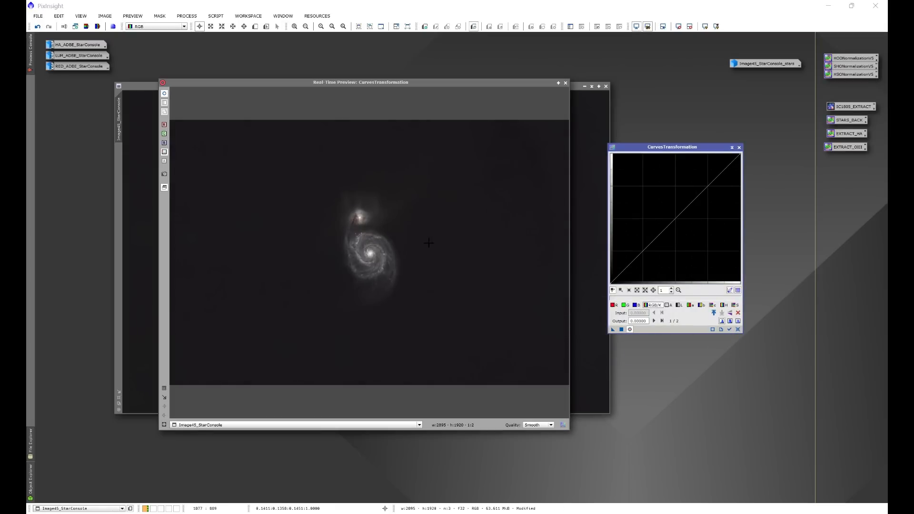
left_click(392, 209)
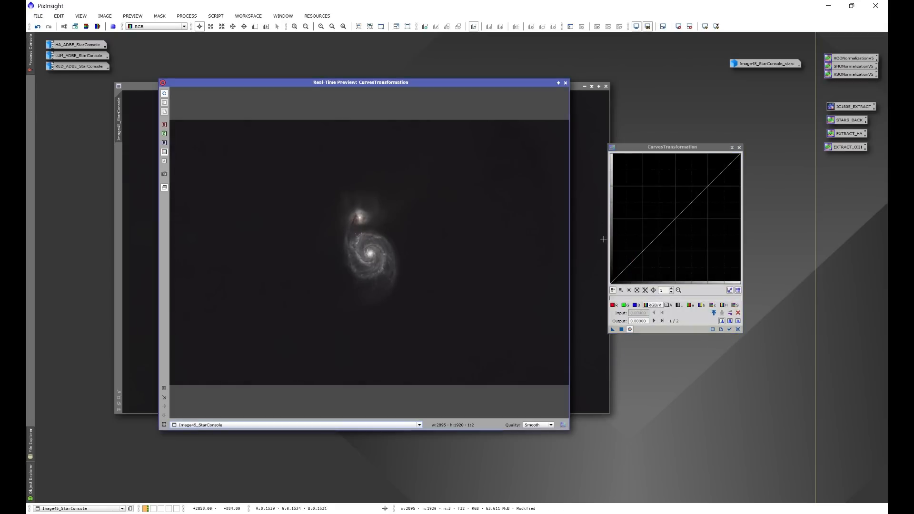
left_click(388, 210)
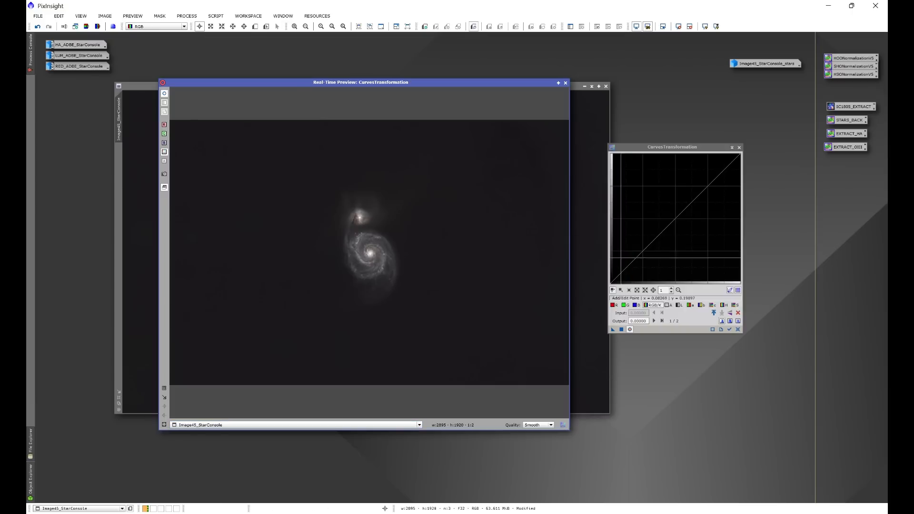
left_click(636, 263)
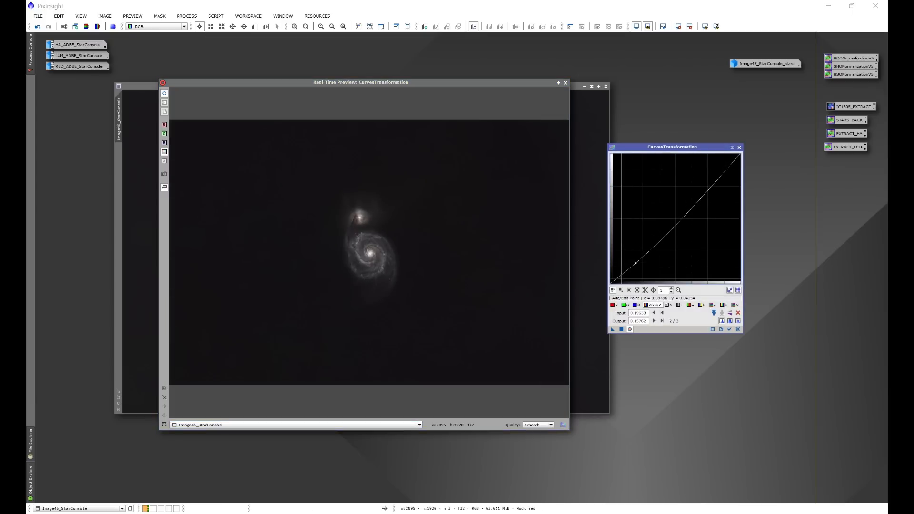
left_click(619, 278)
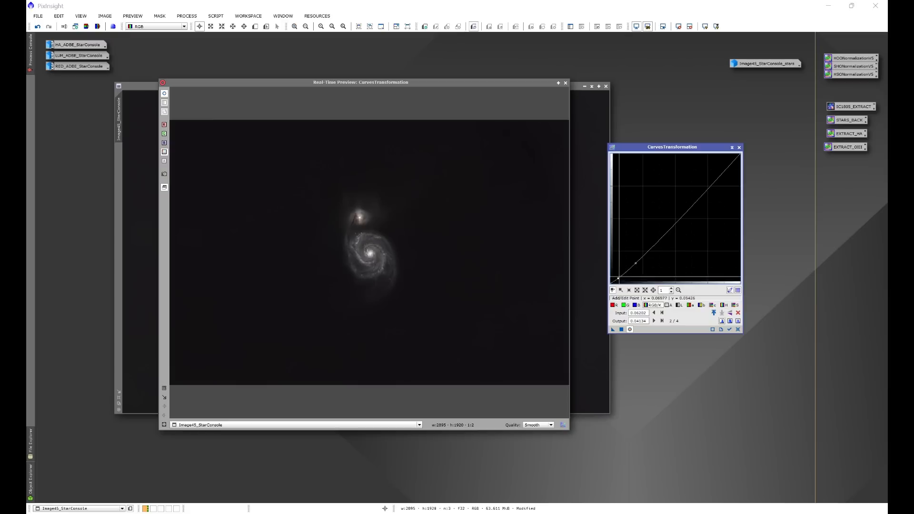
left_click_drag(636, 263, 635, 257)
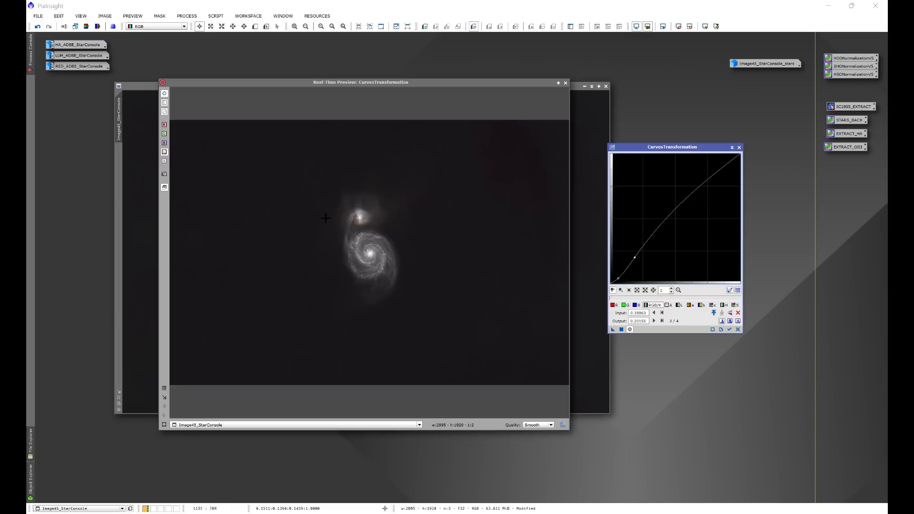
Step: Check the second contrast curve against the unmodified galaxy in the preview, and apply it to the image
left_click(630, 330)
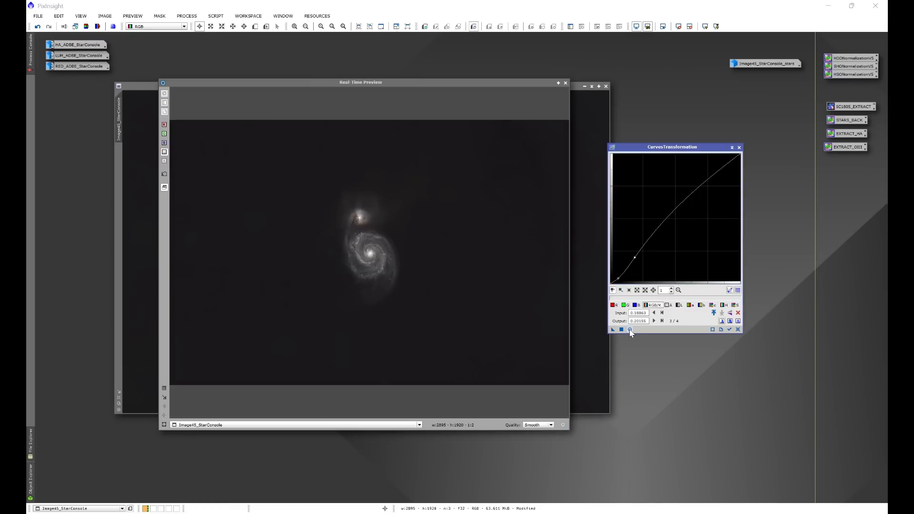
left_click(630, 330)
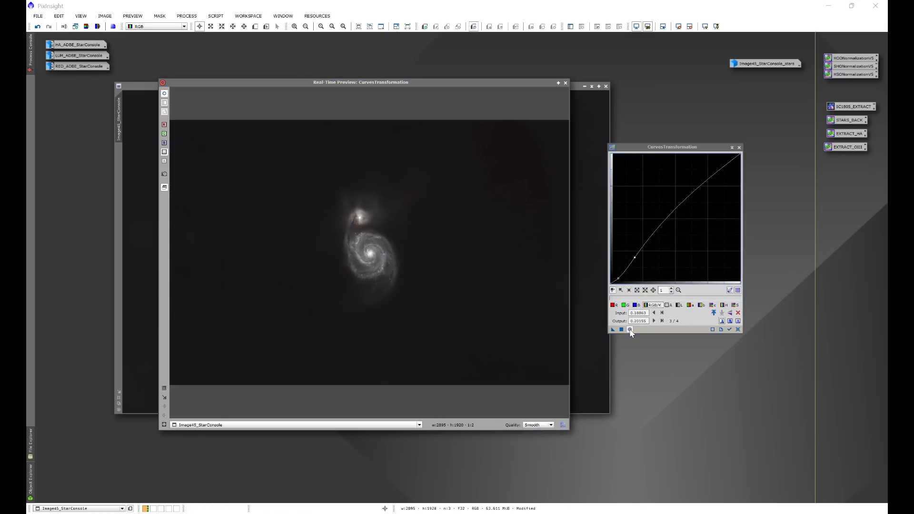
left_click(630, 330)
left_click(630, 330)
left_click(622, 330)
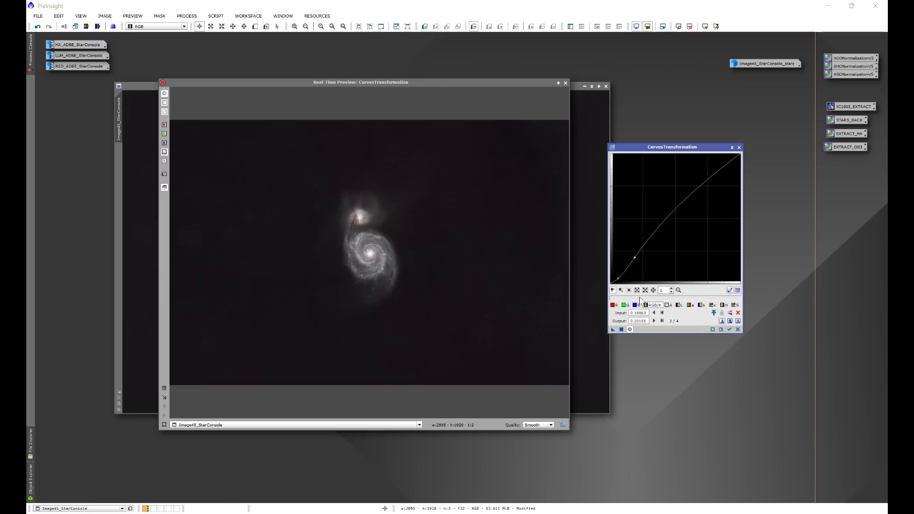
Step: Reset the curve, shape a gentler RGB/K curve with a low shadow point and a halo point at about 0.191/0.181, and compare its effect
left_click(739, 329)
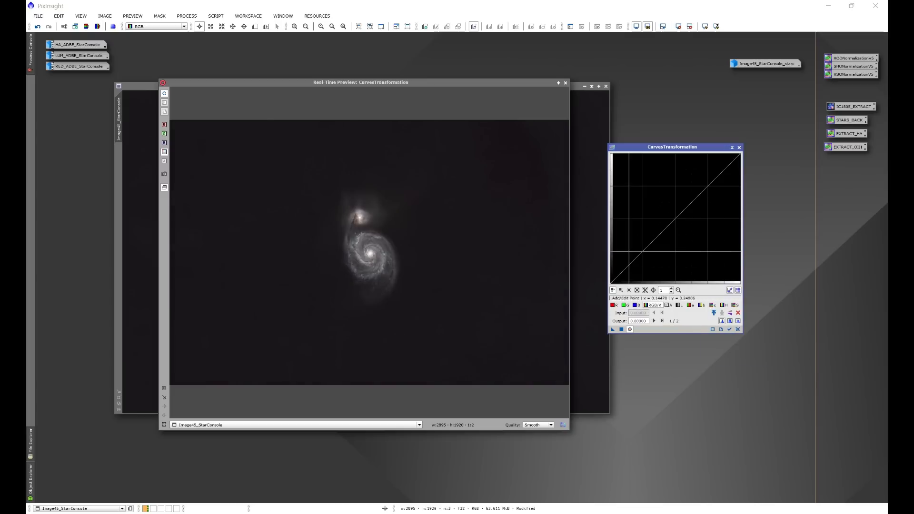
left_click(636, 261)
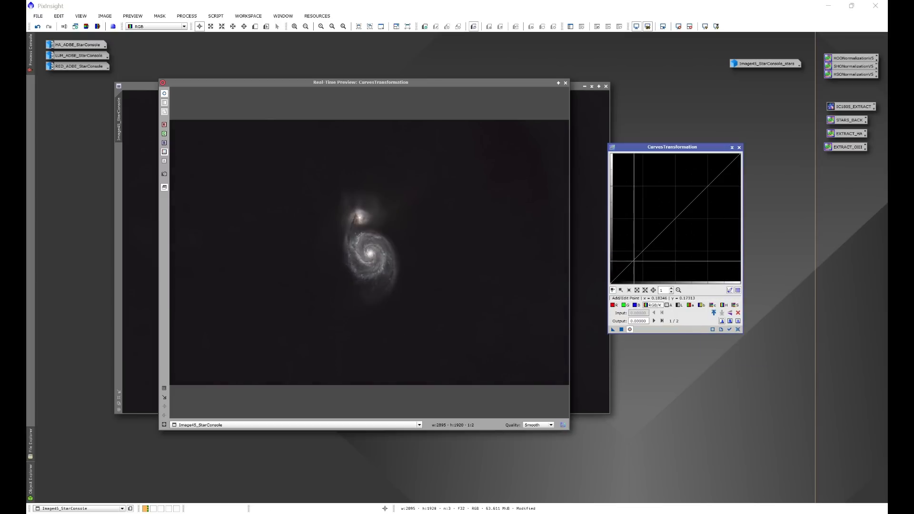
left_click_drag(635, 261, 637, 262)
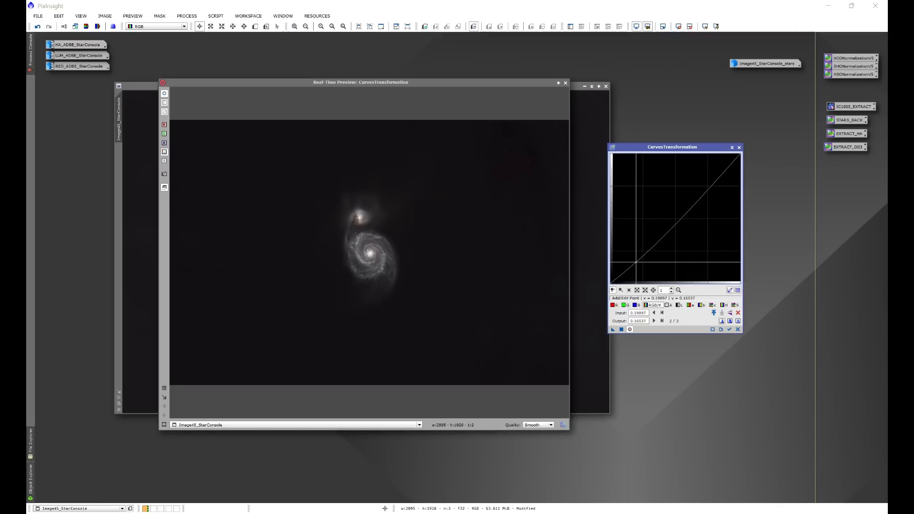
left_click(616, 279)
left_click_drag(637, 262, 635, 260)
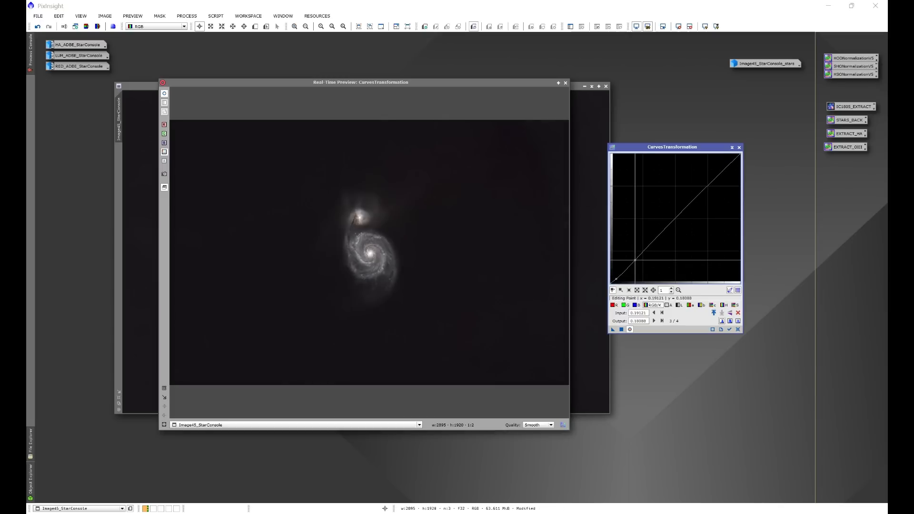
left_click(629, 328)
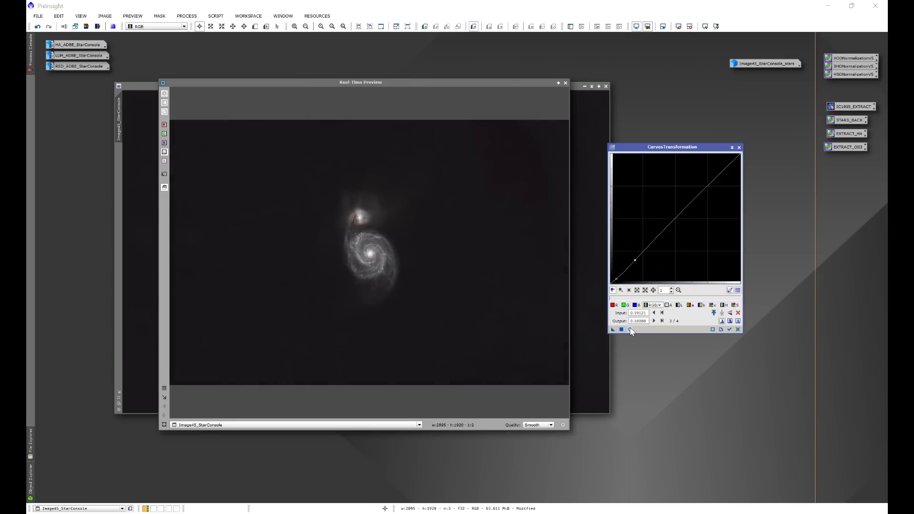
left_click(629, 328)
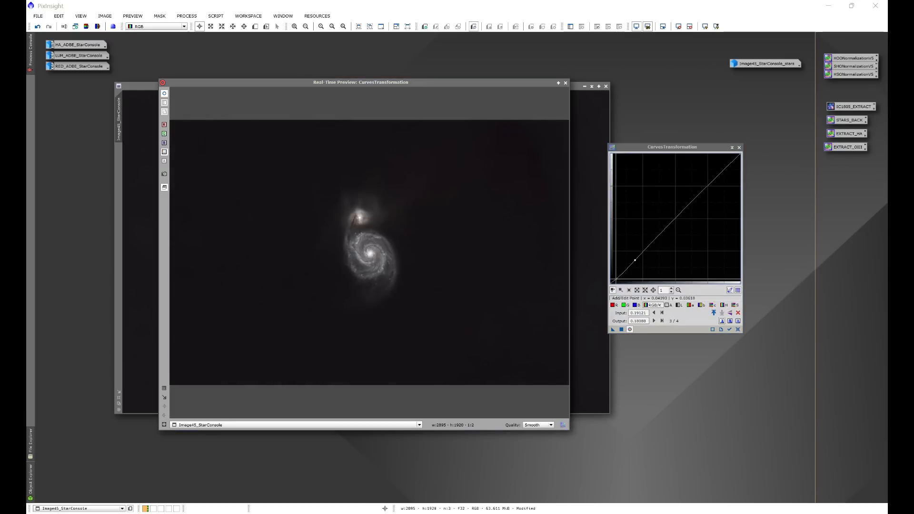
Step: Fine-tune the RGB/K curve's shadow point to about 0.057/0.041, checking the galaxy with and without the curve
left_click(616, 279)
left_click_drag(616, 280, 616, 280)
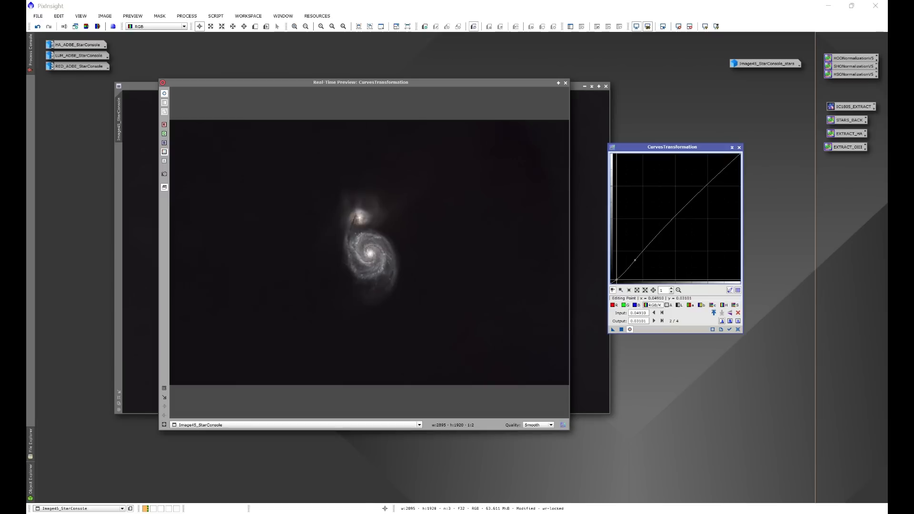
left_click(630, 329)
left_click(630, 329)
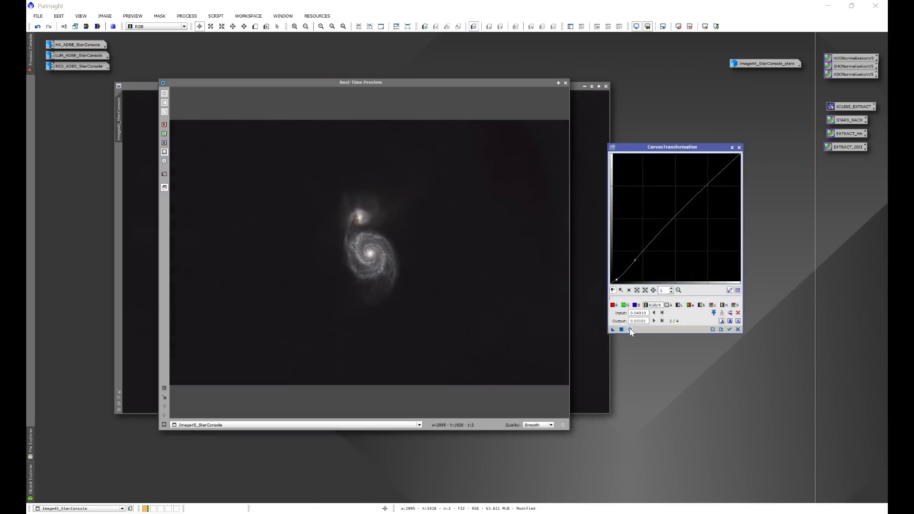
left_click(630, 330)
left_click(618, 280)
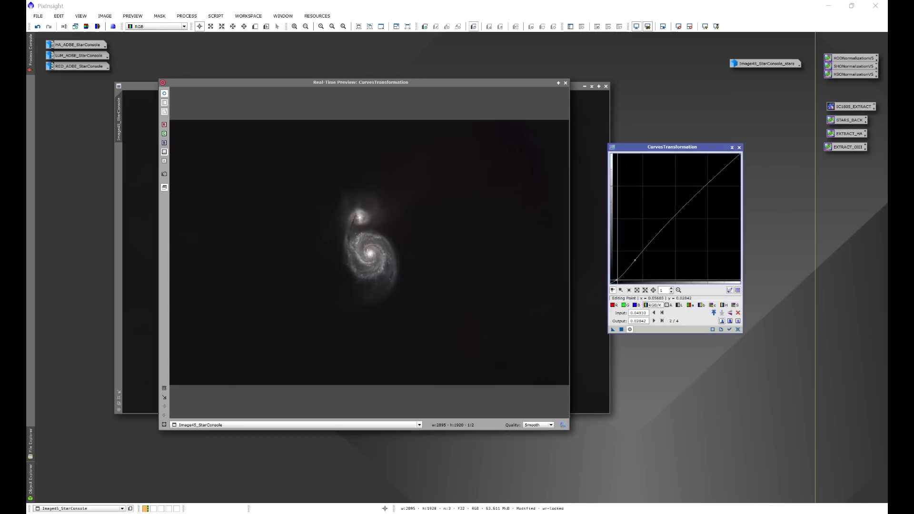
left_click_drag(617, 280, 617, 279)
left_click(630, 329)
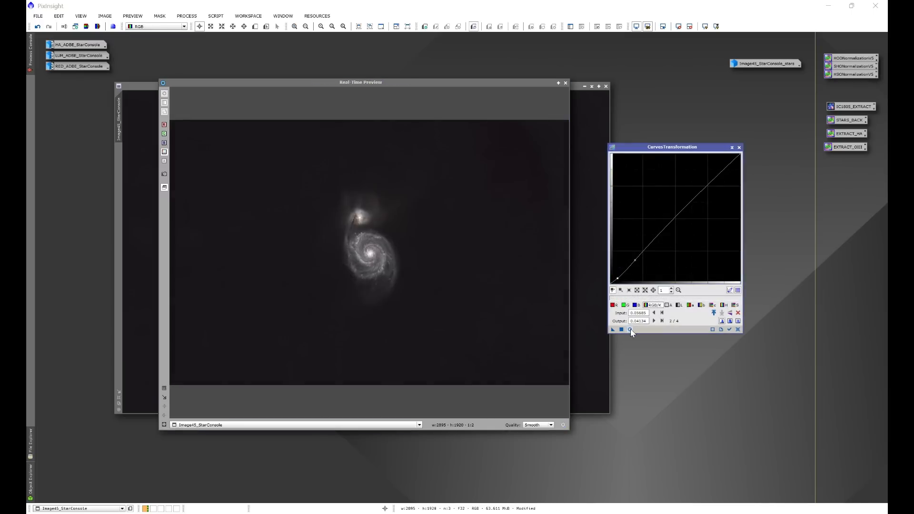
Step: Compare the softened shadow curve with the unmodified galaxy in the preview, and apply it to the image
left_click(630, 330)
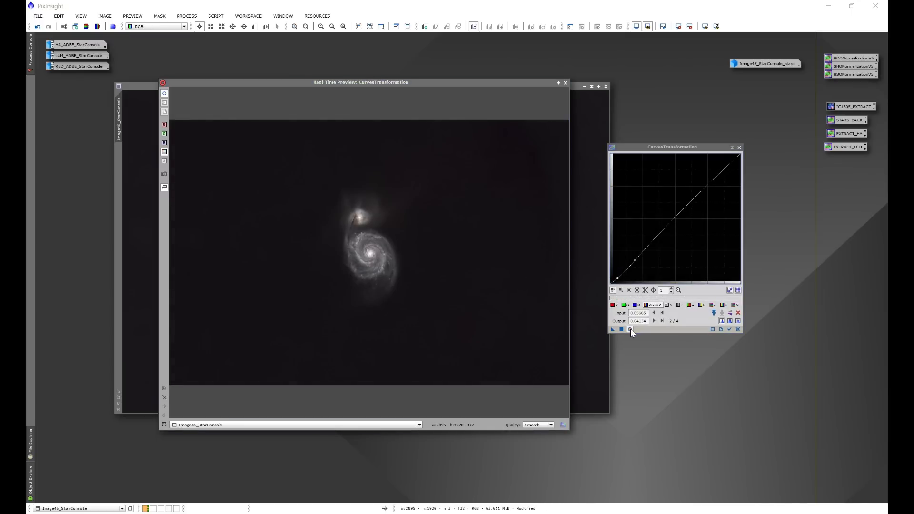
left_click(630, 329)
left_click(631, 329)
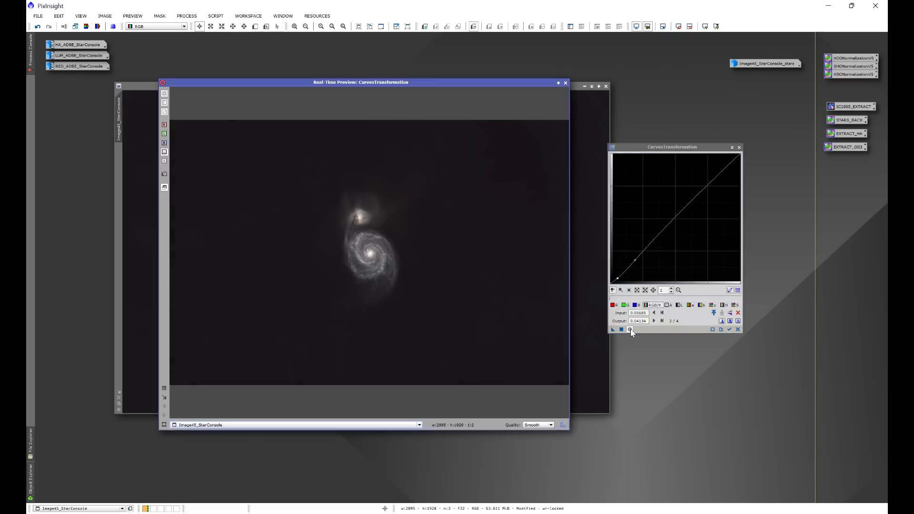
left_click(626, 331)
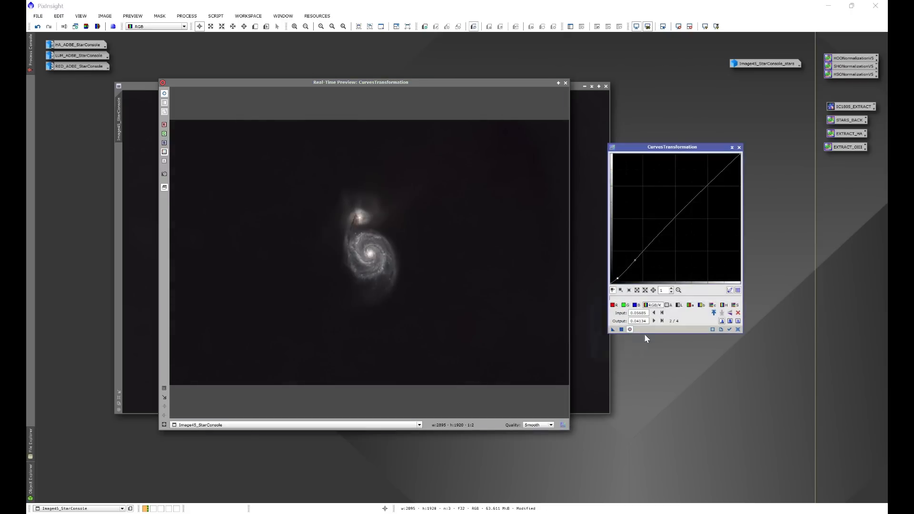
Step: Reset the curve and raise the c (chrominance) curve's midpoint to about 0.483/0.589 with the galaxy enlarged in the preview
left_click(738, 330)
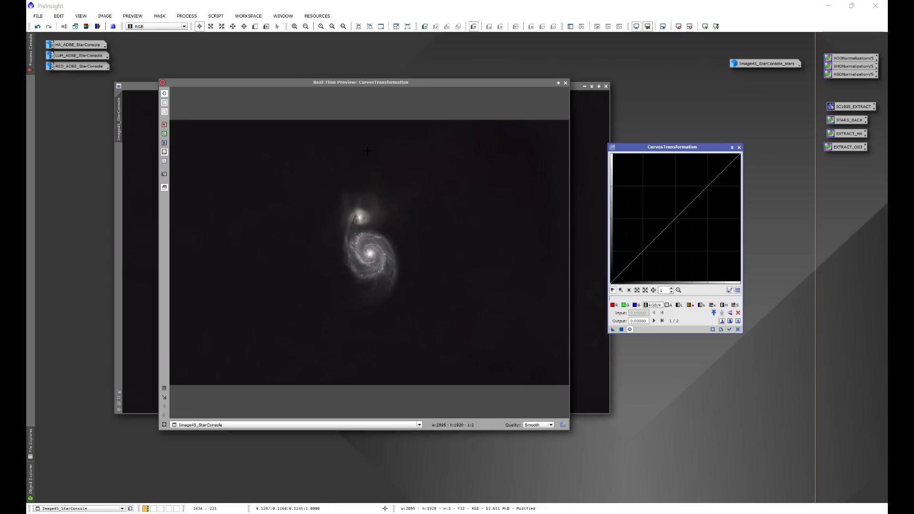
left_click(713, 305)
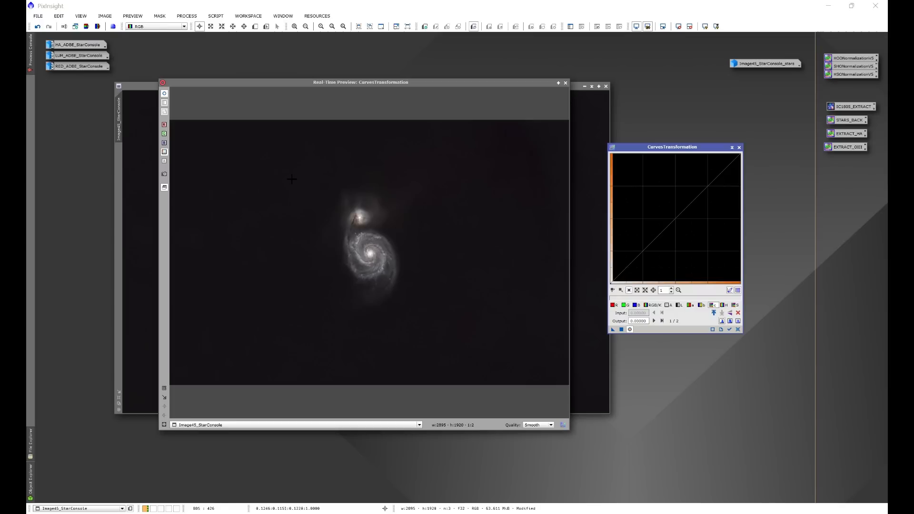
left_click_drag(290, 179, 454, 313)
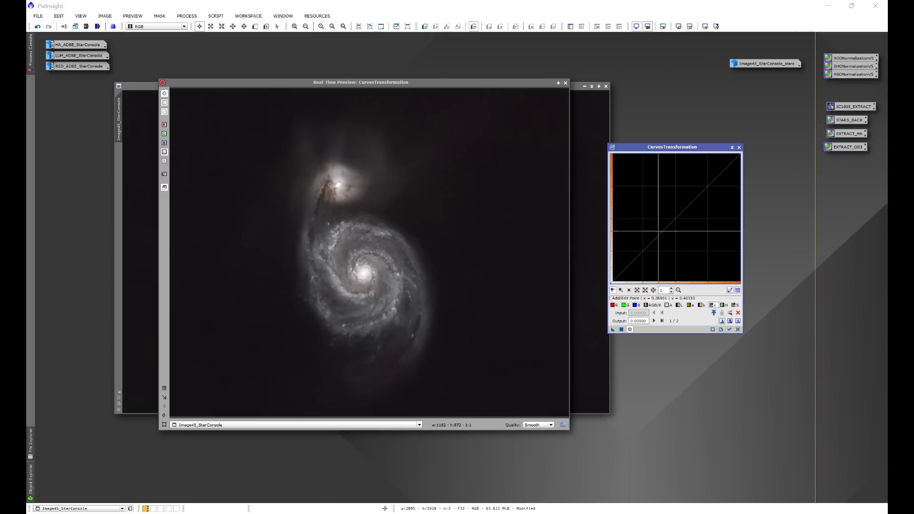
left_click(679, 213)
left_click_drag(679, 213, 673, 207)
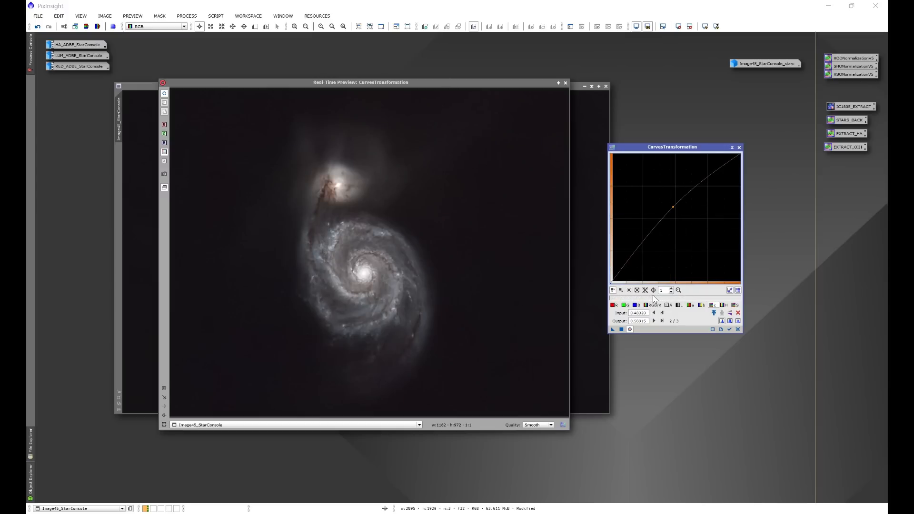
Step: Compare the preview with and without the chrominance boost, apply it to Image45_StarConsole, and reset the curve
left_click(629, 329)
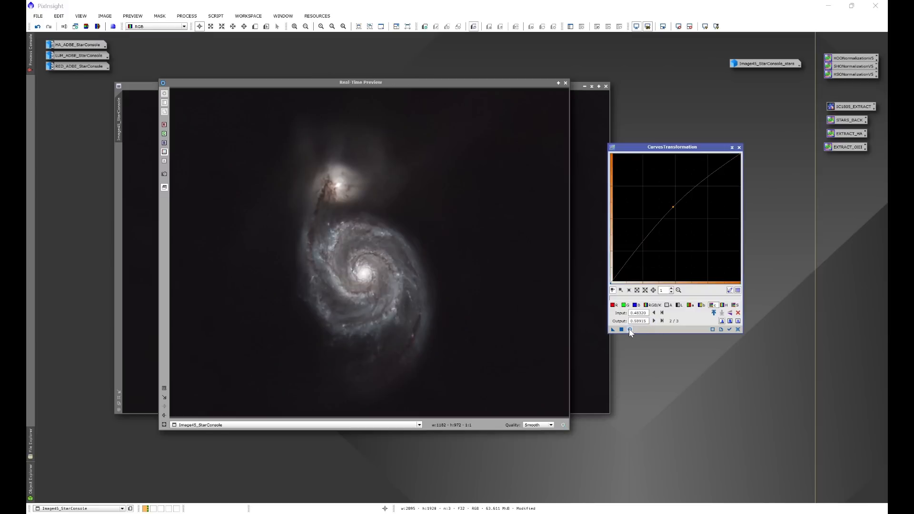
left_click(630, 330)
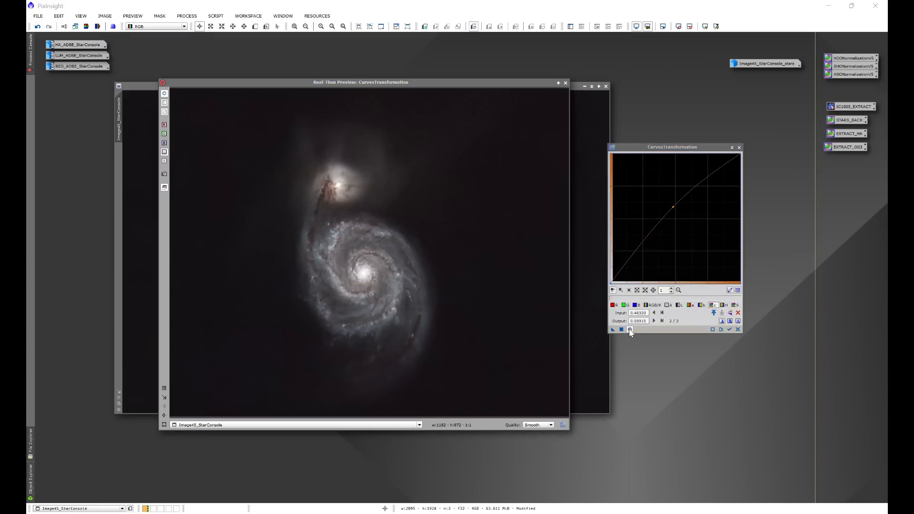
left_click(630, 330)
left_click(630, 329)
left_click(739, 330)
Step: Try a gentler second chrominance boost with the midpoint at about 0.483/0.558, compare its effect, and reset the curve
left_click_drag(290, 182, 446, 311)
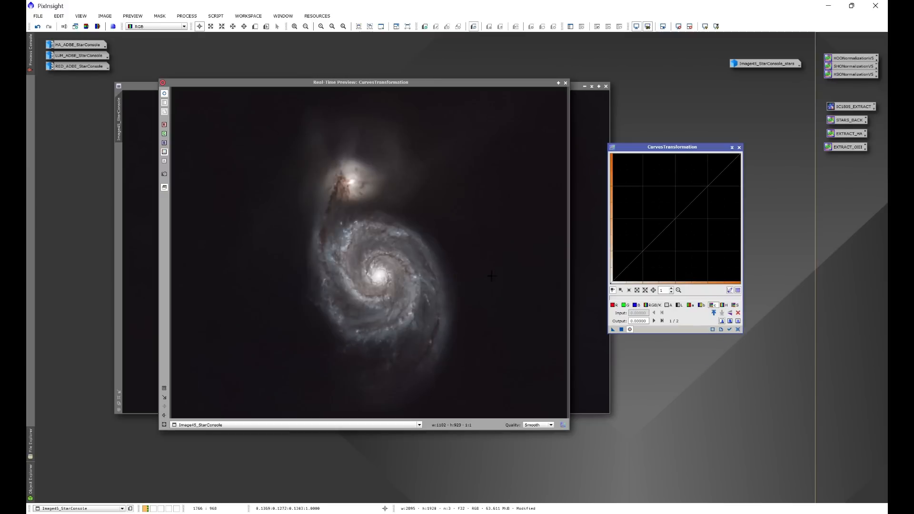
left_click_drag(677, 218, 674, 210)
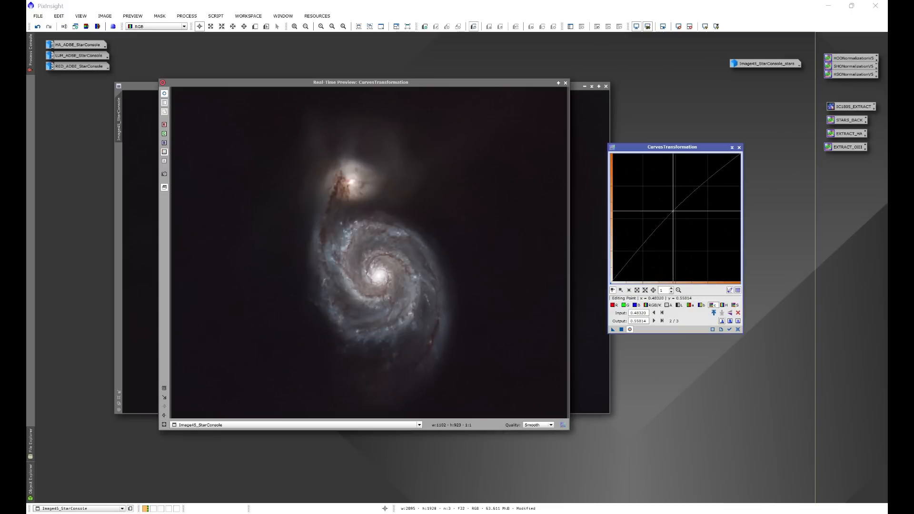
left_click(630, 329)
left_click(630, 330)
left_click(630, 329)
left_click(630, 329)
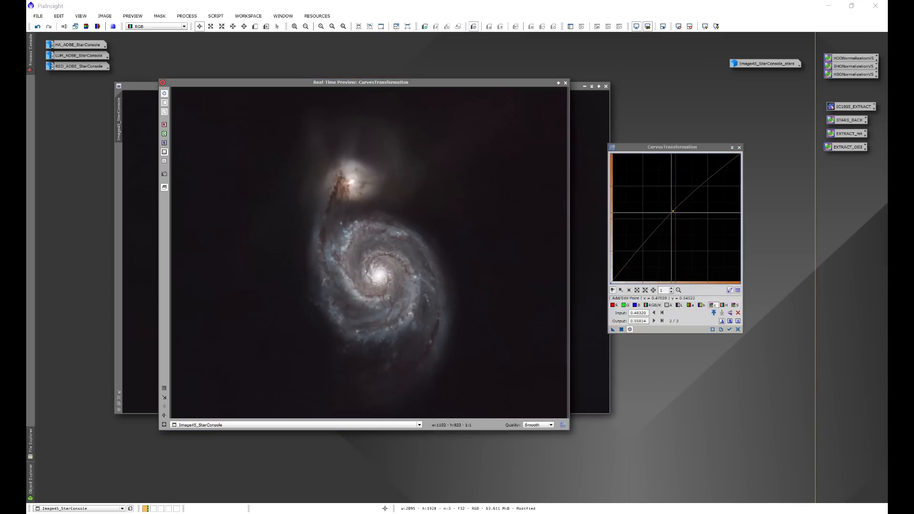
left_click_drag(674, 211, 685, 231)
left_click(738, 329)
Step: Raise the c curve's midpoint to about 0.501/0.584, check it against the unmodified preview, and apply it to the image
left_click(674, 210)
left_click_drag(673, 210, 674, 210)
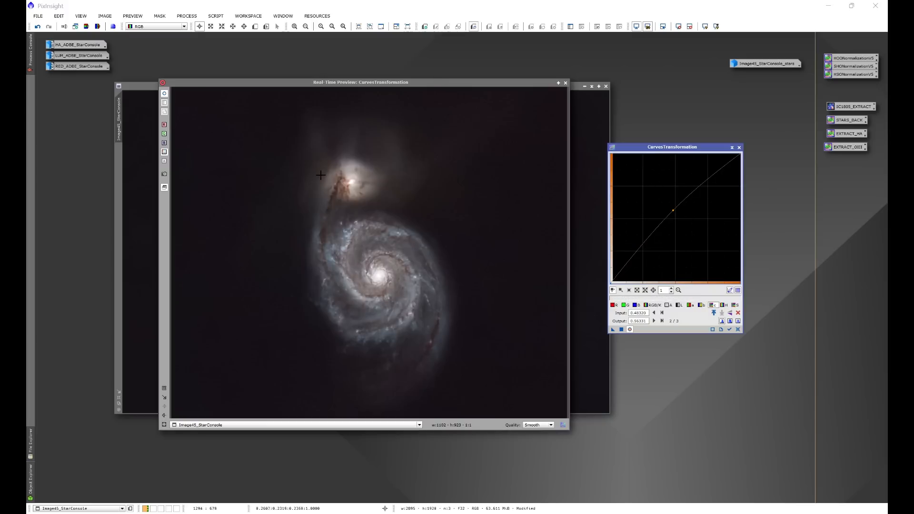
mouse_move(673, 210)
left_mouse_down()
mouse_move(668, 204)
mouse_move(676, 207)
left_mouse_up()
left_click(630, 330)
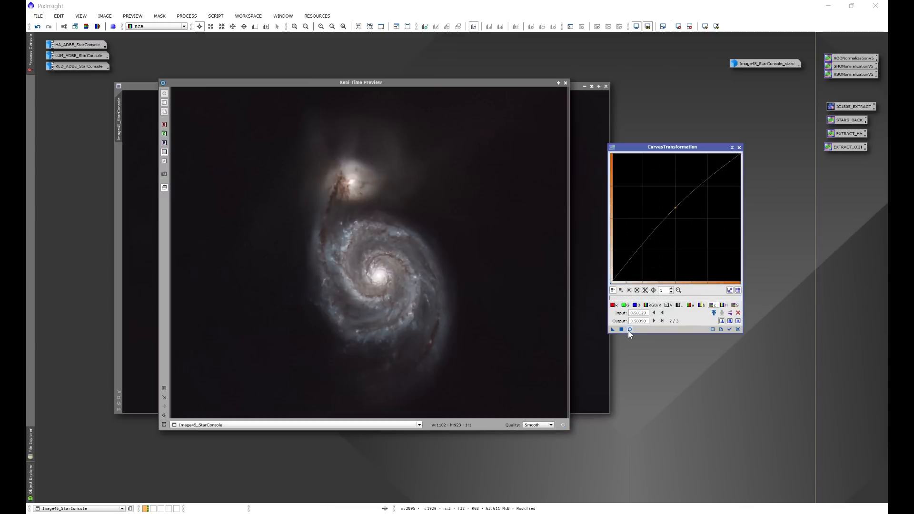
left_click(629, 330)
left_click(622, 329)
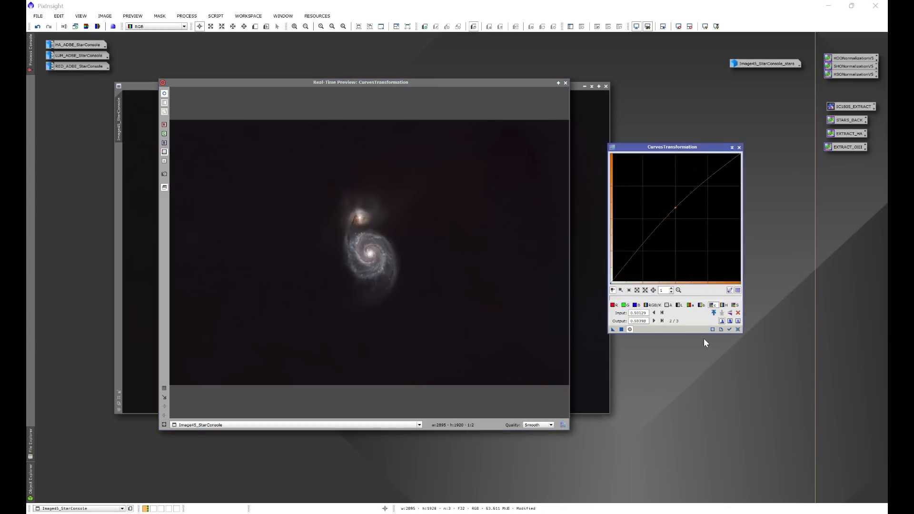
Step: Reset the curve, raise the S (saturation) curve's midpoint to about 0.496/0.612, and apply it to the image
left_click(739, 329)
left_click_drag(277, 175, 456, 315)
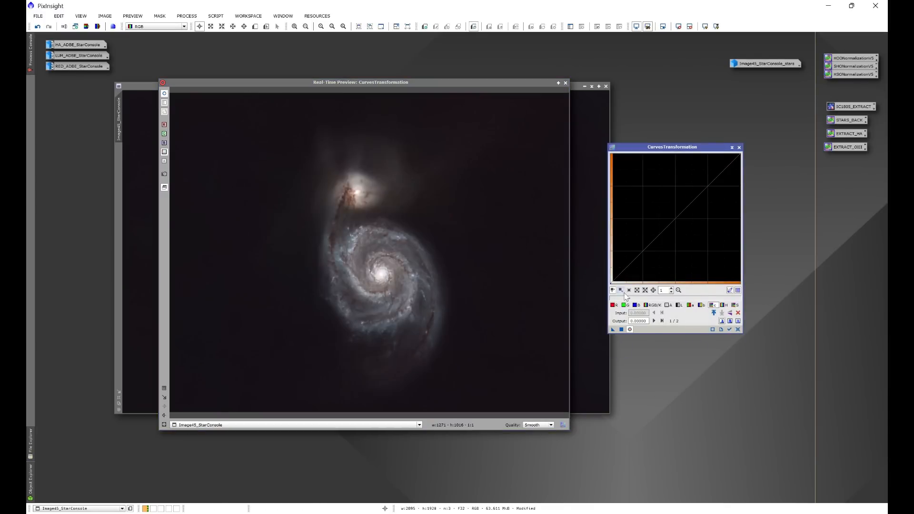
left_click(735, 305)
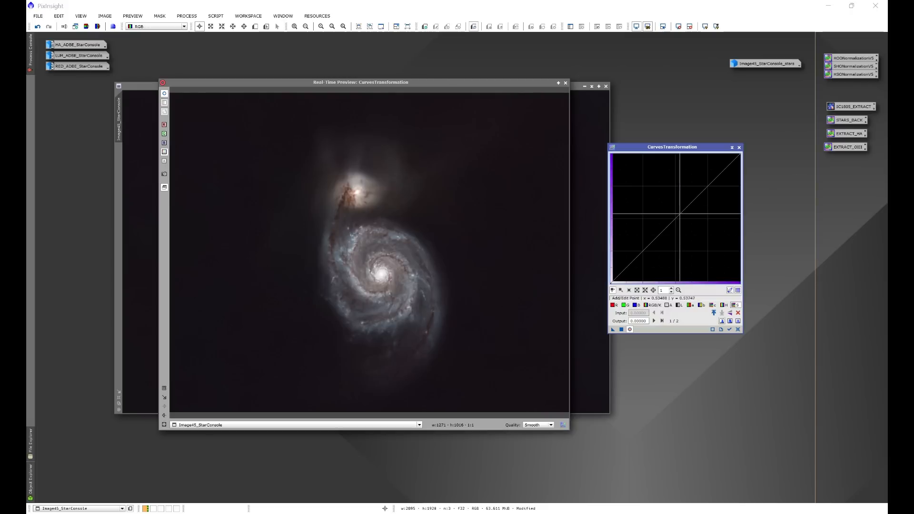
left_click_drag(681, 215, 675, 204)
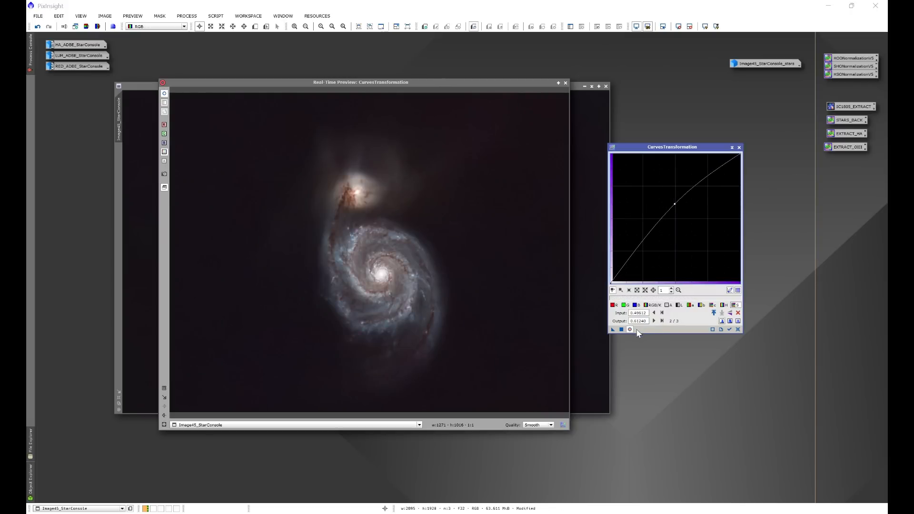
left_click_drag(613, 330, 625, 330)
Step: Reset the curve and shape a second saturation boost with the midpoint at about 0.512/0.620 on the enlarged galaxy
left_click(738, 329)
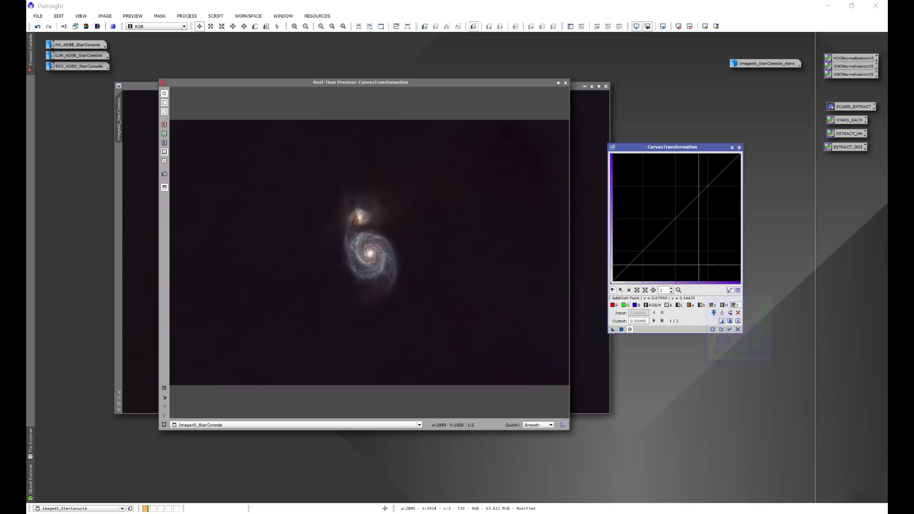
left_click(684, 208)
left_click_drag(683, 208, 677, 202)
left_click_drag(294, 183, 429, 310)
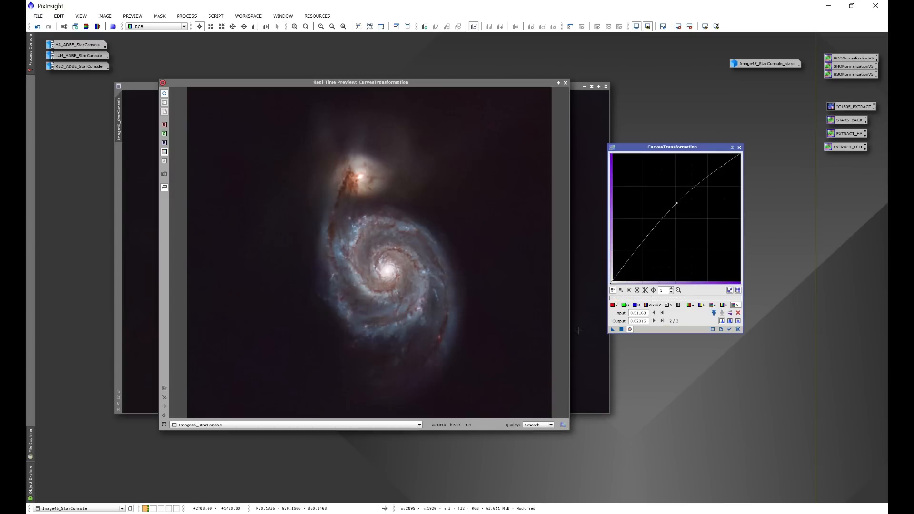
Step: Ease the saturation midpoint to about 0.525/0.612, compare its effect, then apply the curve to the image and reset it
left_click(630, 330)
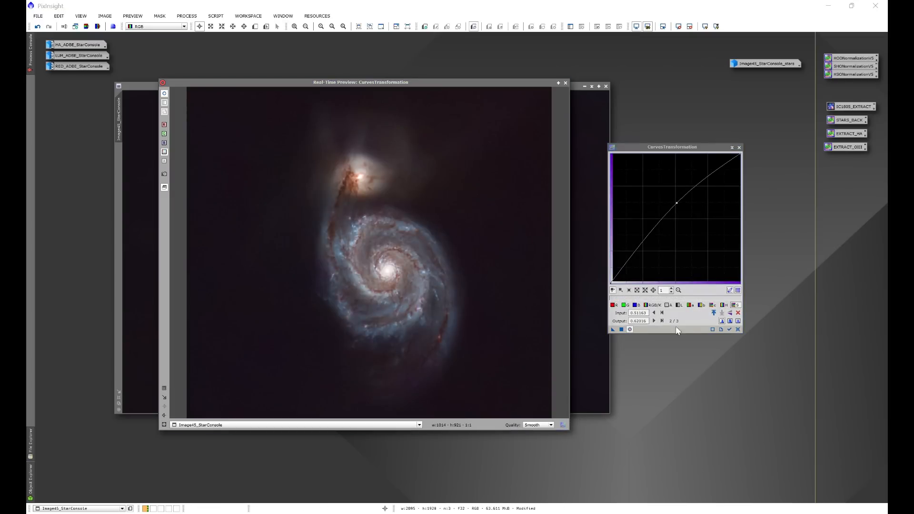
left_click_drag(677, 203, 678, 203)
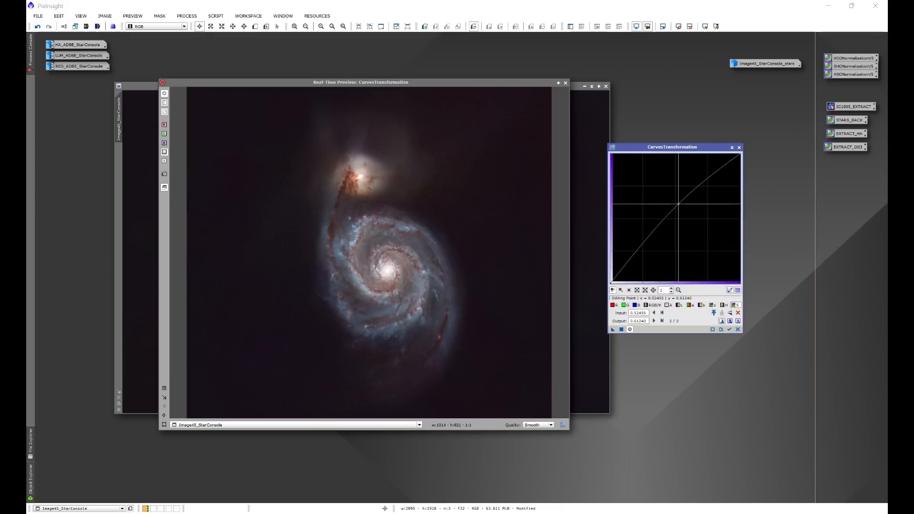
left_click(629, 329)
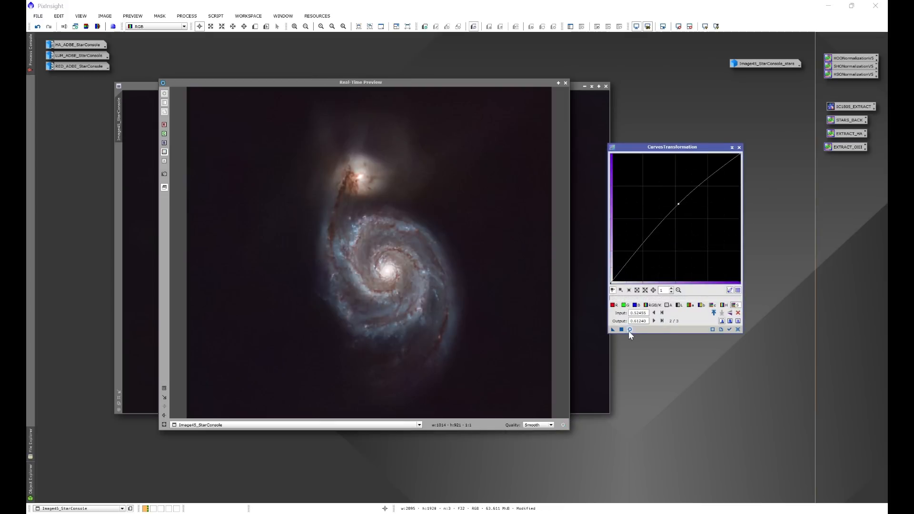
left_click(629, 330)
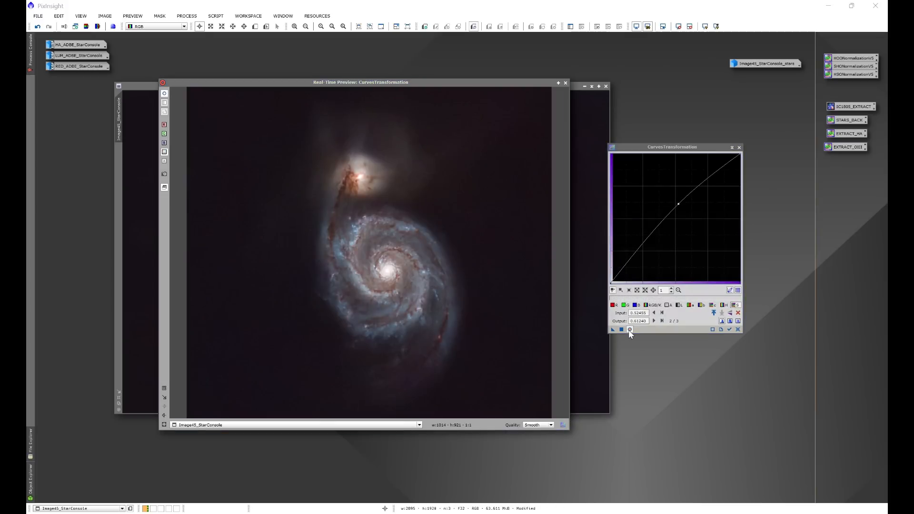
left_click_drag(622, 330, 733, 332)
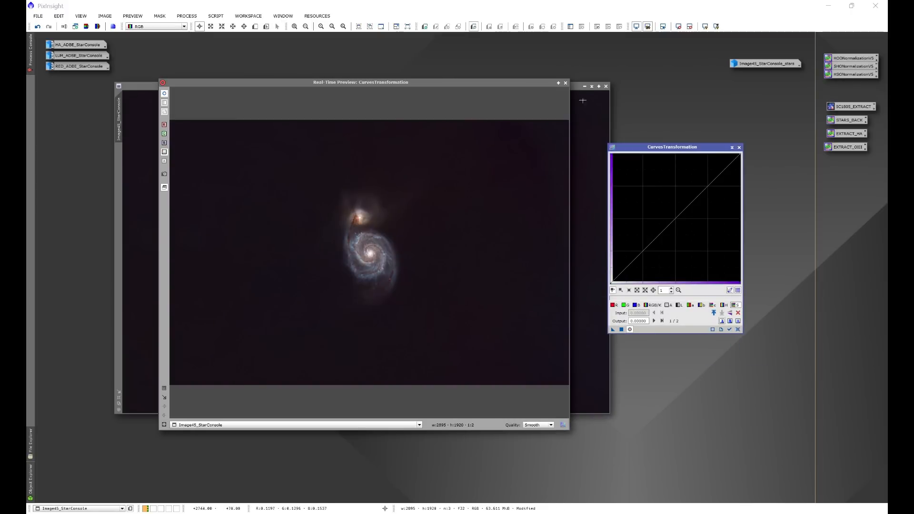
Step: Close the Real-Time Preview and move the CurvesTransformation window clear of the image to inspect the galaxy up close
left_click(566, 82)
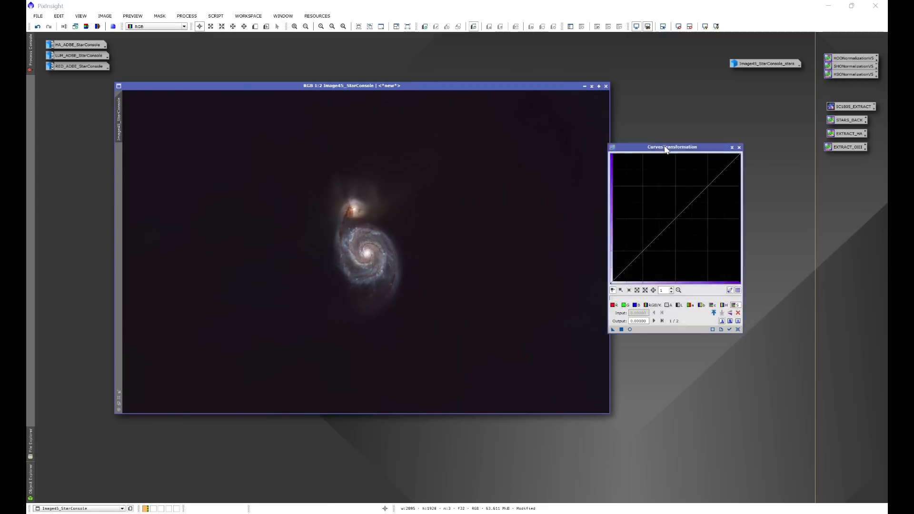
left_click_drag(672, 147, 719, 156)
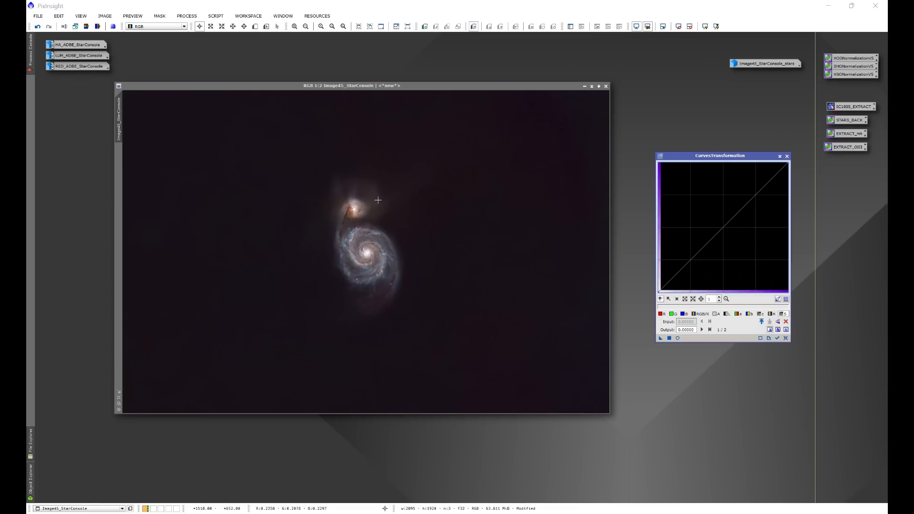
scroll(378, 200, "up", 2)
scroll(392, 352, "up", 1)
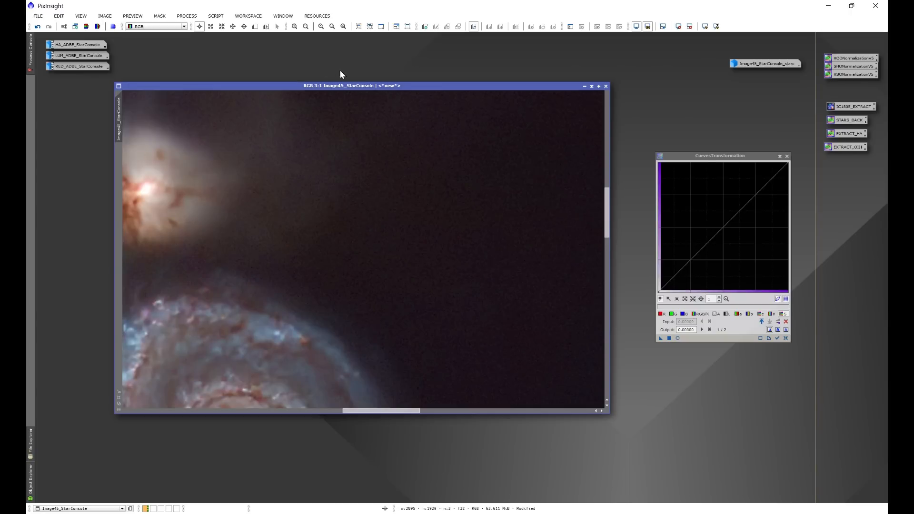
Step: Run NoiseXTerminator on Image45_StarConsole with all four HF and LF intensity and color denoise values set to 0.40
left_click(187, 16)
mouse_move(245, 28)
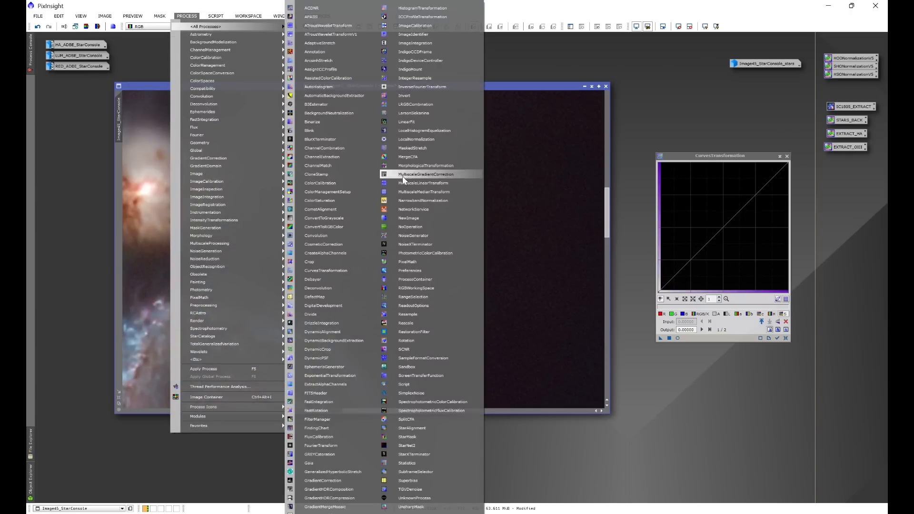
left_click(415, 244)
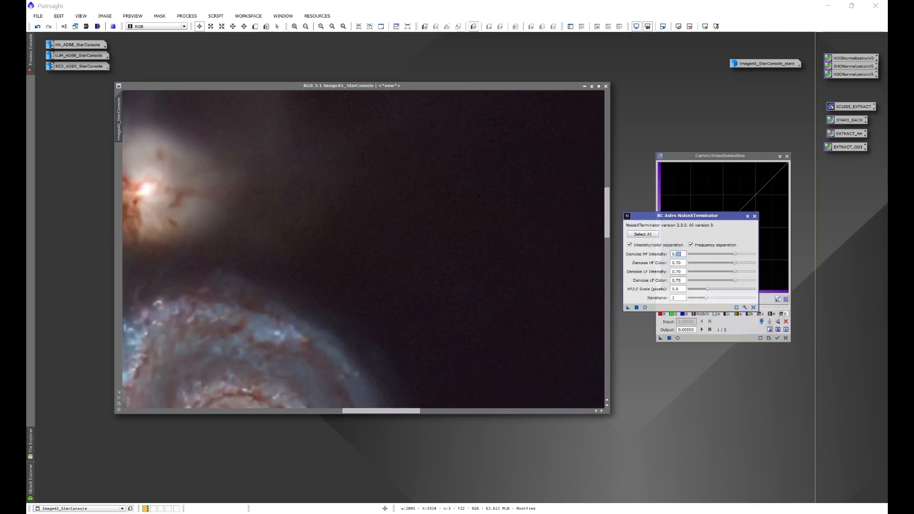
key("Tab")
key("Tab")
type("0.4")
left_click(681, 271)
left_click(637, 307)
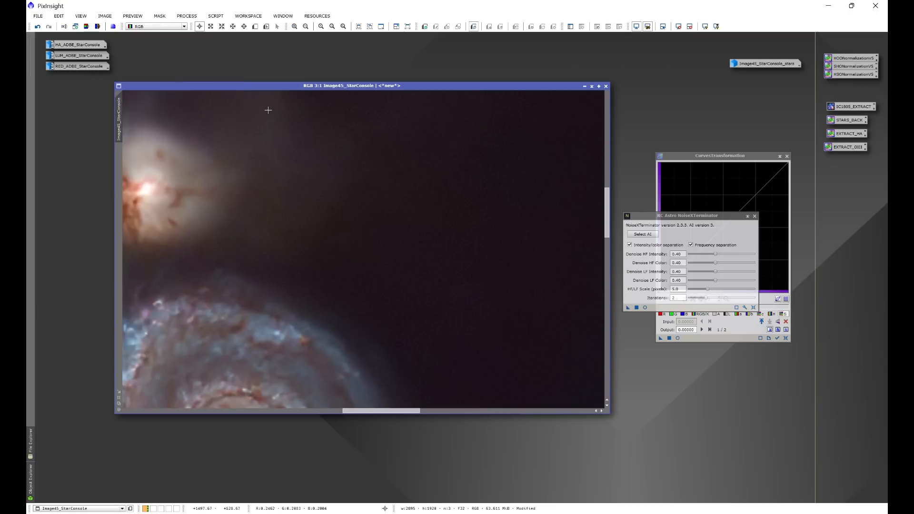
Step: Minimize the Image45_StarConsole window and close the NoiseXTerminator and CurvesTransformation dialogs
scroll(418, 310, "down", 1)
scroll(418, 309, "down", 2)
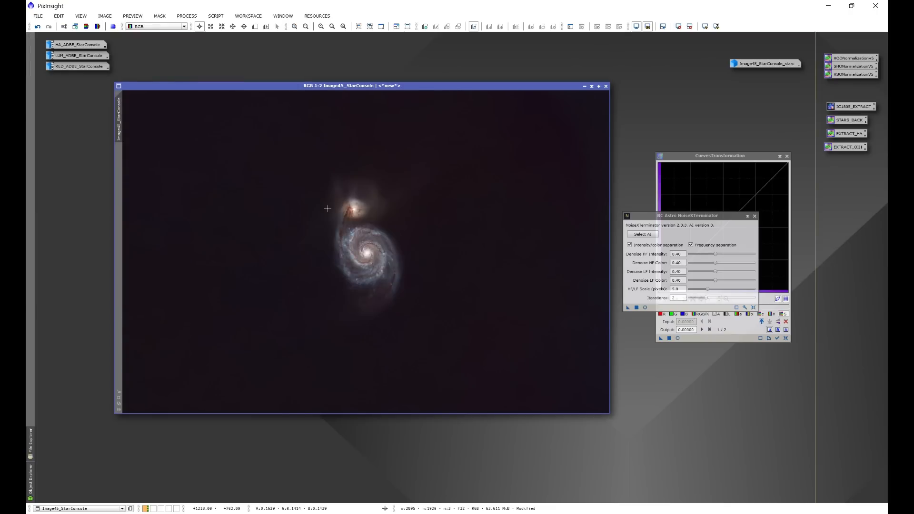
left_click(585, 86)
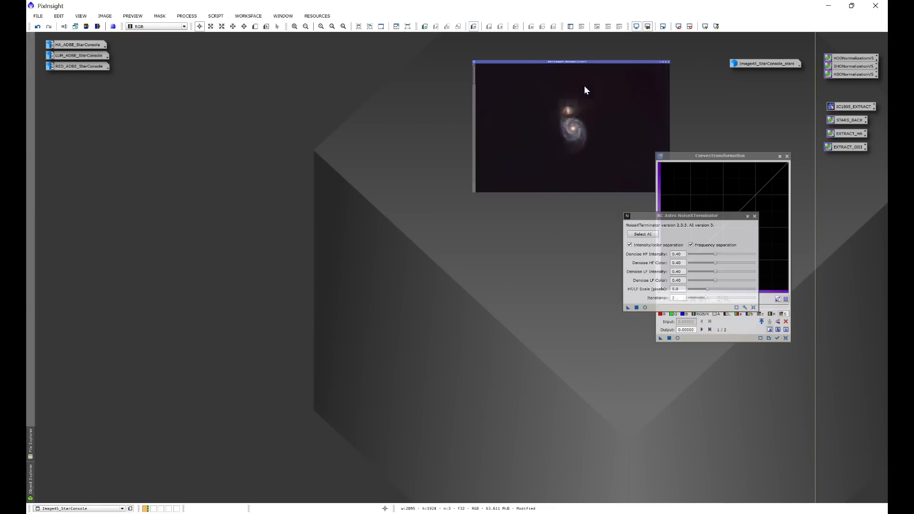
left_click(755, 217)
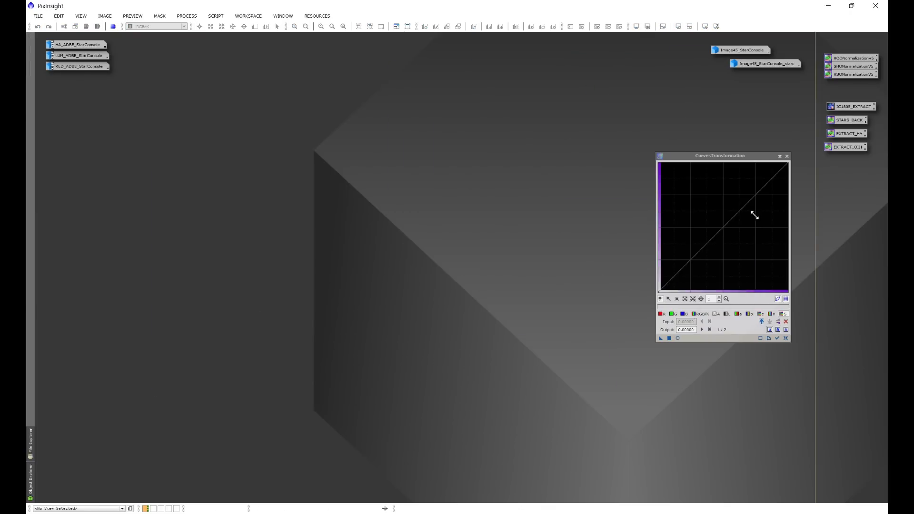
left_click(787, 157)
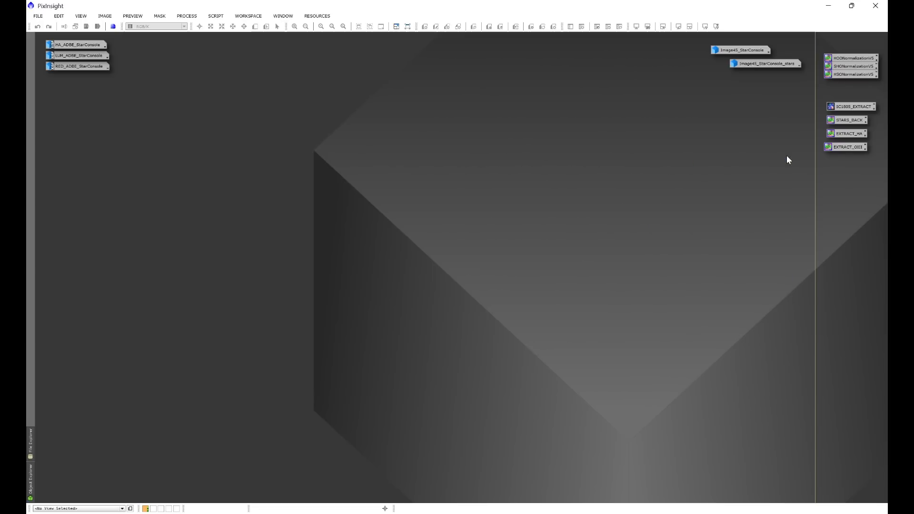
Step: Restore LUM_ADBE_StarConsole and run Statistical Stretch on it with a target median of 0.10, previewing the result before executing
left_click(78, 58)
double_click(78, 59)
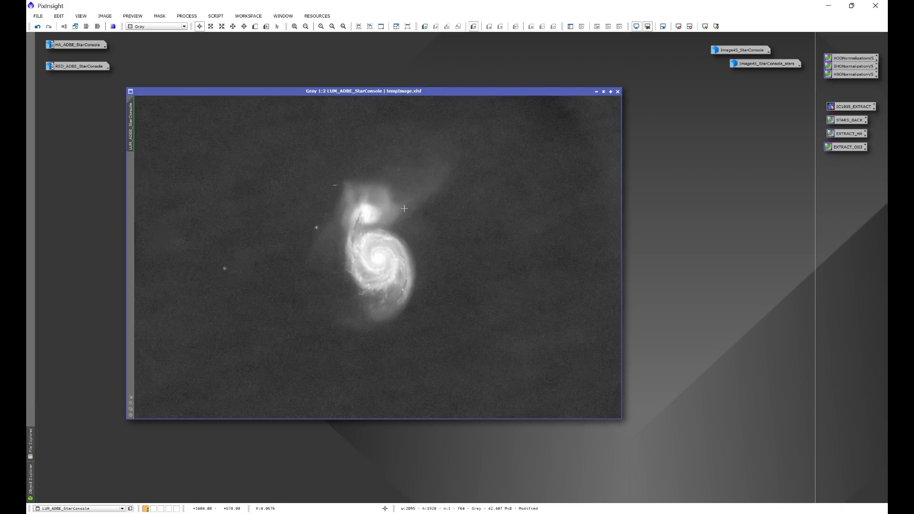
left_click(216, 16)
mouse_move(226, 142)
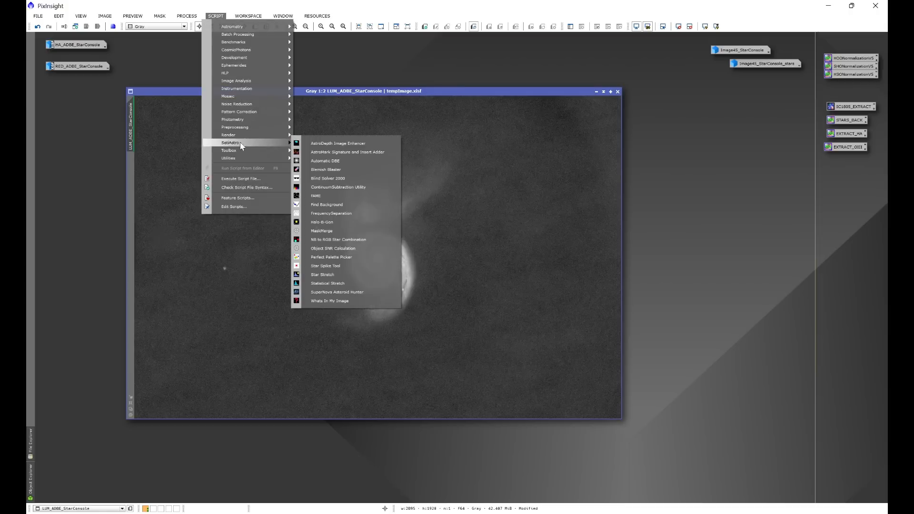
left_click(319, 285)
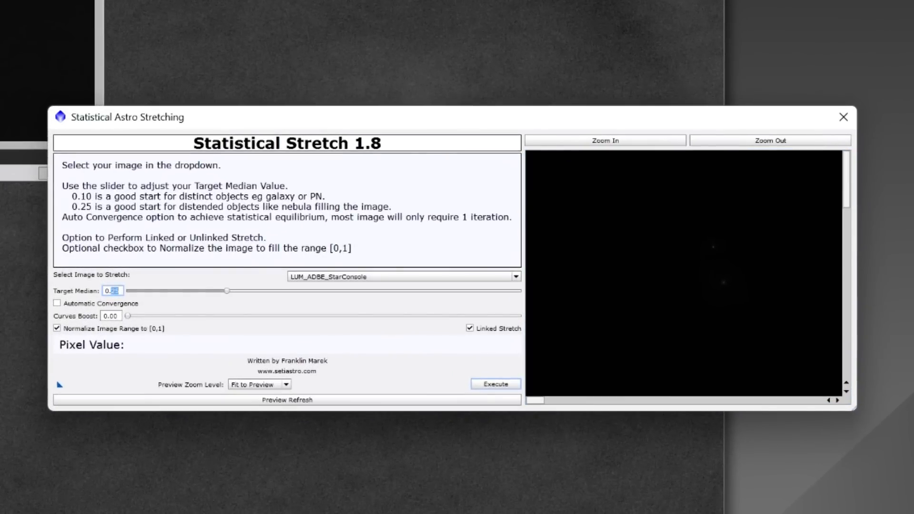
type("1")
key("Tab")
left_click(247, 399)
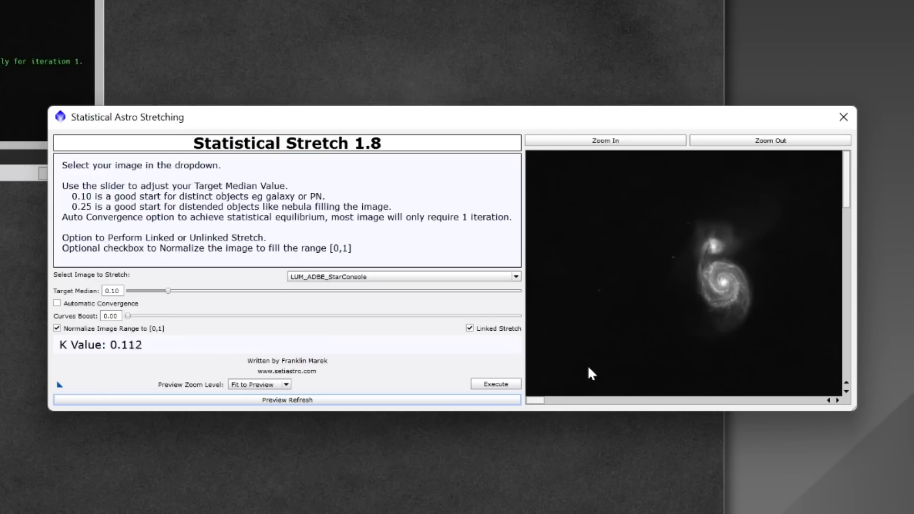
left_click(488, 388)
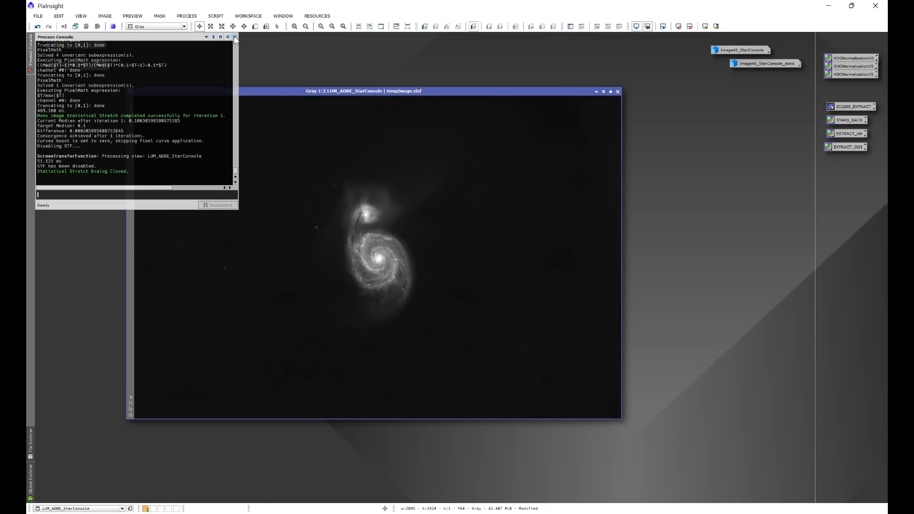
left_click(235, 36)
Step: Run NoiseXTerminator on LUM_ADBE_StarConsole with all four HF and LF intensity and color denoise values set to 0.70
scroll(415, 247, "up", 3)
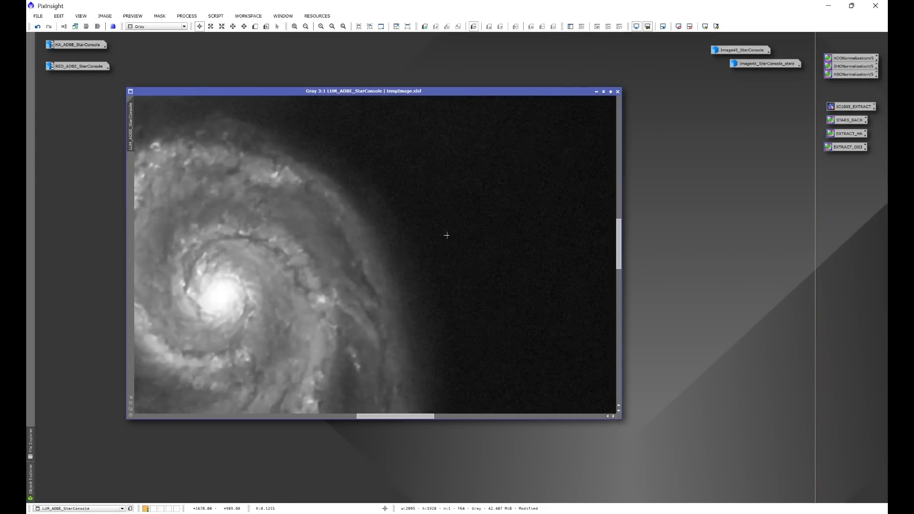
left_click(187, 16)
mouse_move(210, 26)
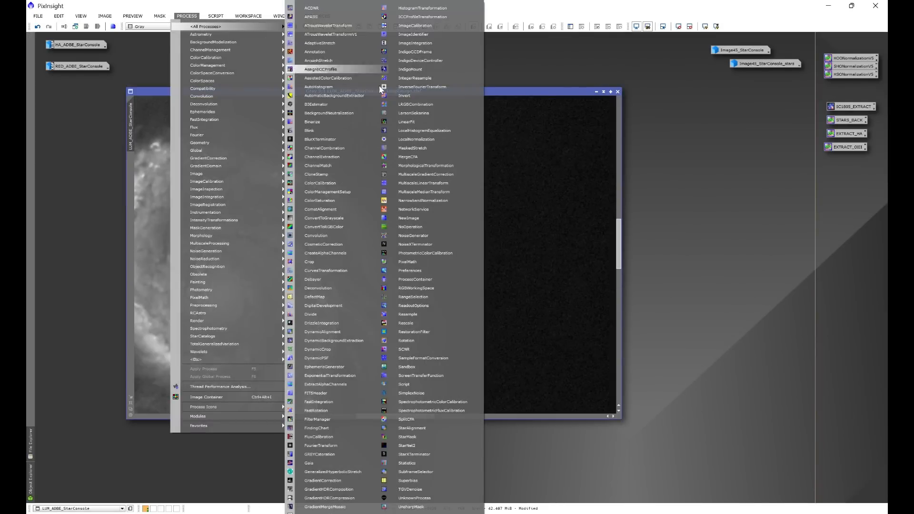
left_click(416, 246)
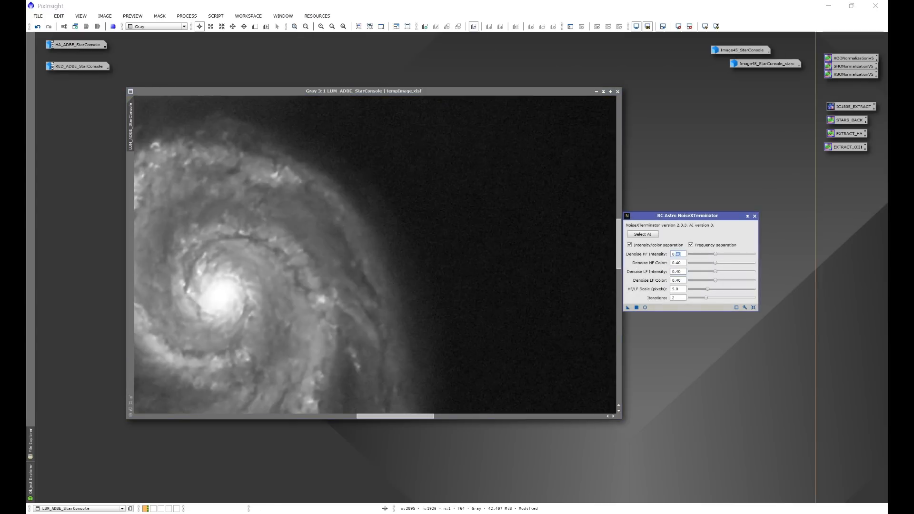
type("7")
left_click_drag(683, 263, 676, 280)
type("7")
left_click(682, 271)
type("77")
left_click_drag(628, 308, 531, 336)
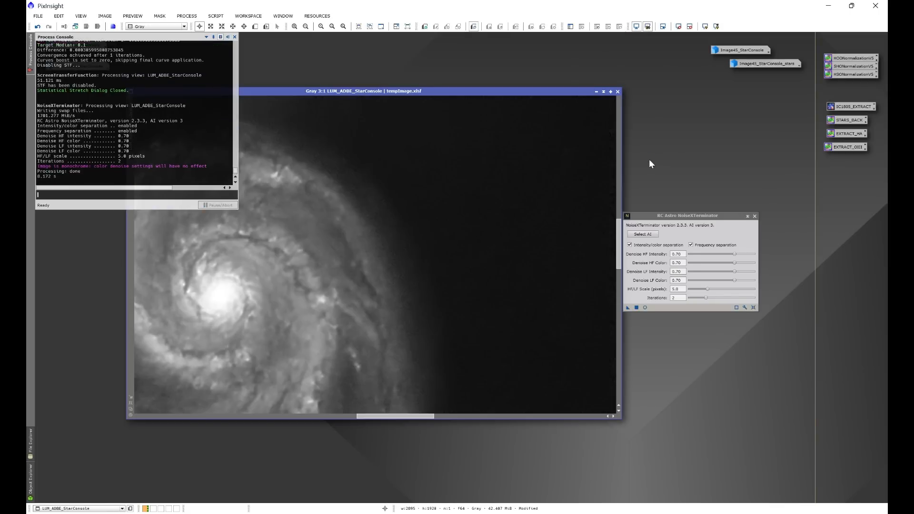
left_click(234, 37)
Step: Close NoiseXTerminator and set up CurvesTransformation beside the luminance image with the RGB/K channel and a Real-Time Preview
scroll(487, 251, "down", 3)
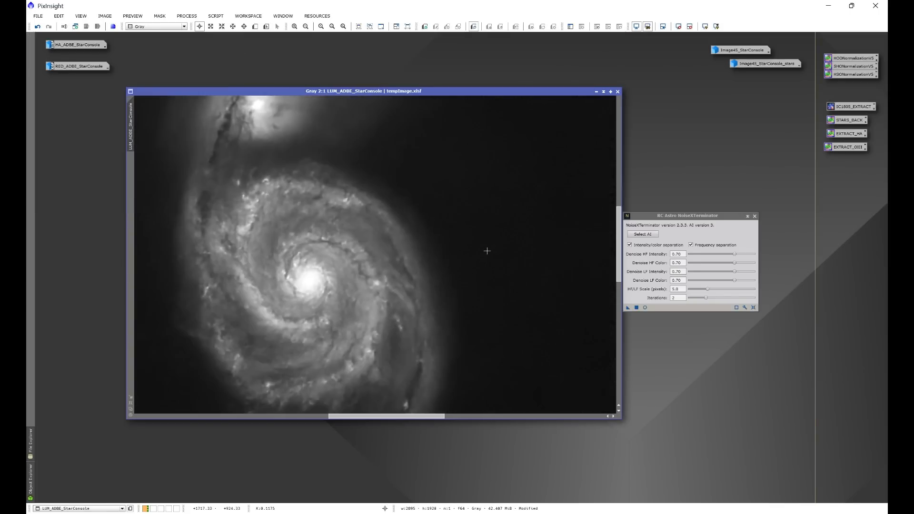
left_click(755, 217)
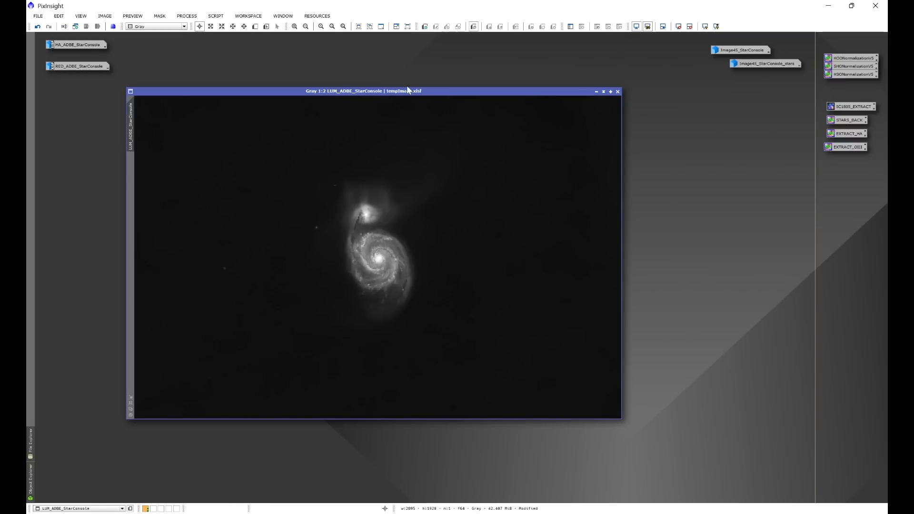
left_click(186, 16)
mouse_move(201, 25)
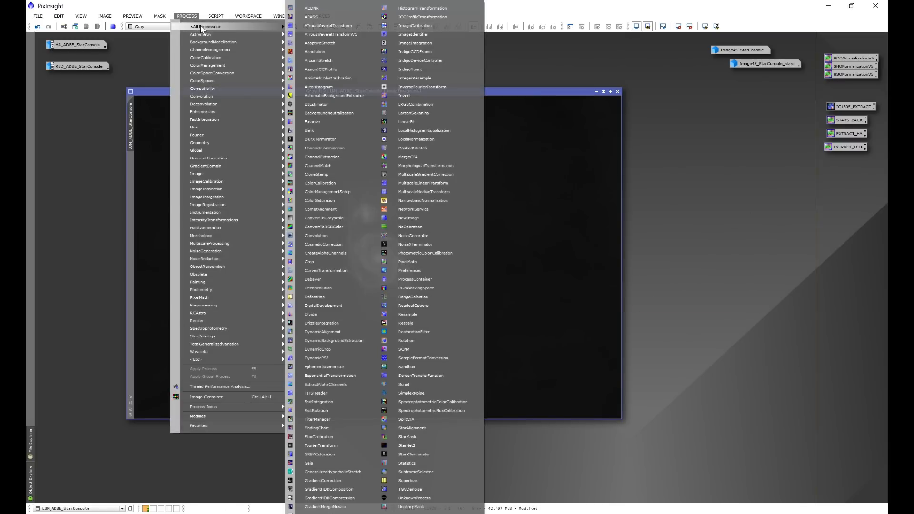
left_click(326, 271)
left_click_drag(718, 149, 687, 152)
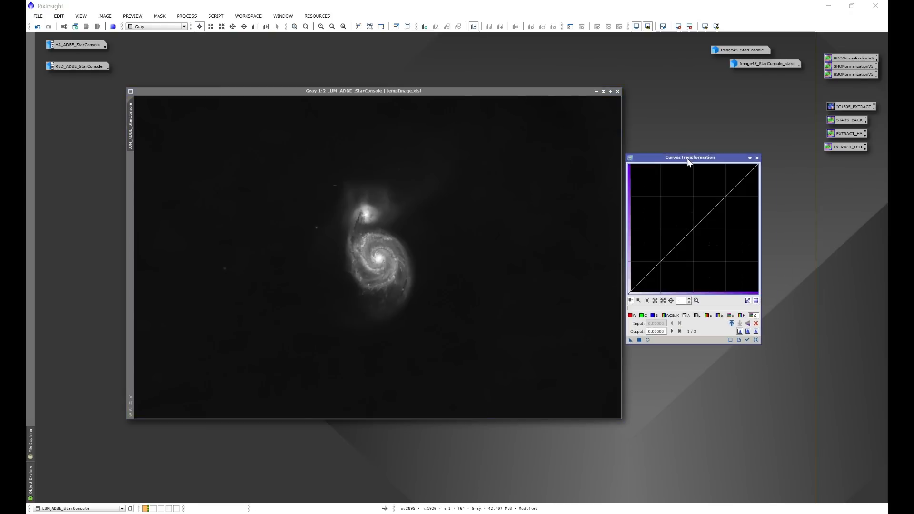
left_click(671, 317)
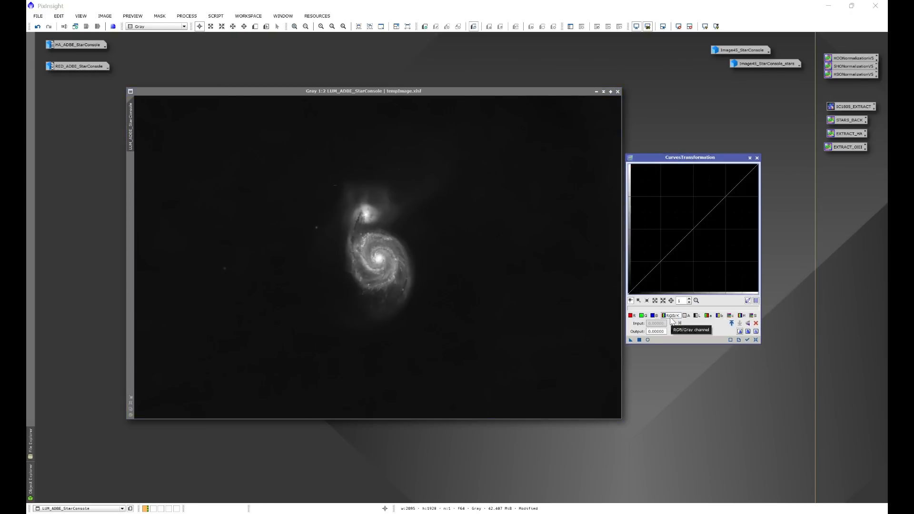
left_click(648, 340)
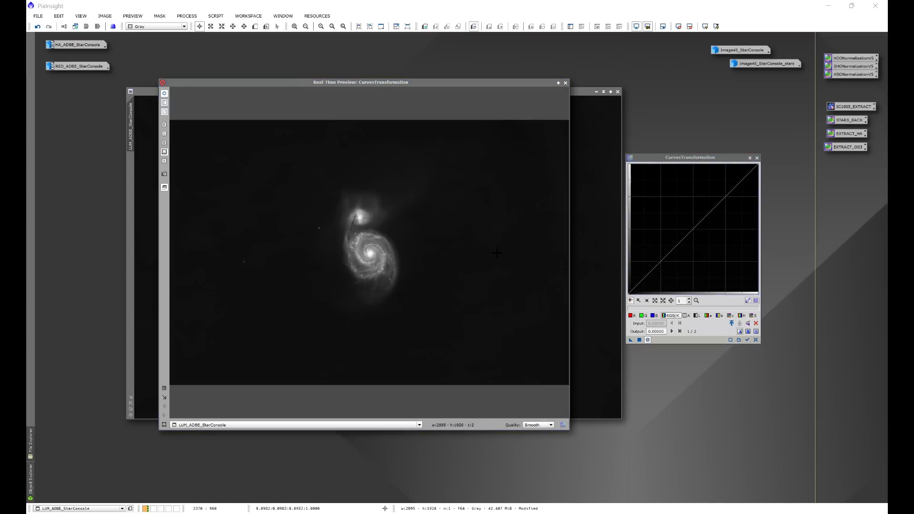
Step: Shape an RGB/K contrast curve with points at about 0.062/0.039 and 0.230/0.222, apply it to the luminance image and reset it
left_click(374, 205)
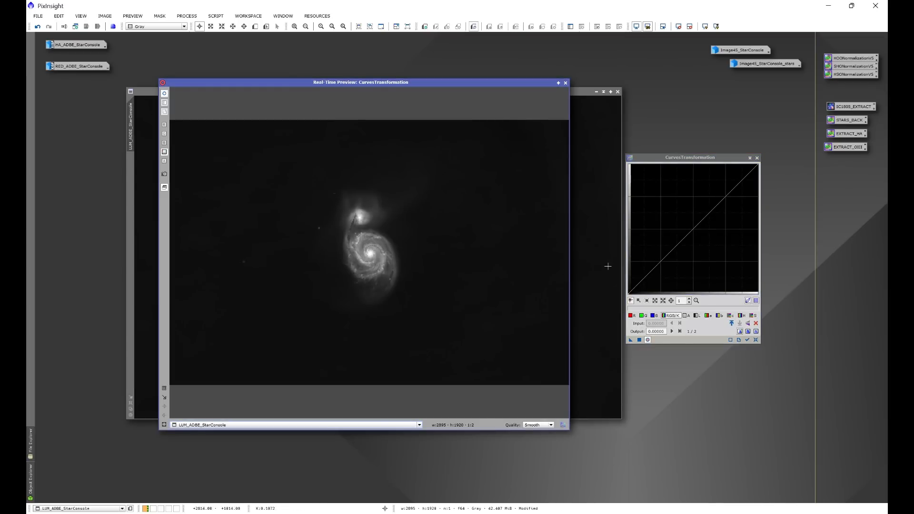
left_click(661, 263)
left_click_drag(661, 263, 662, 269)
left_click(638, 288)
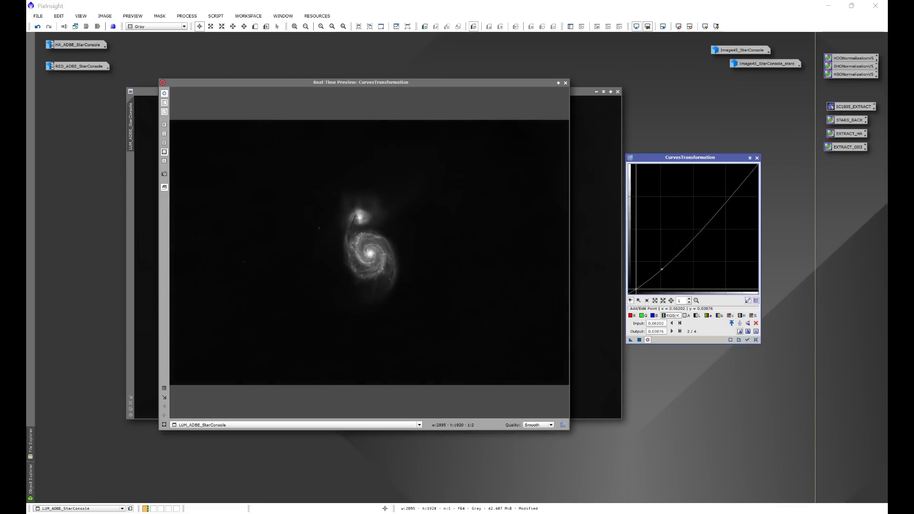
left_click_drag(662, 269, 658, 265)
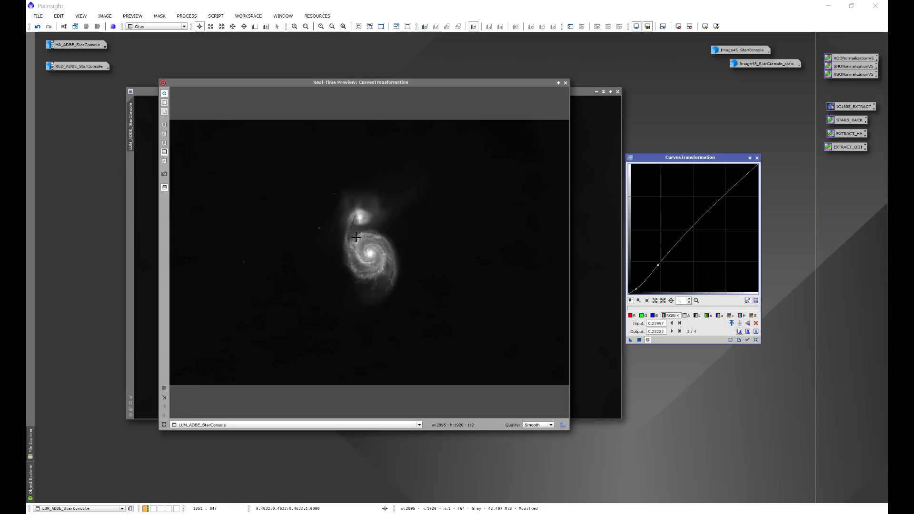
left_click(640, 340)
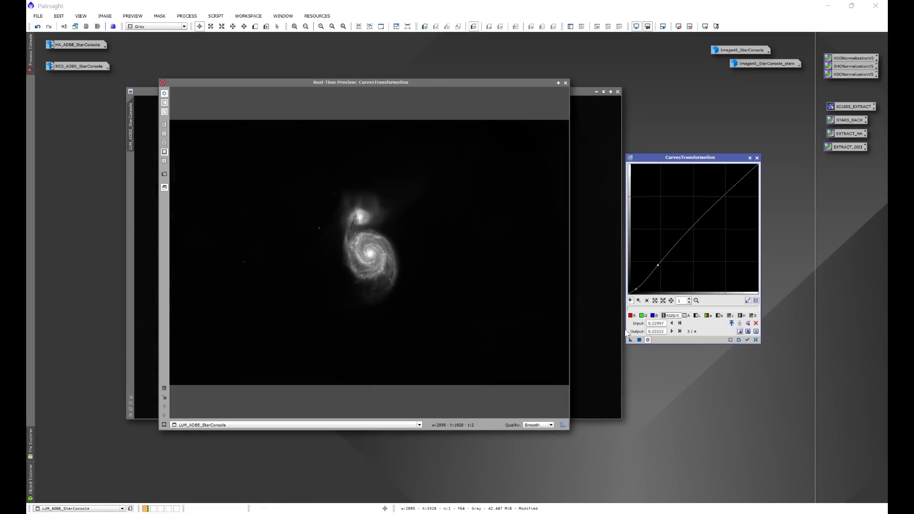
left_click(755, 340)
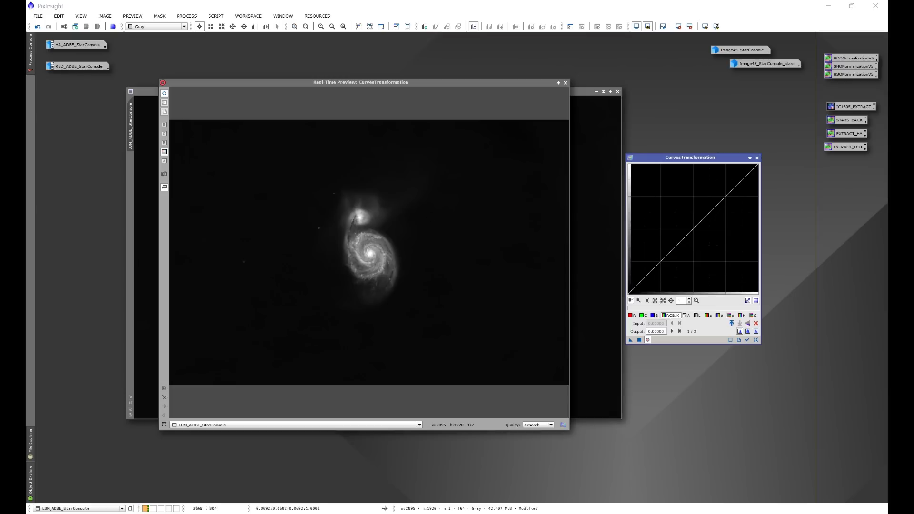
left_click(407, 197)
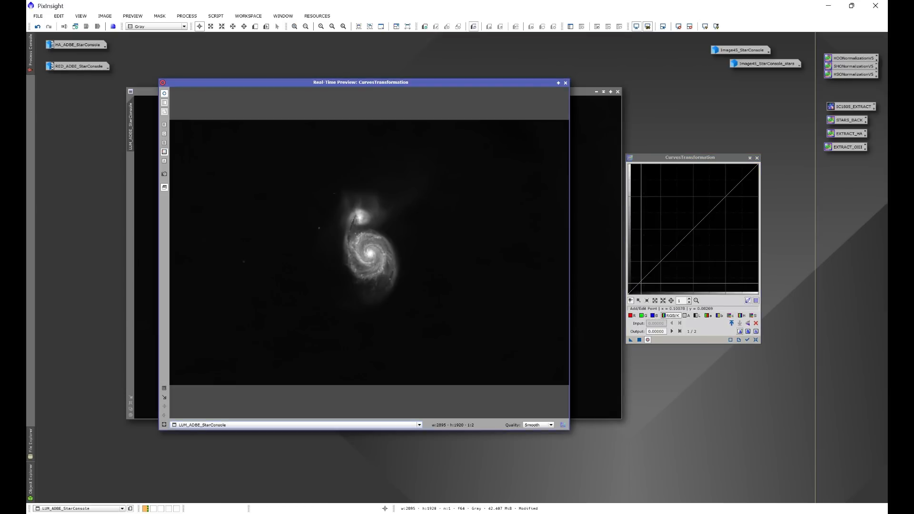
left_click(642, 283)
left_click_drag(642, 283, 644, 283)
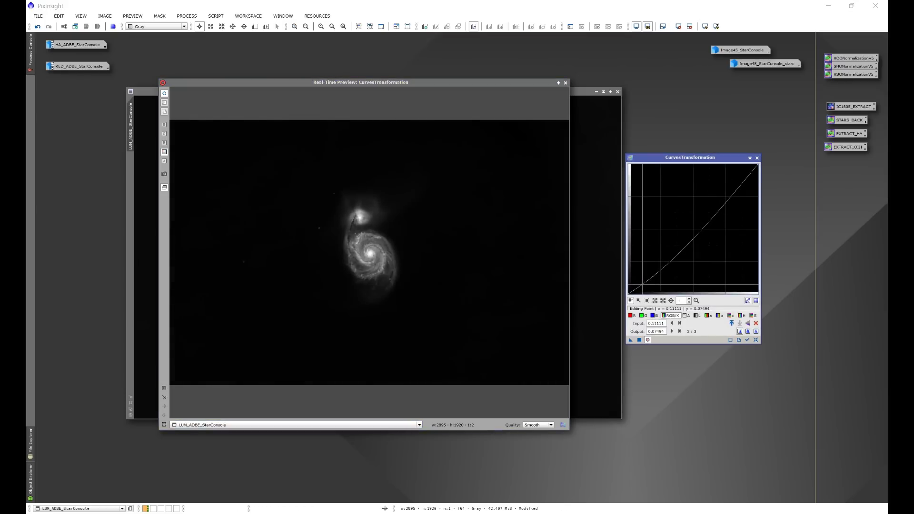
left_click_drag(632, 290, 633, 290)
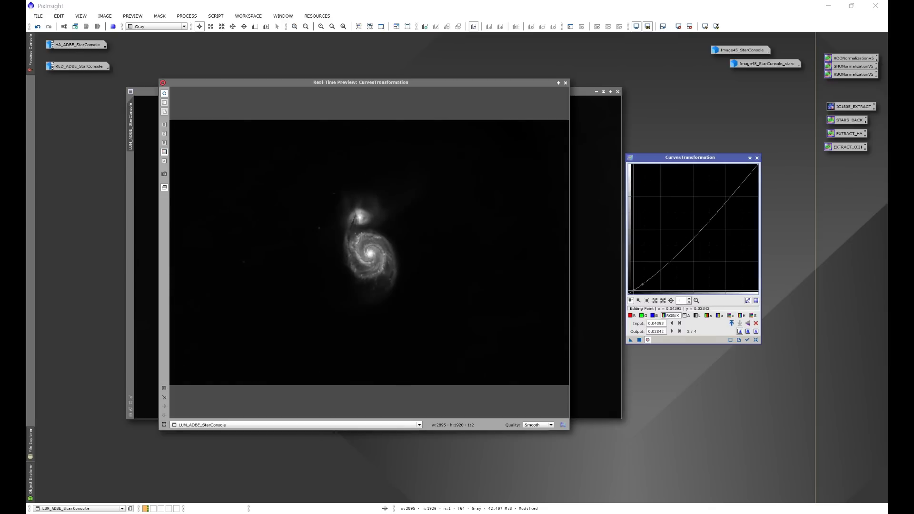
left_click(746, 340)
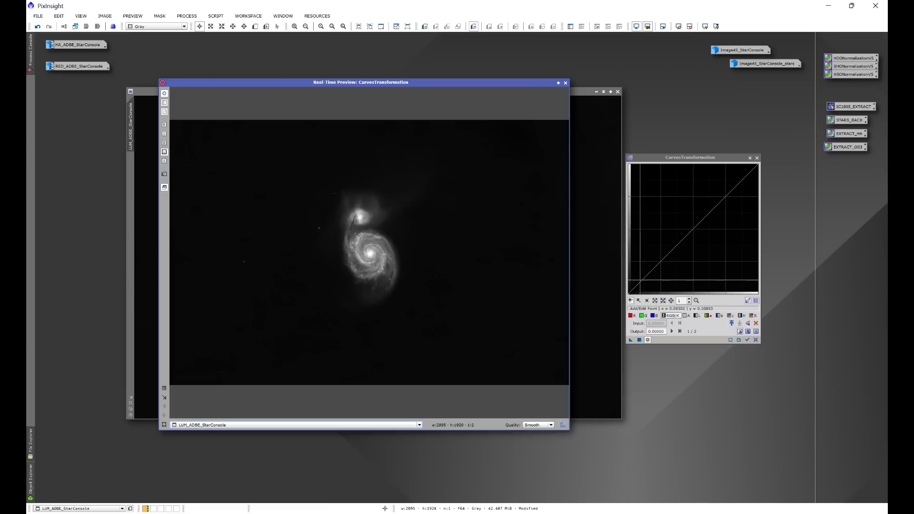
Step: Shape a curve with points at about 0.047/0.031 and 0.119/0.114, compare its effect, apply it to the luminance image and reset it
left_click(643, 280)
left_click_drag(642, 282, 643, 282)
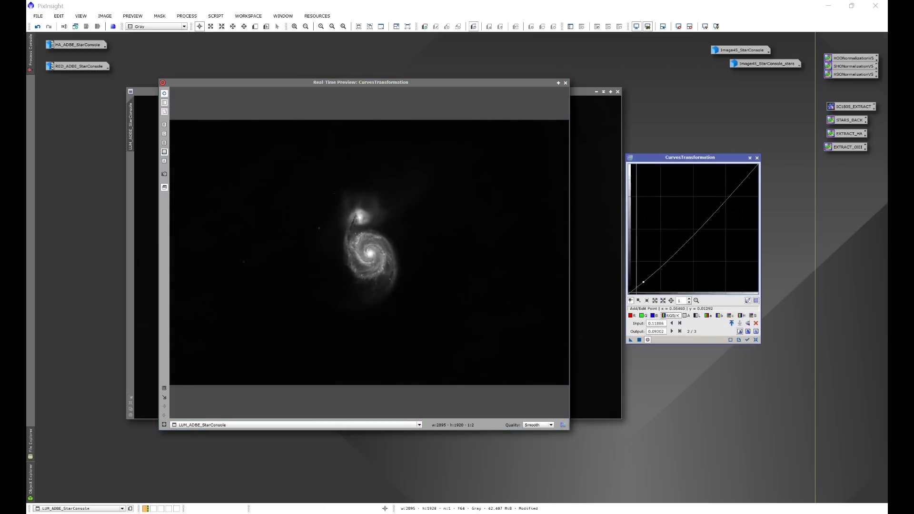
left_click(634, 289)
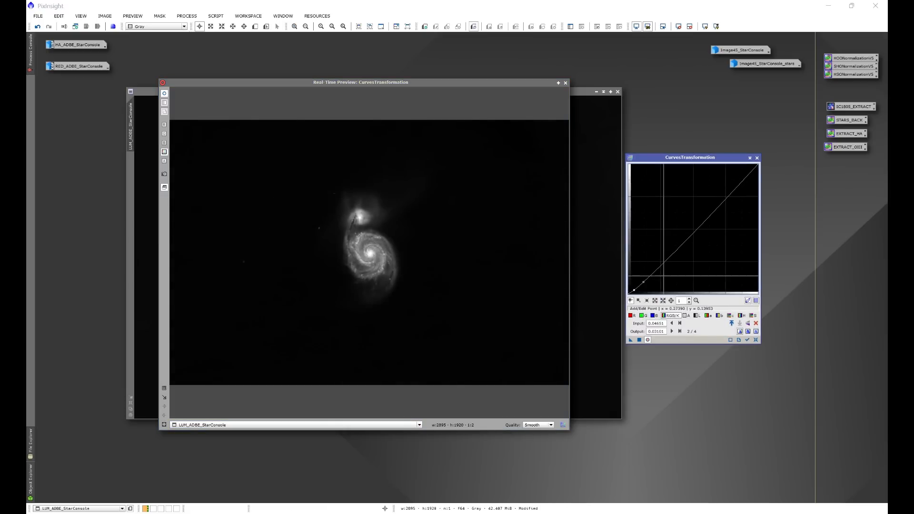
left_click_drag(644, 281, 644, 280)
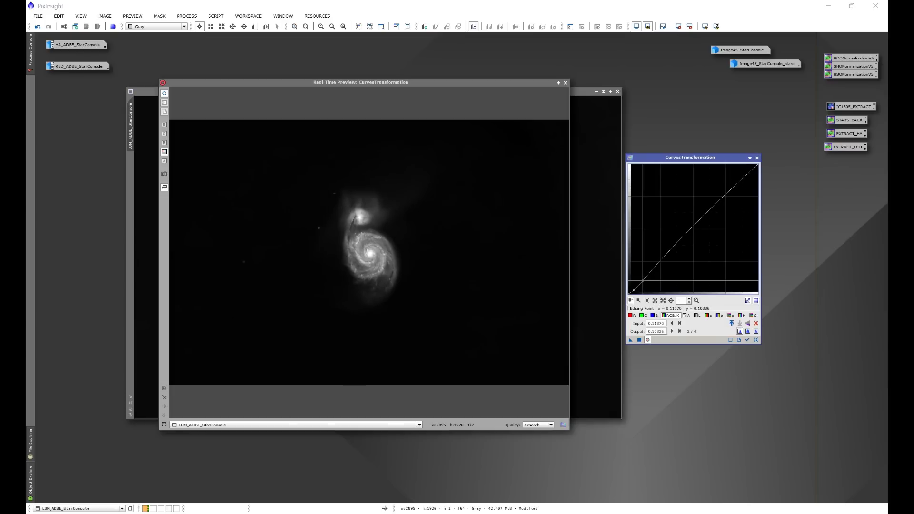
mouse_move(643, 281)
left_mouse_down()
mouse_move(641, 250)
mouse_move(644, 279)
left_mouse_up()
left_click(648, 340)
left_click(647, 341)
left_click_drag(631, 340, 640, 340)
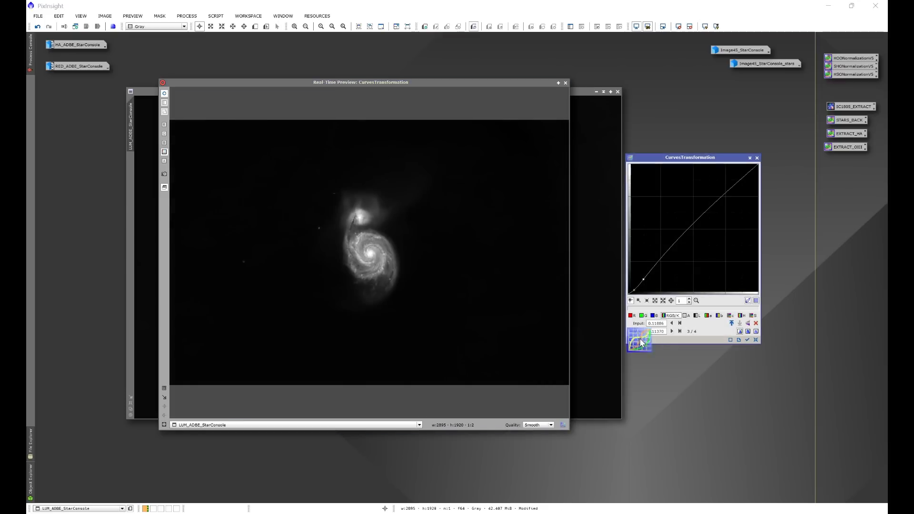
left_click(756, 340)
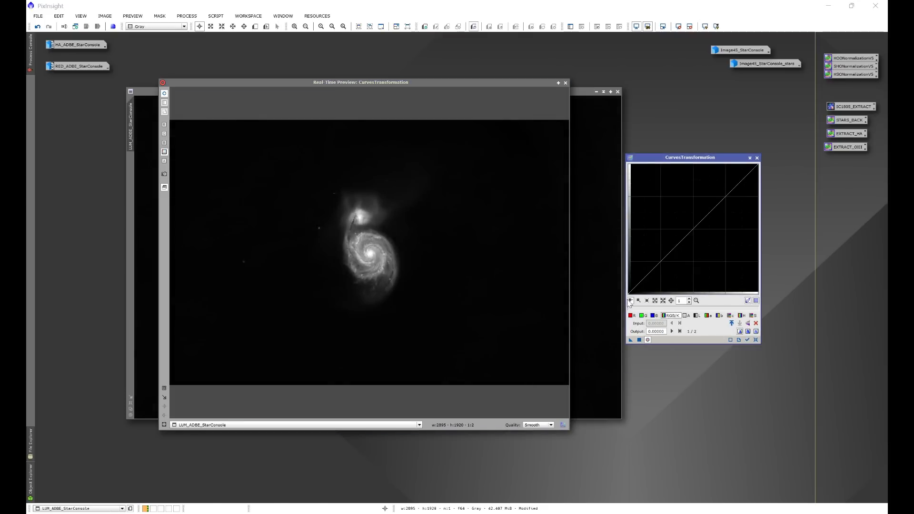
Step: Try an RGB/K curve with a lowered shadow point and a second point at about 0.173/0.163
left_click(387, 210)
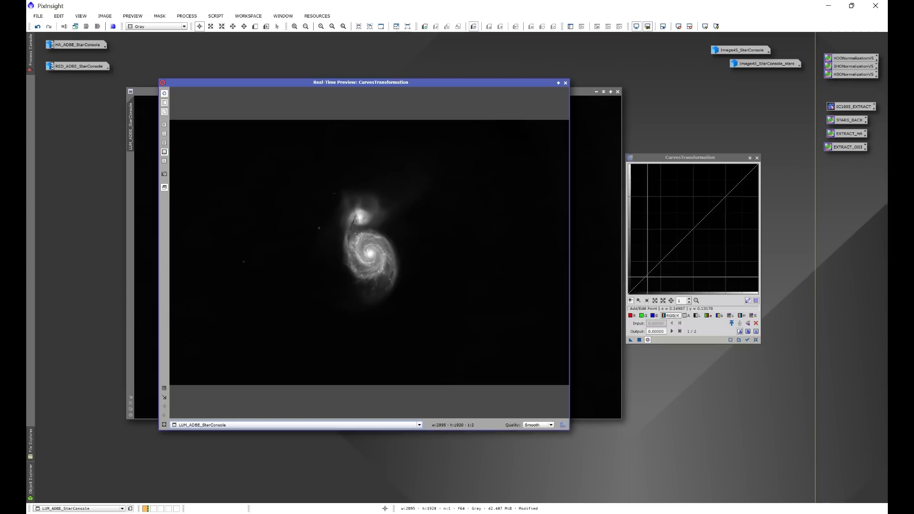
left_click(649, 278)
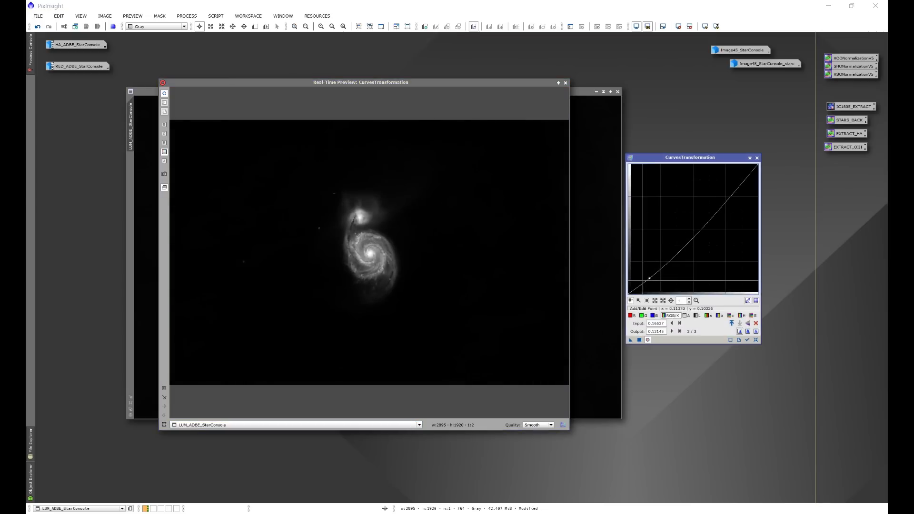
left_click(636, 289)
left_click_drag(646, 280, 649, 274)
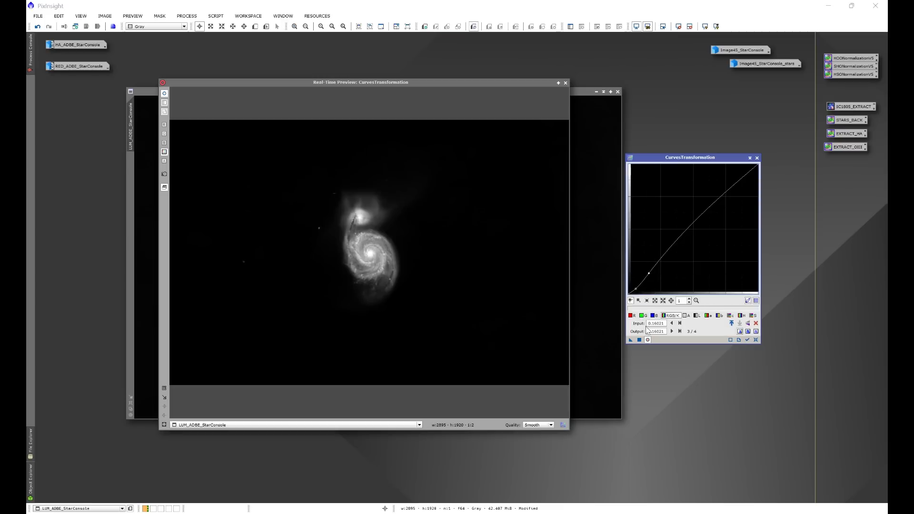
left_click_drag(649, 274, 651, 272)
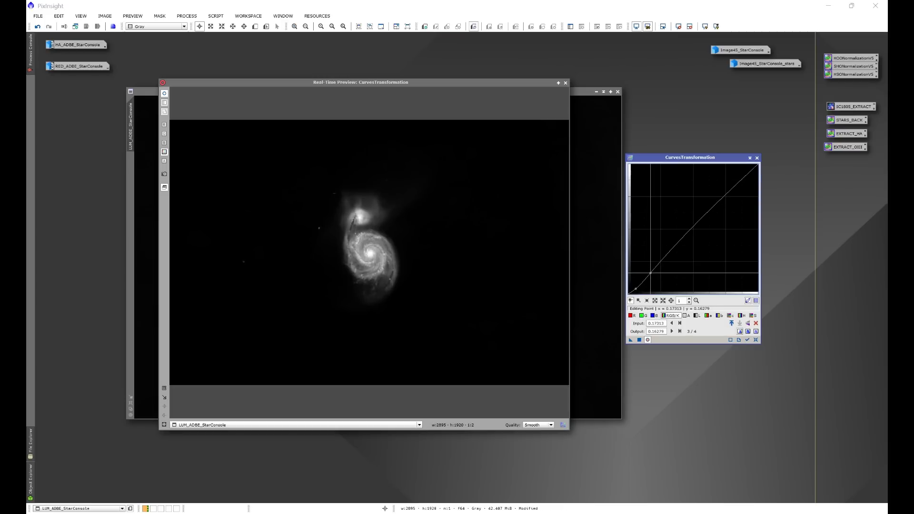
Step: Compare the luminance preview with and without the trial curve and reset the curve without applying it
left_click(647, 340)
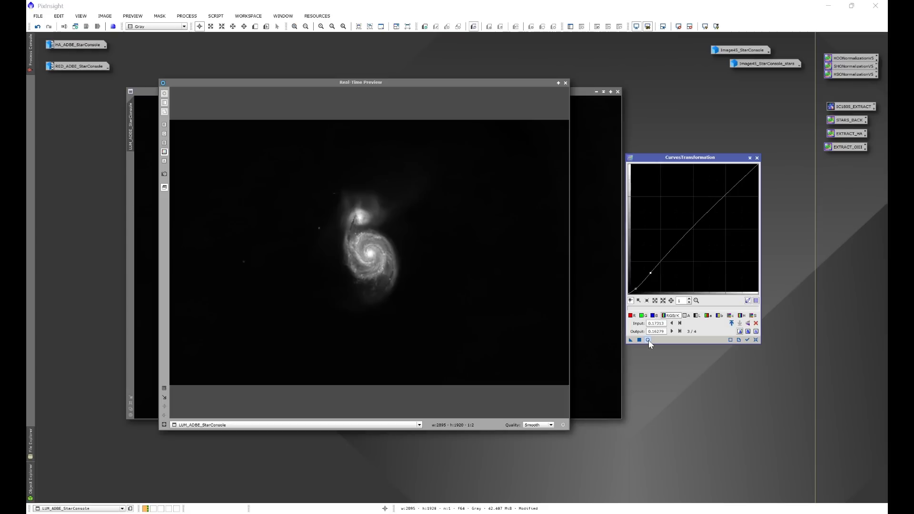
left_click(648, 340)
left_click(648, 340)
left_click(648, 340)
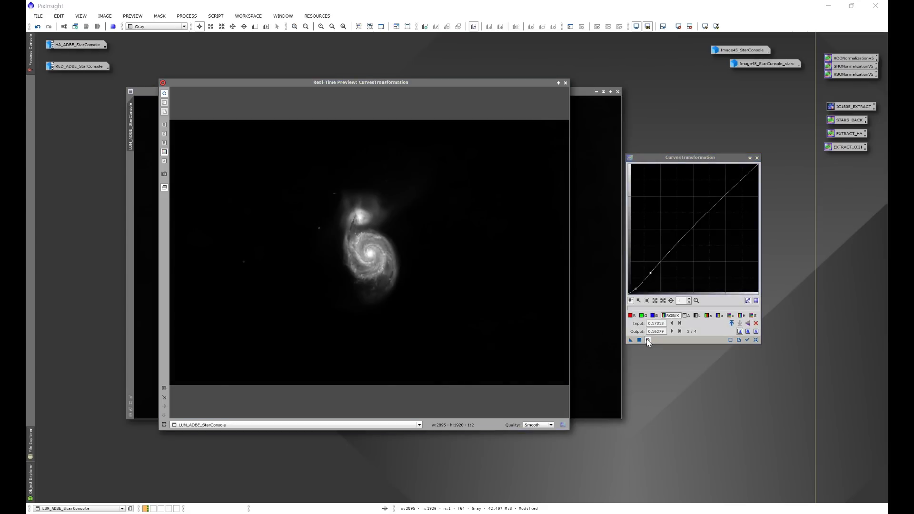
left_click(648, 340)
left_click(648, 340)
left_click(648, 340)
left_click(755, 340)
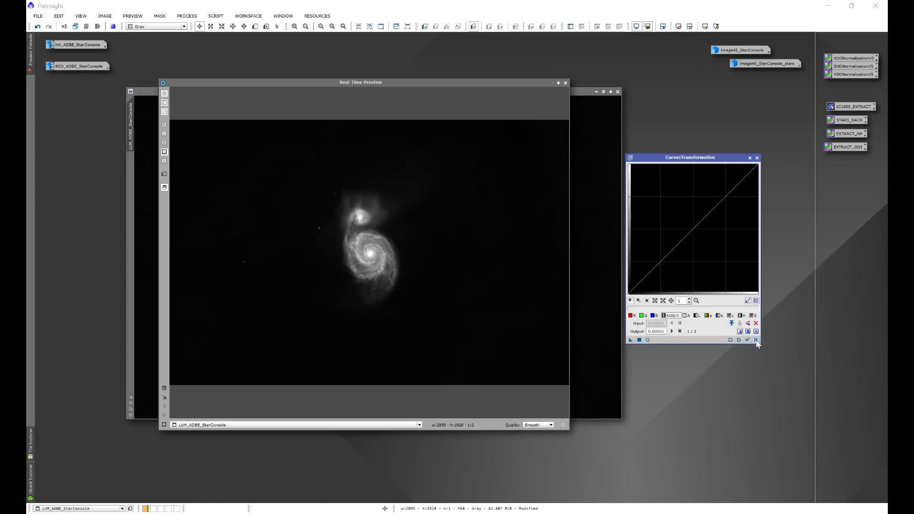
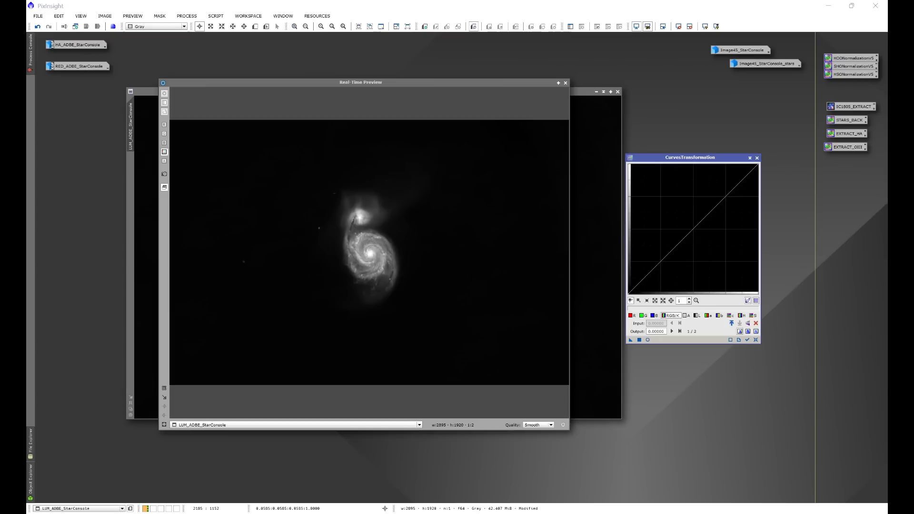
Step: Close the Real-Time Preview, inspect the luminance image around the galaxy and close CurvesTransformation
left_click(566, 82)
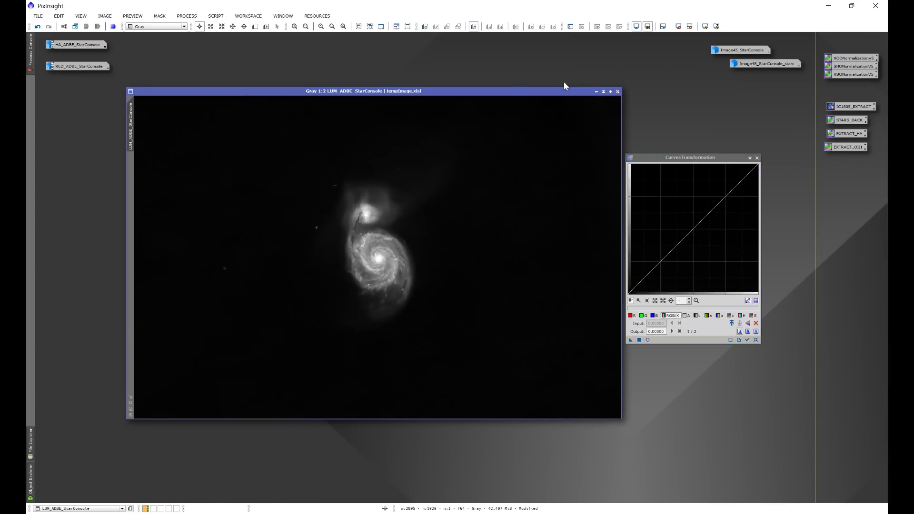
scroll(393, 236, "up", 3)
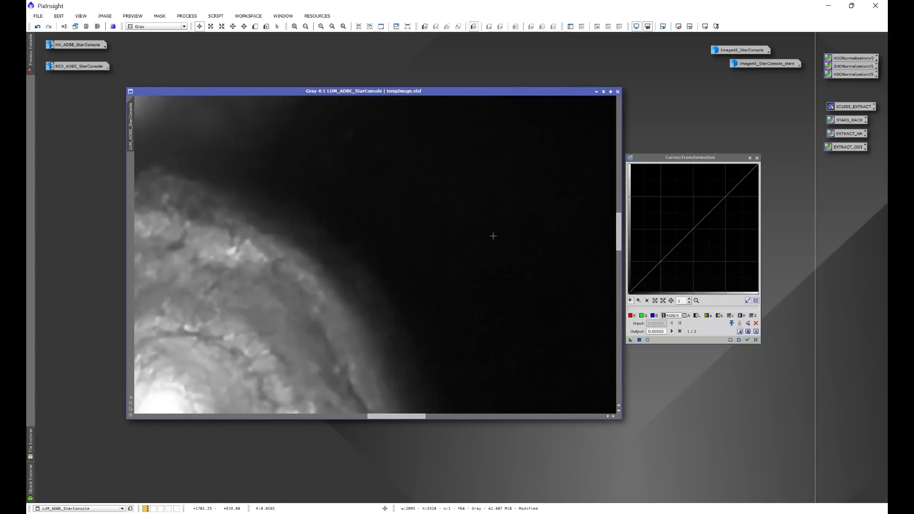
scroll(493, 236, "down", 4)
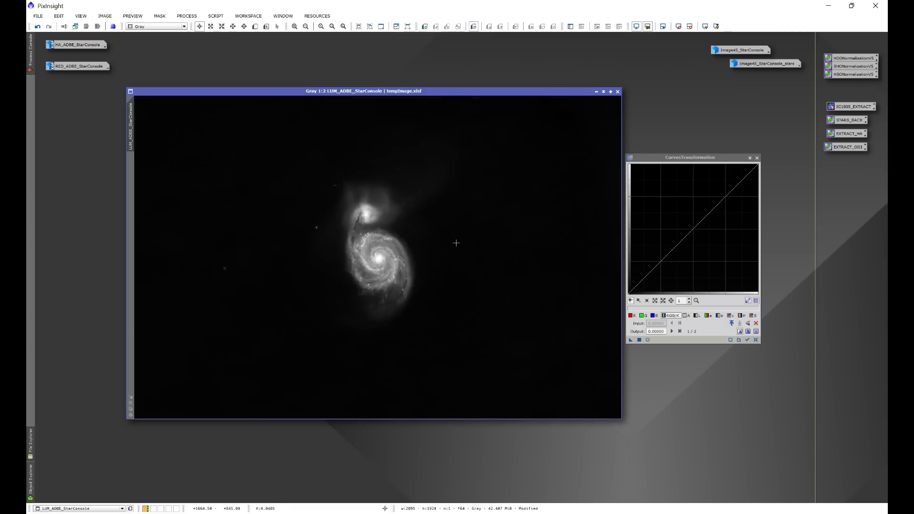
left_click(758, 158)
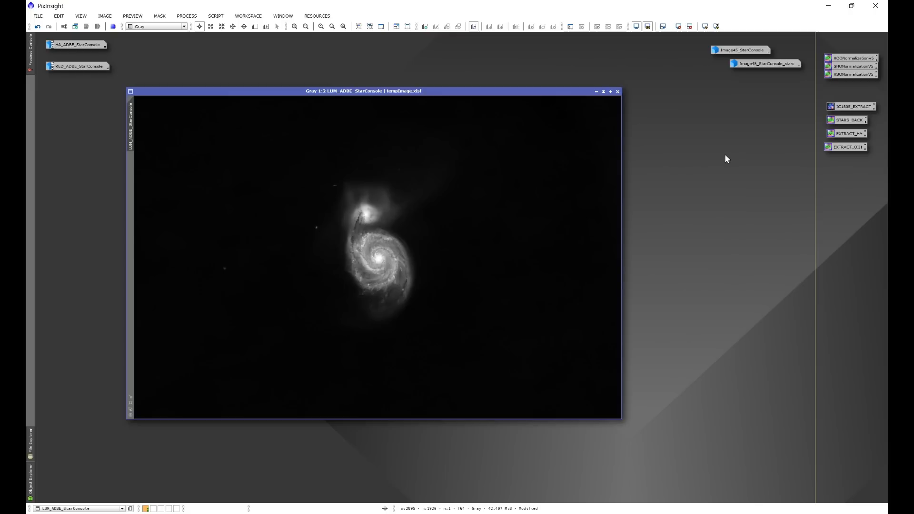
left_click(216, 19)
mouse_move(240, 74)
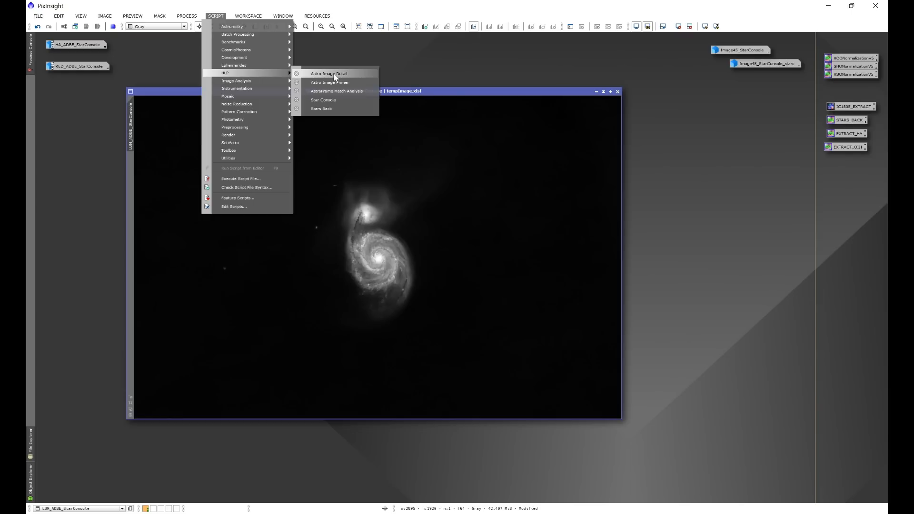
left_click(398, 61)
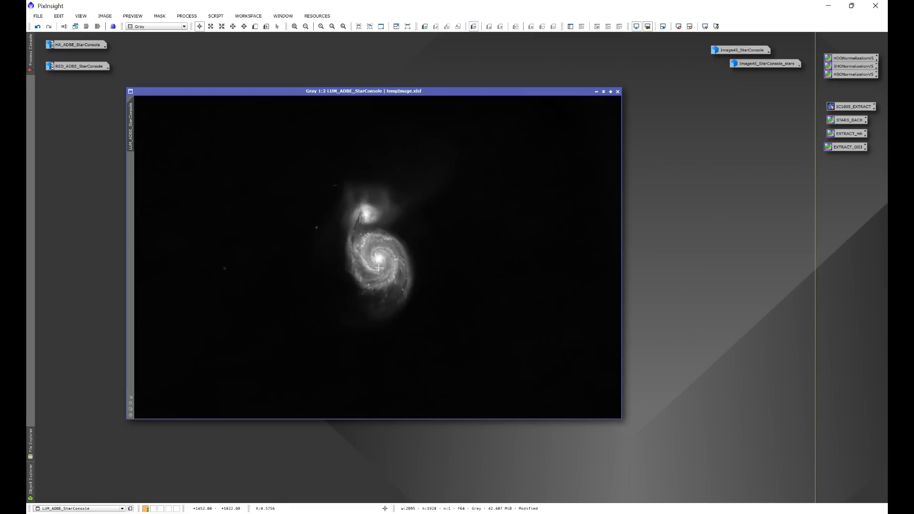
Step: Open LocalHistogramEqualization and start a Real-Time Preview of the luminance image framed on the galaxy pair
left_click(187, 16)
mouse_move(201, 28)
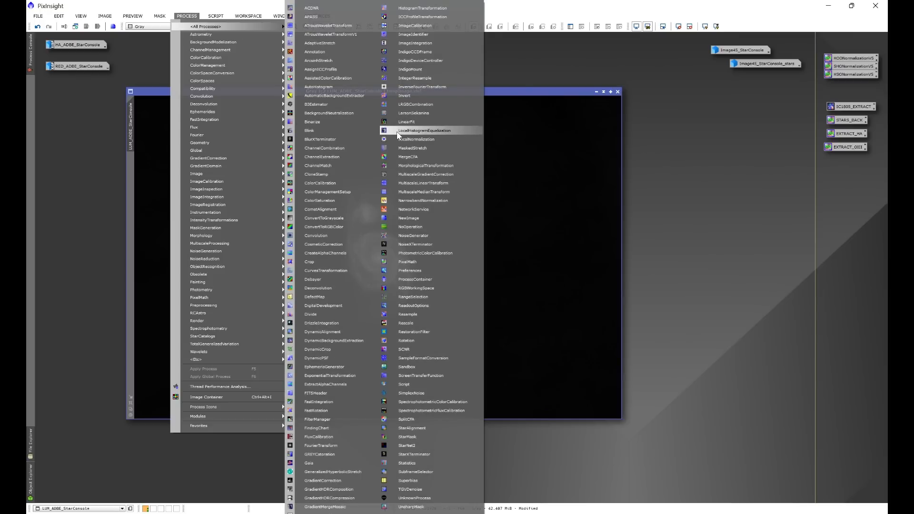
left_click(423, 131)
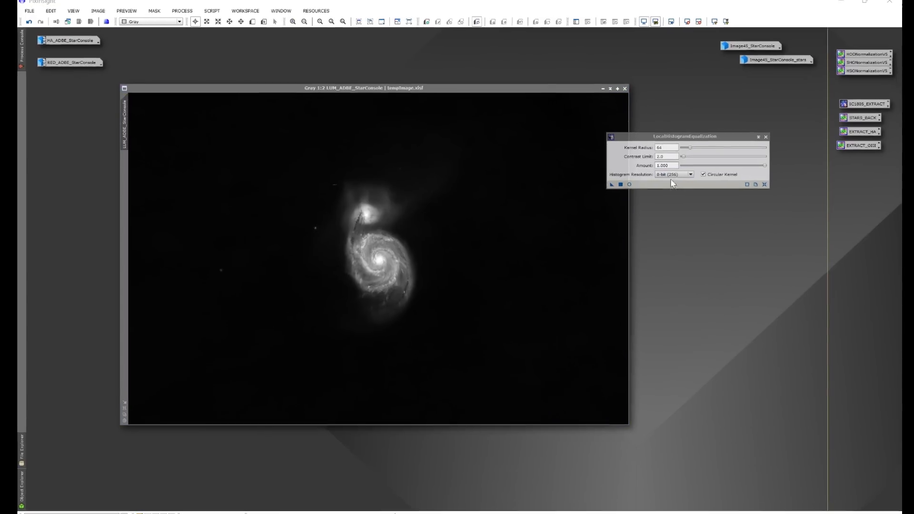
left_click(711, 170)
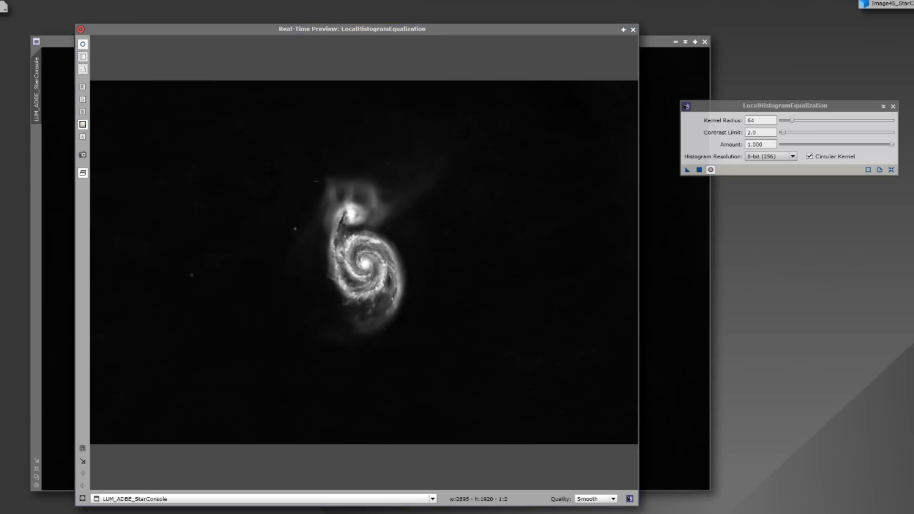
left_click_drag(246, 147, 462, 347)
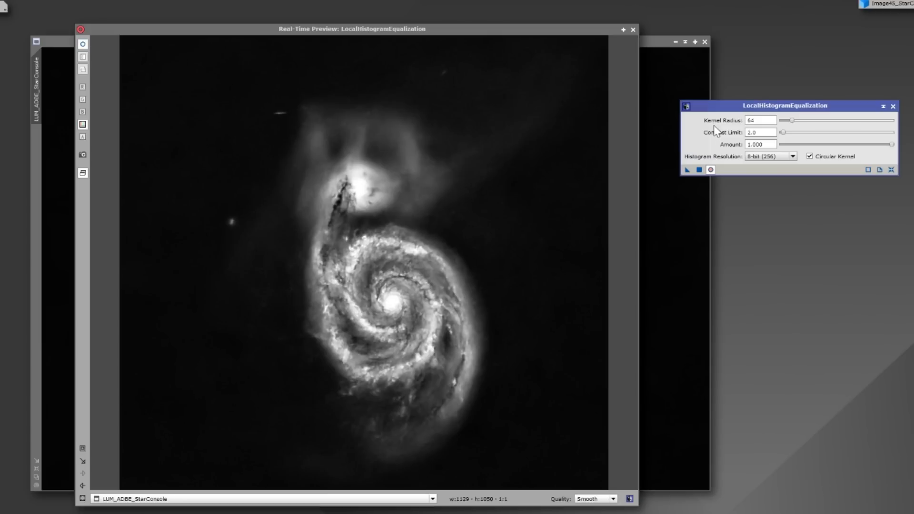
Step: Try kernel radii of about 298, 52 and 166, comparing the last with the unprocessed luminance in the preview
left_click_drag(792, 122, 845, 122)
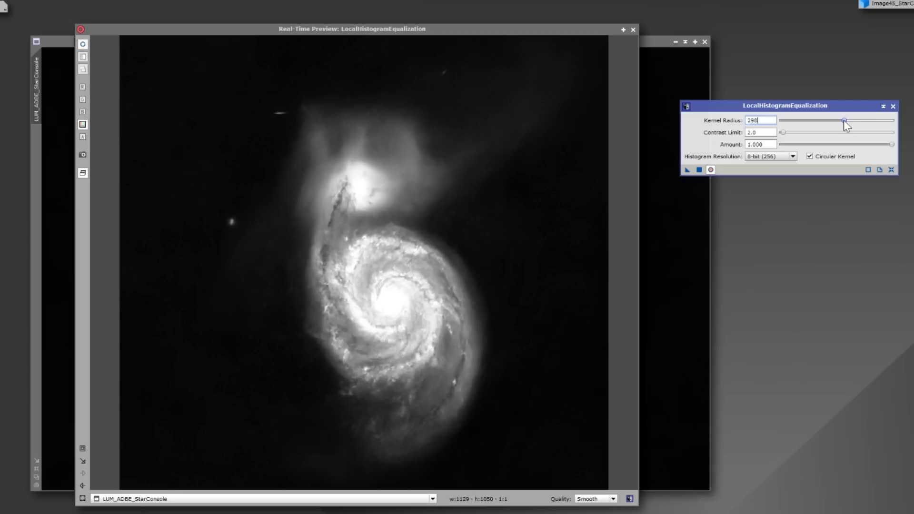
left_click_drag(842, 123, 791, 123)
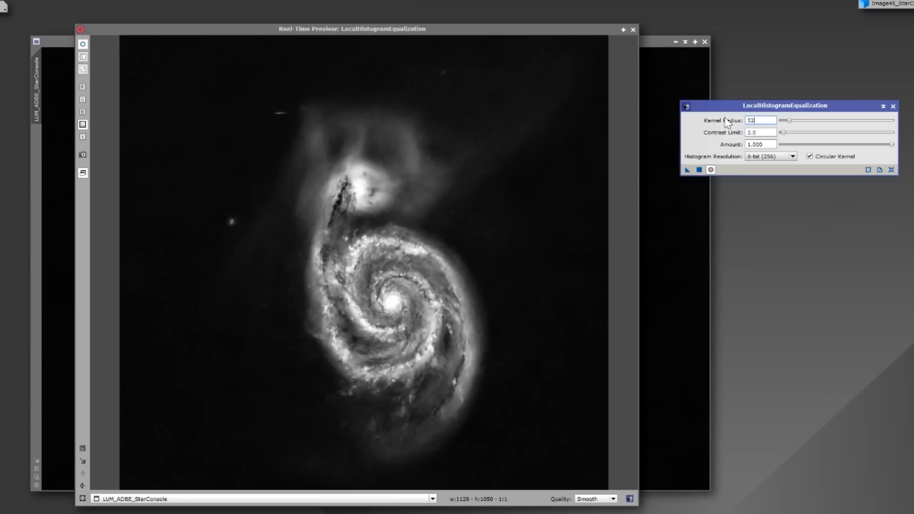
left_click_drag(789, 121, 816, 122)
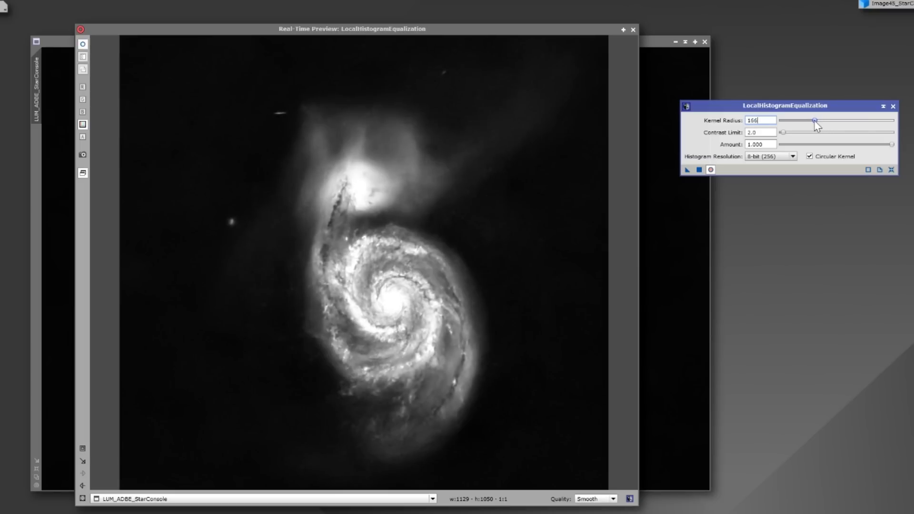
left_click(712, 171)
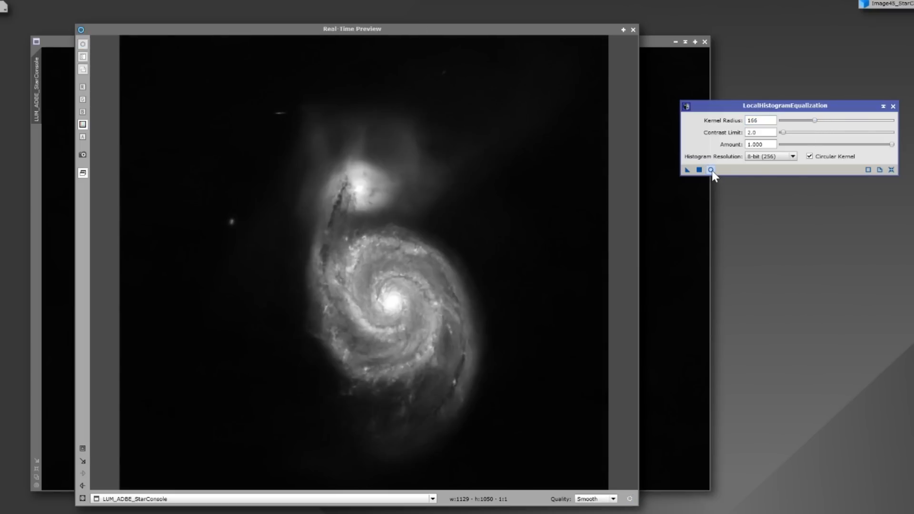
left_click(713, 171)
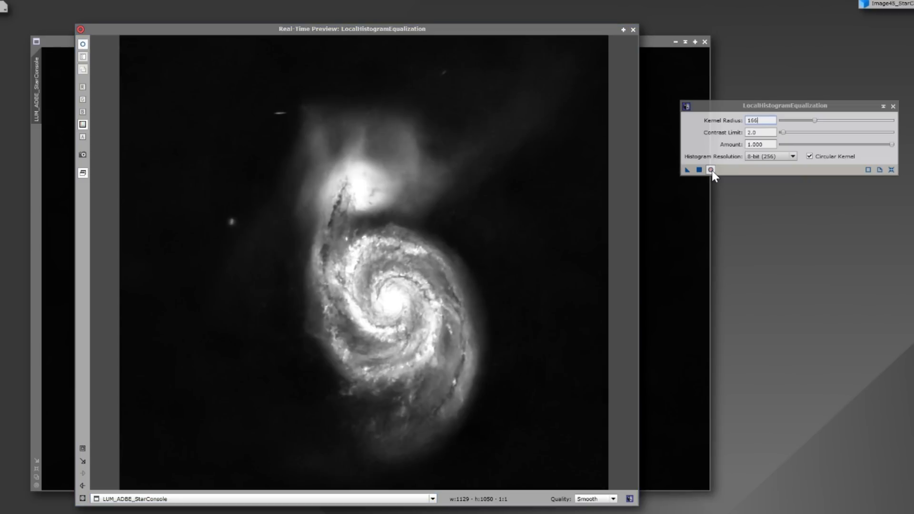
left_click(712, 170)
left_click(711, 170)
Step: Set the LocalHistogramEqualization kernel radius to 24 and compare the preview with the unprocessed luminance
left_click_drag(813, 119, 782, 119)
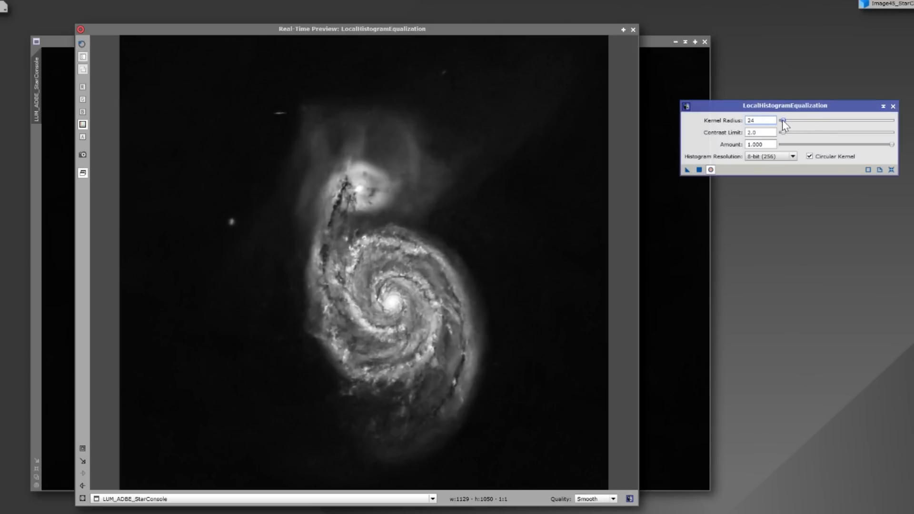
left_click(710, 171)
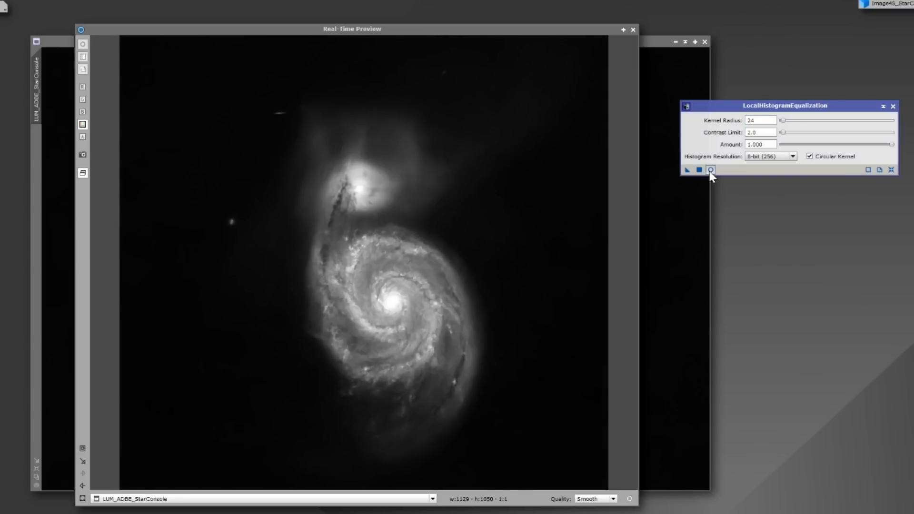
left_click(710, 171)
left_click(710, 170)
left_click(710, 170)
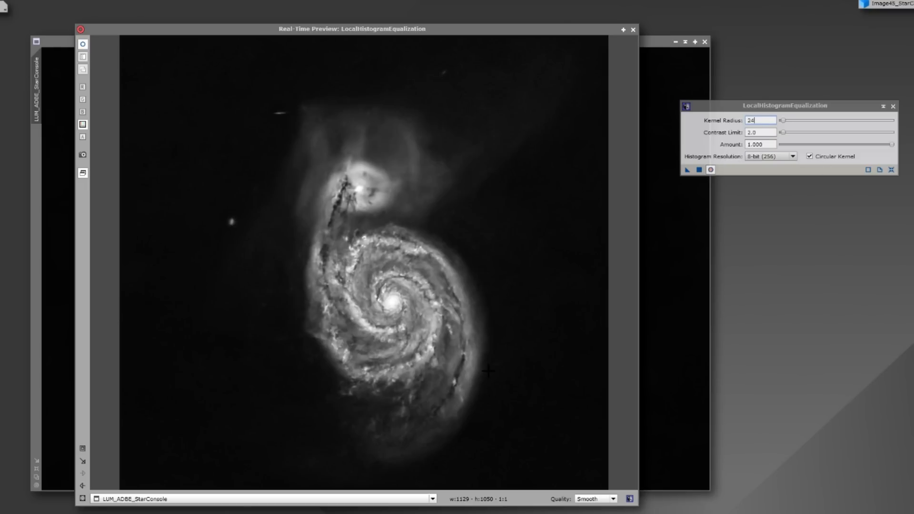
Step: Try LocalHistogramEqualization amounts of 0.150 and 0.180, comparing each with the unprocessed luminance in the preview
left_click_drag(892, 145, 798, 149)
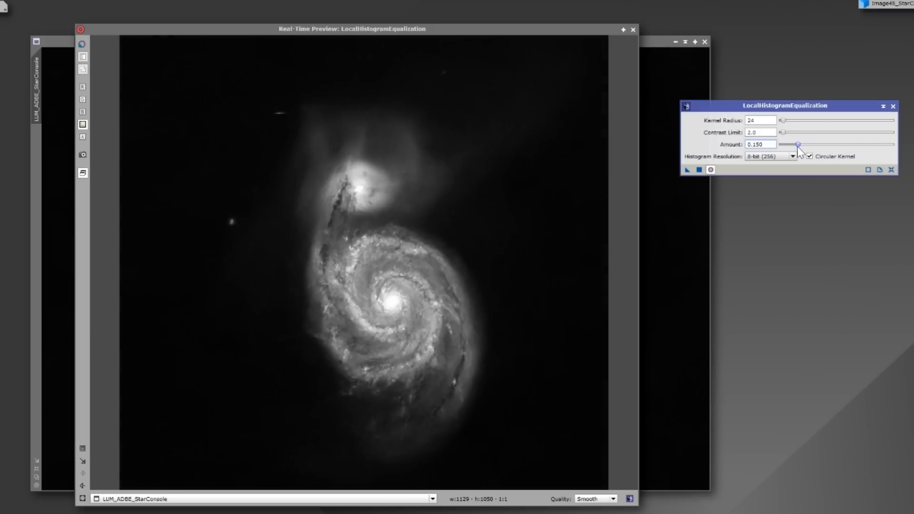
left_click(710, 169)
left_click(710, 169)
left_click(710, 169)
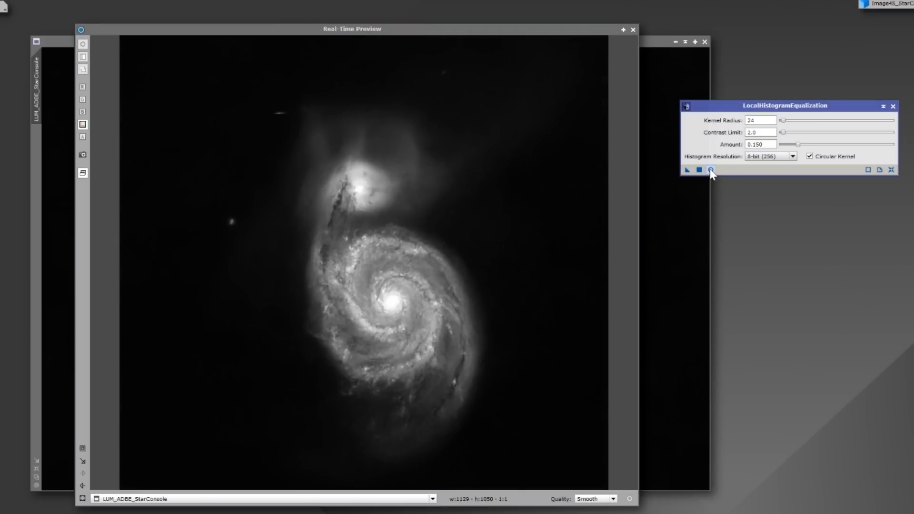
left_click(710, 169)
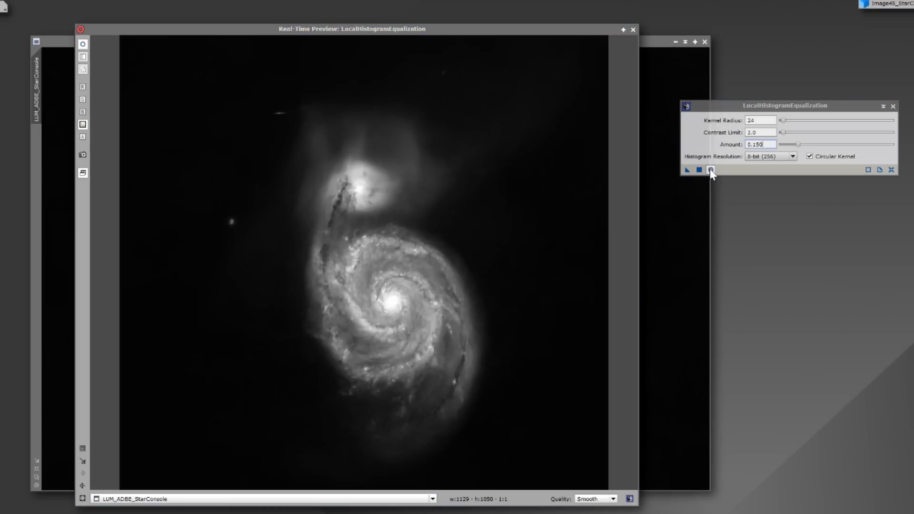
left_click_drag(798, 145, 803, 145)
left_click(711, 170)
left_click(711, 170)
left_click(711, 170)
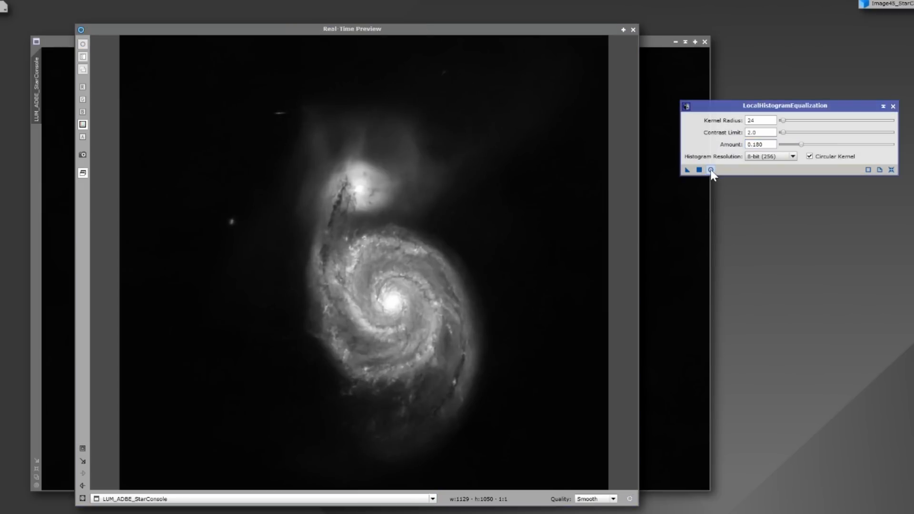
left_click(711, 170)
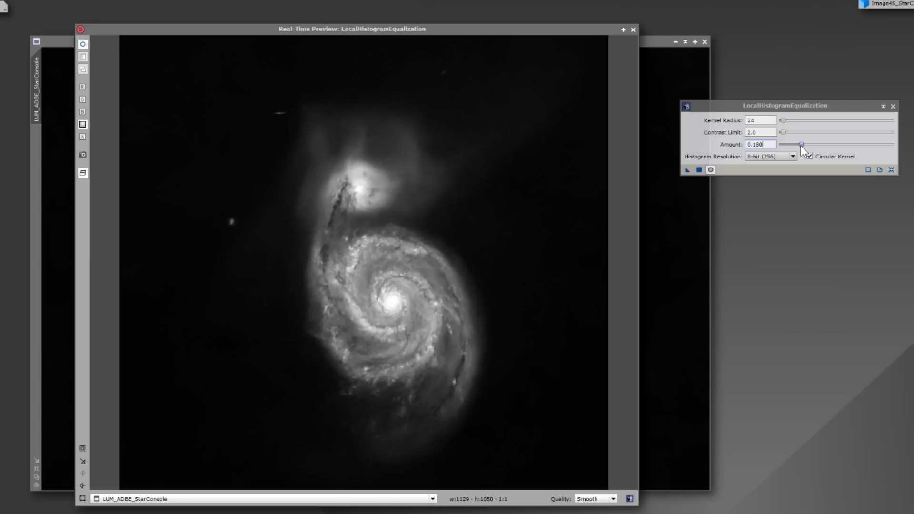
Step: Set the LocalHistogramEqualization amount to 0.200, compare its effect in the preview and apply it to the luminance image
left_click_drag(801, 144, 804, 146)
left_click(712, 170)
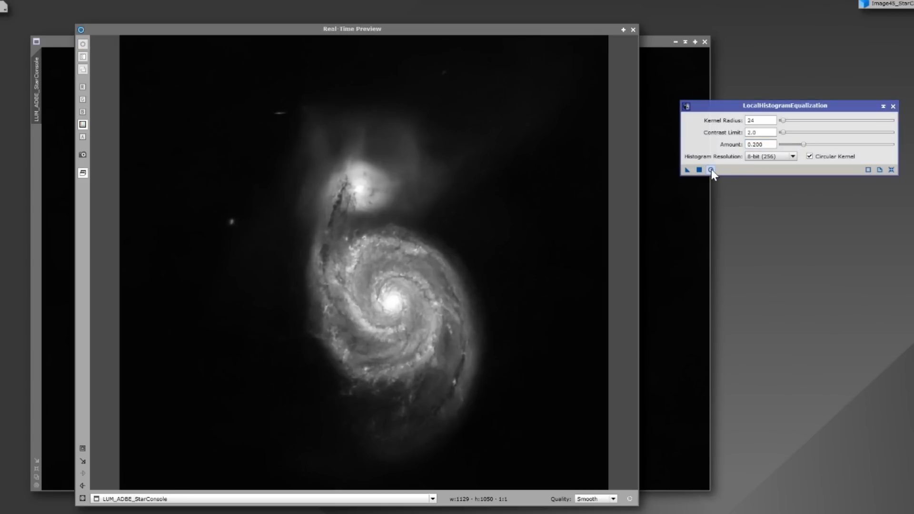
left_click(711, 170)
left_click(712, 170)
left_click(711, 170)
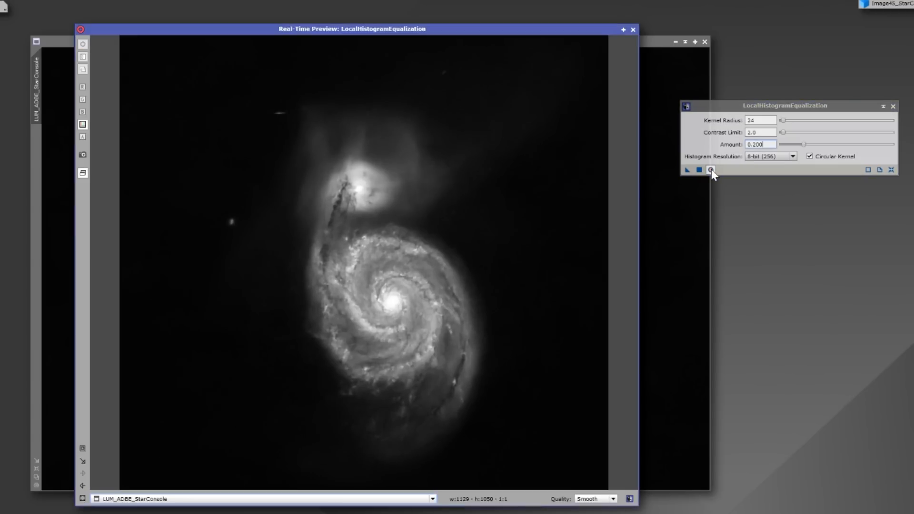
left_click(712, 170)
left_click(711, 170)
left_click(711, 169)
left_click(712, 169)
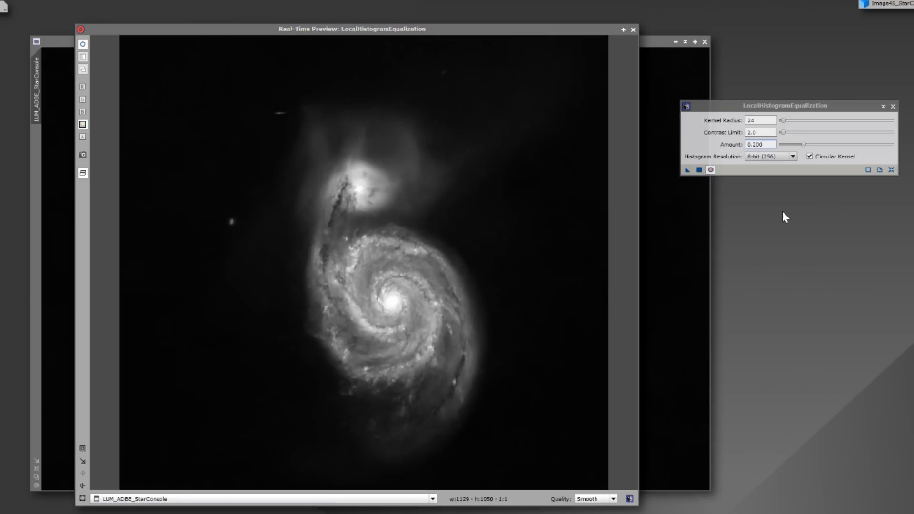
left_click(699, 170)
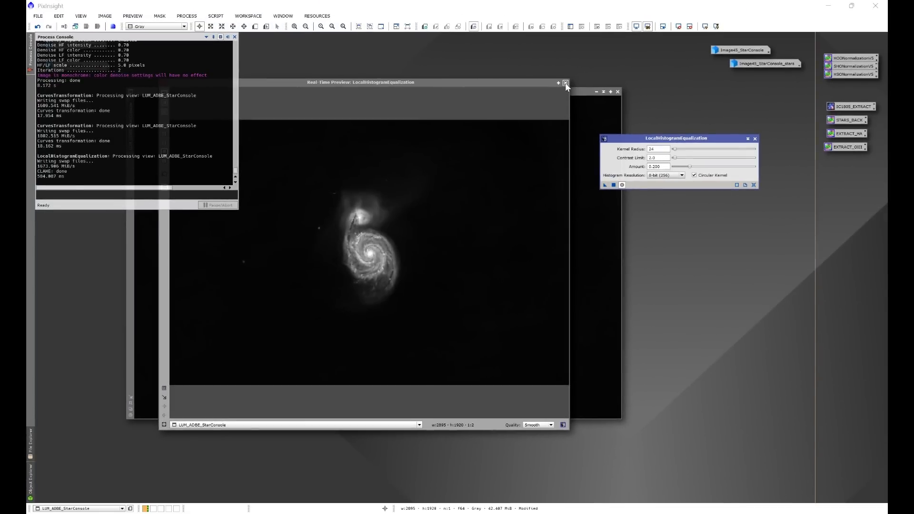
Step: Close the real-time preview and LocalHistogramEqualization and inspect the equalized luminance's spiral detail up close
left_click(565, 83)
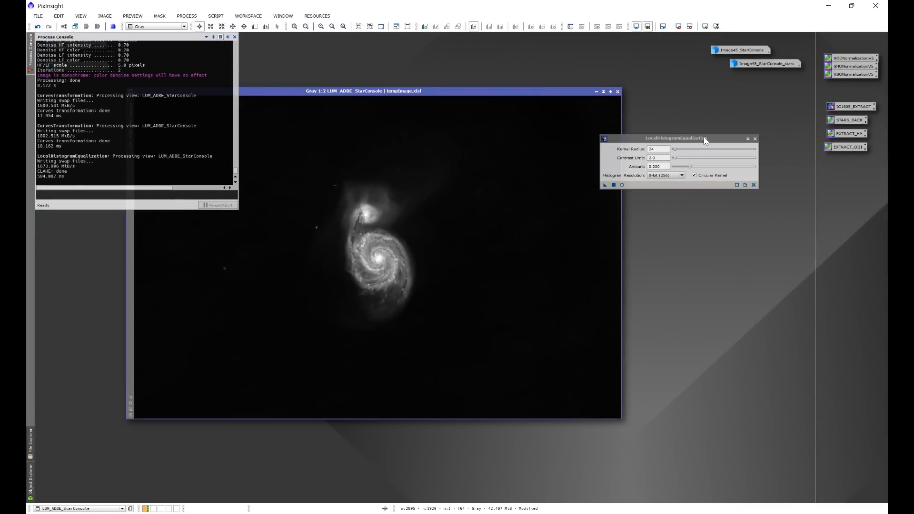
left_click(755, 139)
scroll(446, 219, "up", 5)
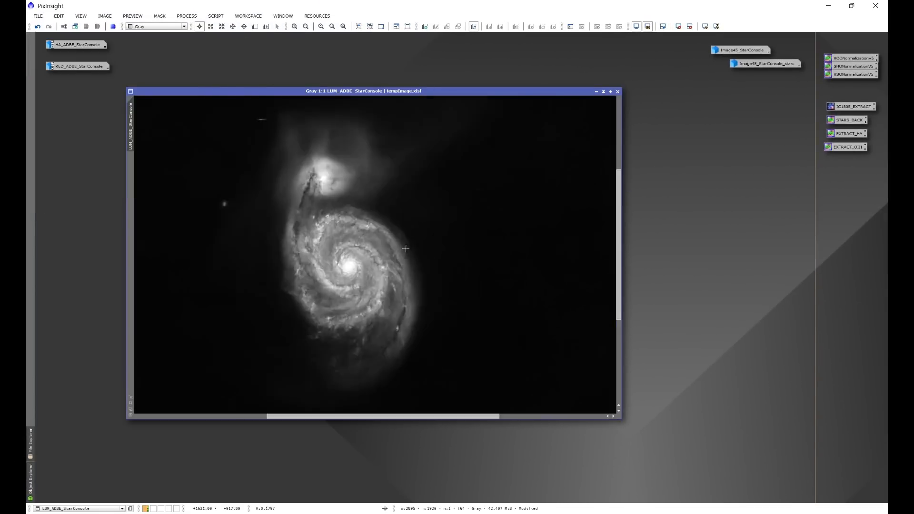
scroll(510, 259, "down", 4)
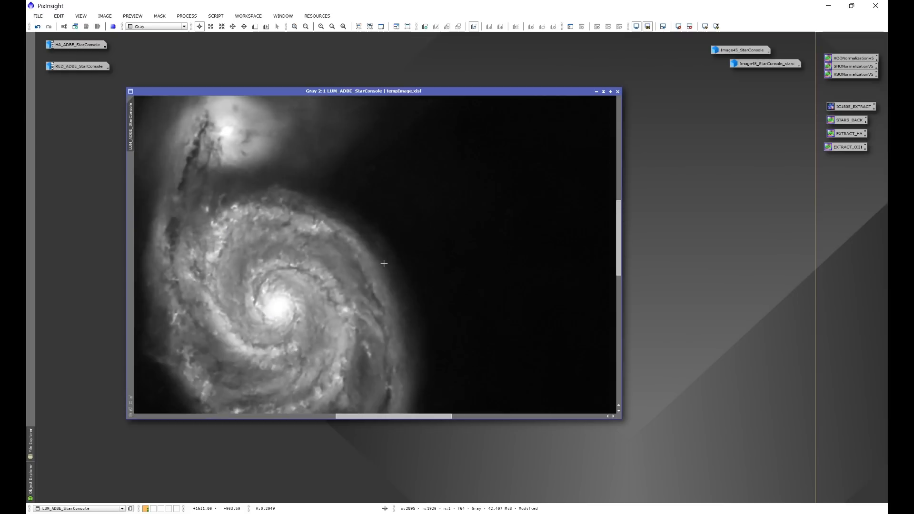
scroll(348, 281, "down", 1)
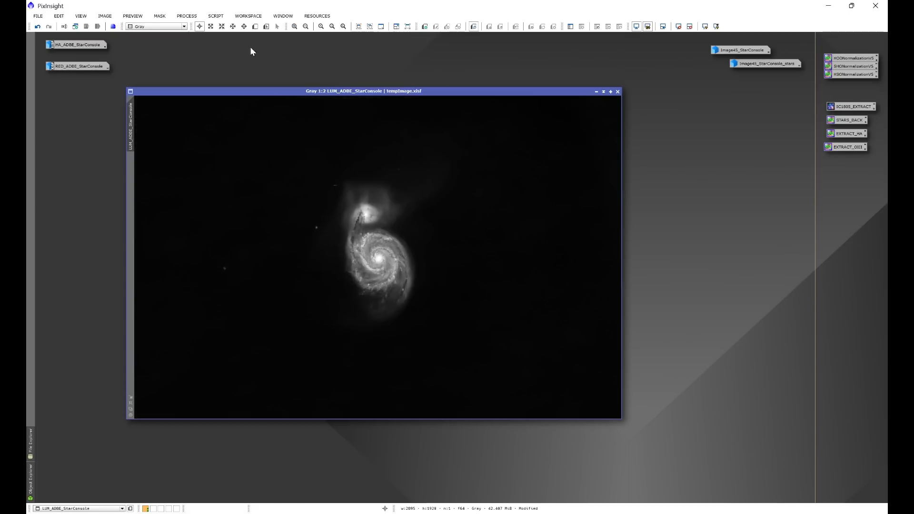
Step: Open the Astro Image Detail script for the luminance image and enlarge its window
left_click(217, 16)
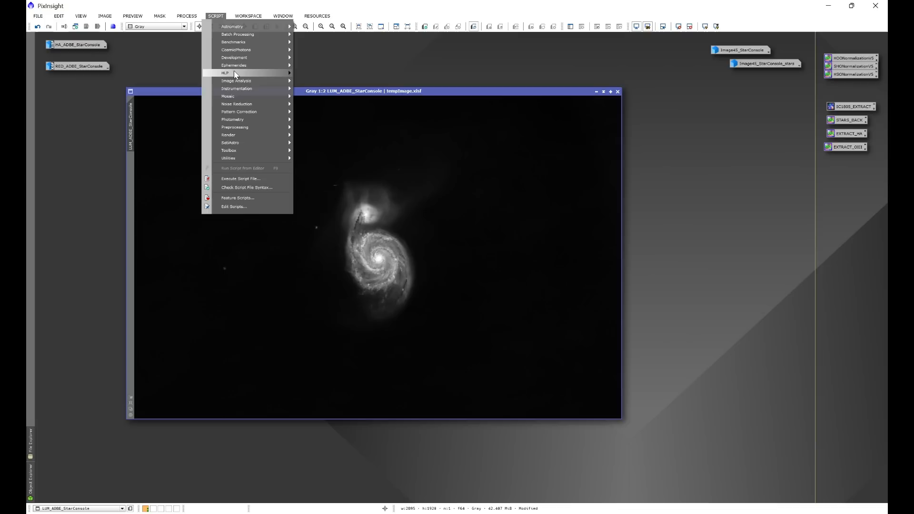
mouse_move(290, 73)
left_click(329, 74)
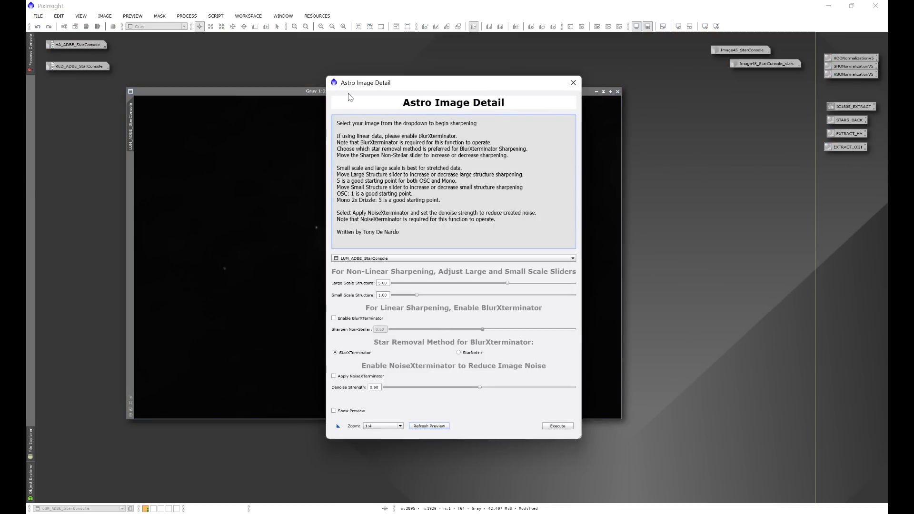
left_click_drag(384, 83, 200, 14)
left_click_drag(394, 371, 775, 488)
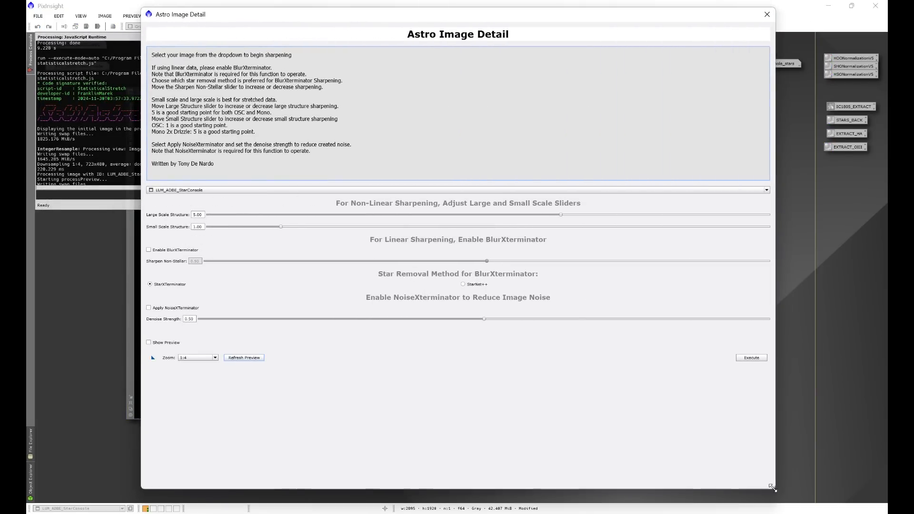
Step: Show the Astro Image Detail preview at 1:1 zoom in a larger window, centred on the galaxy
left_click(183, 359)
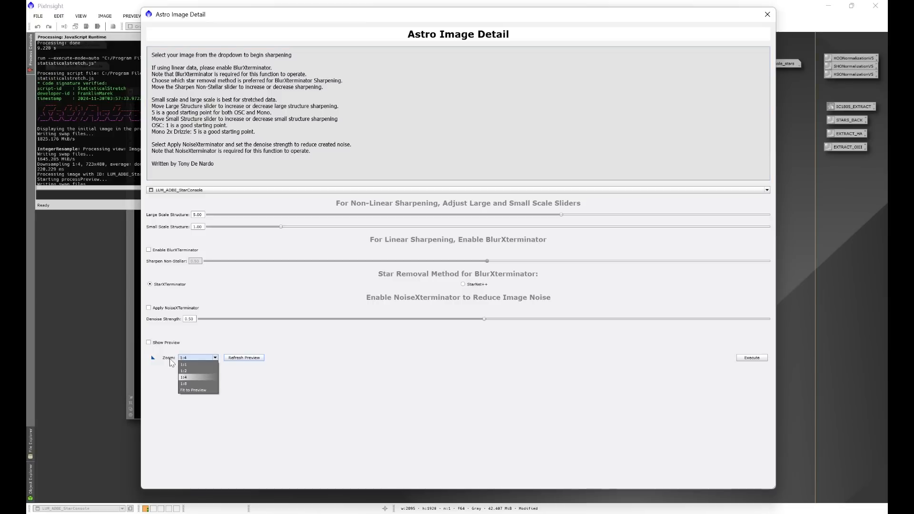
left_click(186, 367)
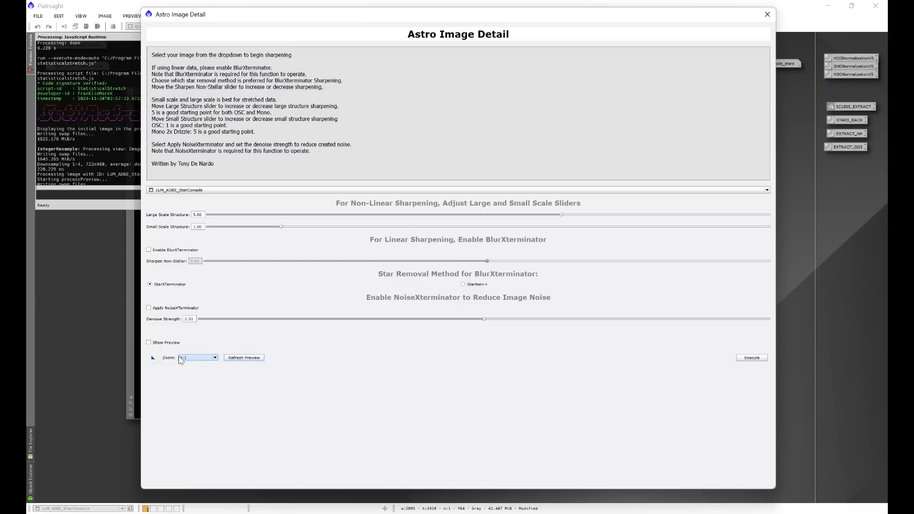
left_click(148, 342)
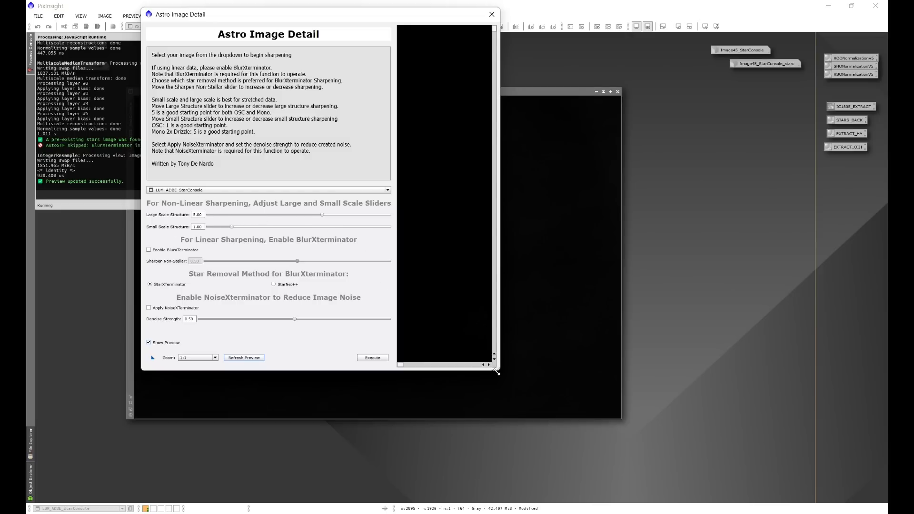
left_click_drag(495, 370, 885, 507)
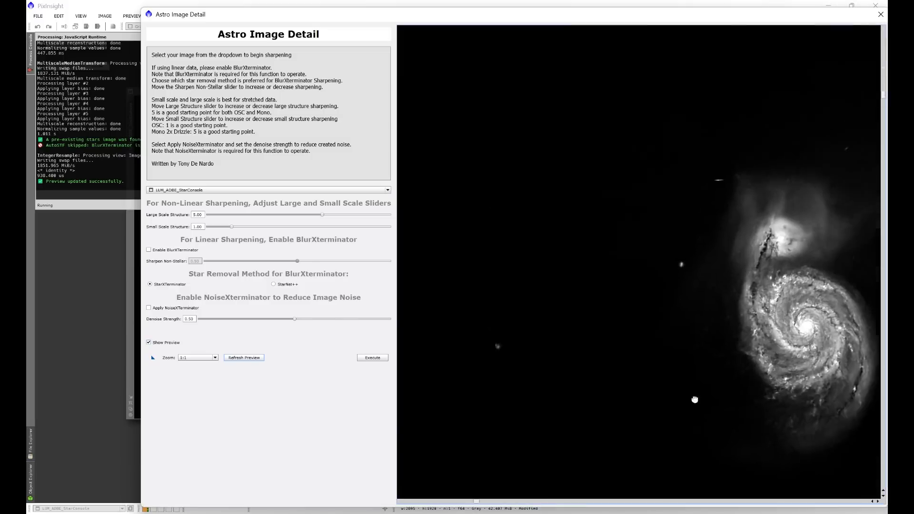
left_click_drag(483, 332, 479, 371)
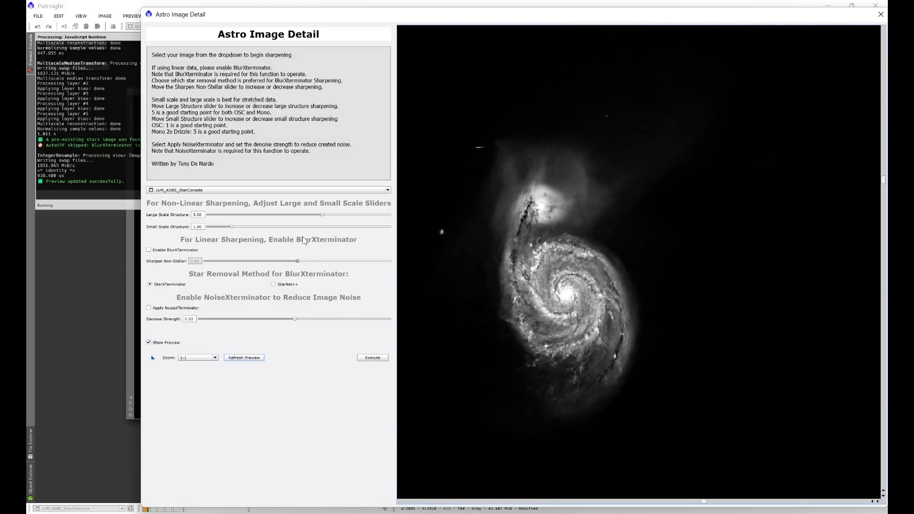
Step: Set both the large scale and small scale structure sharpening to 0.00 and refresh the preview
left_click_drag(232, 227, 177, 229)
left_click_drag(321, 216, 261, 216)
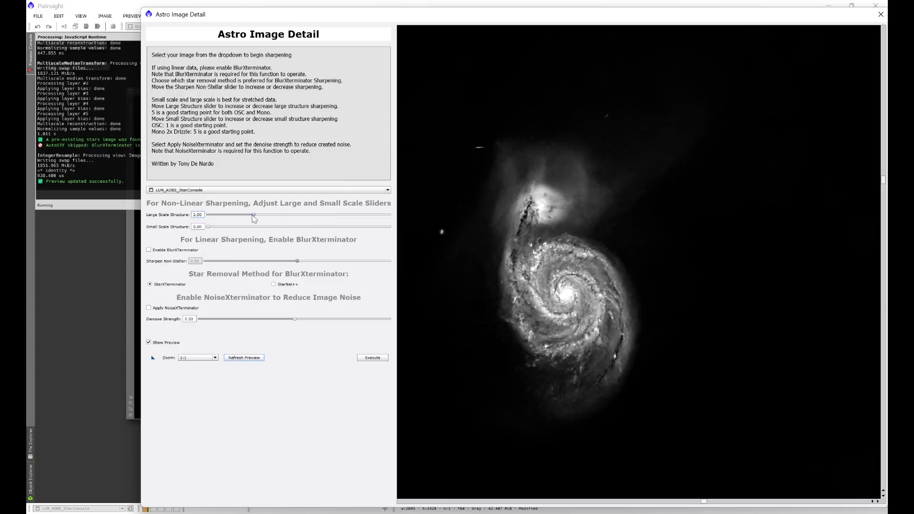
left_click_drag(221, 217, 181, 219)
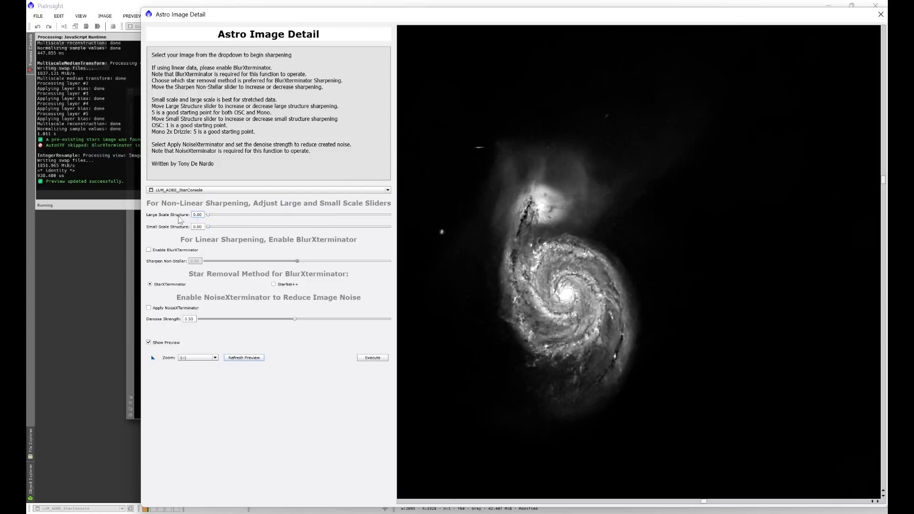
left_click(244, 359)
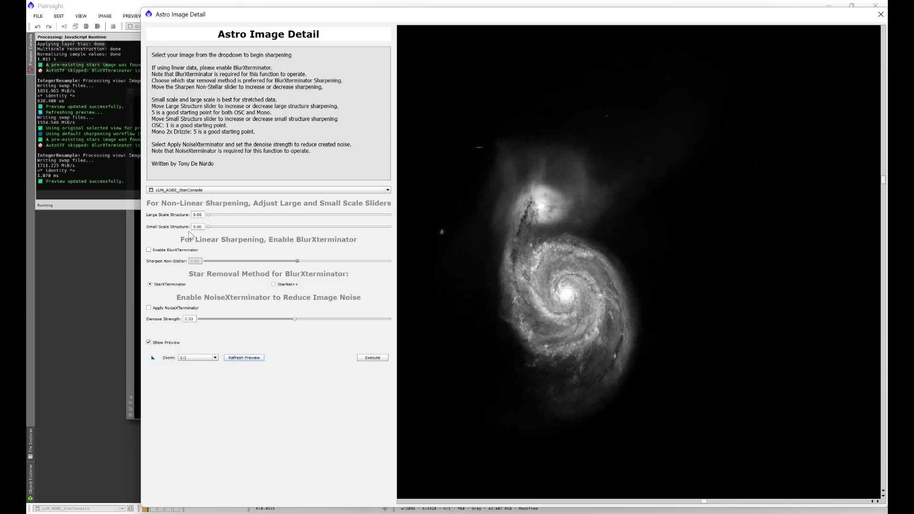
Step: Set the large scale structure sharpening to 2.0, check it in the preview and execute it on the luminance image
left_click_drag(207, 215, 266, 216)
left_click(243, 358)
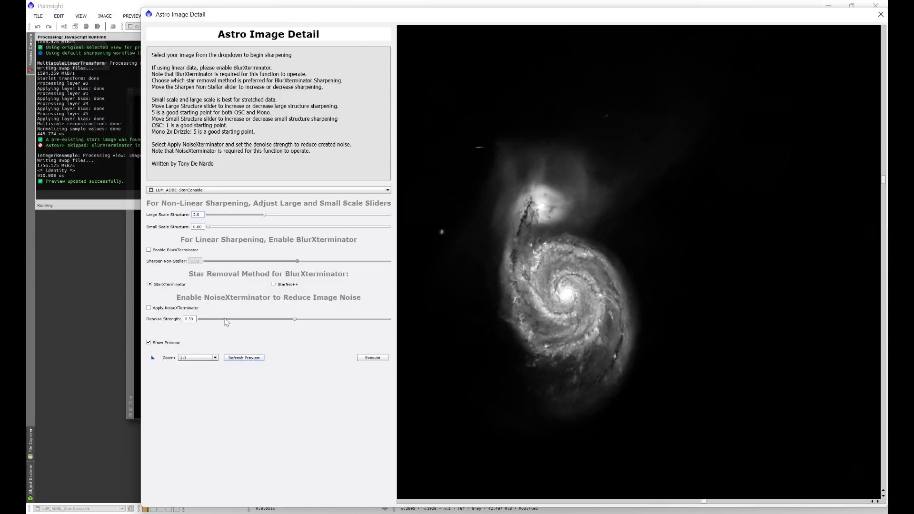
left_click(244, 358)
left_click(373, 358)
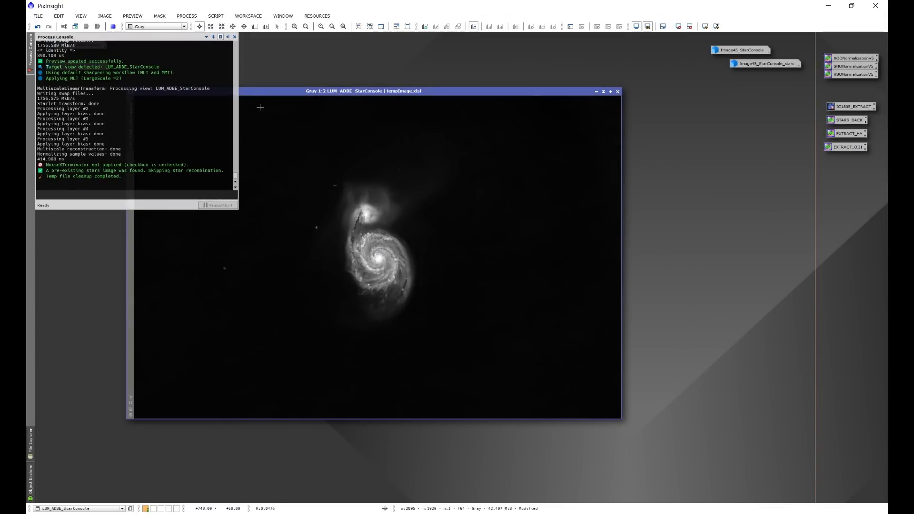
Step: Set NoiseXTerminator's HF and LF intensity and color denoise values all to 0.30
scroll(397, 261, "up", 4)
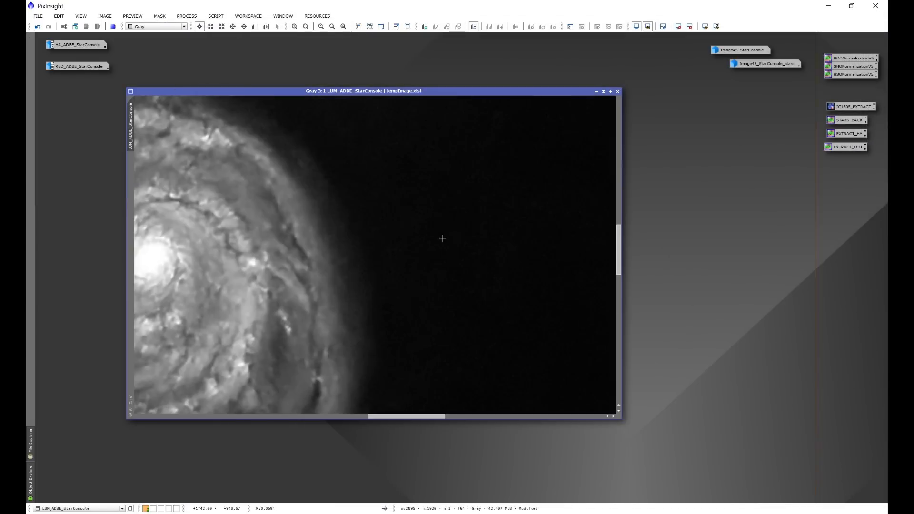
left_click(186, 16)
mouse_move(238, 27)
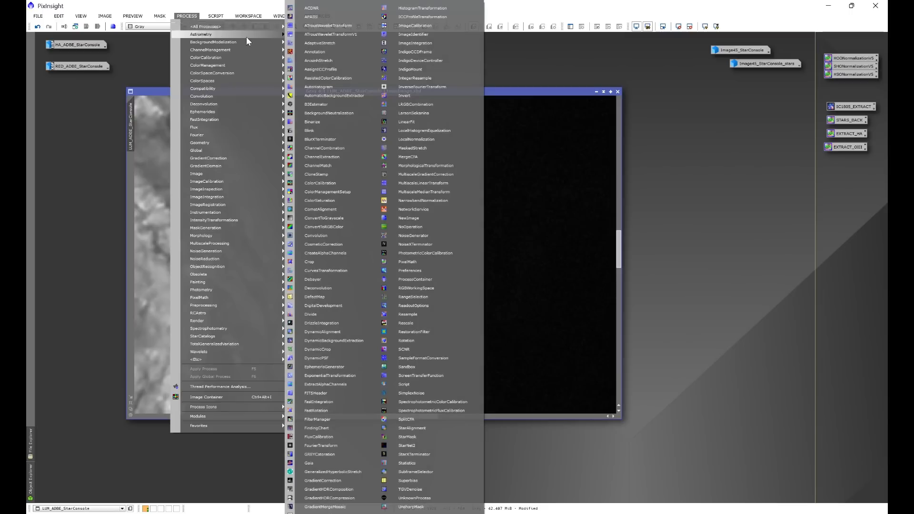
left_click(414, 244)
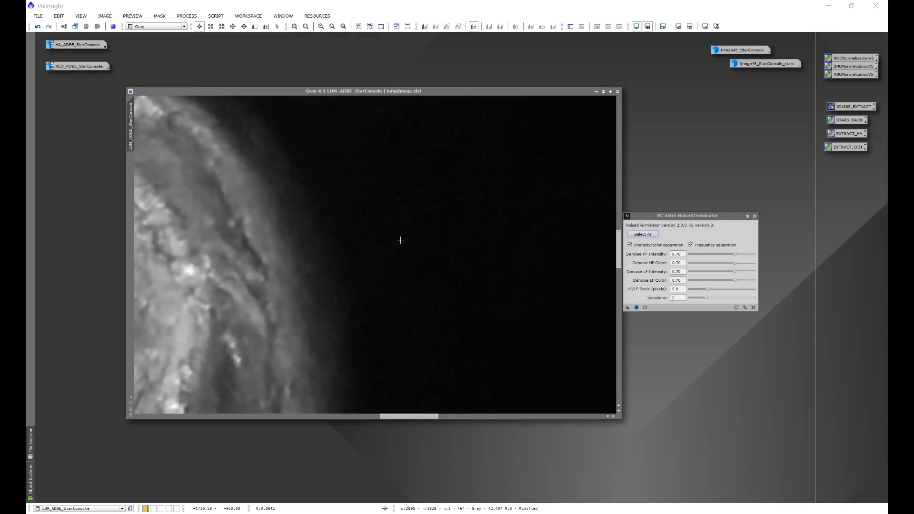
left_click(684, 263)
type("0.3")
key("Tab")
type("0.3")
key("Tab")
type("0.3")
key("Tab")
type("0.3")
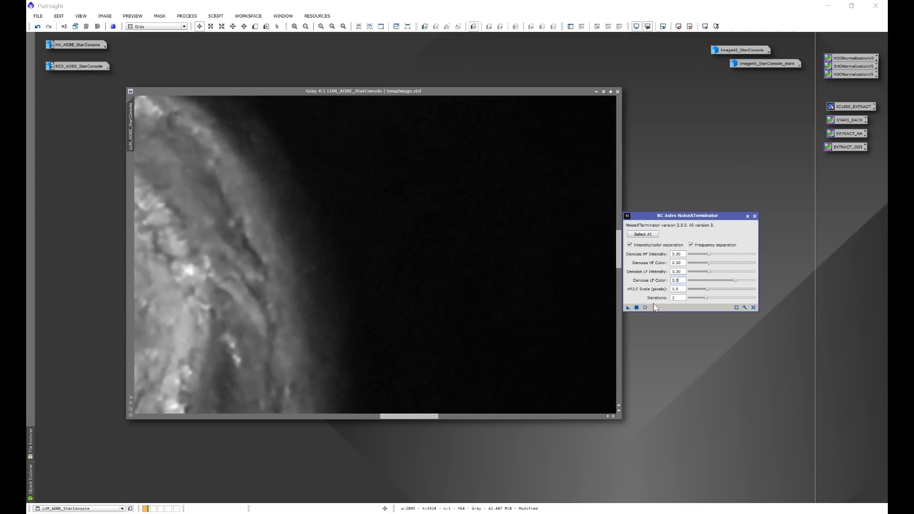
Step: Apply the NoiseXTerminator settings to the luminance image, check the whole galaxy and close the process
left_click_drag(627, 308, 514, 316)
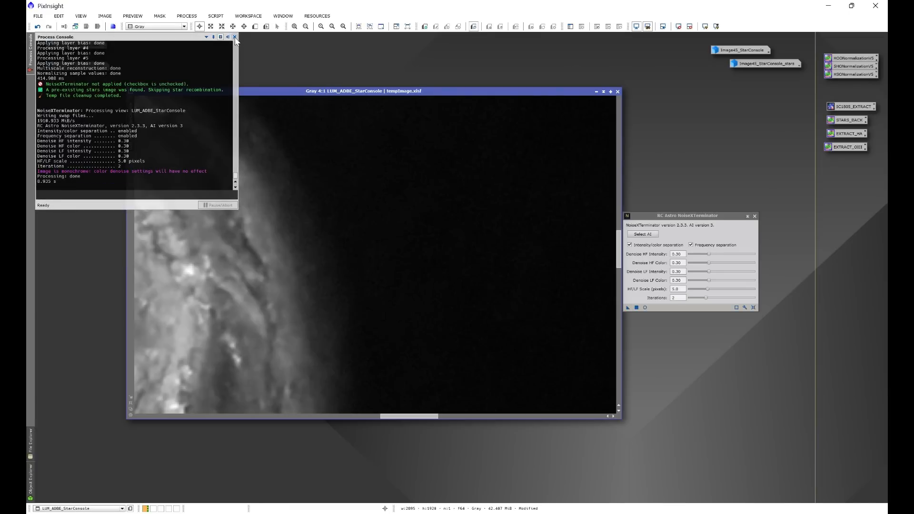
scroll(407, 253, "down", 4)
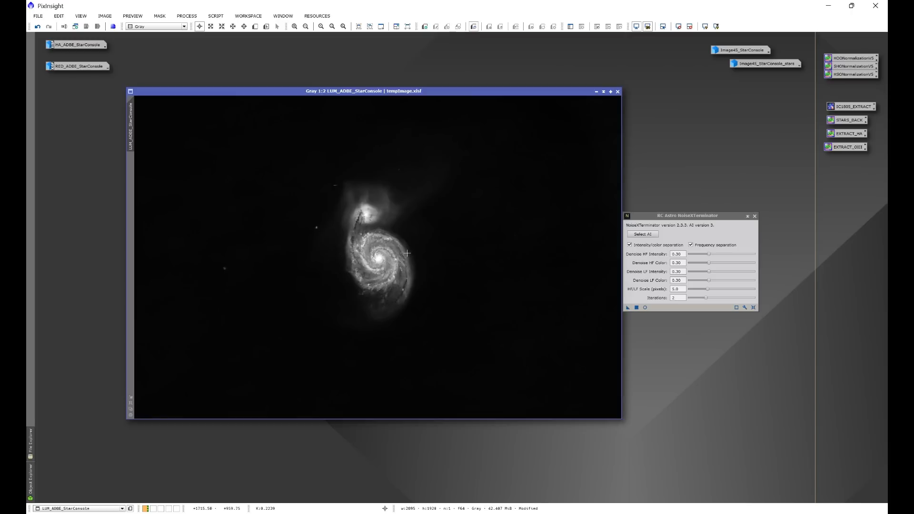
left_click(754, 216)
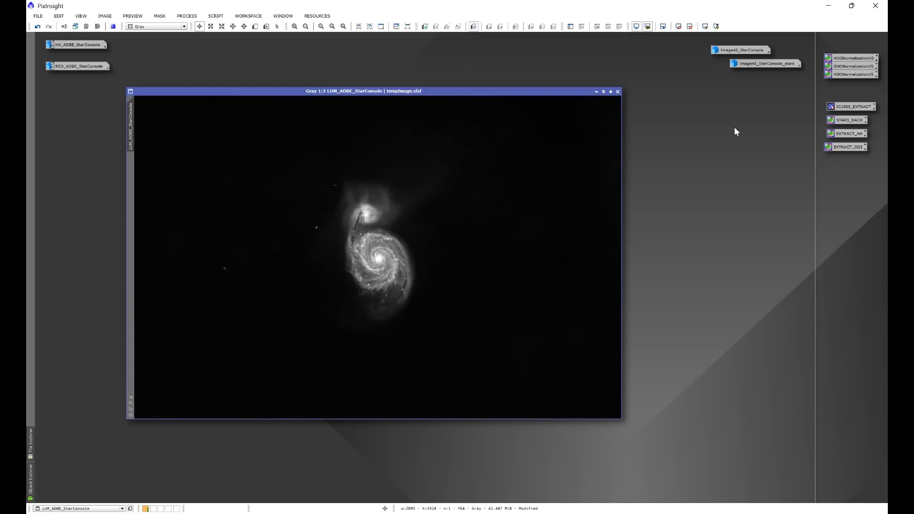
Step: Restore the Image45_StarConsole color image, and minimize the luminance image to an icon beside Image45_StarConsole_stars
double_click(730, 49)
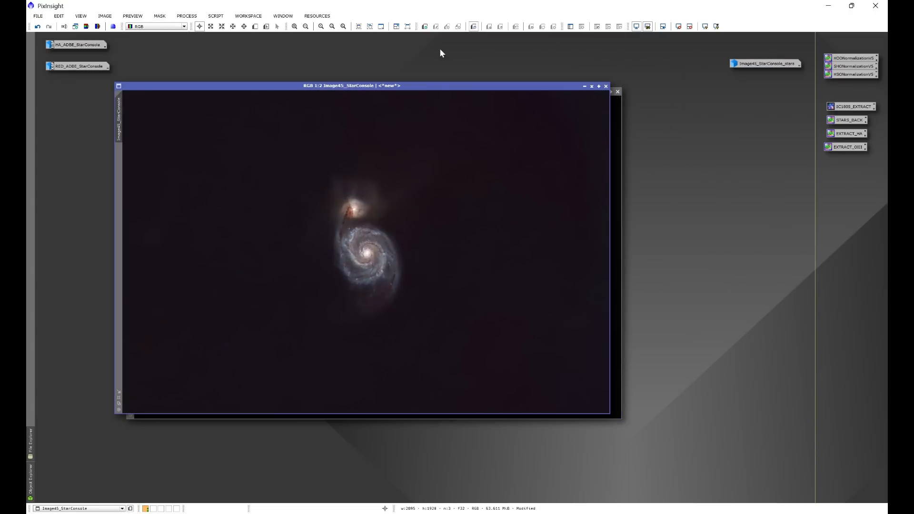
left_click_drag(364, 86, 399, 98)
left_click(596, 91)
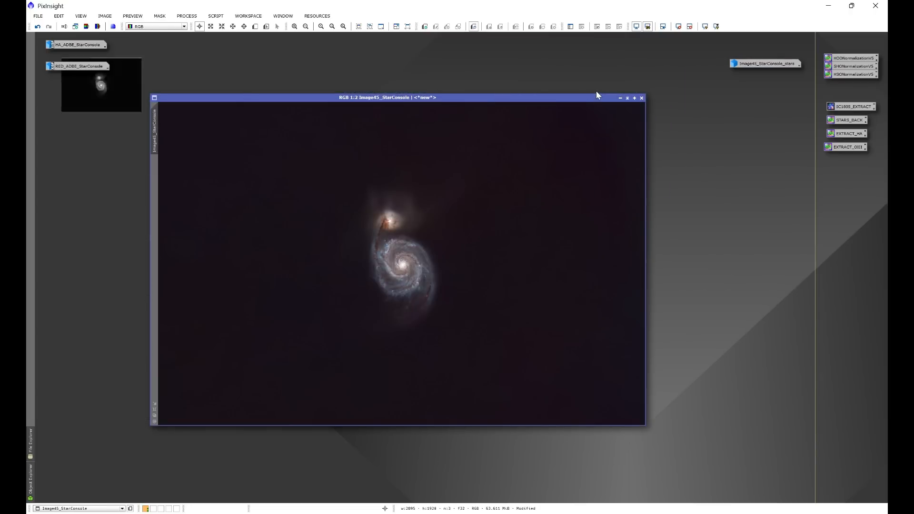
left_click_drag(95, 57, 692, 55)
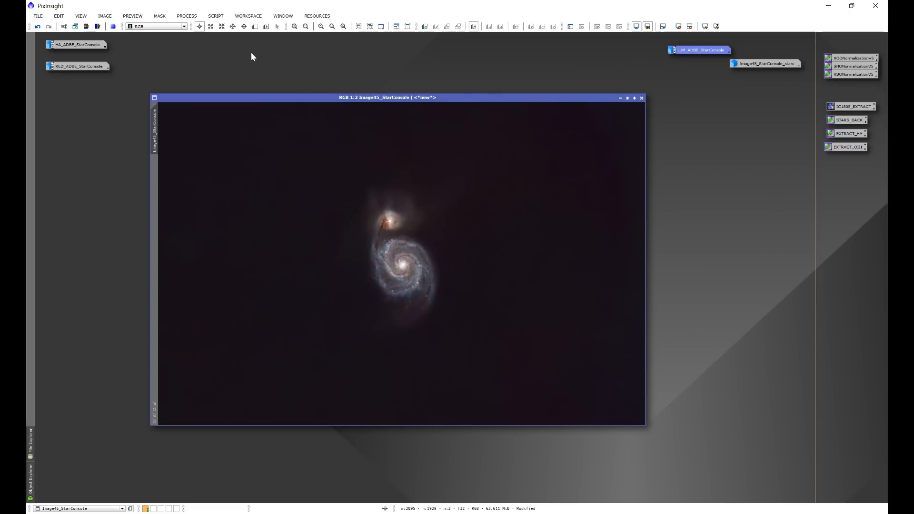
Step: Open LRGBCombination and disable its R, G and B channels, keeping only L enabled
left_click(186, 16)
mouse_move(199, 29)
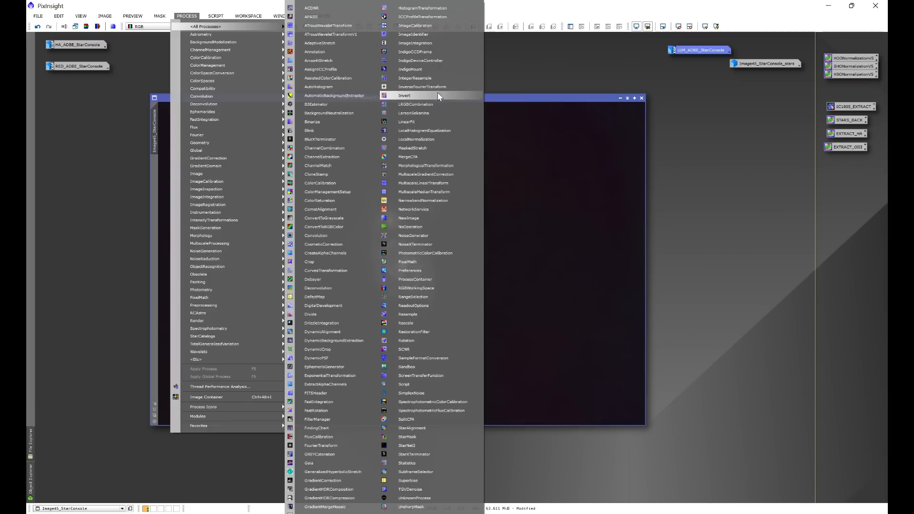
left_click(404, 105)
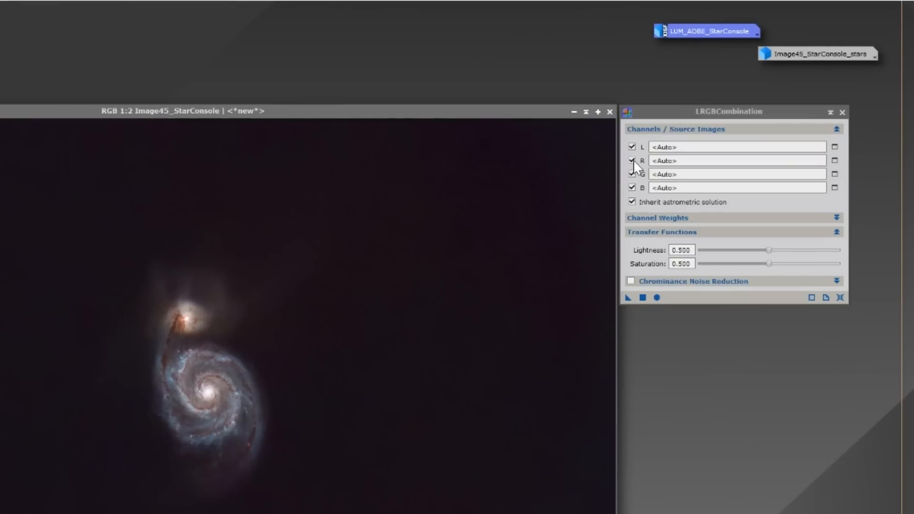
left_click(633, 161)
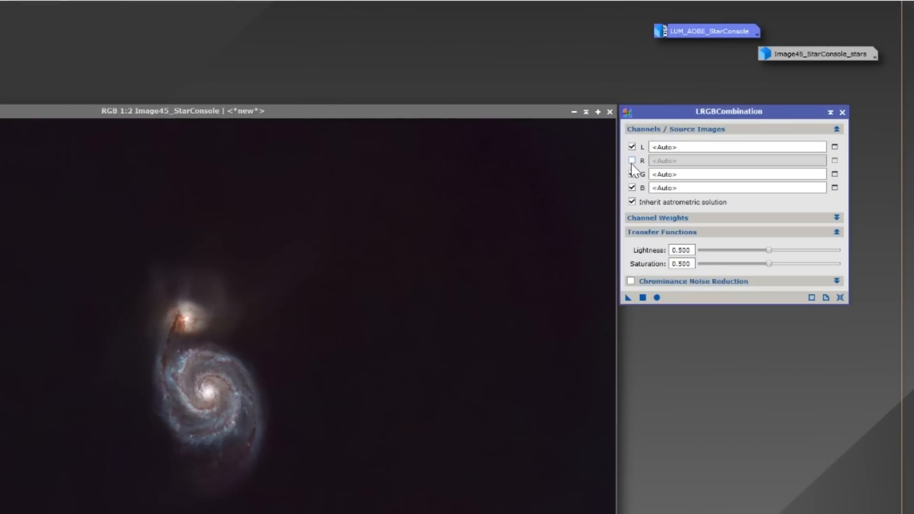
left_click(632, 173)
left_click(632, 188)
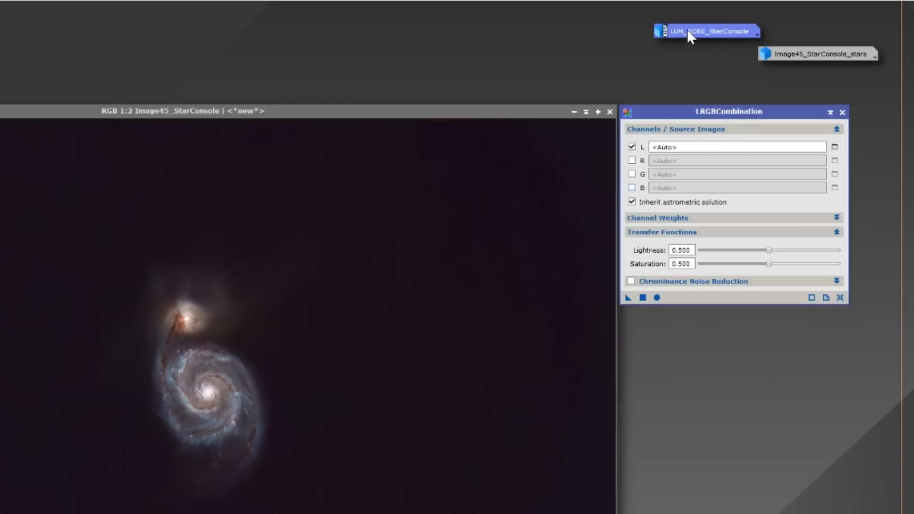
Step: Assign LUM_ADBE_StarConsole as the L source and apply LRGBCombination to the Image45_StarConsole color image
left_click_drag(684, 33, 685, 147)
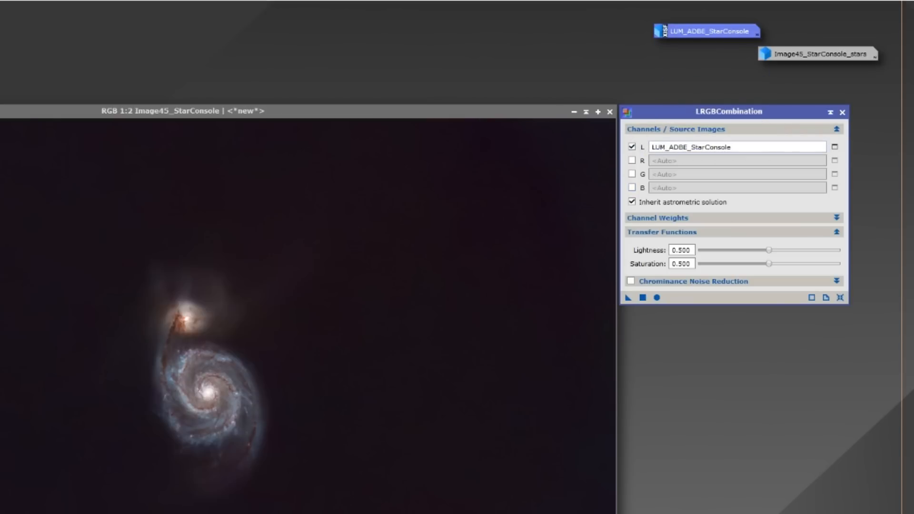
left_click(627, 298)
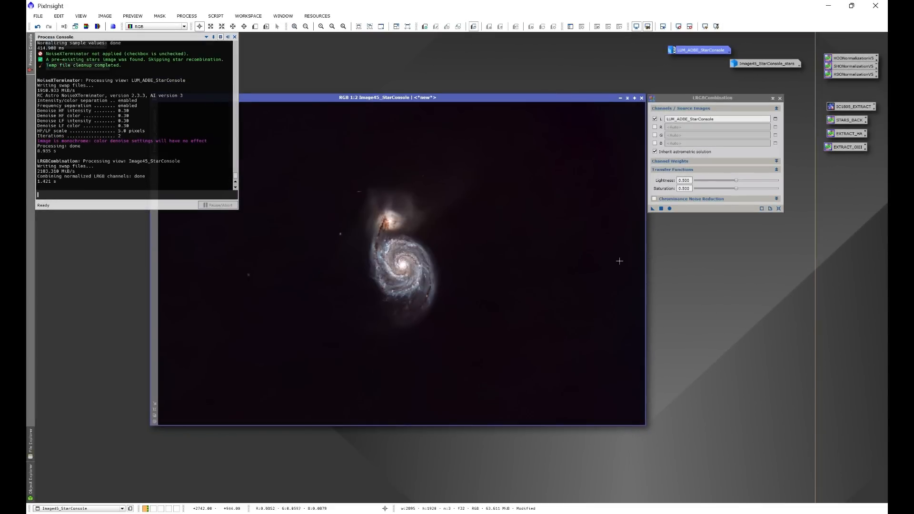
left_click(234, 37)
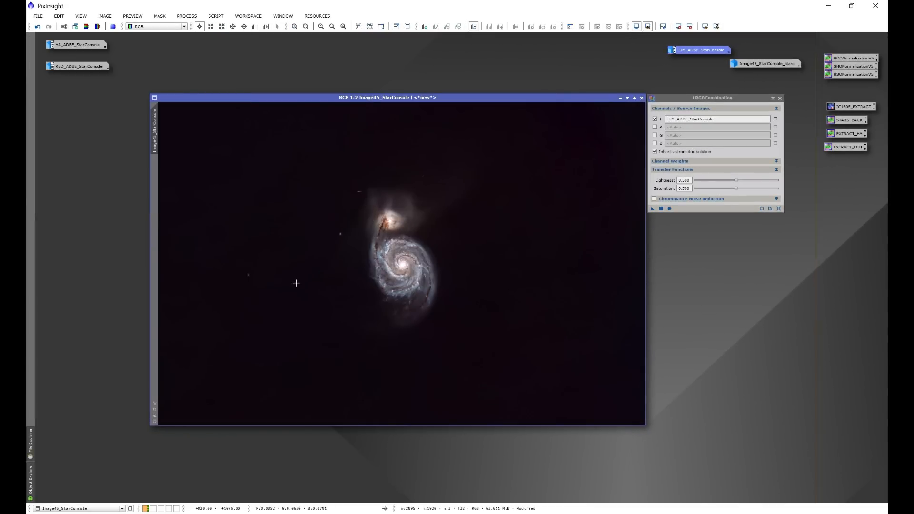
Step: Compare the Image45_StarConsole galaxy before and after the LRGB combination, both as a whole and up close
left_click(37, 26)
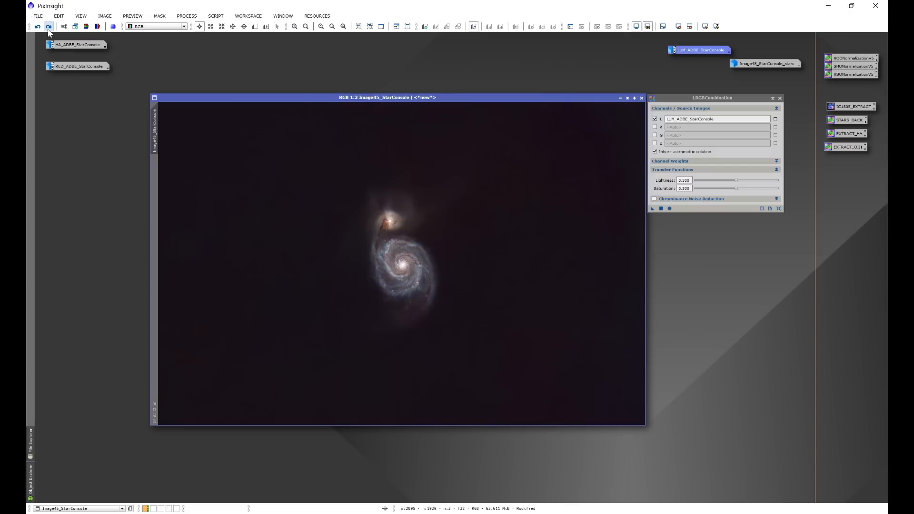
left_click(49, 27)
scroll(307, 245, "up", 2)
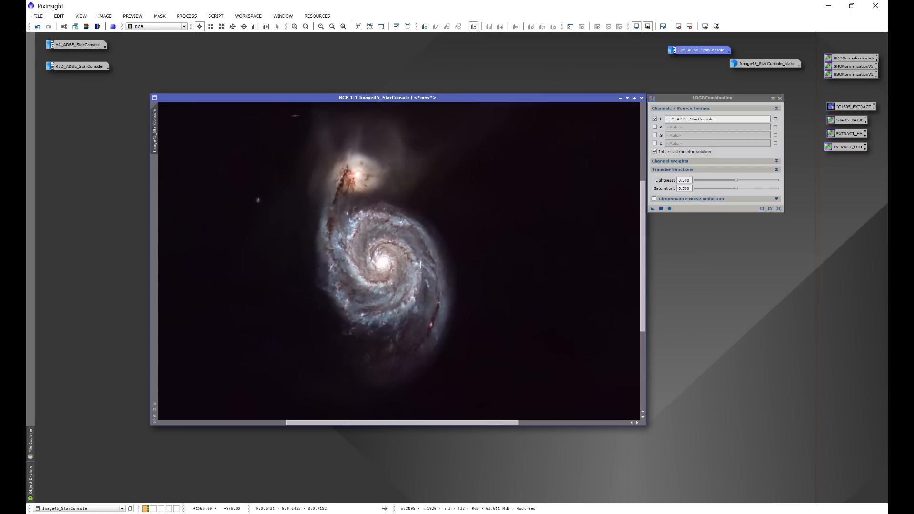
left_click(37, 27)
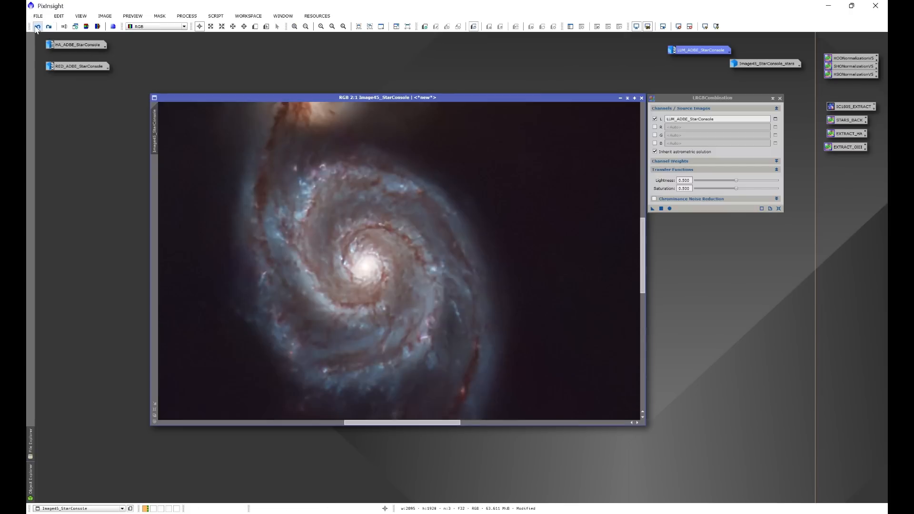
left_click(49, 27)
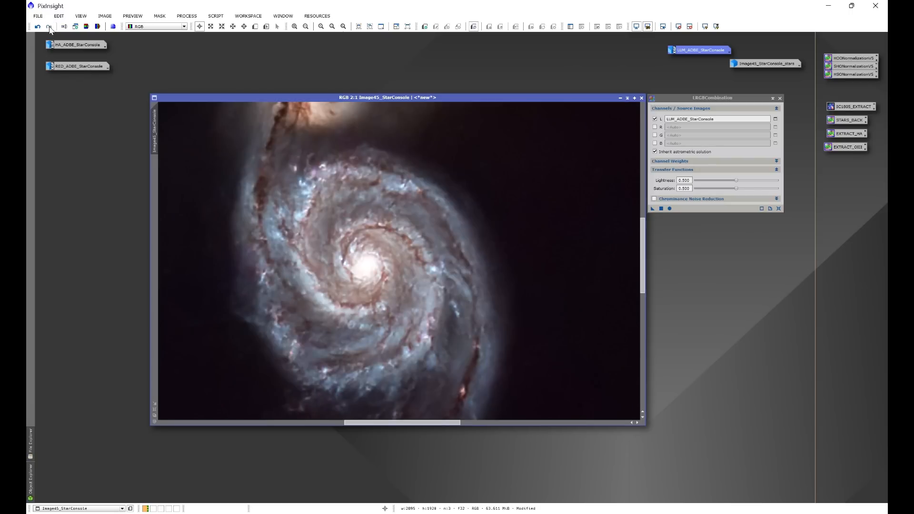
left_click(37, 27)
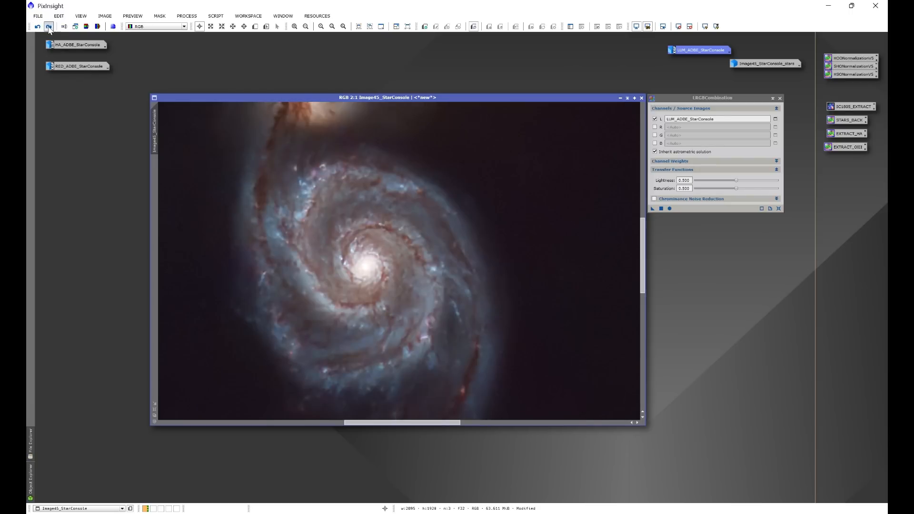
left_click(48, 27)
scroll(521, 282, "down", 1)
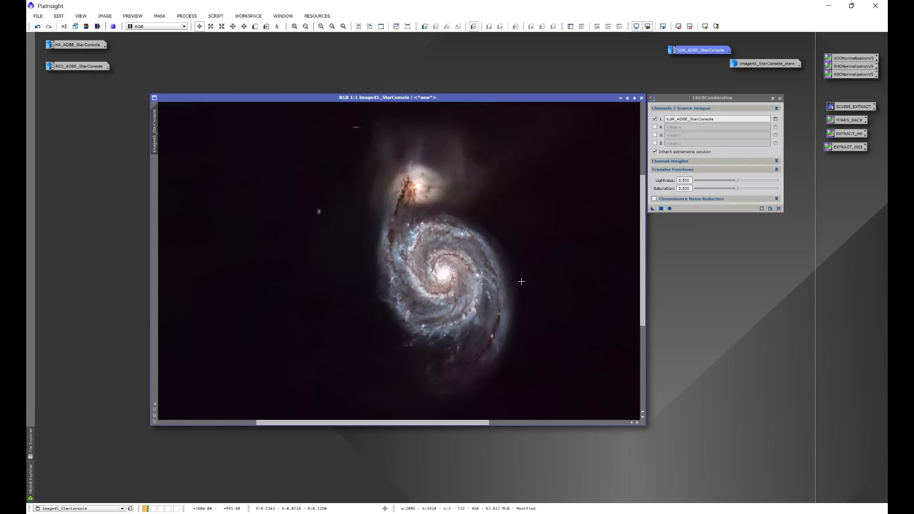
scroll(522, 281, "down", 1)
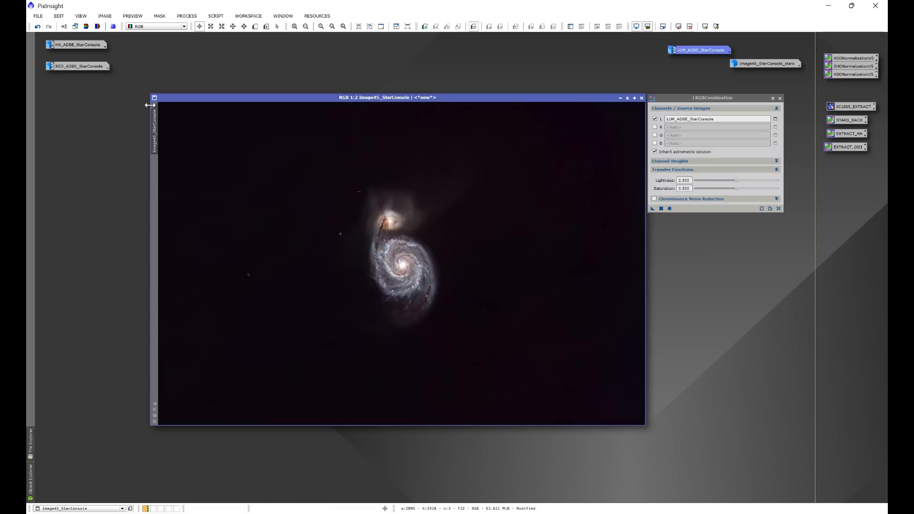
Step: Minimize Image45_StarConsole to an icon, move the LUM_ADBE_StarConsole icon clear of it, and close LRGBCombination
mouse_move(70, 46)
left_click(621, 98)
left_click_drag(688, 52, 643, 45)
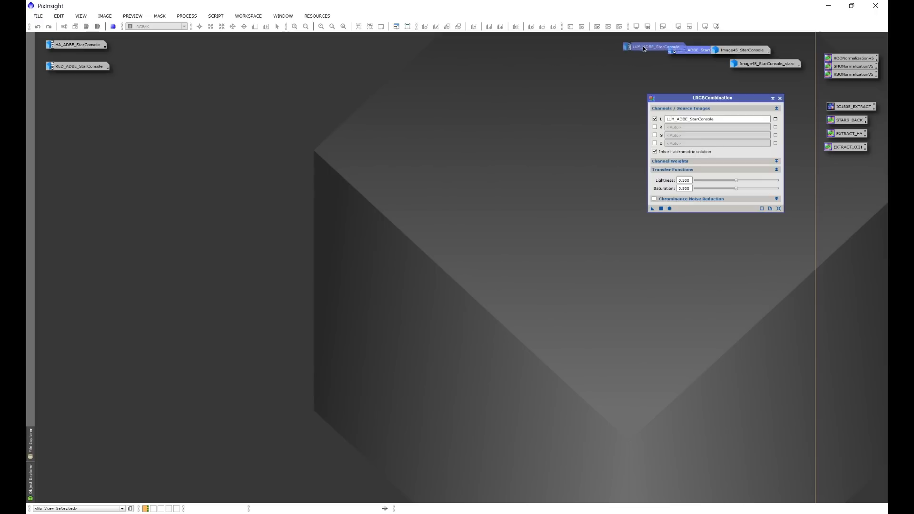
left_click(780, 98)
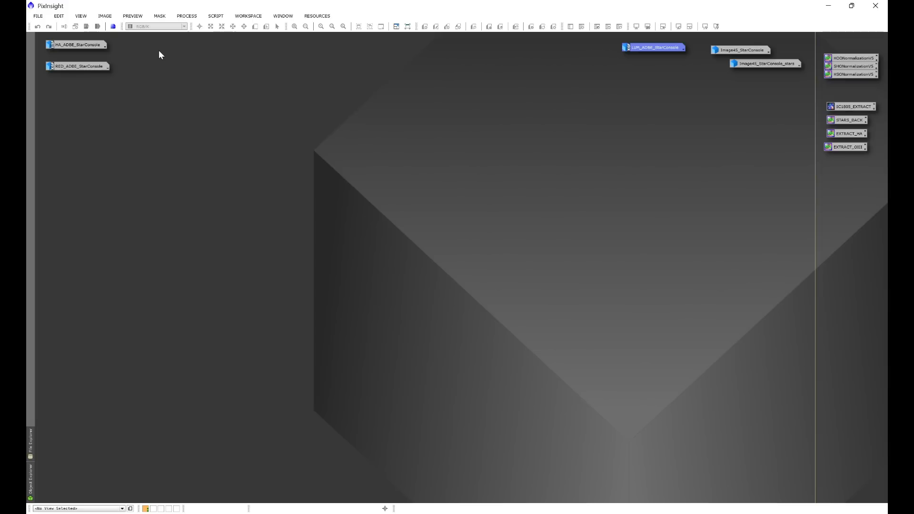
Step: Open the ContinuumSubtraction script with RED_ADBE_StarConsole as the red channel view and HA_ADBE_StarConsole as the Ha view
left_click(215, 18)
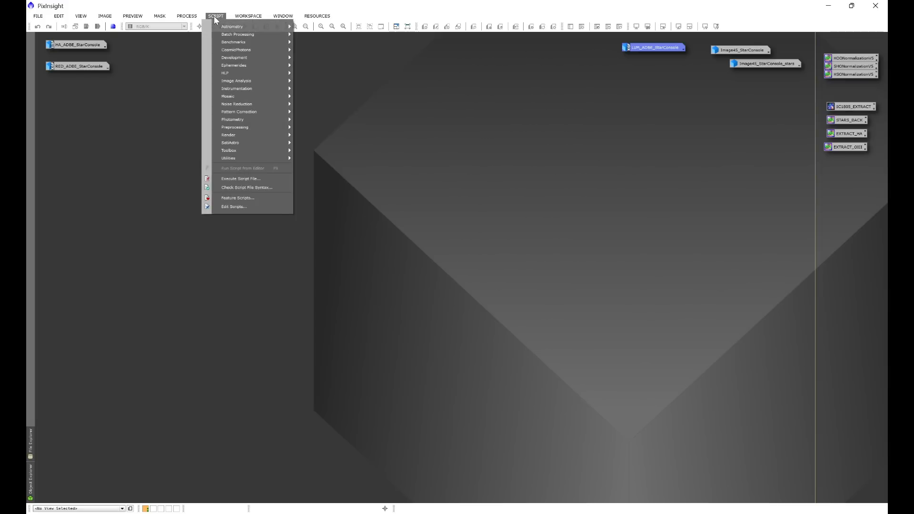
mouse_move(227, 151)
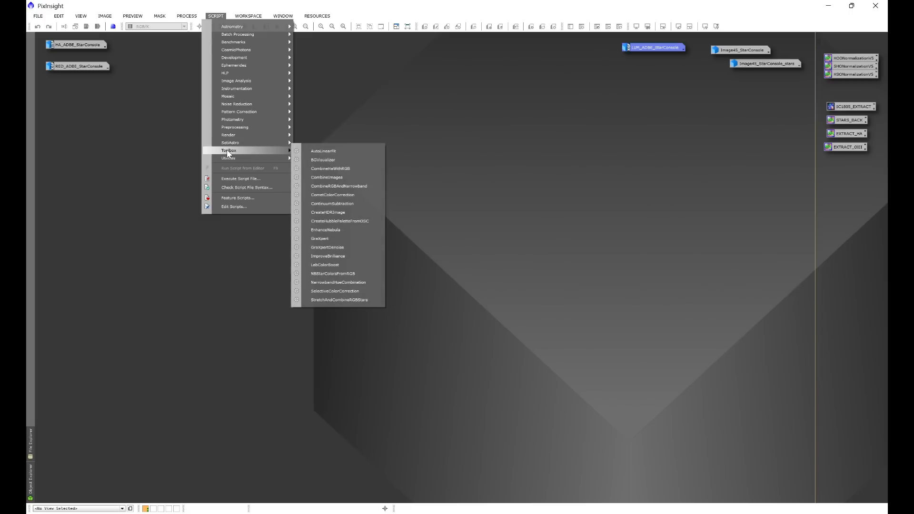
left_click(320, 204)
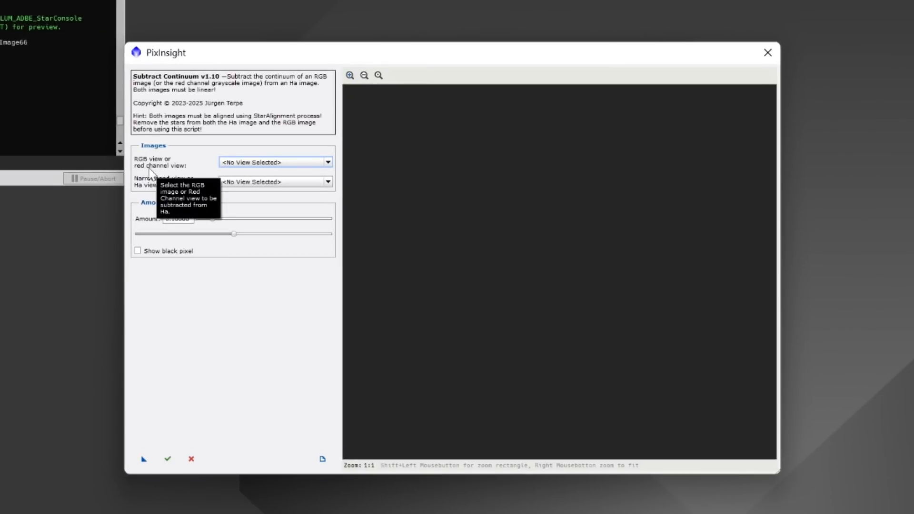
left_click(274, 166)
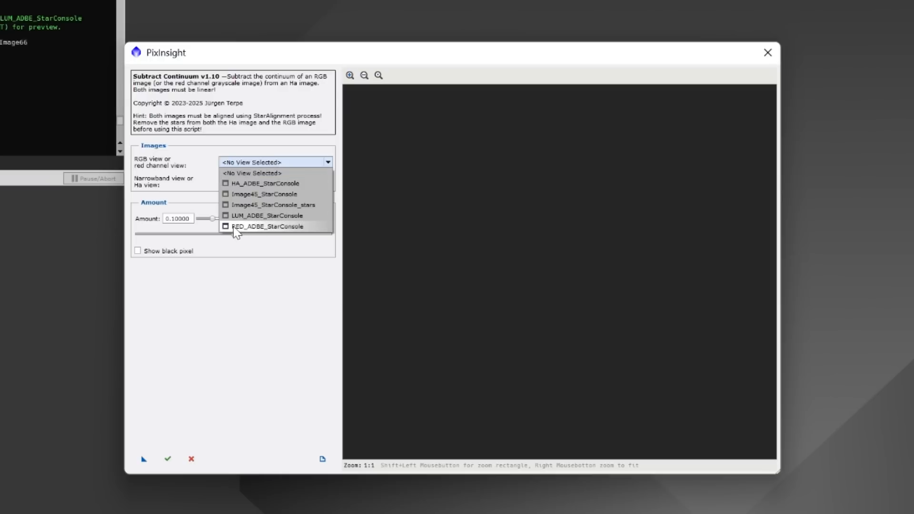
left_click(246, 227)
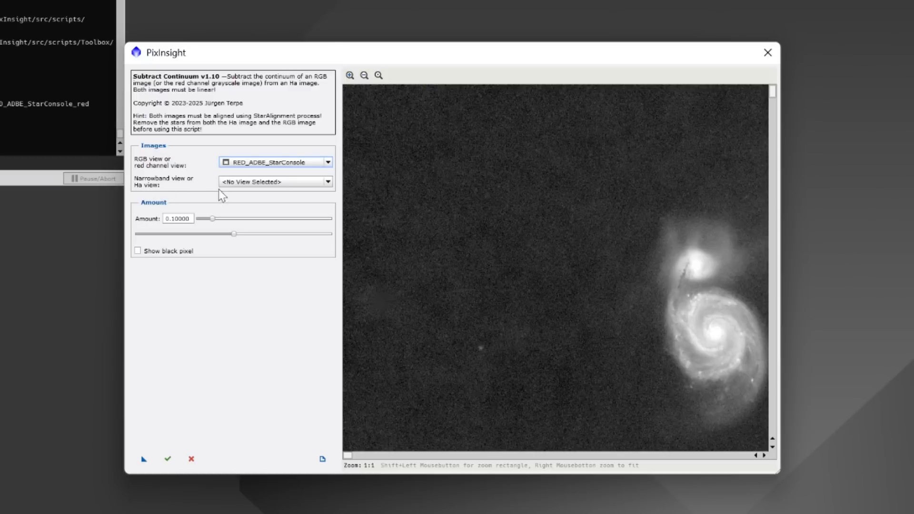
left_click(248, 182)
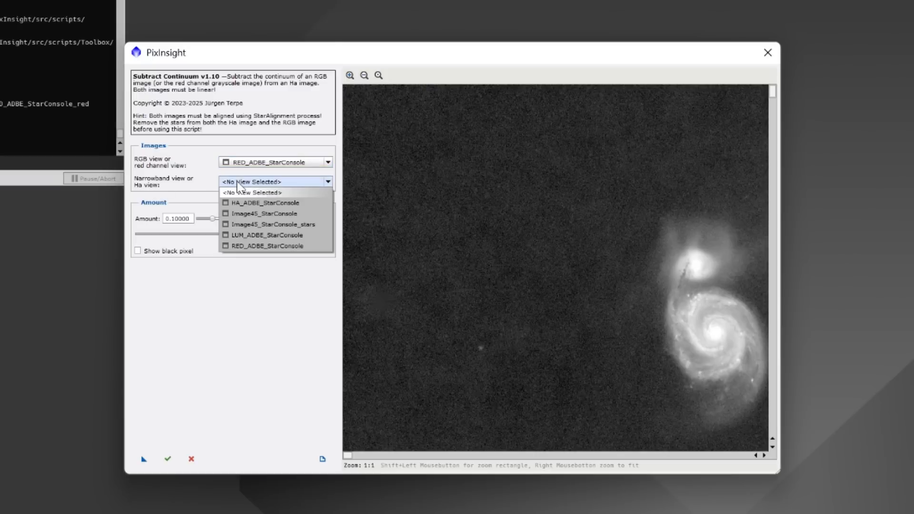
left_click(257, 203)
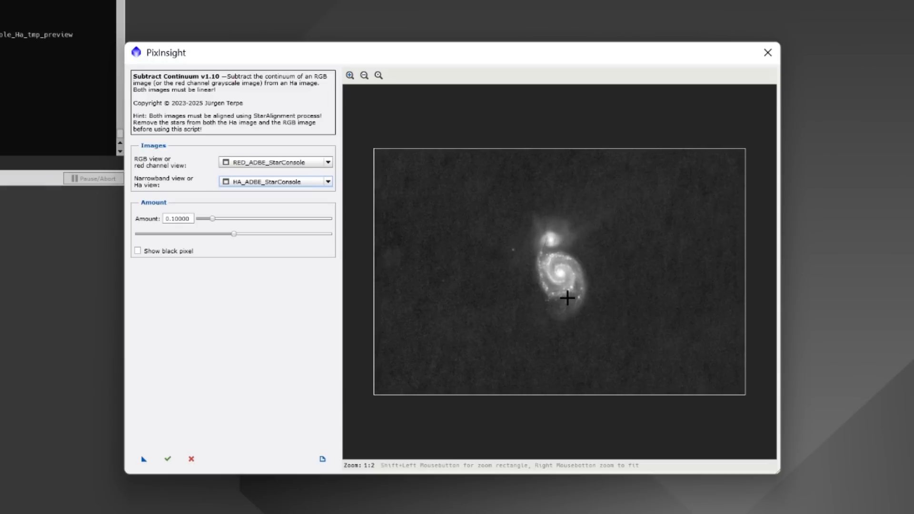
Step: Try a continuum subtraction amount of about 0.39 and examine the galaxy closely in the preview
left_click_drag(211, 218, 252, 219)
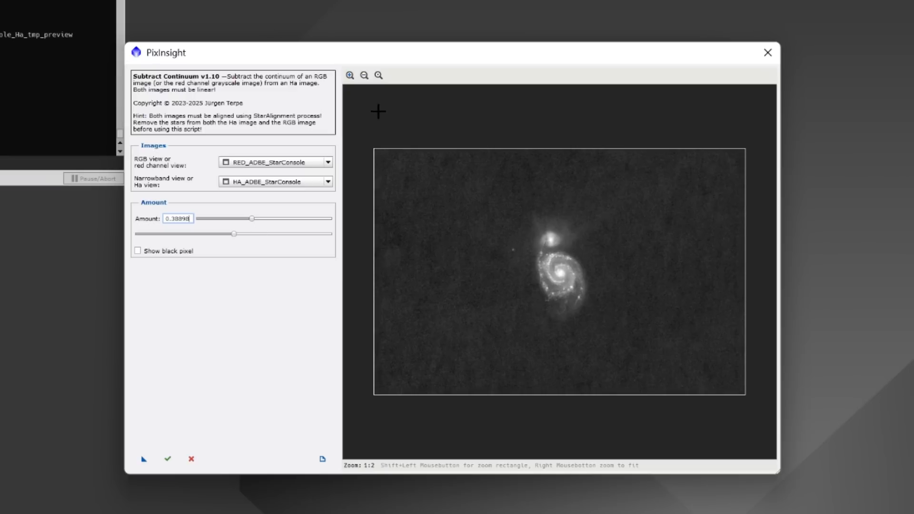
left_click(350, 75)
left_click(350, 75)
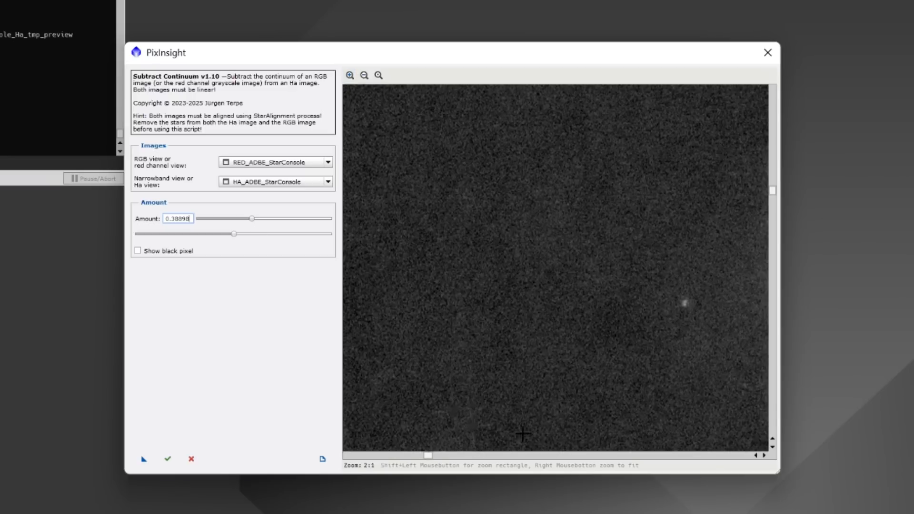
left_click_drag(432, 458, 524, 473)
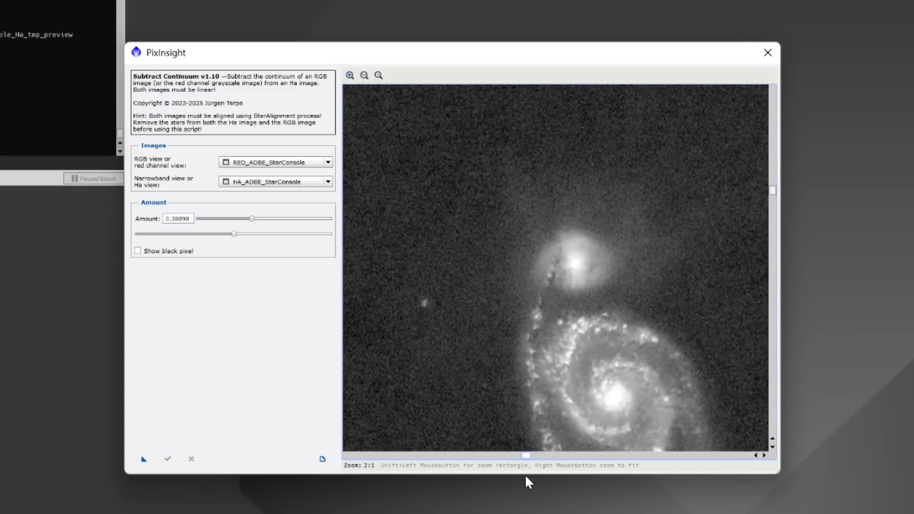
left_click_drag(774, 194, 773, 265)
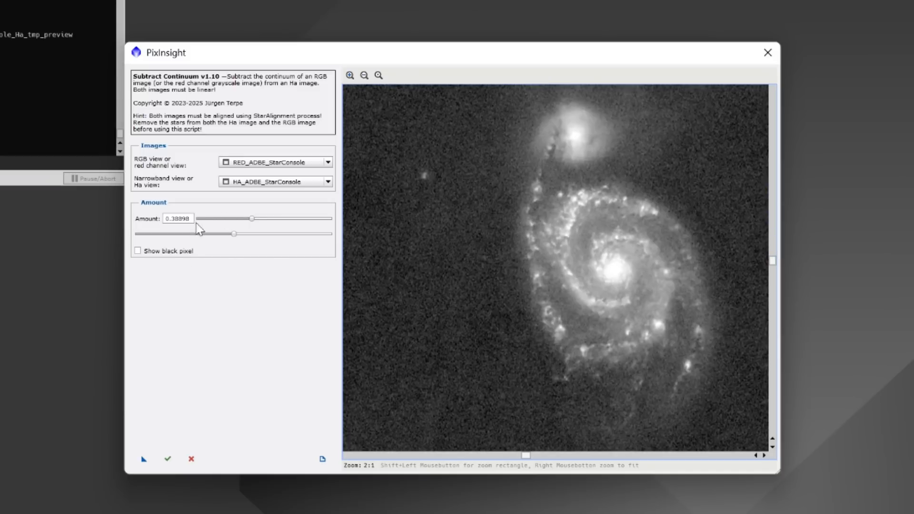
Step: Run the continuum subtraction with an amount of 0.1 and centre the resulting Ha image in the workspace
double_click(181, 218)
type("1")
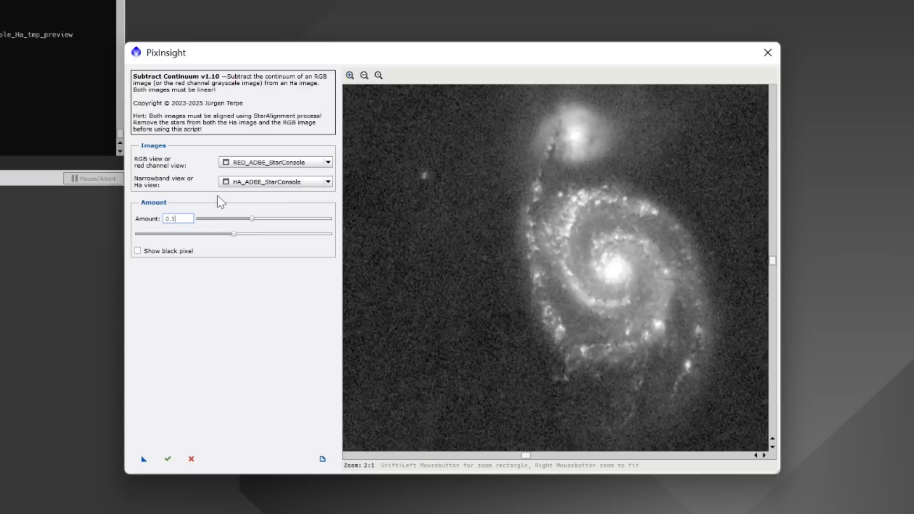
key("Return")
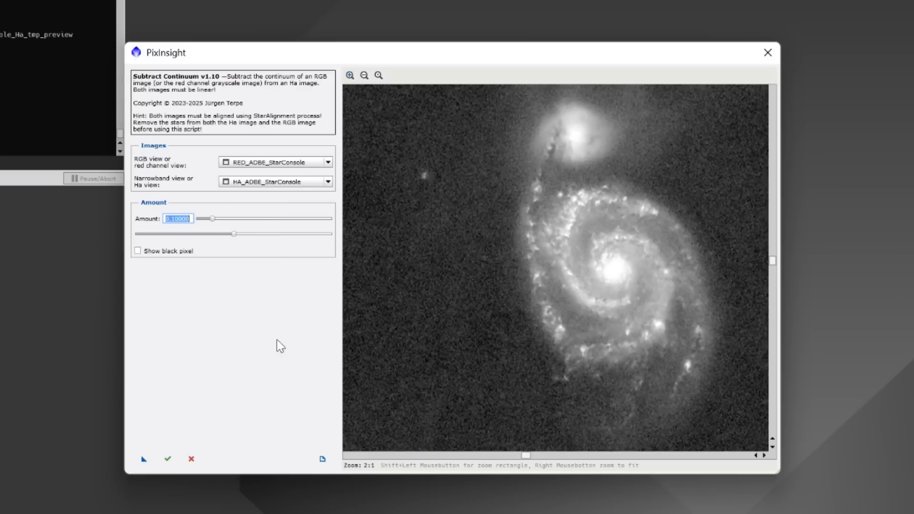
left_click(170, 458)
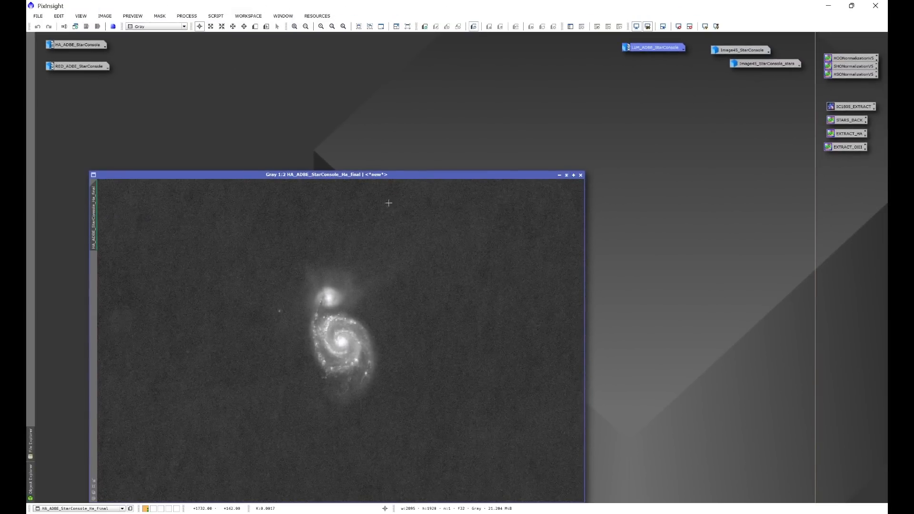
left_click_drag(343, 175, 398, 101)
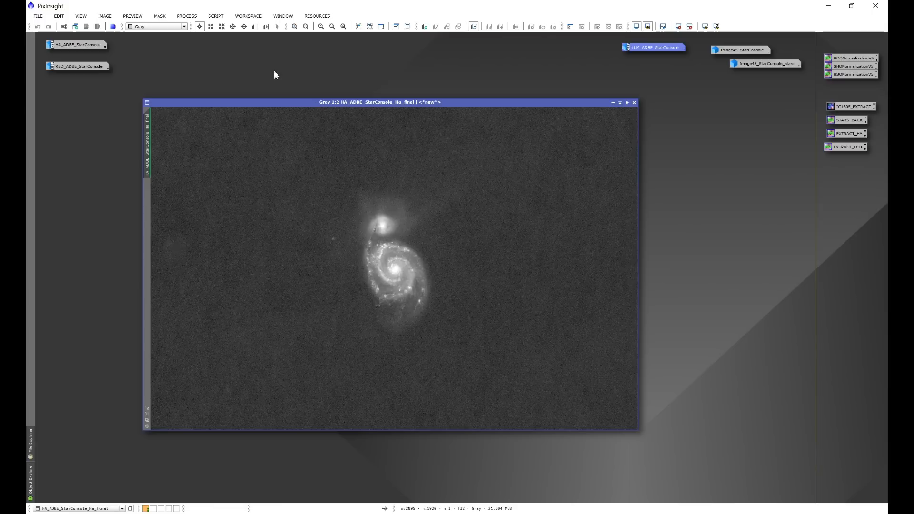
Step: Stretch the HA_ADBE_StarConsole_Ha_final image using Statistical Stretch with a target median of 0.10, and close the script and console
left_click(209, 16)
mouse_move(244, 143)
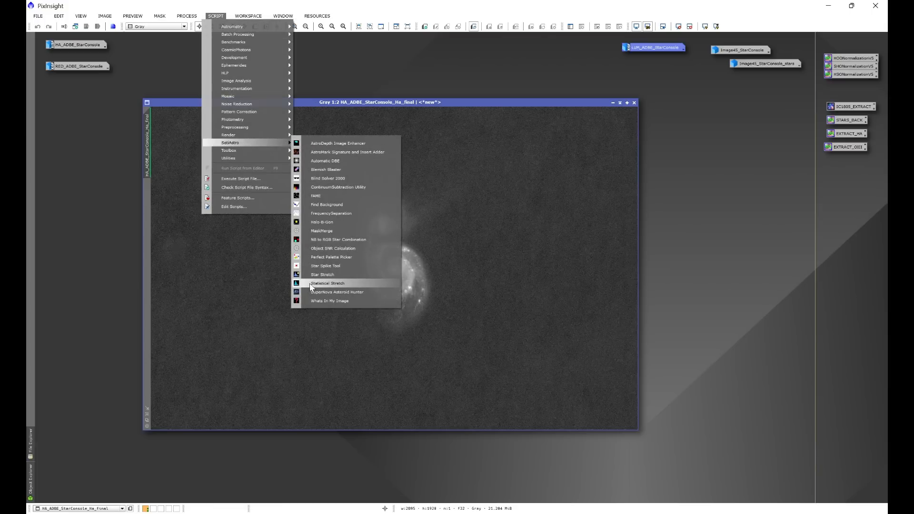
left_click(322, 284)
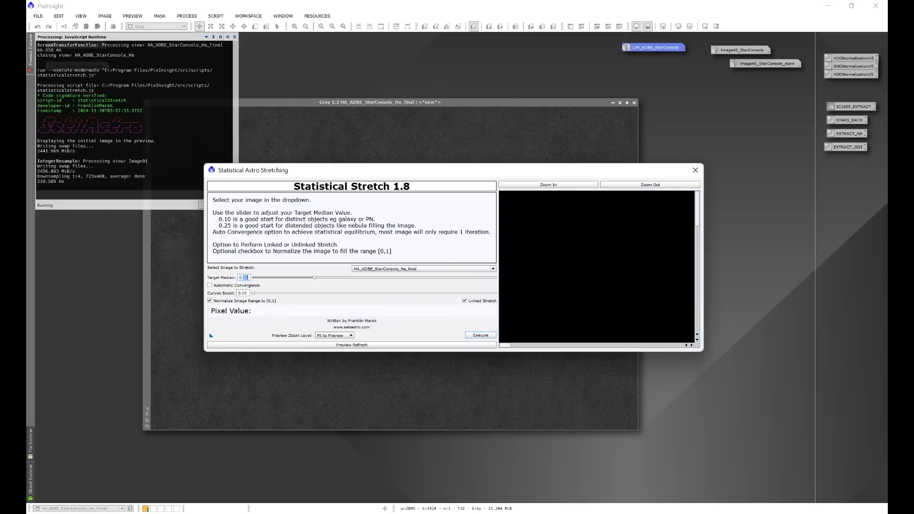
left_click(355, 345)
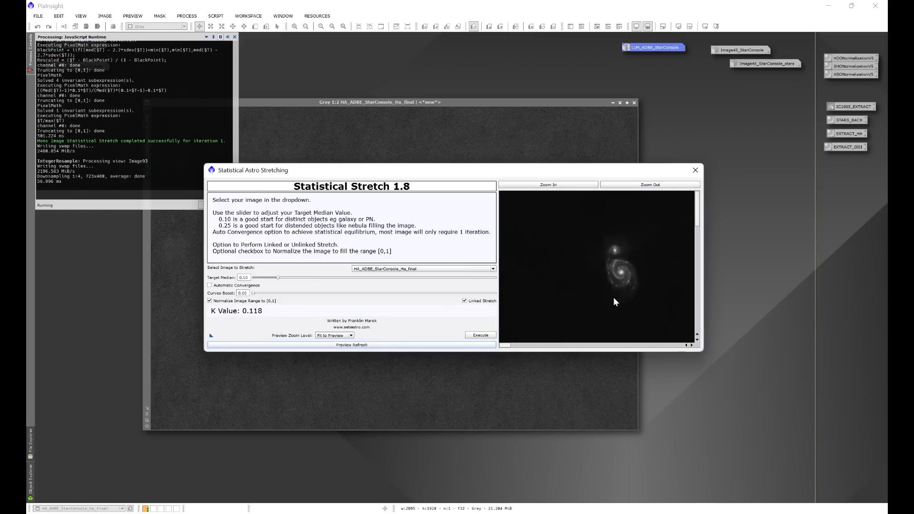
left_click(480, 336)
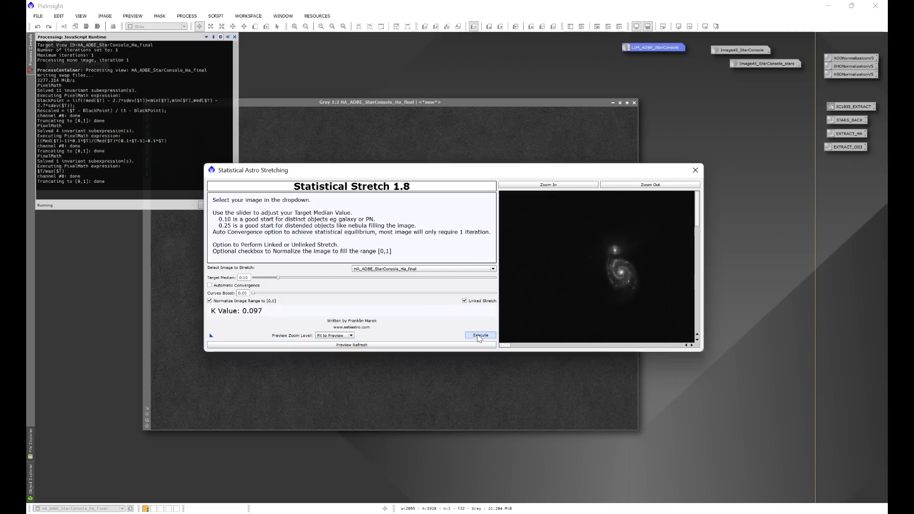
left_click(696, 170)
left_click(235, 36)
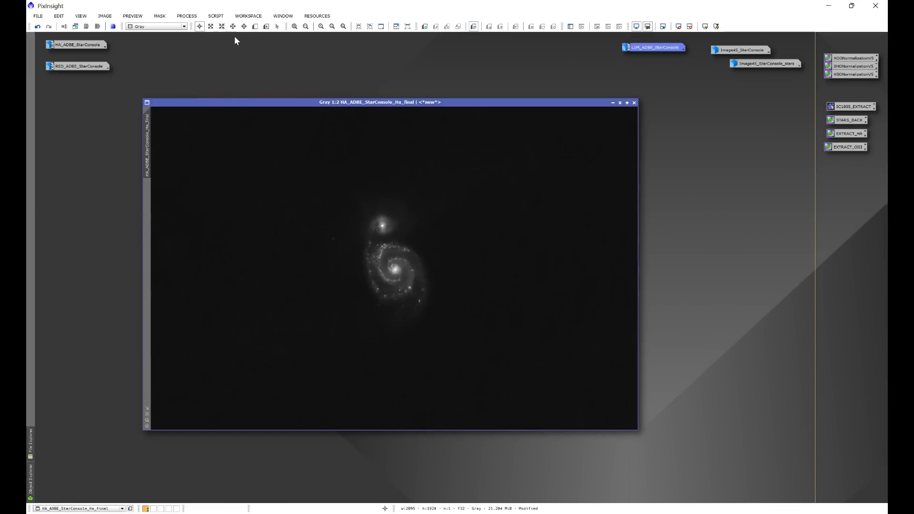
Step: Open NoiseXTerminator and set the HF and LF denoise intensity and color values all to 0.7
scroll(431, 258, "up", 1)
scroll(431, 257, "up", 2)
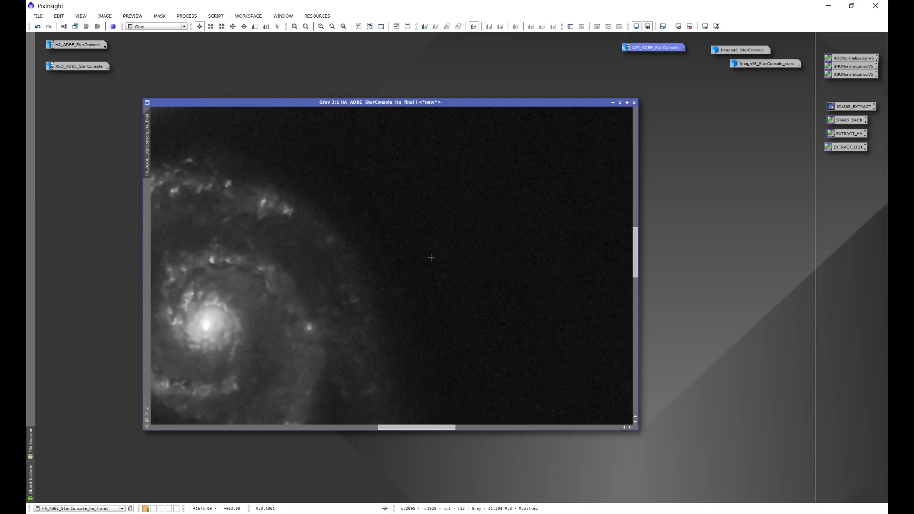
left_click(186, 15)
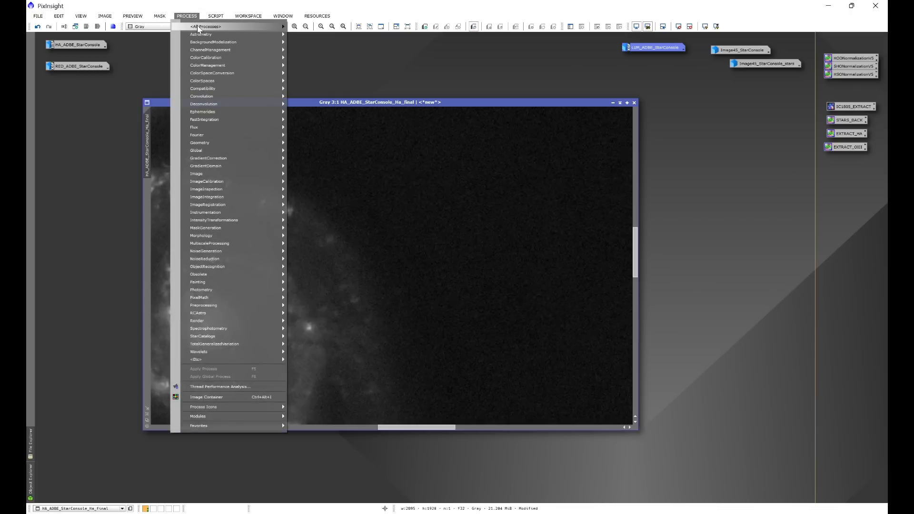
mouse_move(205, 27)
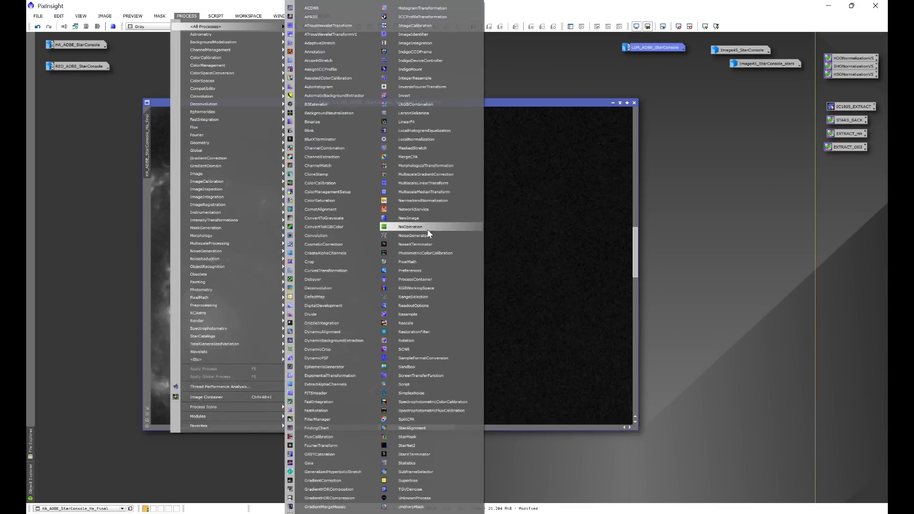
left_click(410, 244)
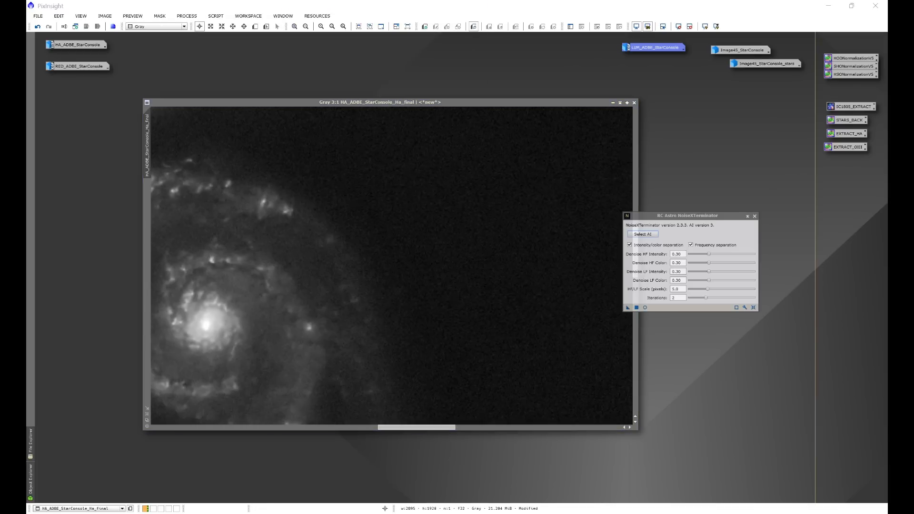
double_click(678, 254)
type("7")
key("Tab")
type("0.7")
key("Tab")
type("0.7")
key("Tab")
type("0.7")
Step: Apply the noise reduction to the HA_ADBE_StarConsole_Ha_final image and close NoiseXTerminator and the console
left_click(637, 308)
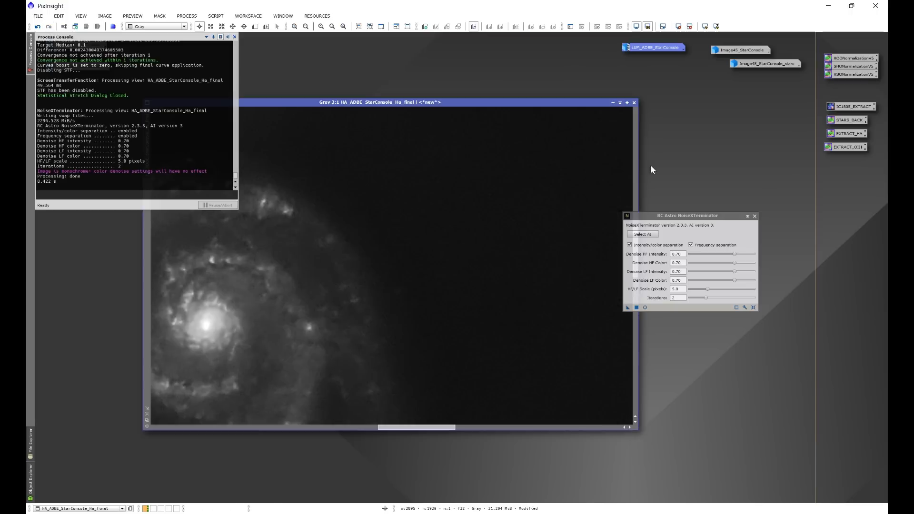
left_click(755, 216)
left_click(235, 37)
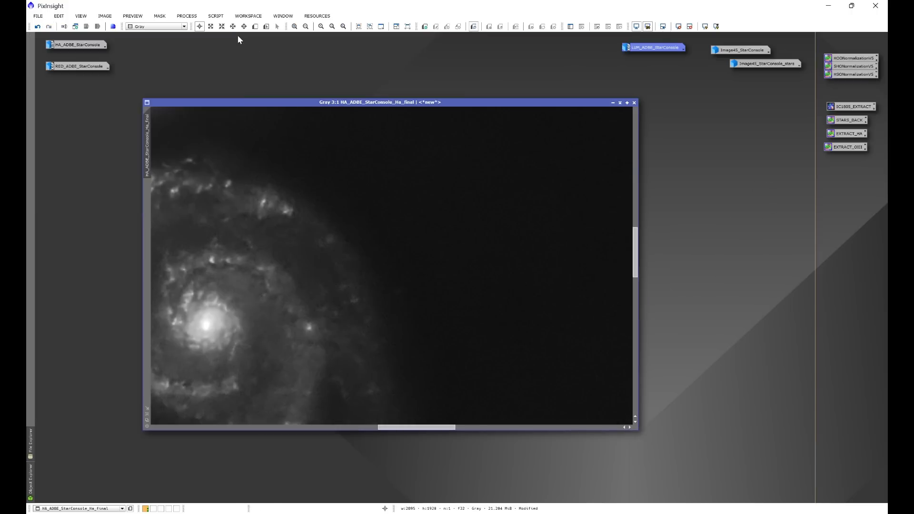
Step: Open CurvesTransformation for the HA_ADBE_StarConsole_Ha_final image and inspect the galaxy in a real-time preview
scroll(468, 261, "down", 3)
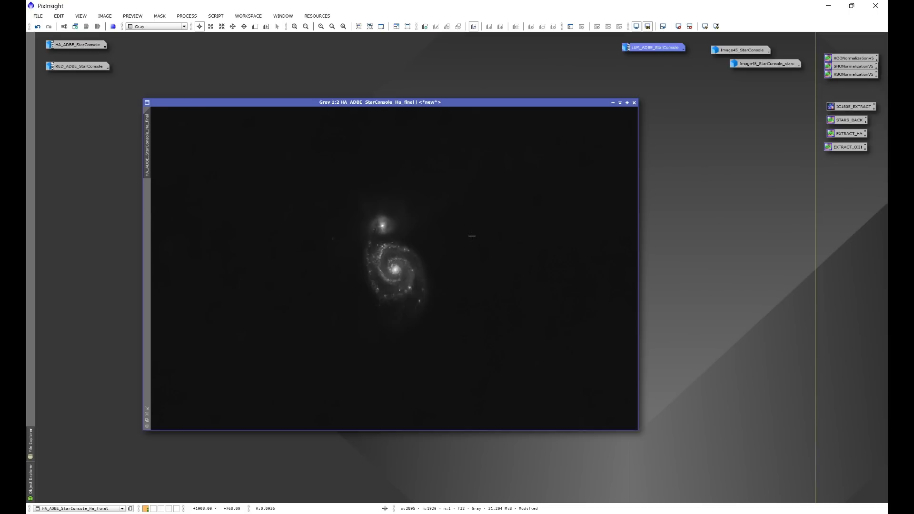
left_click(187, 16)
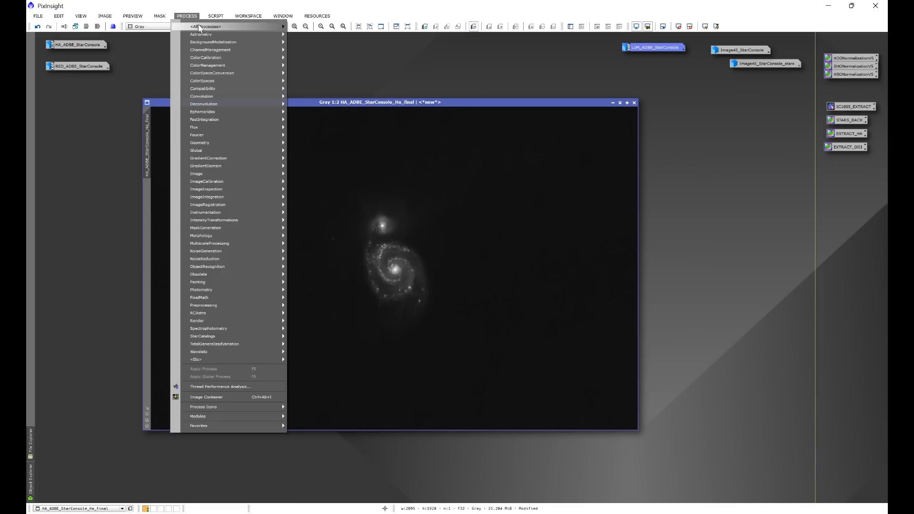
mouse_move(200, 28)
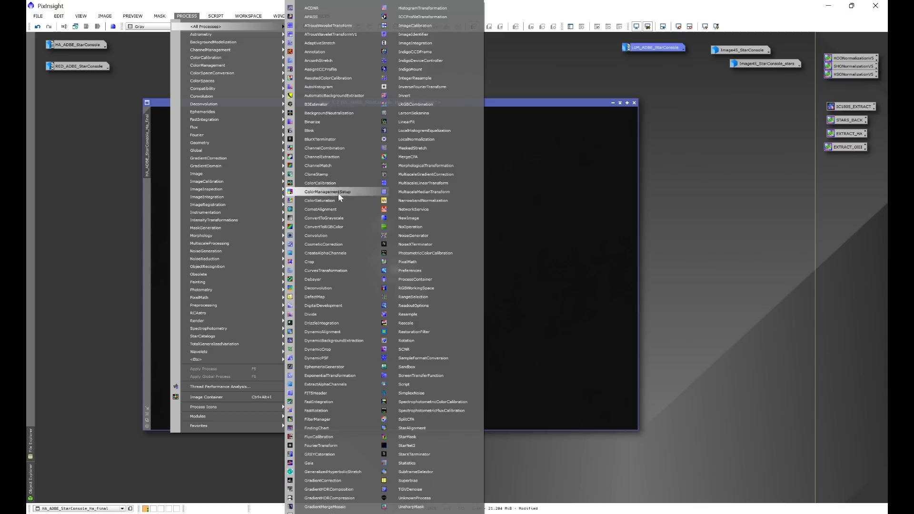
left_click(333, 270)
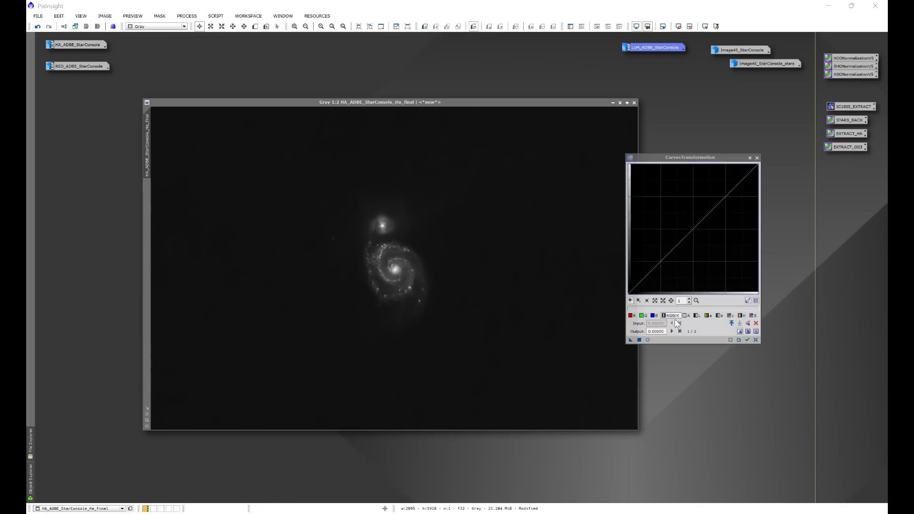
left_click(647, 340)
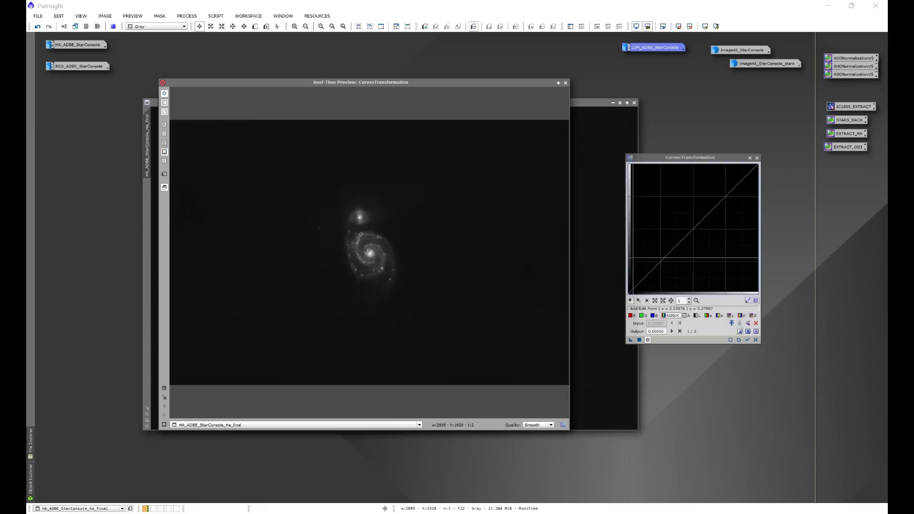
left_click_drag(297, 190, 439, 300)
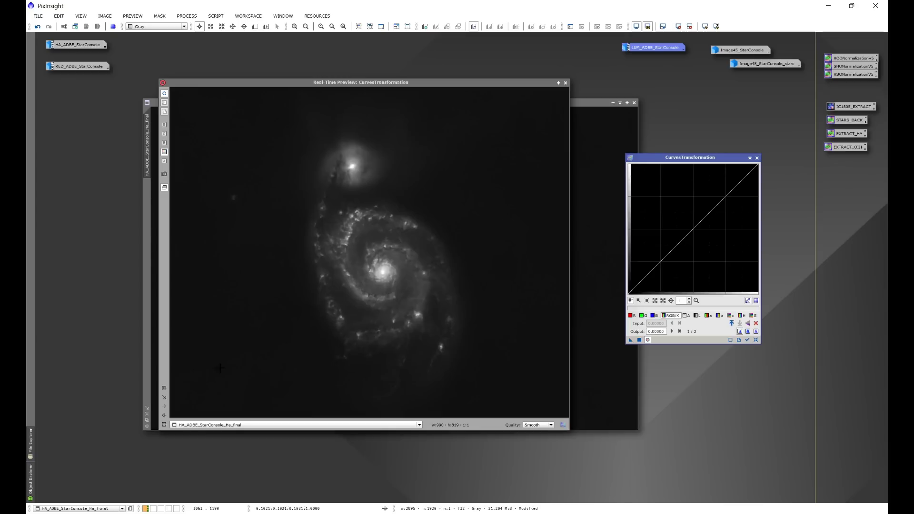
left_click(164, 425)
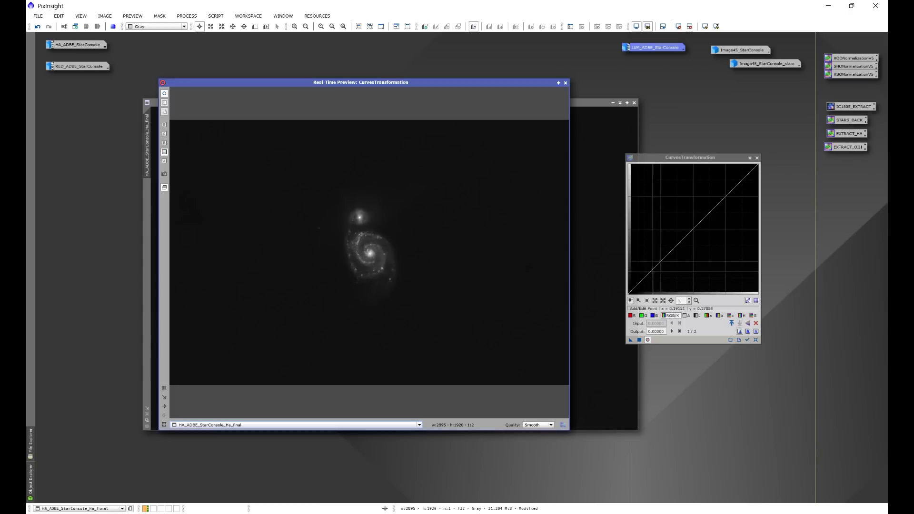
Step: Darken the Ha image's background with an RGB/K curve using a lowered shadow point and an anchor at output about 0.20, then reset the curve
left_click(655, 267)
left_click_drag(655, 268, 657, 268)
left_click(638, 288)
left_click(639, 339)
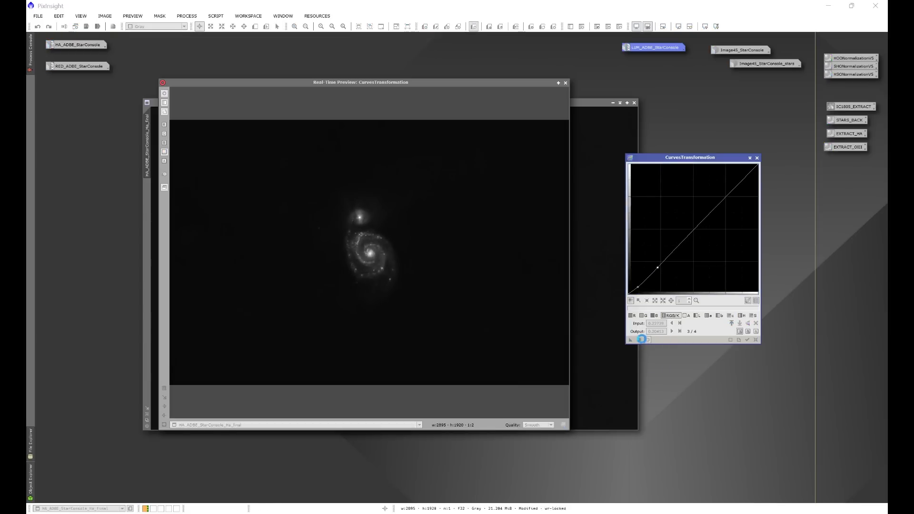
left_click(755, 339)
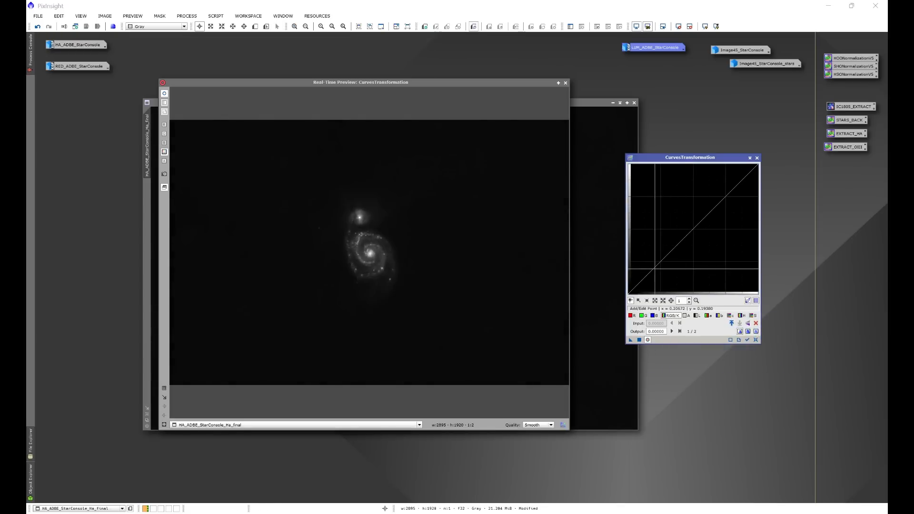
Step: Darken the Ha image further with a low shadow point and a second point at about input 0.22, output 0.18, then reset the curve
left_click(659, 272)
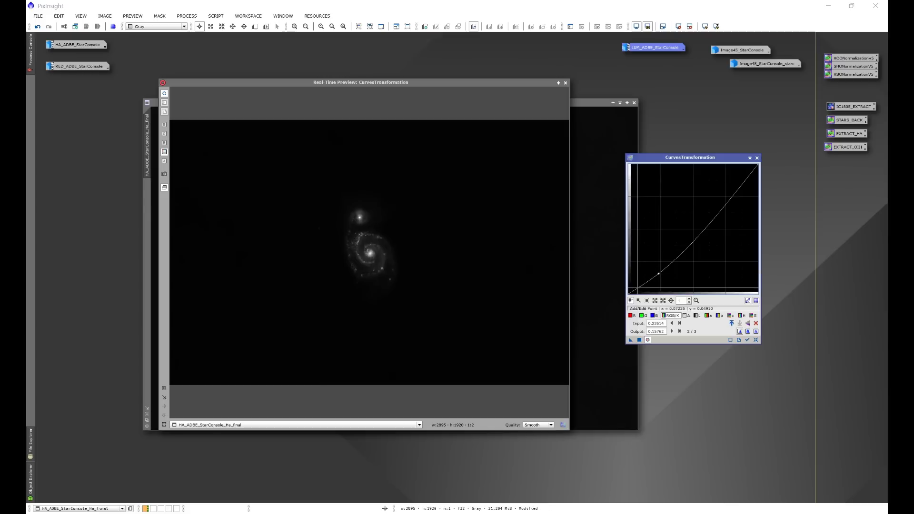
left_click(639, 289)
left_click_drag(659, 274, 657, 270)
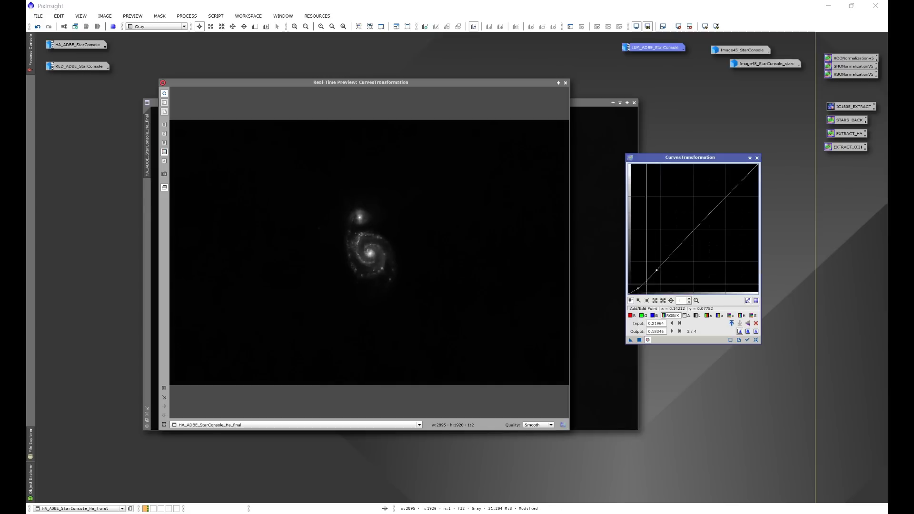
left_click_drag(640, 286, 638, 285)
left_click(756, 340)
Step: Apply another mild RGB/K darkening curve to the Ha image, with one point in the deep shadows and one near the lower quarter, and reset it
left_click_drag(653, 270, 655, 273)
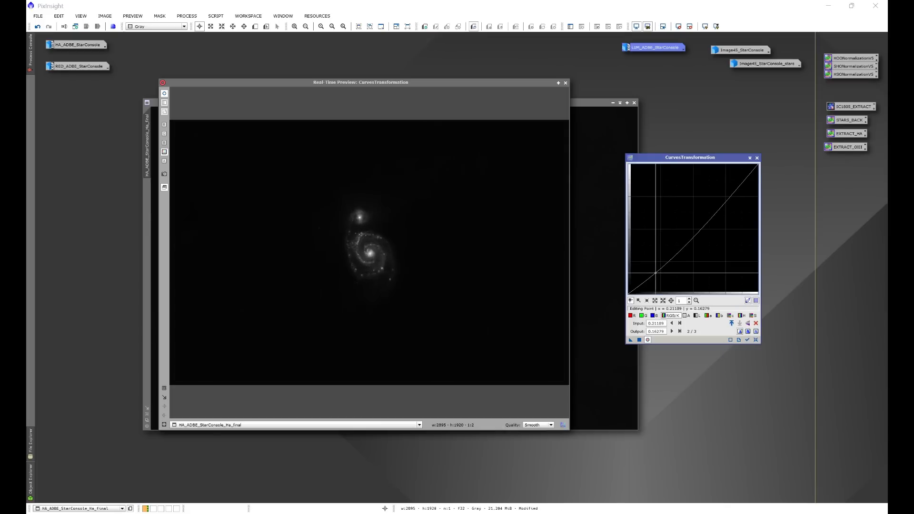
left_click(635, 289)
left_click_drag(656, 273, 655, 270)
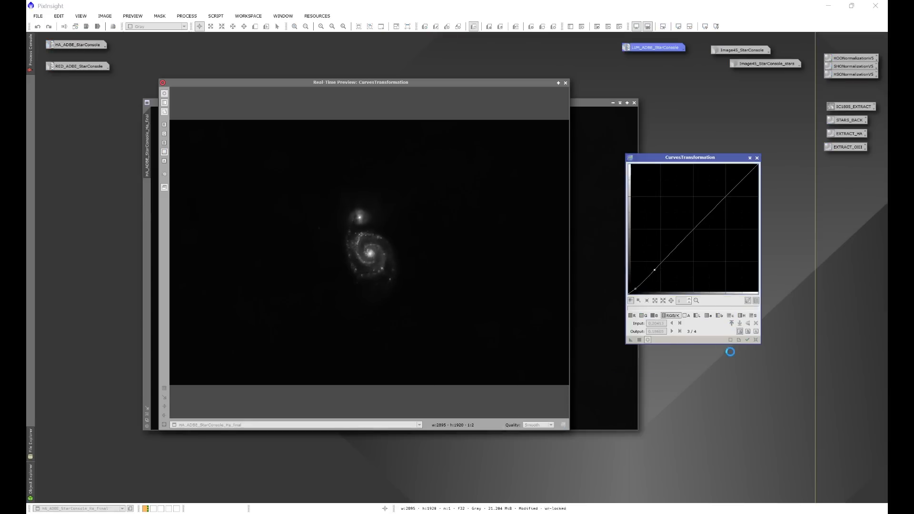
left_click(756, 340)
Step: Apply an RGB/K contrast curve with a low shadow point and one at about input 0.196, output 0.202, check the Ha image, and close CurvesTransformation
left_click_drag(659, 270, 656, 270)
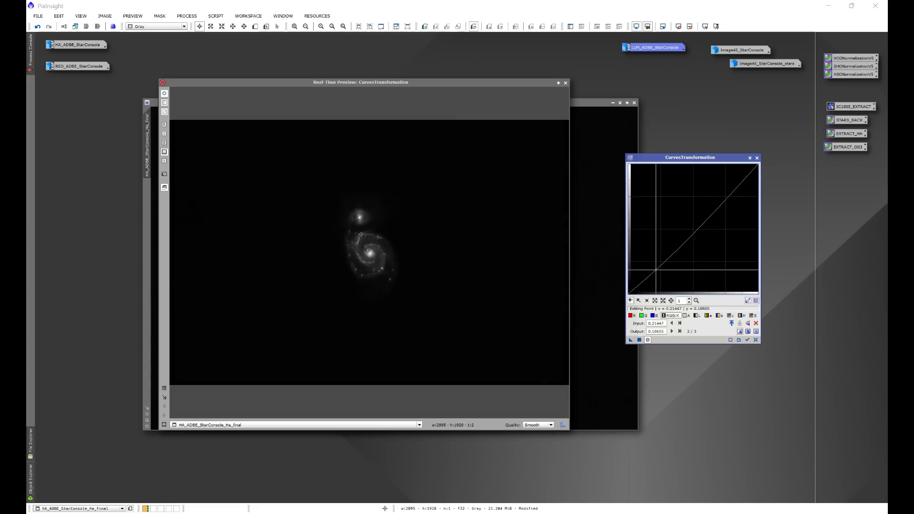
left_click(635, 289)
mouse_move(656, 270)
left_mouse_down()
mouse_move(662, 262)
mouse_move(654, 267)
left_mouse_up()
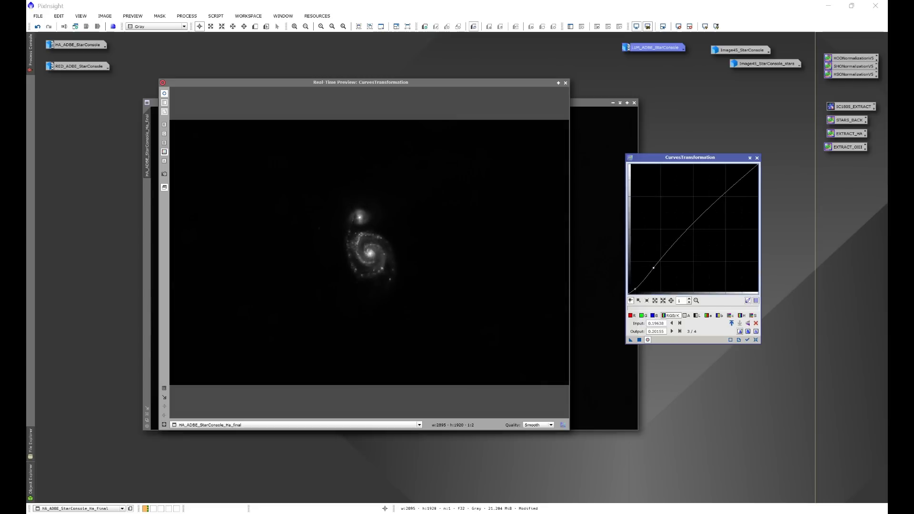
left_click(756, 341)
left_click(566, 82)
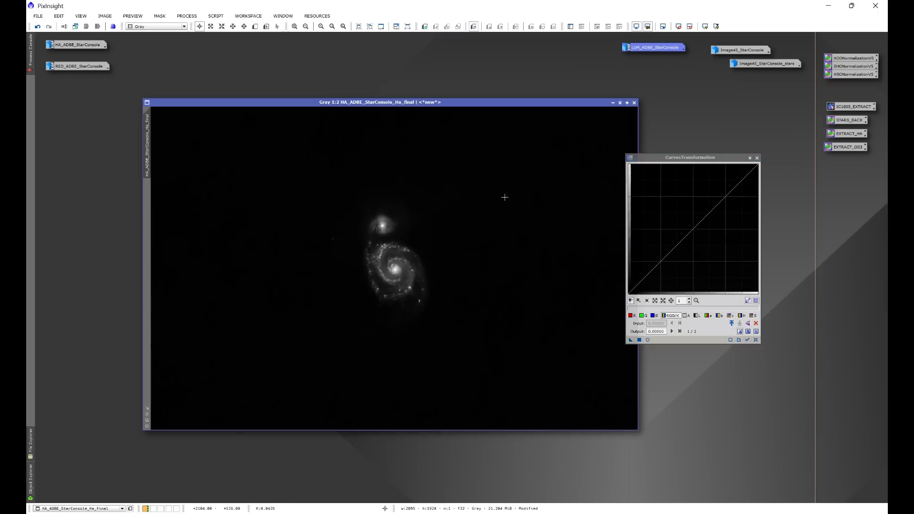
scroll(399, 269, "up", 2)
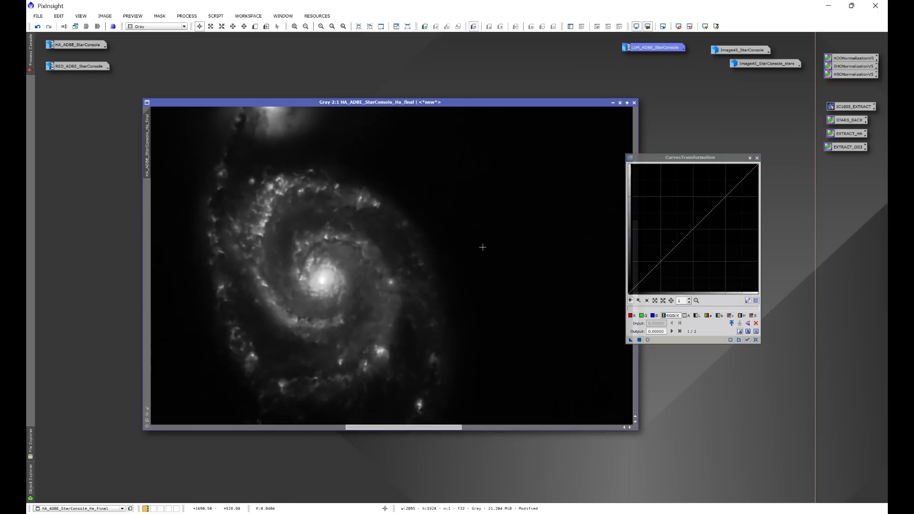
scroll(492, 243, "up", 1)
scroll(385, 269, "down", 1)
scroll(385, 269, "down", 2)
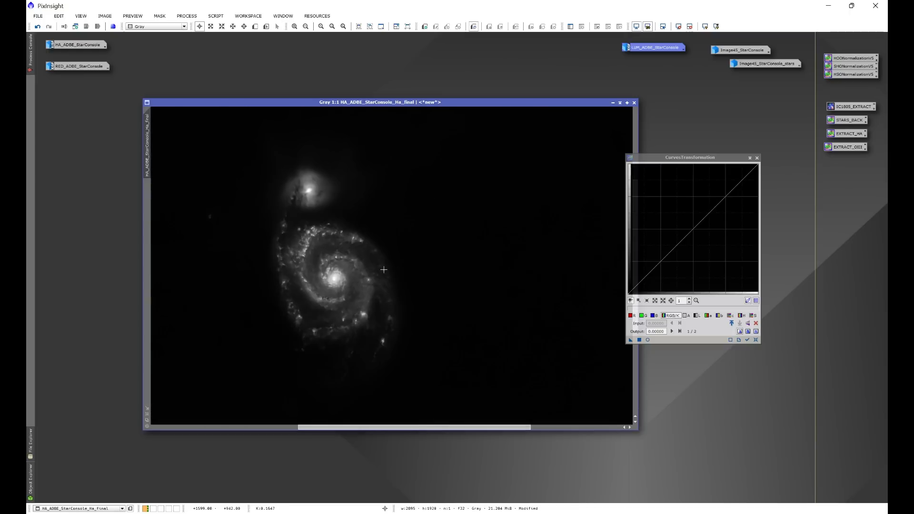
left_click(757, 158)
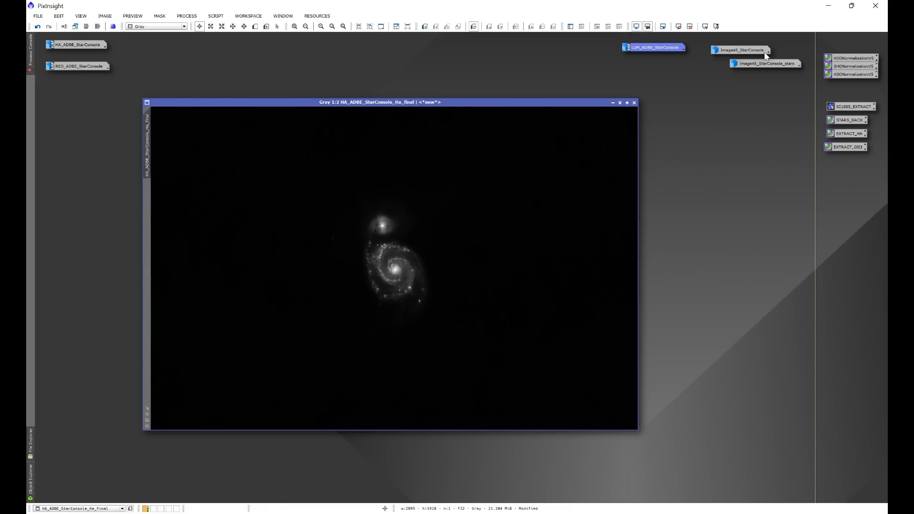
Step: Minimize the HA_ADBE_StarConsole_Ha_final image, place its icon below LUM_ADBE_StarConsole, and restore the Image45_StarConsole color image
left_click(613, 103)
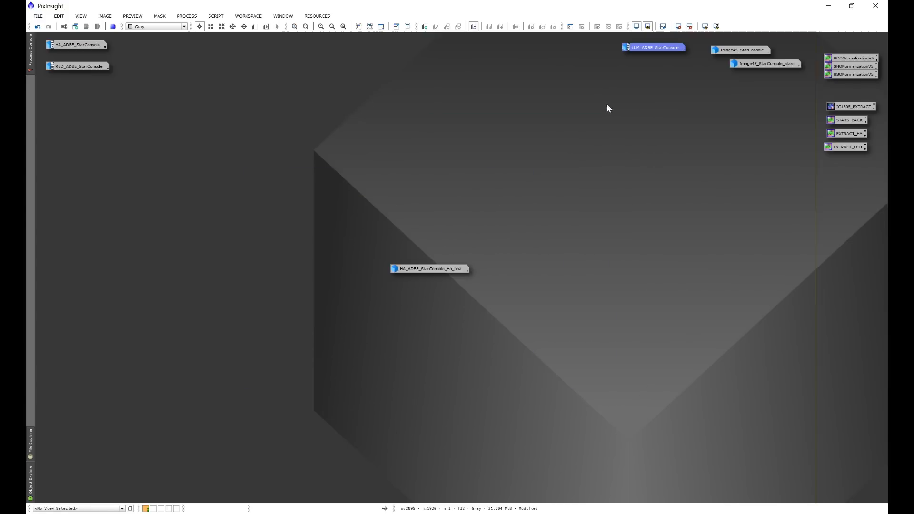
left_click_drag(431, 270, 661, 74)
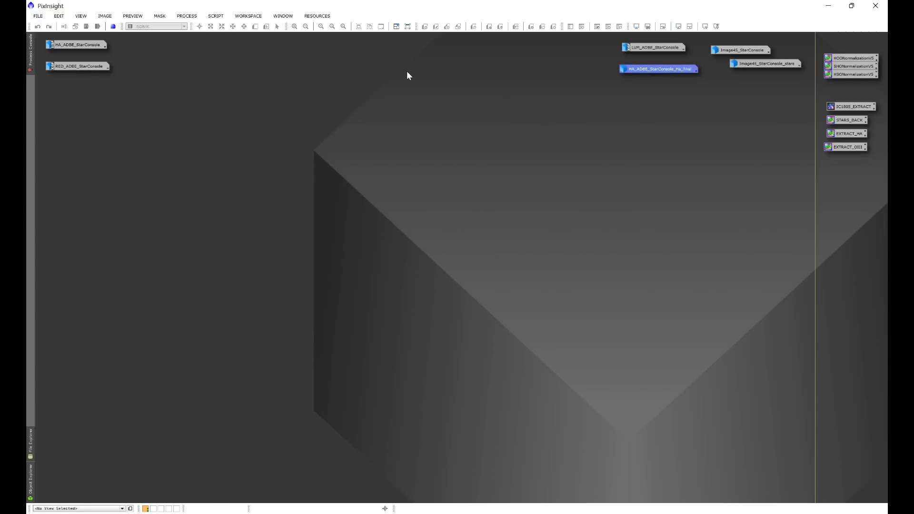
double_click(728, 51)
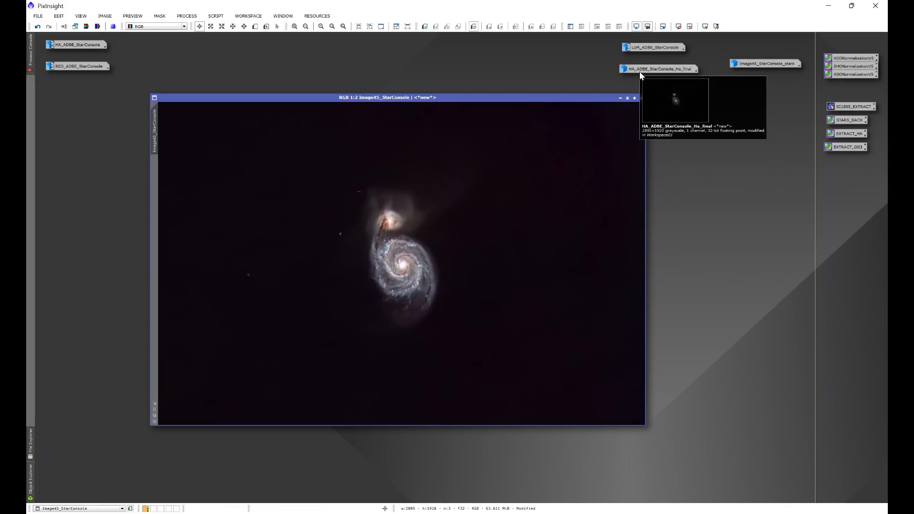
left_click(216, 16)
mouse_move(235, 152)
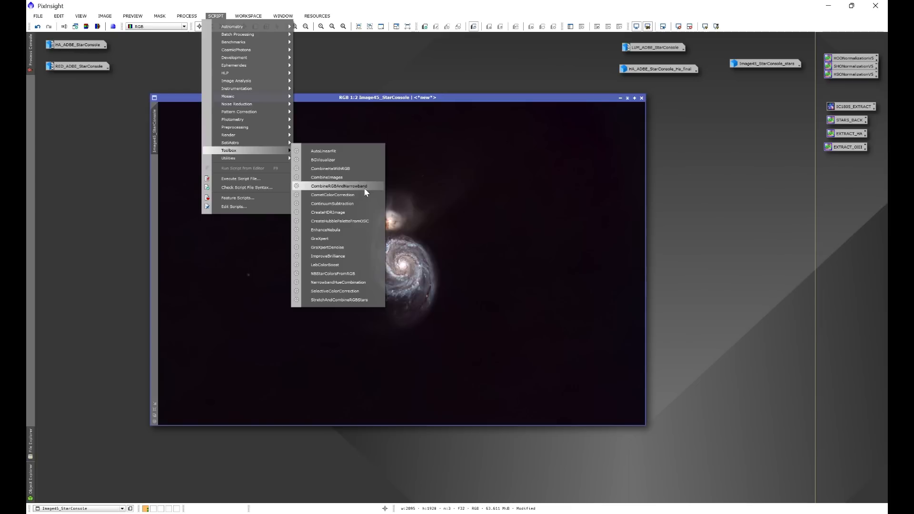
left_click(677, 206)
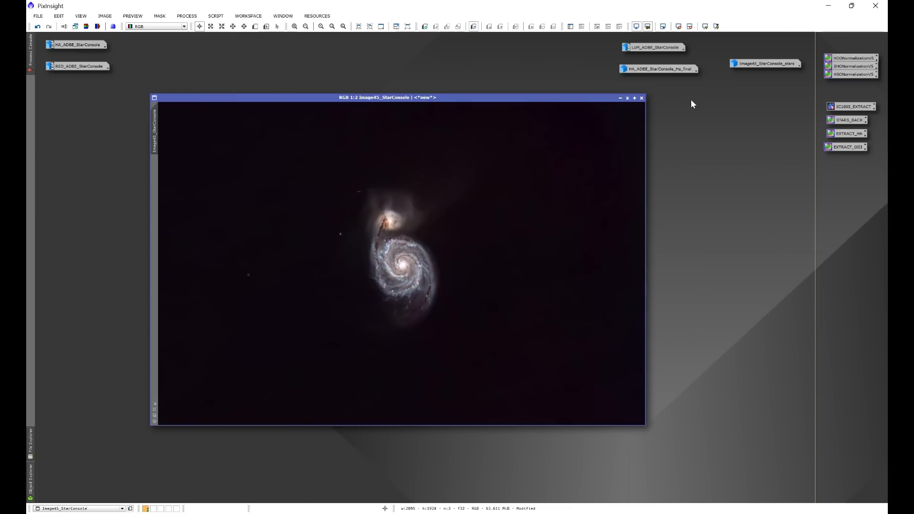
mouse_move(638, 71)
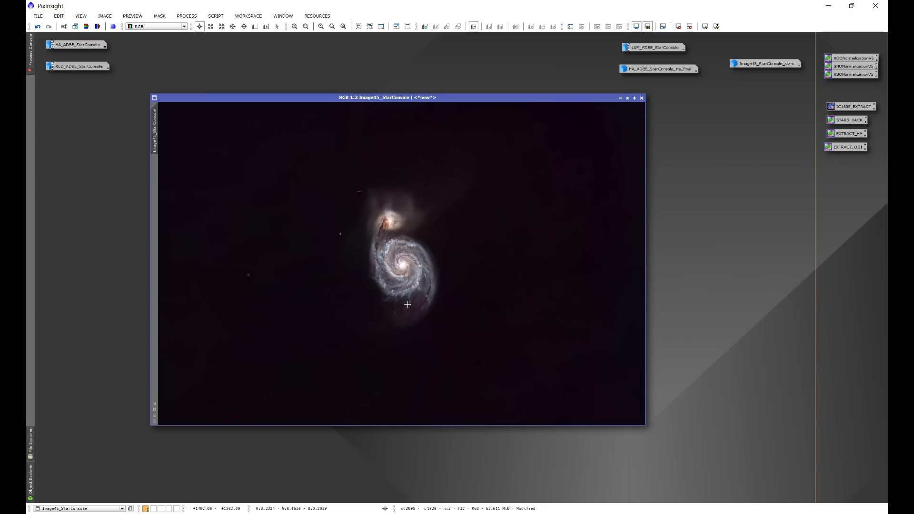
Step: Open CurvesTransformation with a real-time preview of Image45_StarConsole and raise the saturation curve at about input 0.47 to output 0.55
left_click(187, 16)
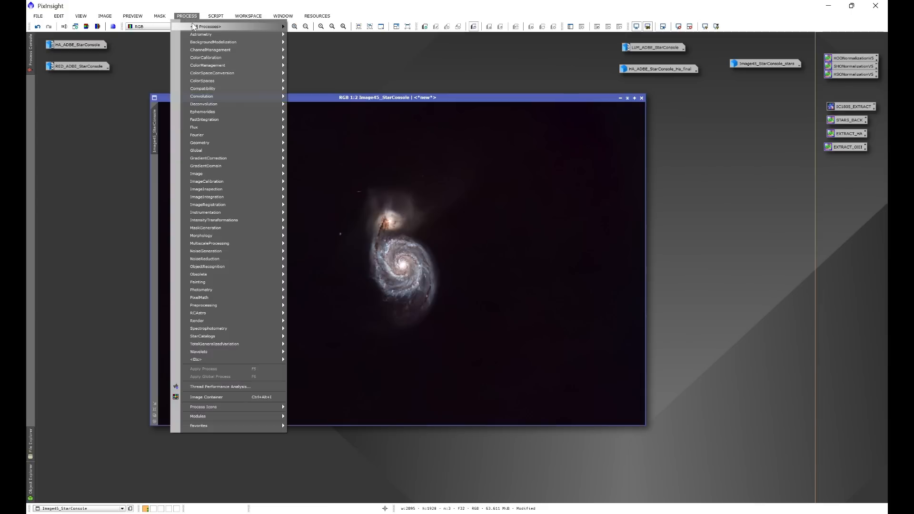
mouse_move(198, 28)
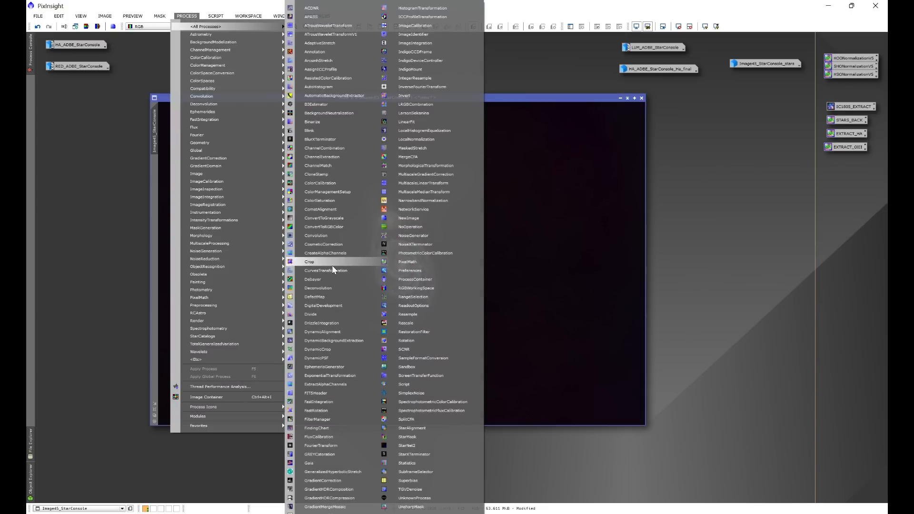
left_click(333, 271)
left_click(647, 340)
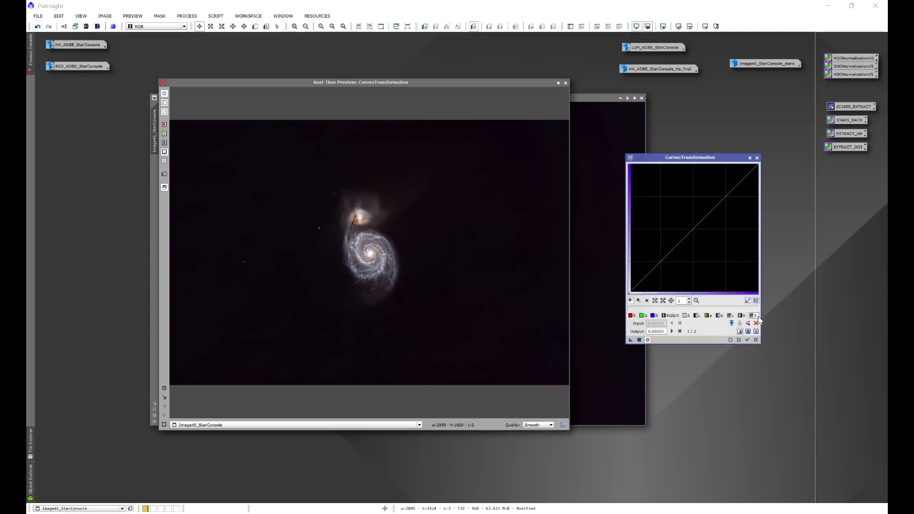
left_click(692, 227)
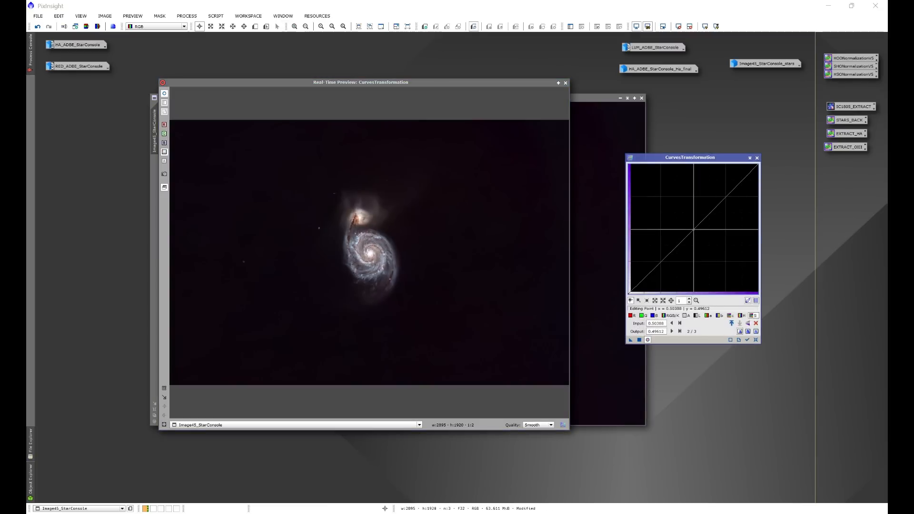
left_click_drag(692, 226, 690, 223)
Step: Compare the galaxy's colors up close with and without the saturation curve using the real-time preview
left_click(649, 340)
left_click(649, 339)
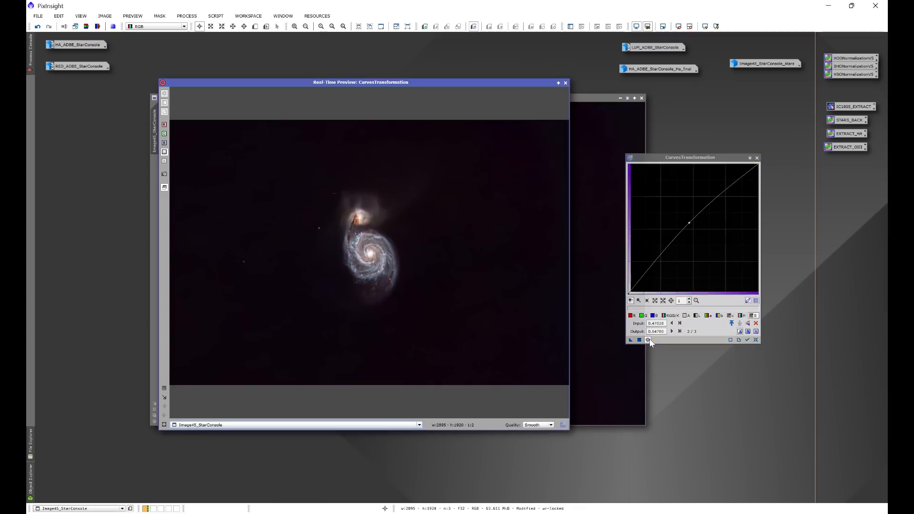
left_click_drag(301, 171, 439, 317)
left_click(648, 340)
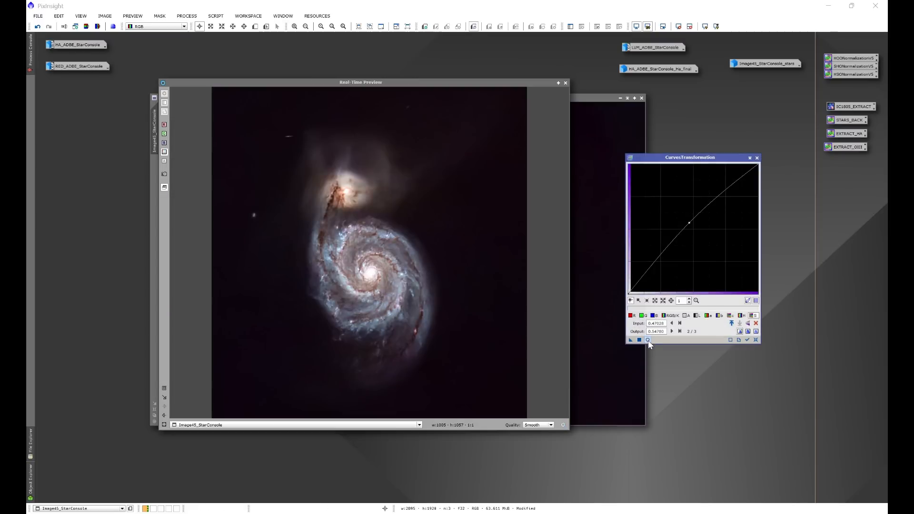
left_click(648, 340)
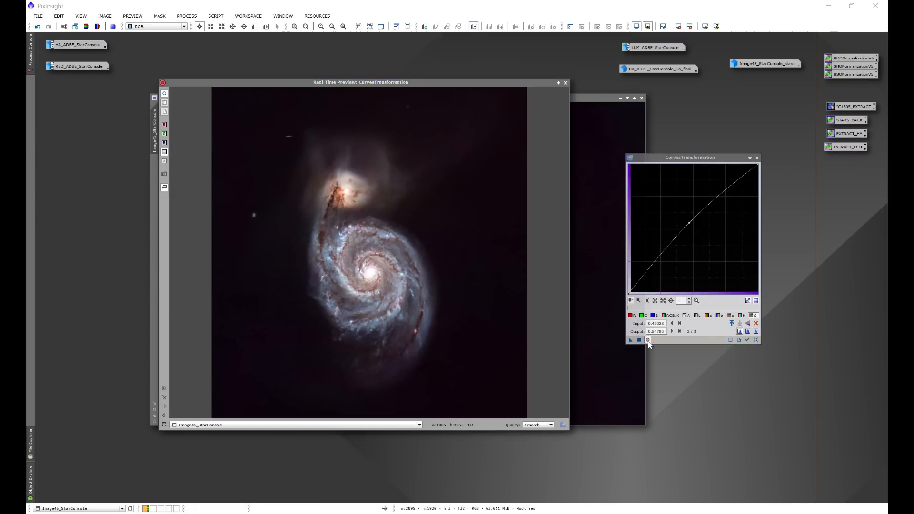
left_click(648, 340)
left_click(648, 340)
left_click(648, 341)
left_click(648, 340)
left_click(647, 340)
left_click(647, 340)
Step: Apply the saturation curve to Image45_StarConsole, reset the curve, and close the real-time preview and CurvesTransformation
left_click(640, 340)
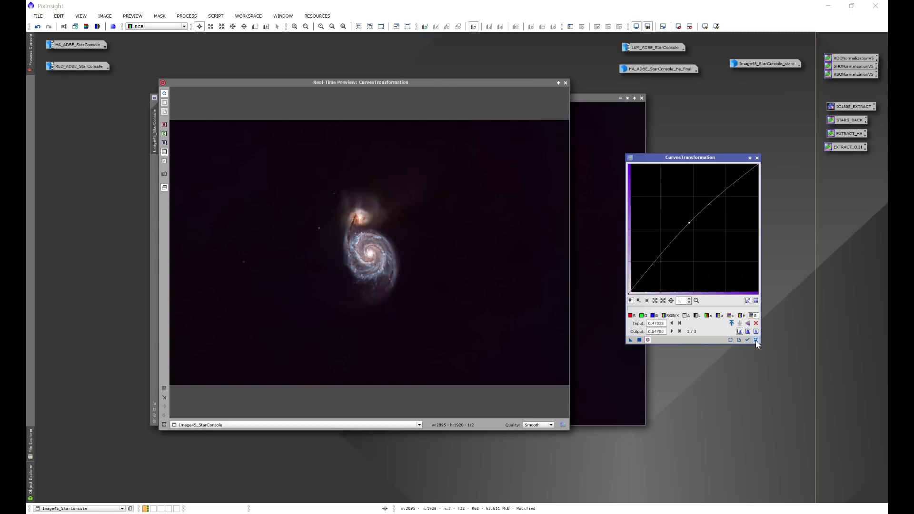
left_click(756, 340)
left_click(565, 82)
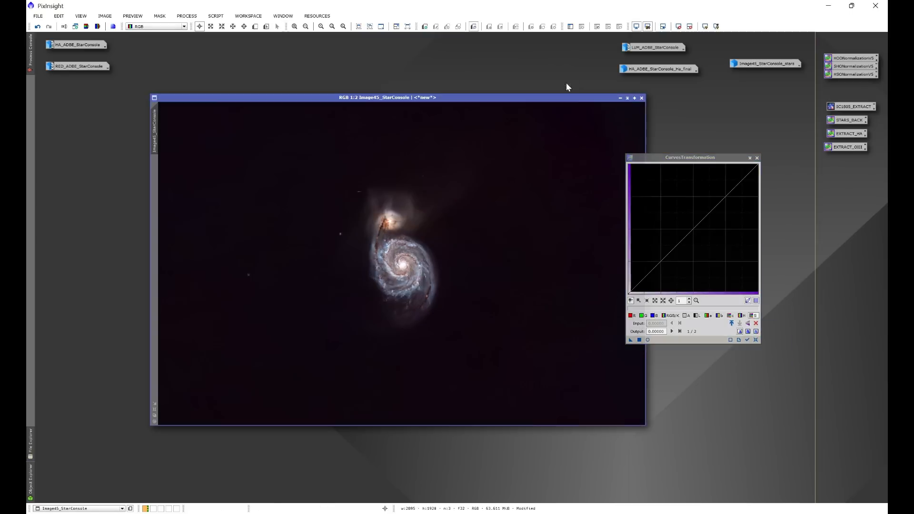
left_click(757, 158)
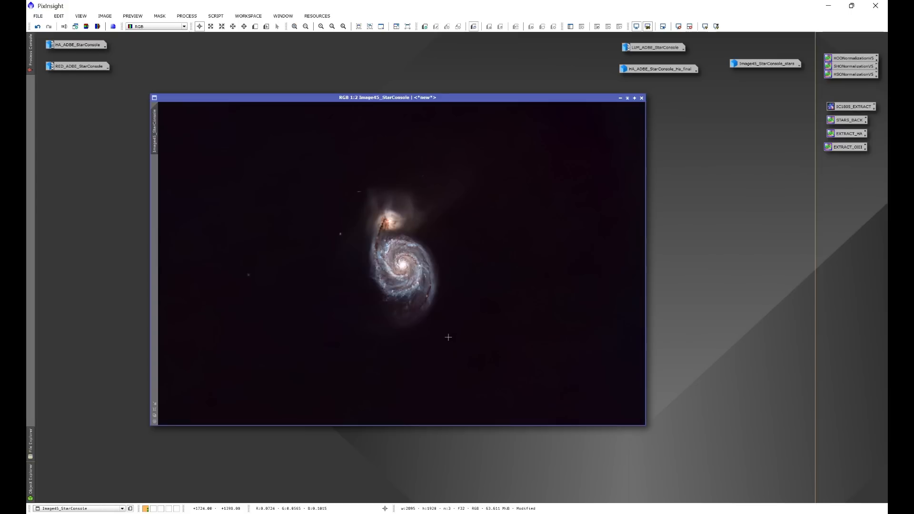
Step: Open the CombineRGBAndNarrowband script and select Image45_StarConsole as the RGB image
left_click(217, 16)
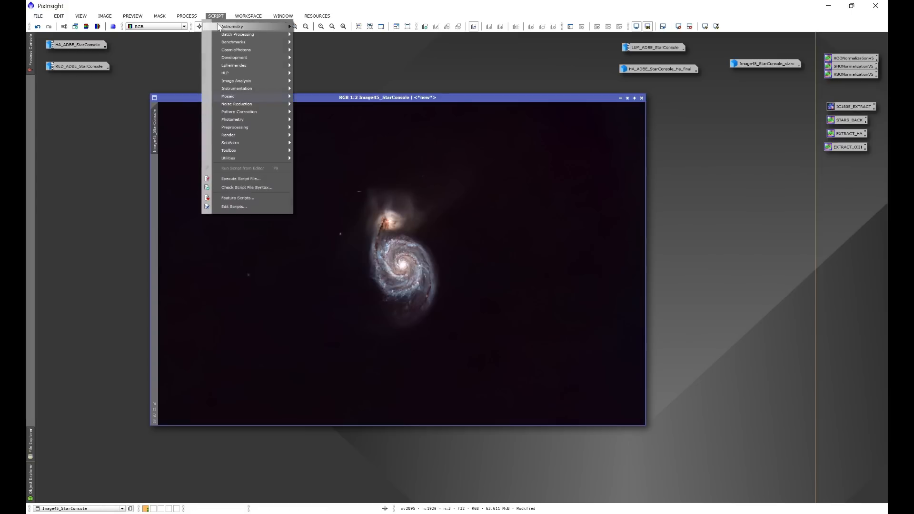
mouse_move(232, 153)
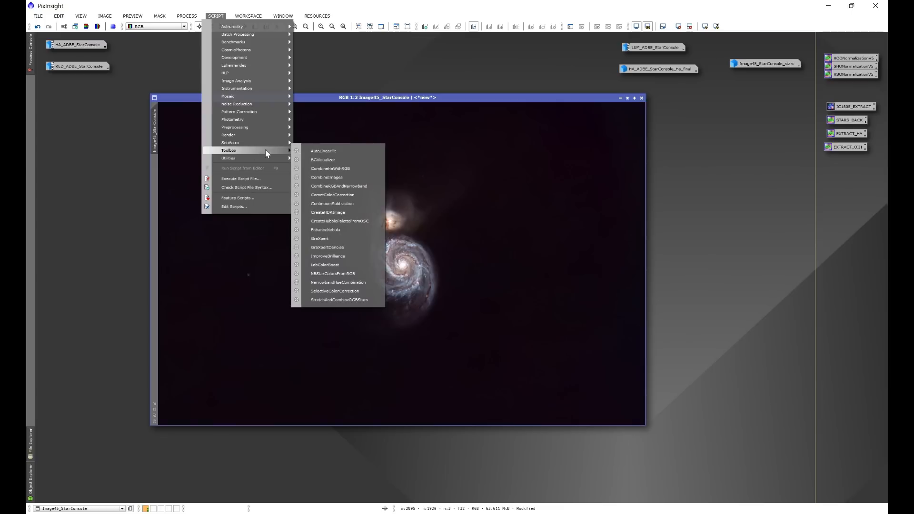
left_click(329, 187)
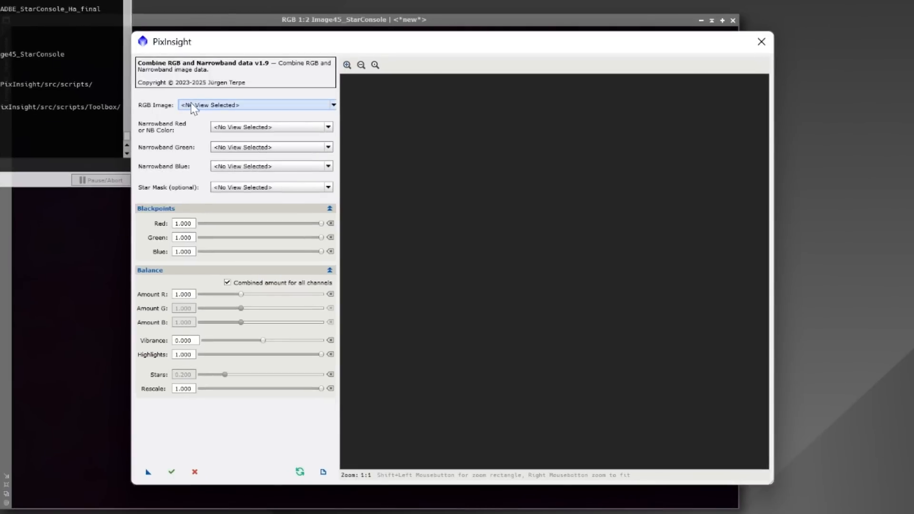
left_click(277, 154)
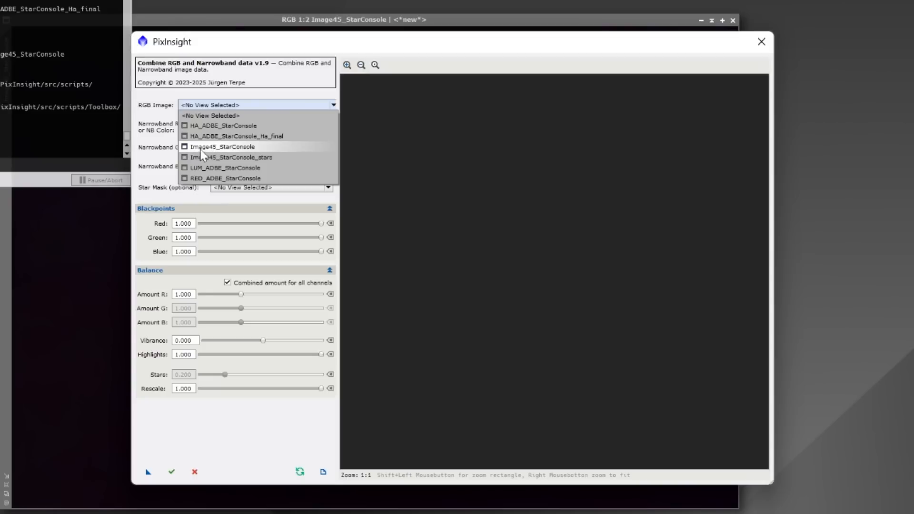
left_click(238, 147)
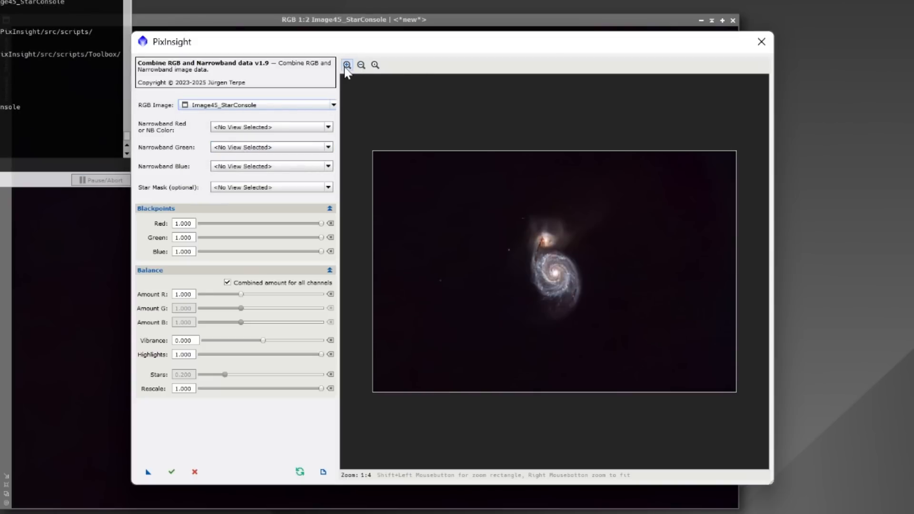
Step: Assign HA_ADBE_StarConsole_Ha_final as the narrowband red, check the galaxy up close, apply the combination, and close the process console
left_click(347, 67)
left_click(346, 66)
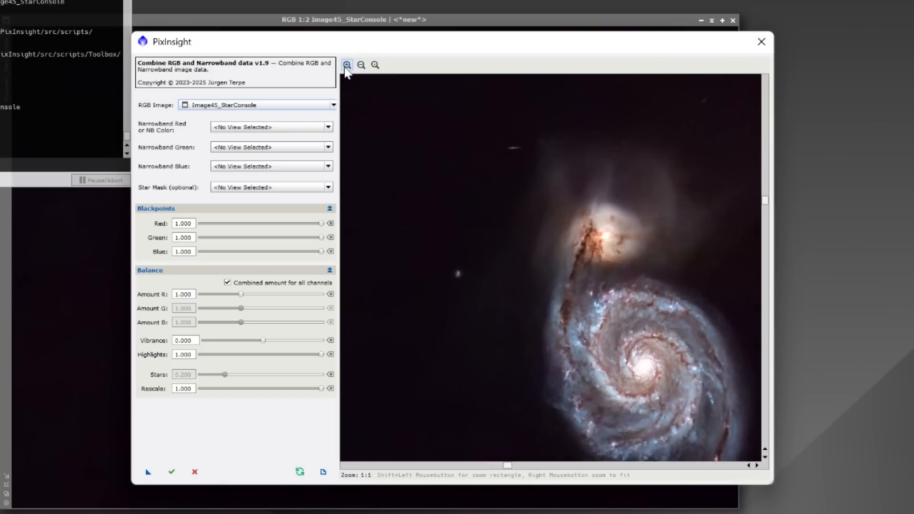
left_click_drag(765, 206, 765, 228)
left_click_drag(513, 469, 545, 472)
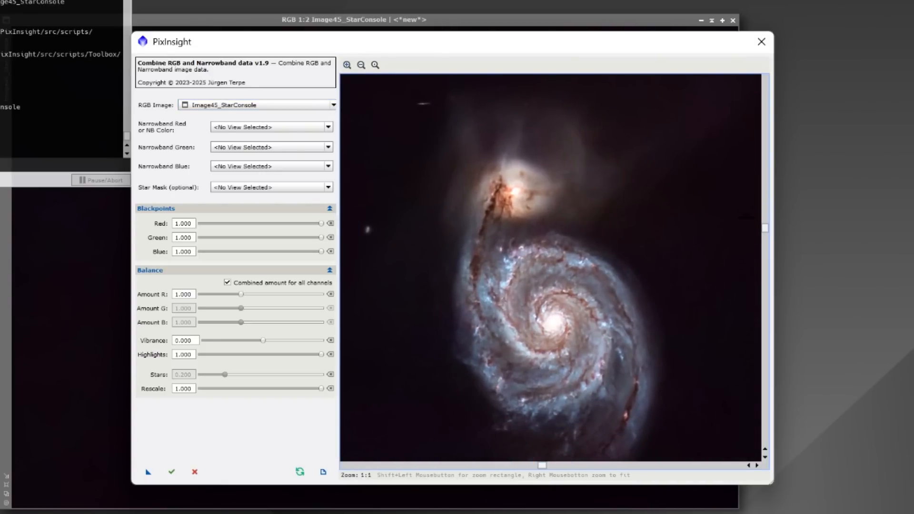
left_click_drag(767, 230, 767, 257)
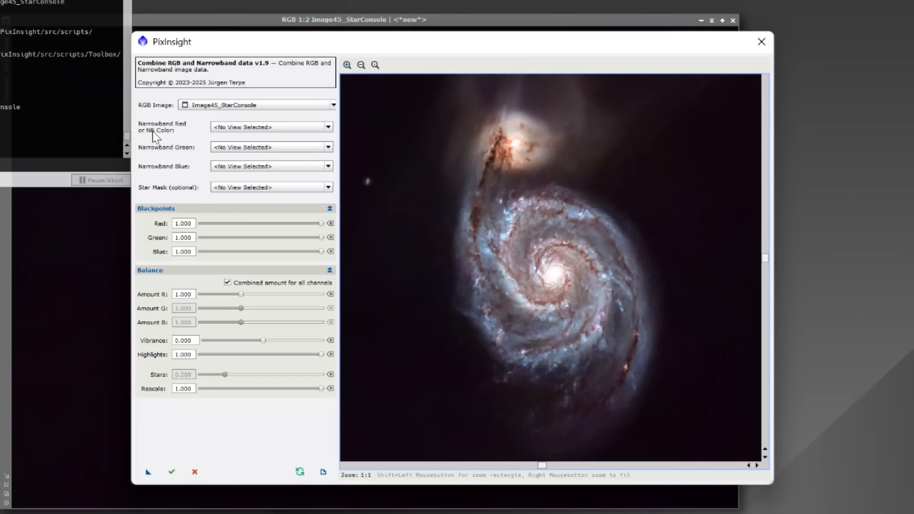
left_click(237, 128)
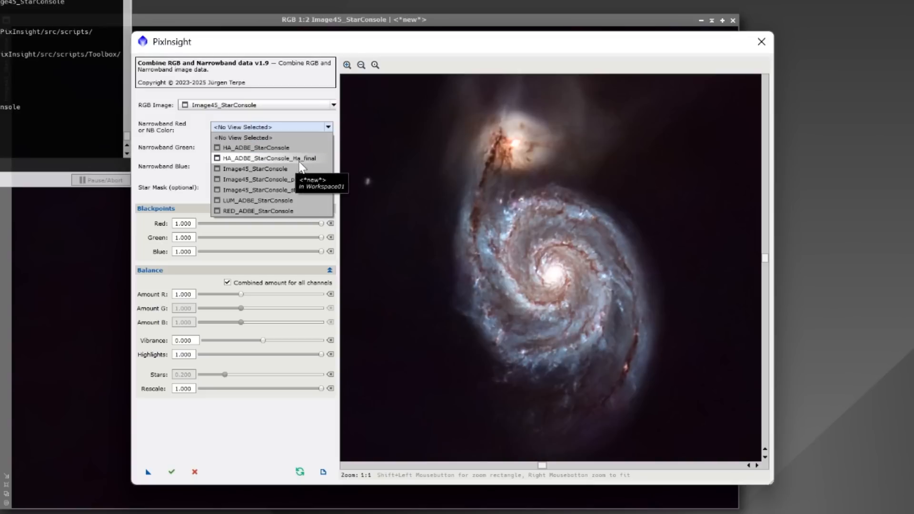
left_click(300, 160)
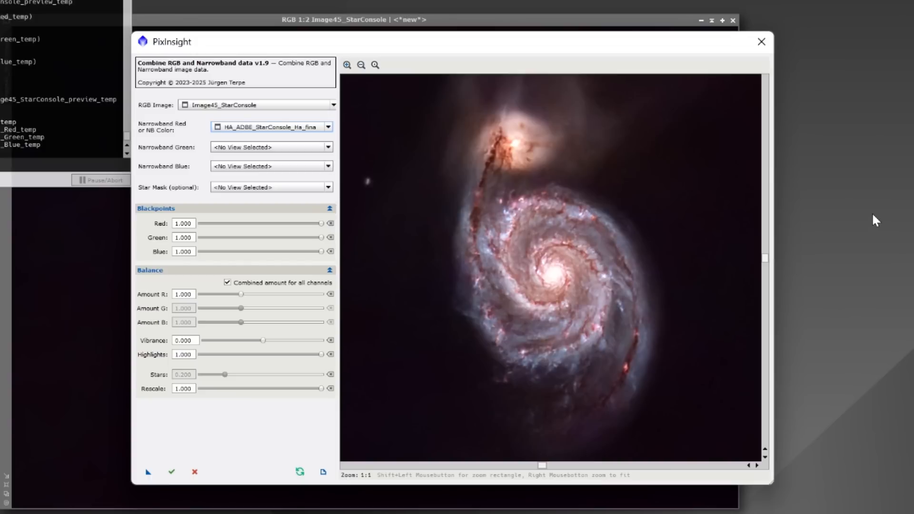
left_click(170, 472)
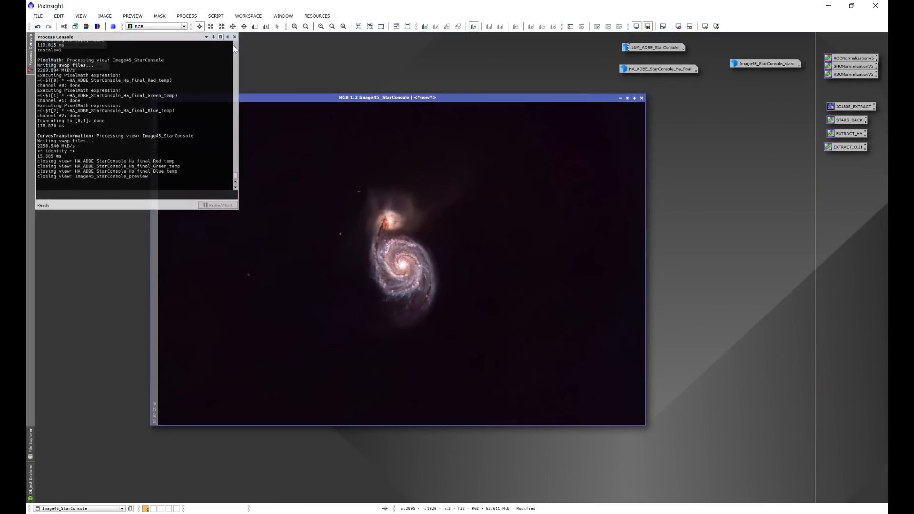
left_click(235, 37)
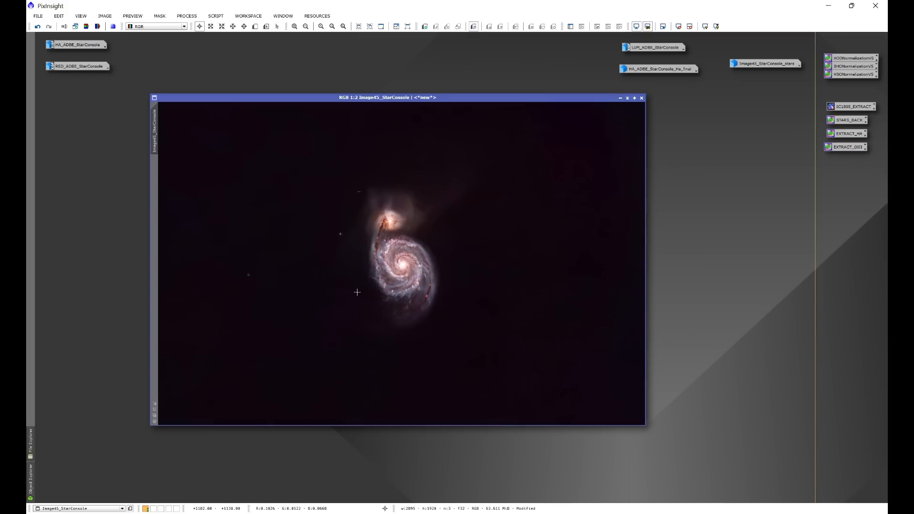
Step: Open RangeSelection with a real-time preview of Image45_StarConsole and raise the lower limit to 0.08
left_click(186, 15)
mouse_move(203, 30)
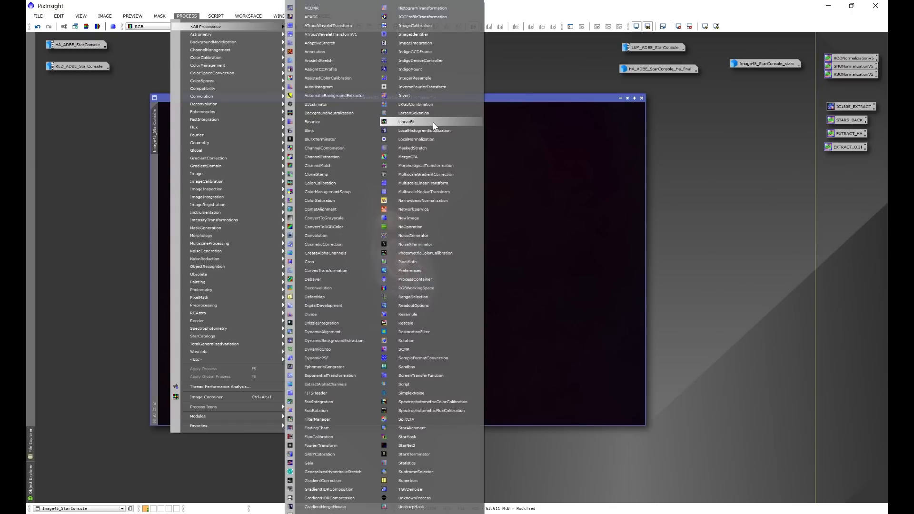
left_click(413, 297)
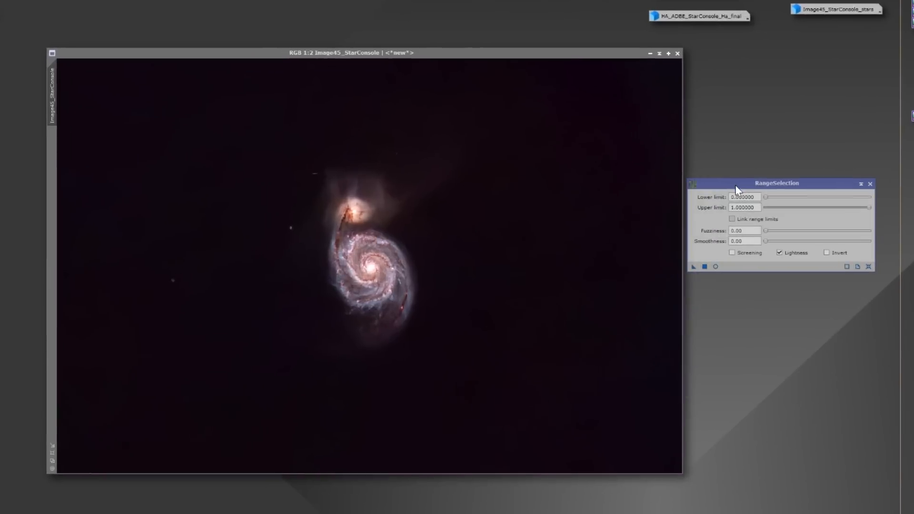
left_click(719, 267)
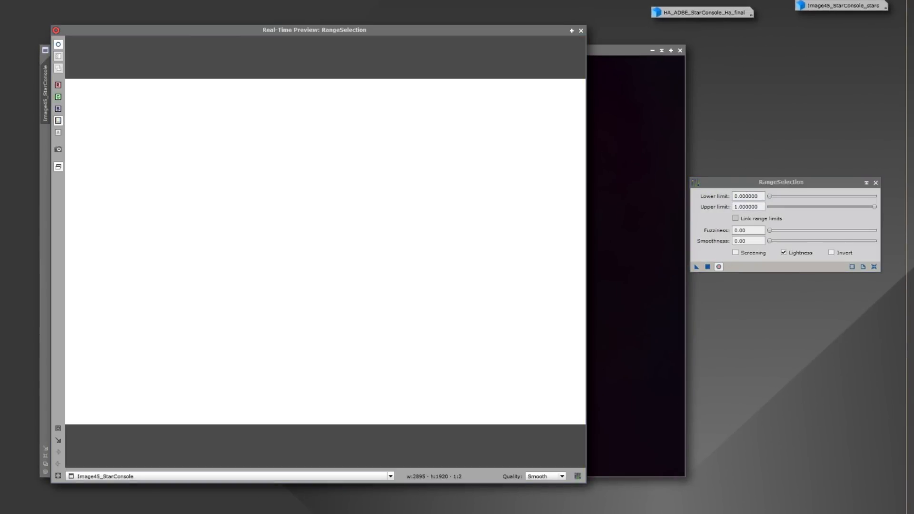
left_click_drag(768, 196, 777, 197)
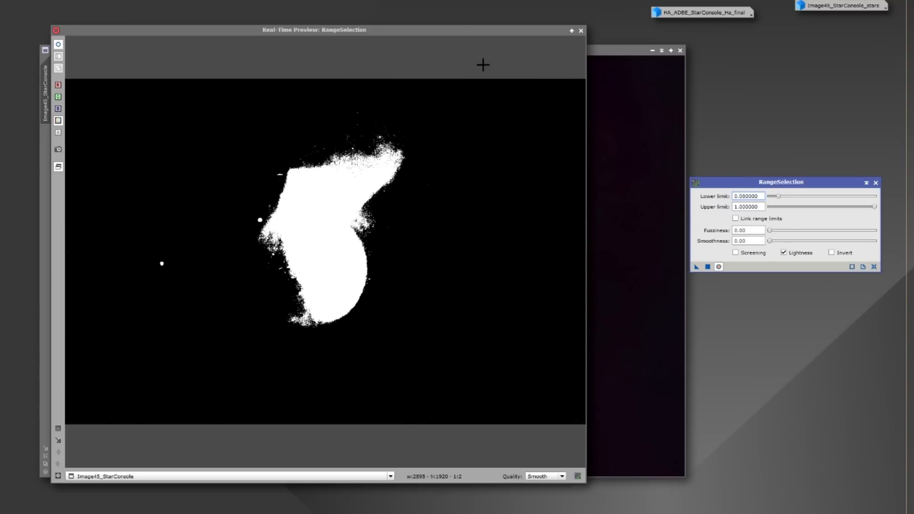
Step: Compare the mask preview with the galaxy image, try a lower limit of 0.09, and return it to 0.08
left_click_drag(461, 30, 389, 299)
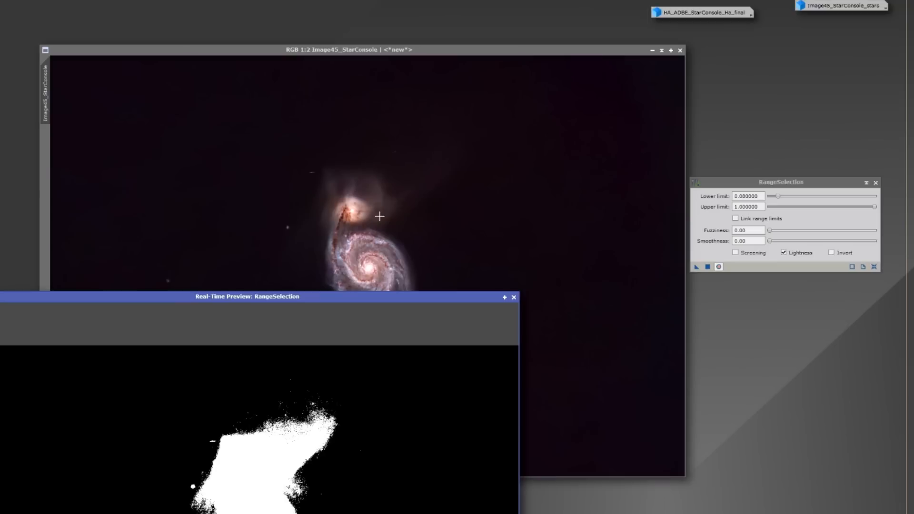
left_click_drag(408, 302, 489, 74)
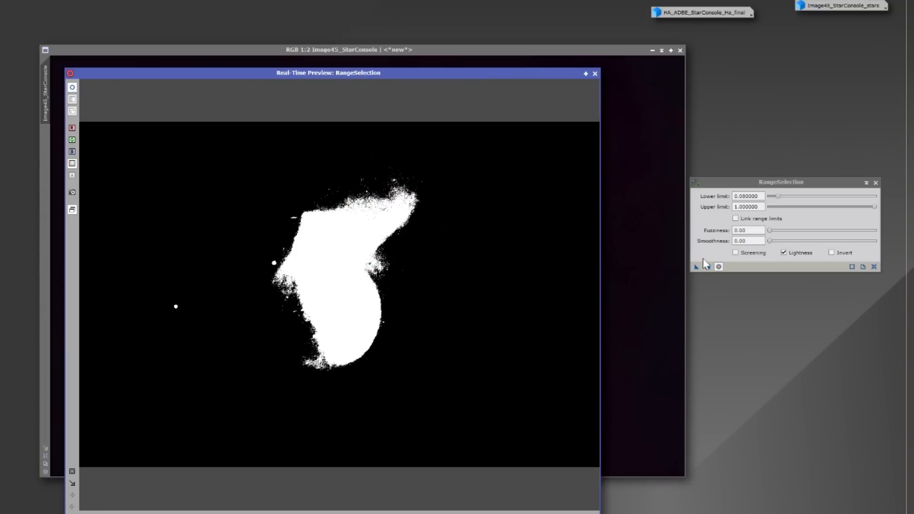
left_click(778, 197)
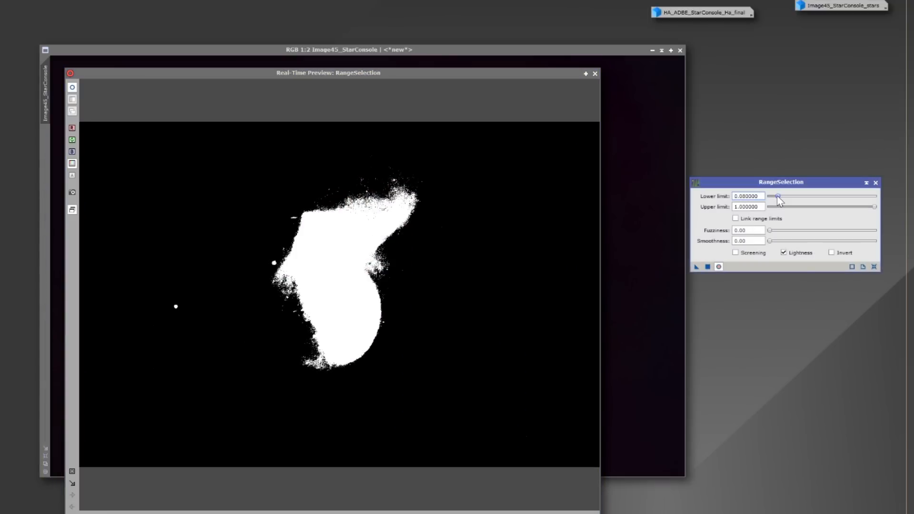
left_click_drag(779, 200, 781, 200)
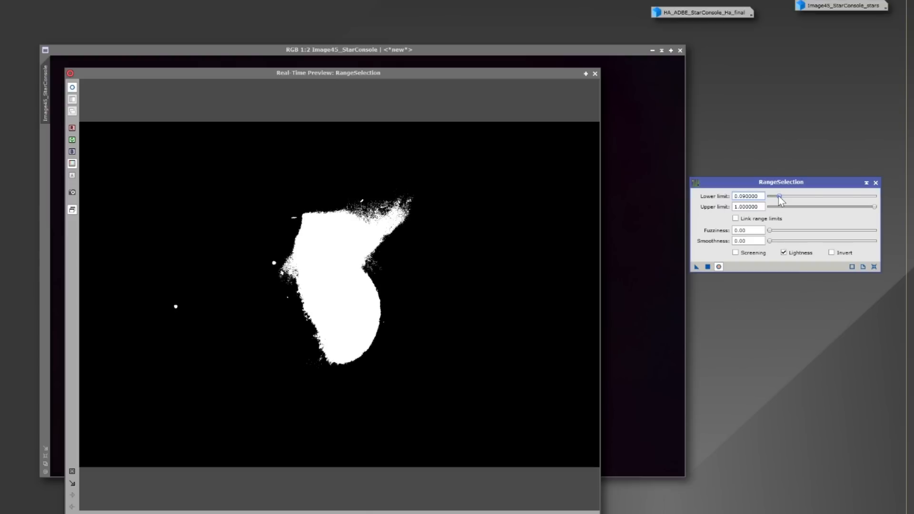
left_click_drag(780, 200, 778, 201)
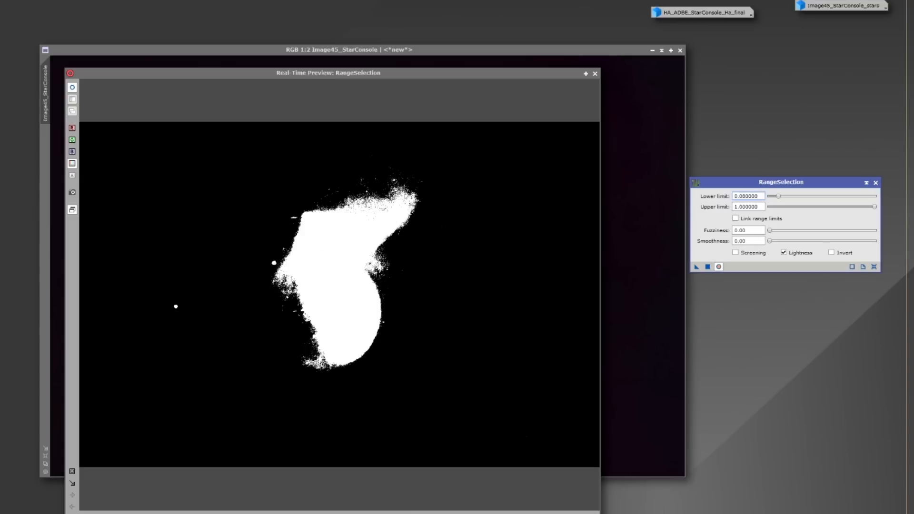
Step: Set the range mask's fuzziness to 0.01 and its smoothness to 100
left_click(769, 232)
type("0.01")
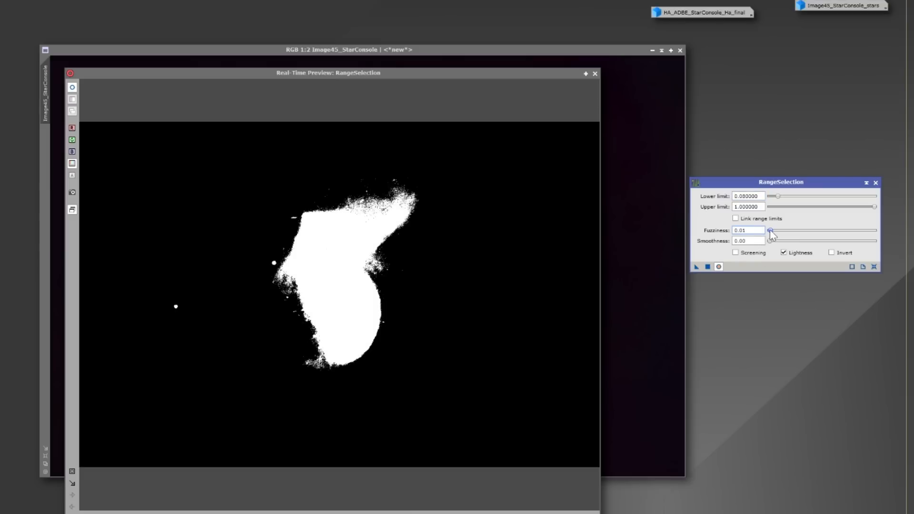
key("Tab")
type("100")
key("Return")
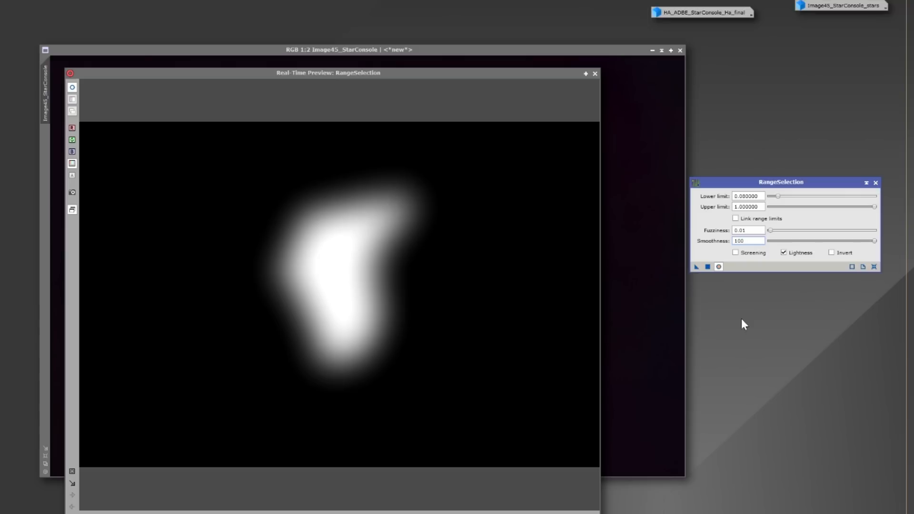
Step: Generate the range mask from Image45_StarConsole, and close the real-time preview and RangeSelection
left_click(707, 267)
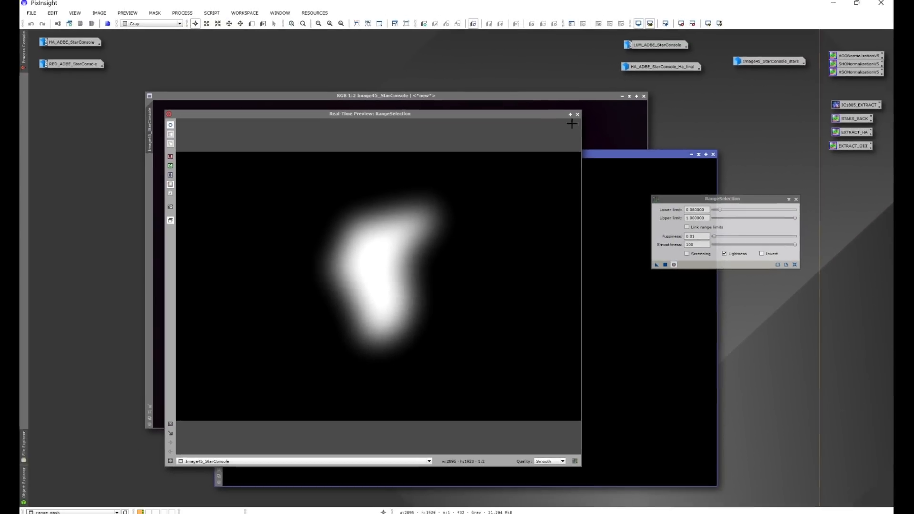
left_click(577, 114)
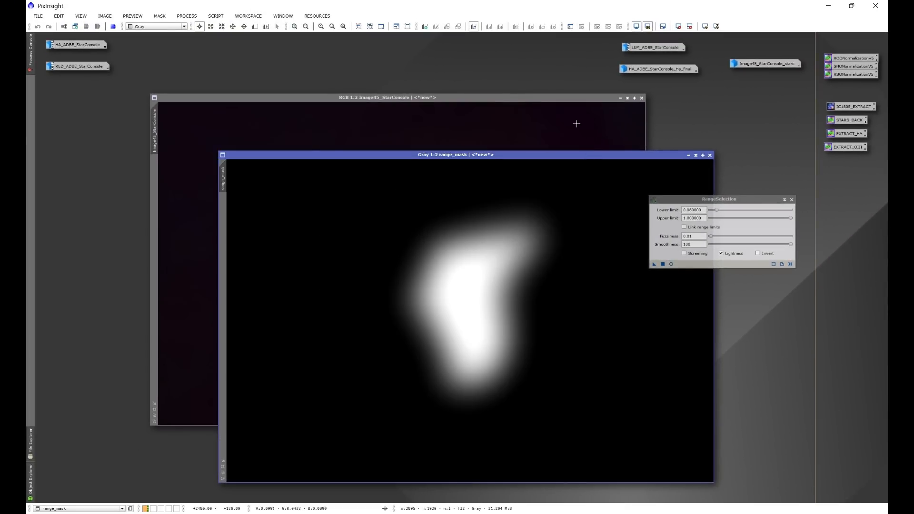
left_click(792, 200)
Step: Move the range_mask window aside and apply range_mask as the mask on Image45_StarConsole
left_click_drag(642, 158, 755, 120)
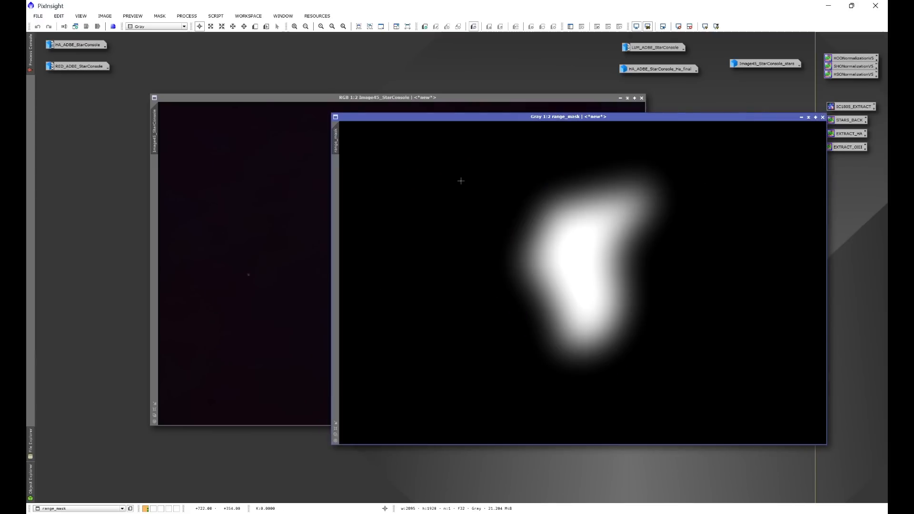
mouse_move(337, 137)
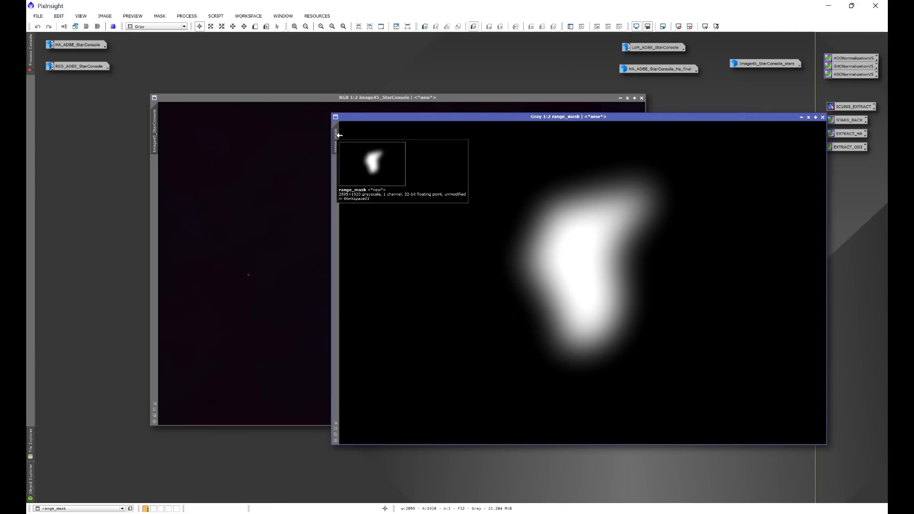
left_click_drag(337, 138, 151, 177)
left_click_drag(152, 173, 152, 173)
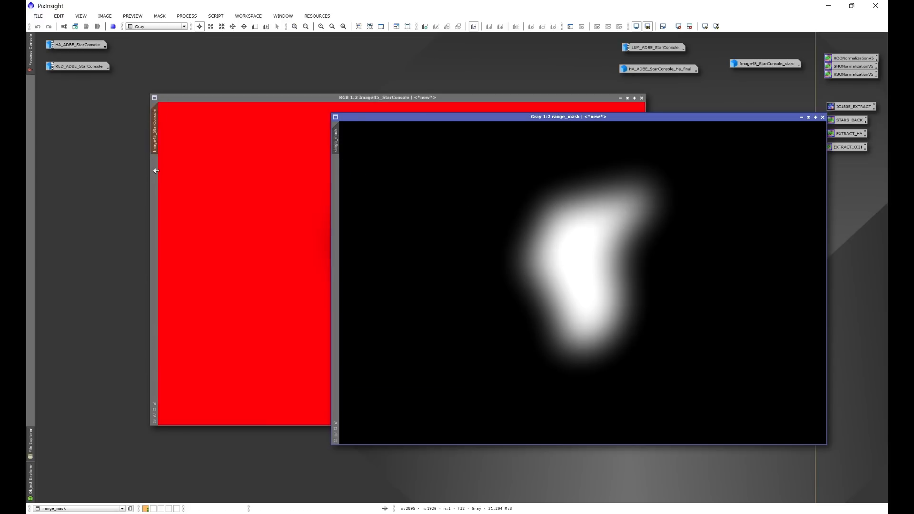
Step: Minimize range_mask, park its icon beside the color image, and reposition the Image45_StarConsole window
left_click_drag(629, 121, 424, 152)
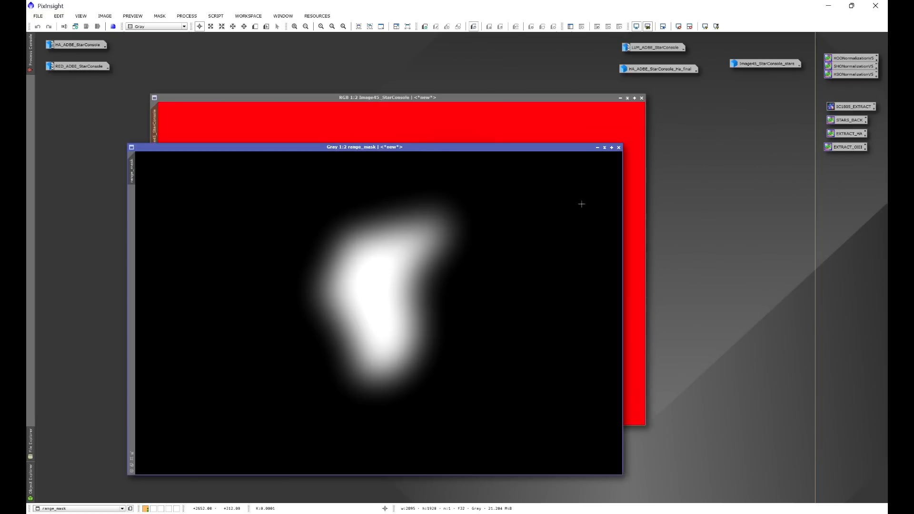
left_click(598, 148)
left_click_drag(397, 315, 730, 145)
left_click_drag(493, 96, 458, 88)
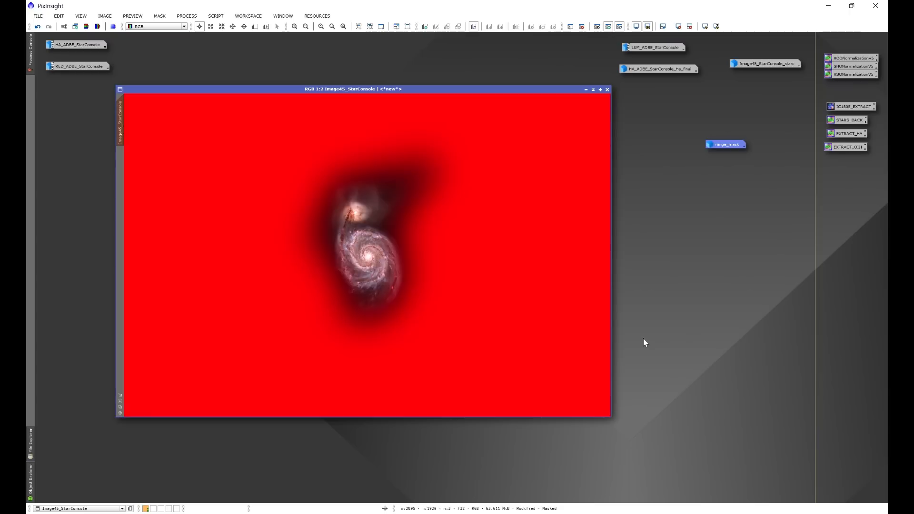
Step: Invert the mask on Image45_StarConsole to protect the galaxy, hide the red overlay, and briefly review the range_mask image
key("ctrl+i")
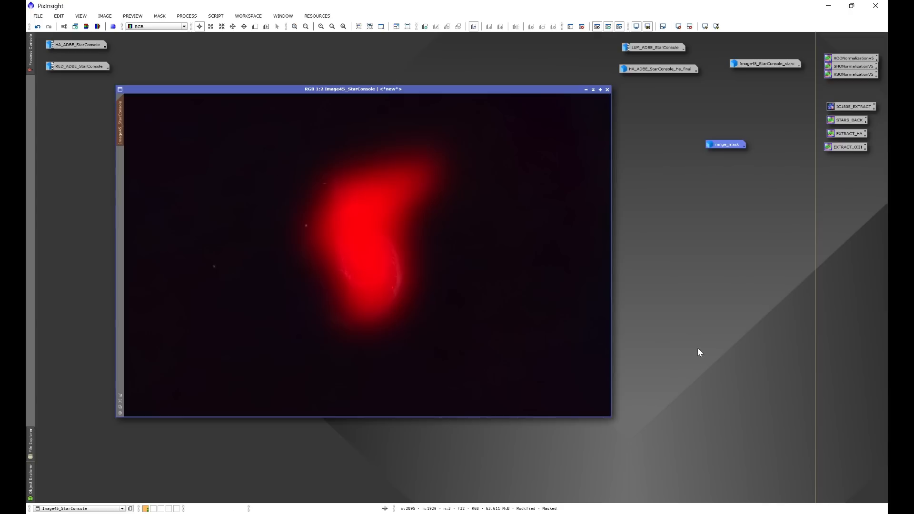
key("ctrl+k")
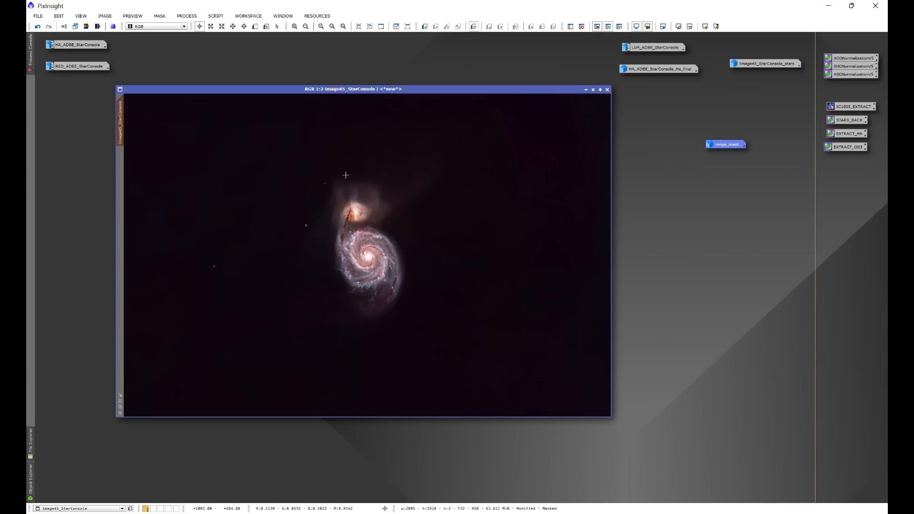
double_click(724, 148)
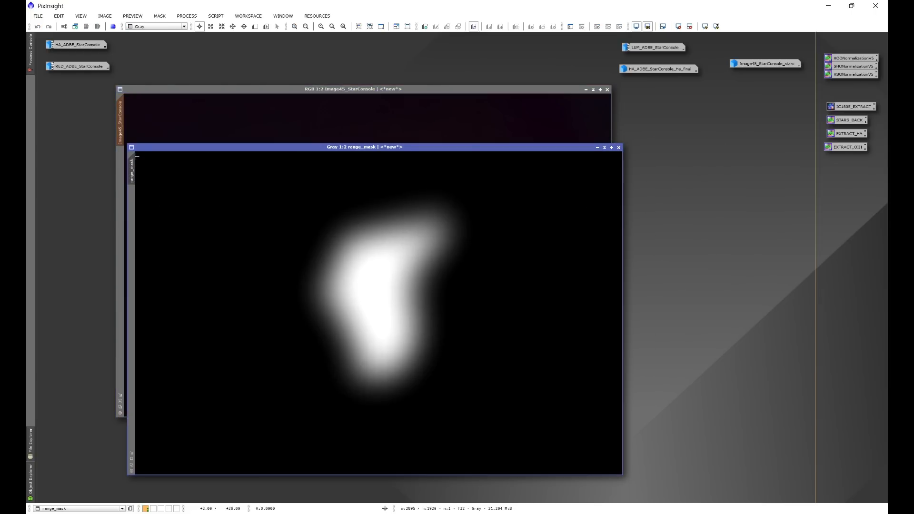
left_click(597, 148)
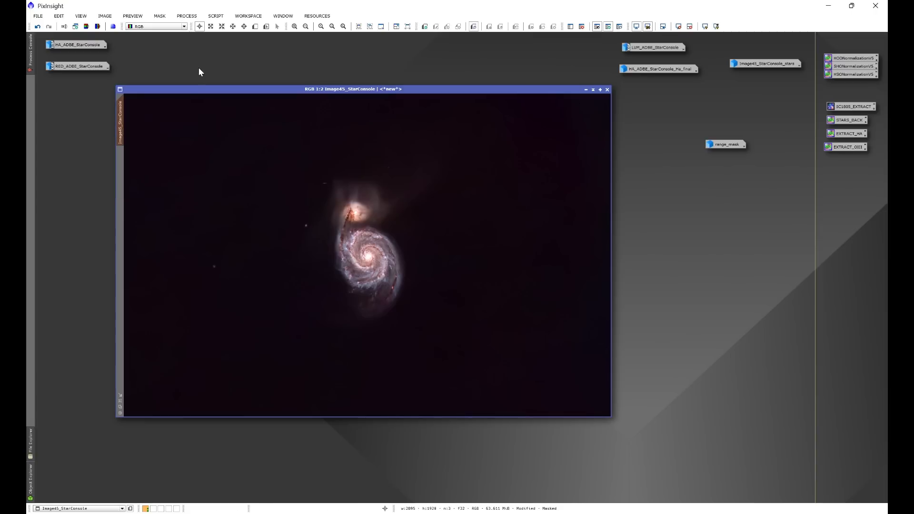
Step: Open CurvesTransformation with a real-time preview of Image45_StarConsole and lower the saturation curve at input about 0.63 to output about 0.35
left_click(186, 16)
mouse_move(209, 17)
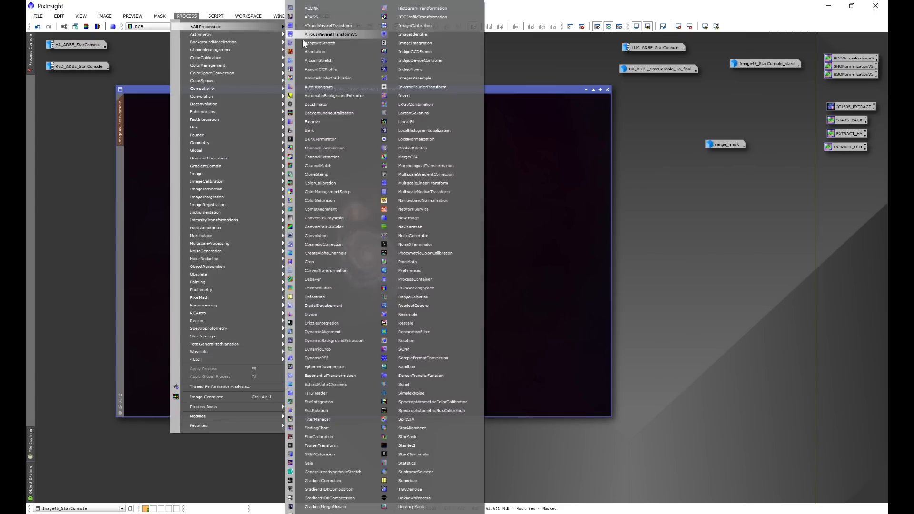
left_click(328, 271)
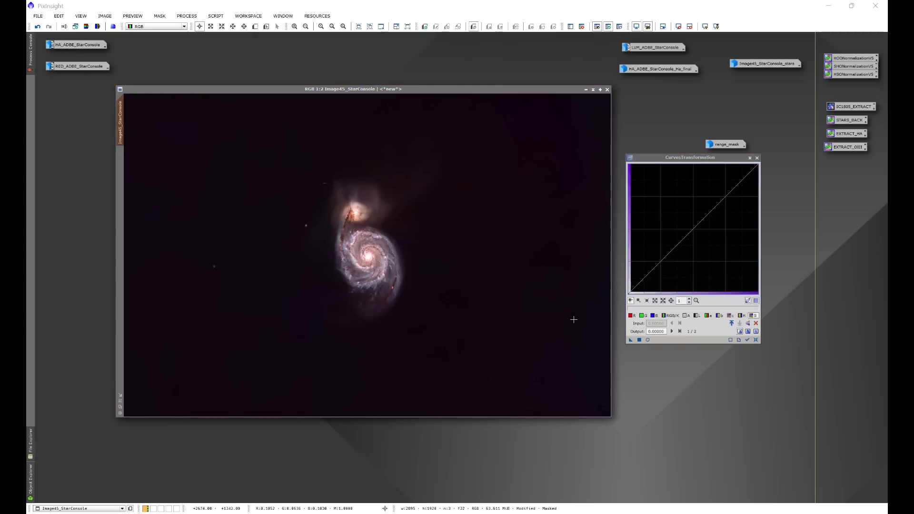
left_click(648, 339)
left_click_drag(490, 122, 486, 87)
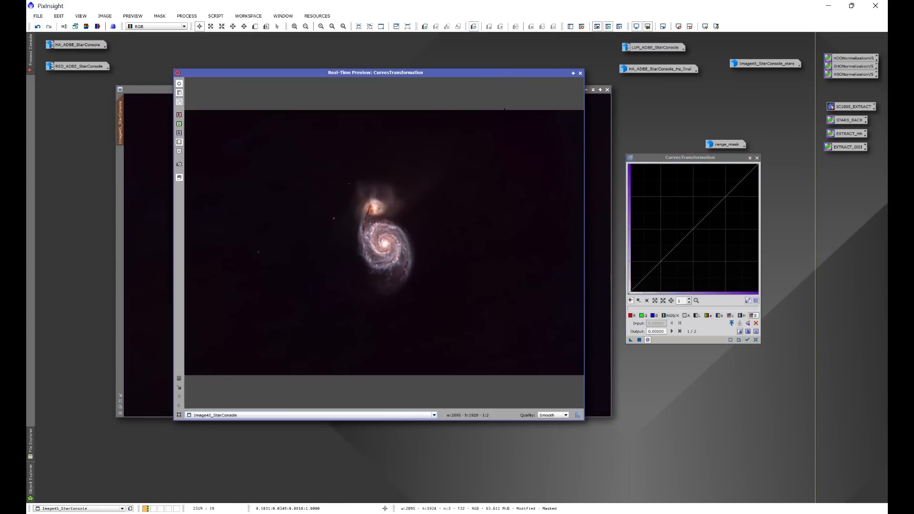
left_click(753, 315)
left_click_drag(708, 214, 714, 248)
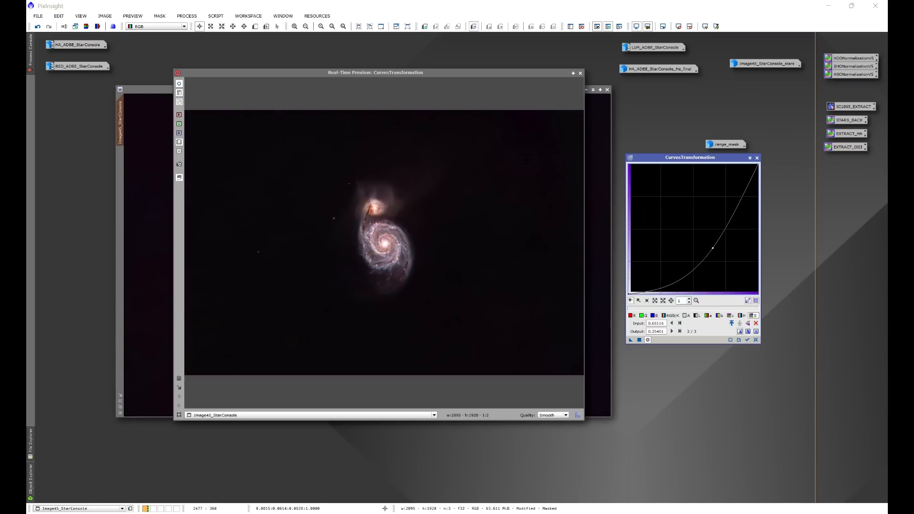
Step: Compare the galaxy background with and without the saturation curve by repeatedly toggling the real-time preview
left_click(648, 340)
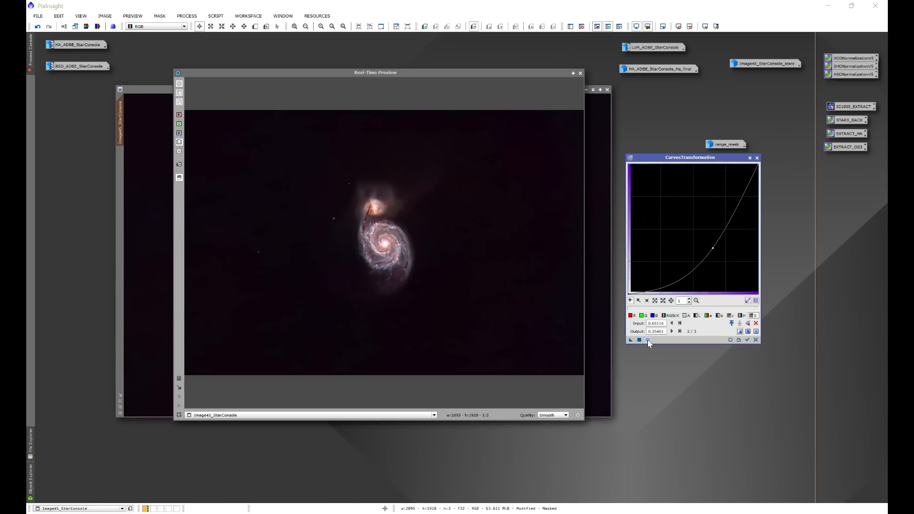
left_click(648, 340)
left_click(647, 340)
left_click(647, 340)
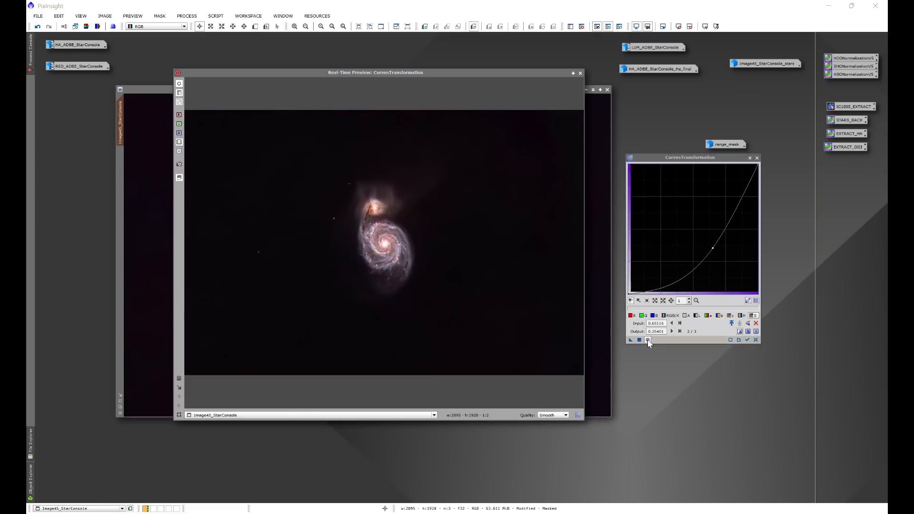
left_click(648, 340)
left_click(648, 340)
left_click(648, 340)
left_click(648, 340)
Step: Lower the CIE c* curve at input about 0.66 to output about 0.37 and compare the preview with the original
left_click(729, 316)
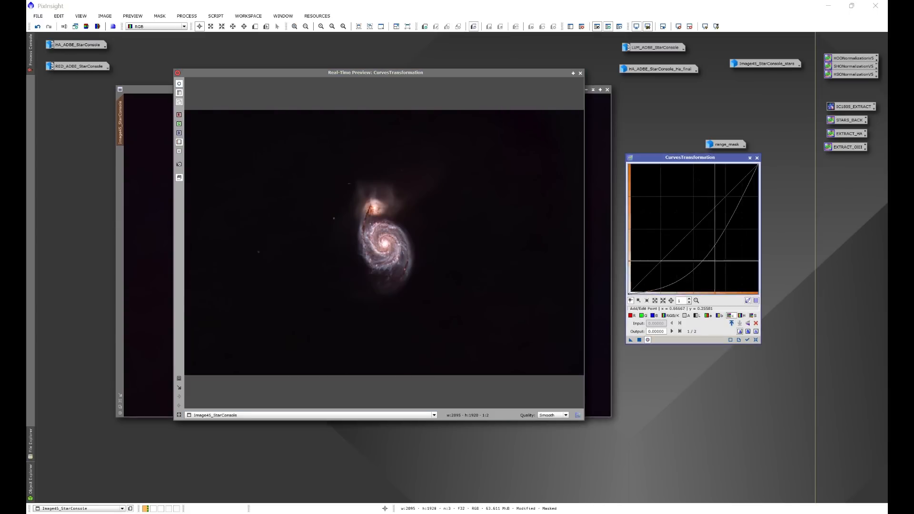
left_click_drag(694, 229, 714, 246)
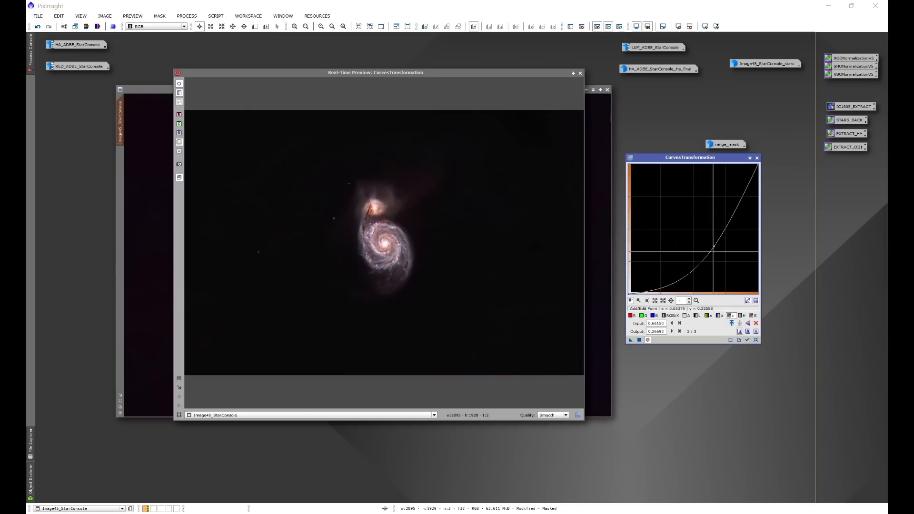
left_click(647, 340)
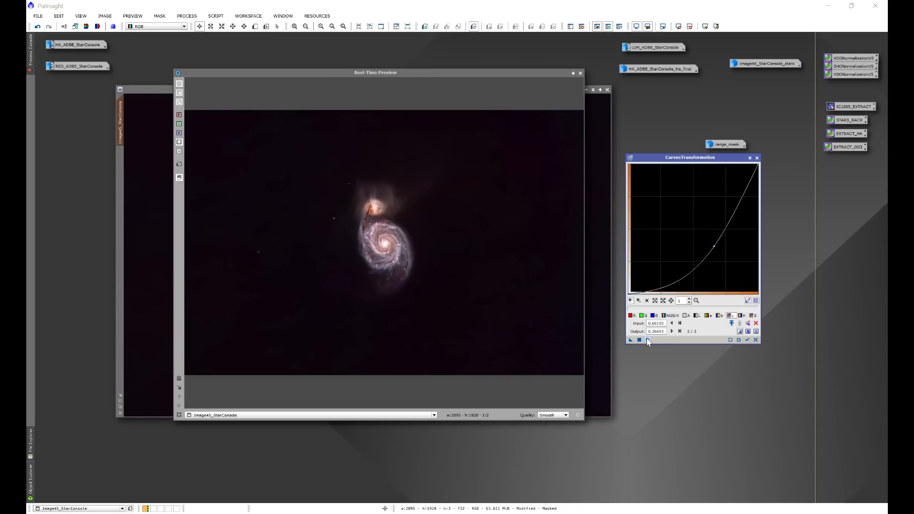
left_click(648, 340)
left_click(648, 340)
left_click(647, 340)
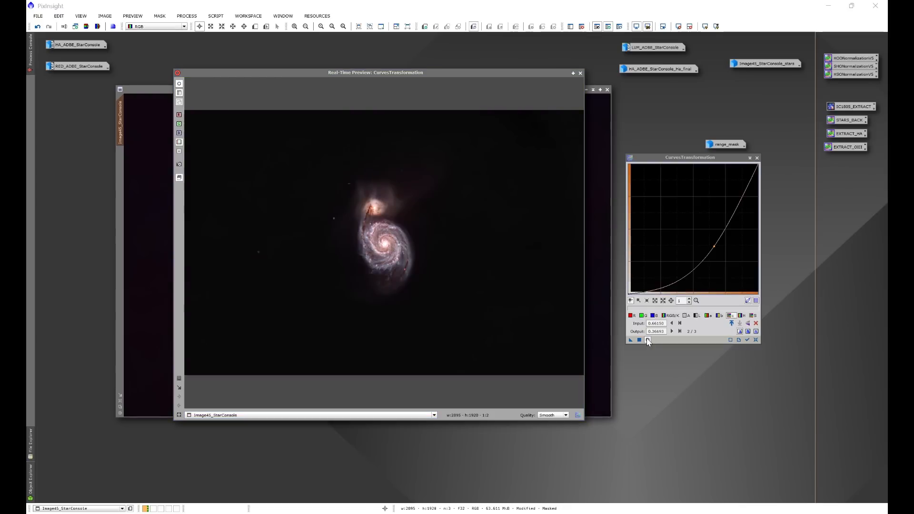
Step: Lower the RGB/K curve at input about 0.26 to output about 0.22, apply the curves to Image45_StarConsole, and close the preview and CurvesTransformation
left_click(671, 315)
left_click(659, 263)
left_click_drag(660, 263, 662, 265)
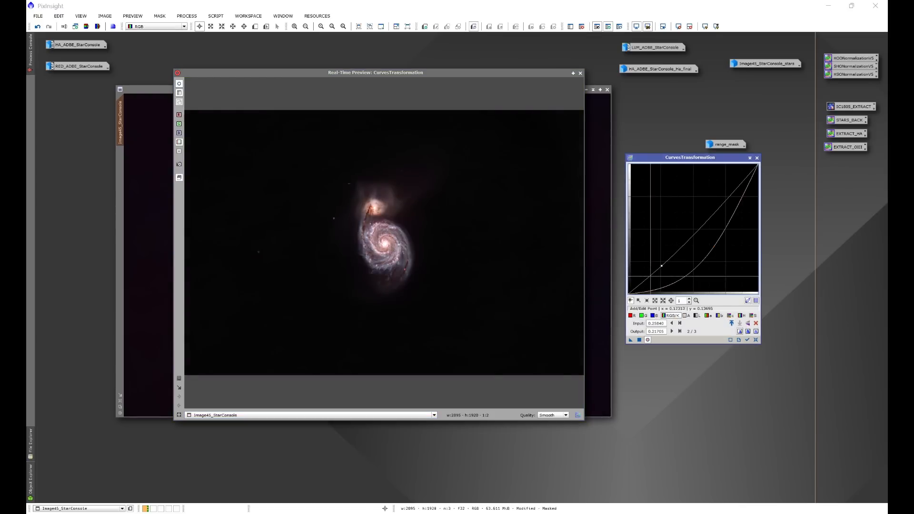
left_click(639, 339)
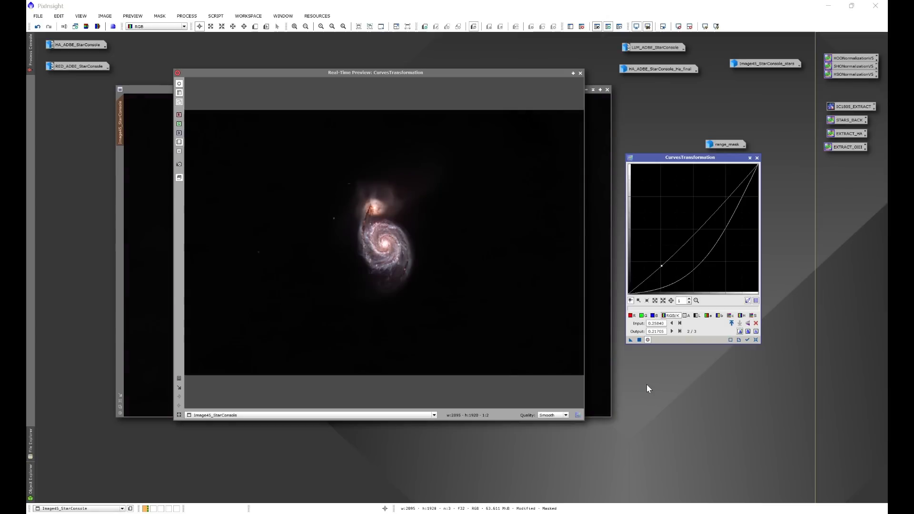
left_click(581, 73)
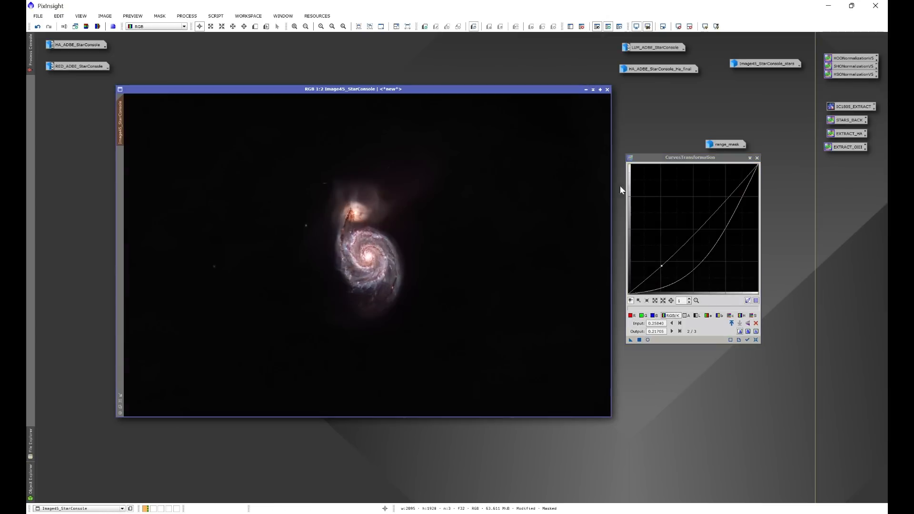
left_click(757, 157)
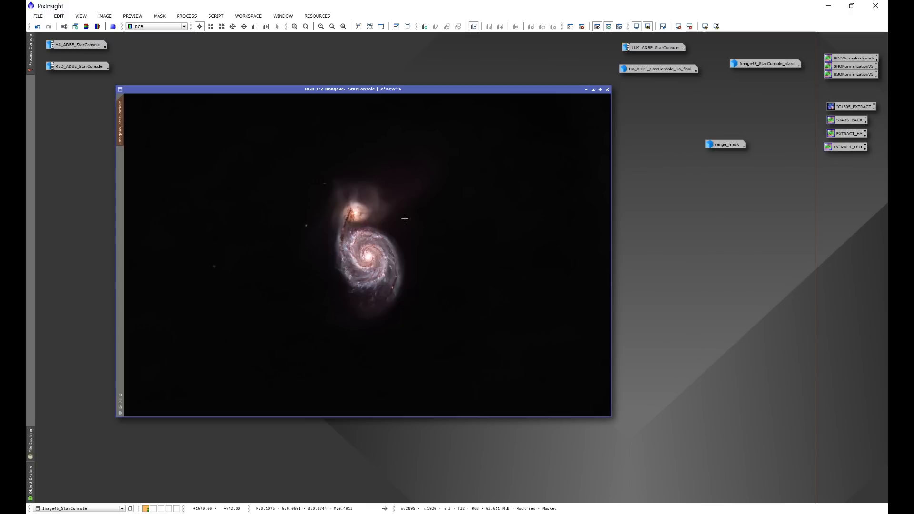
Step: Examine the faint halo and the background transition around the galaxy pair in Image45_StarConsole at close range
scroll(397, 213, "up", 1)
scroll(398, 213, "up", 2)
scroll(500, 265, "up", 1)
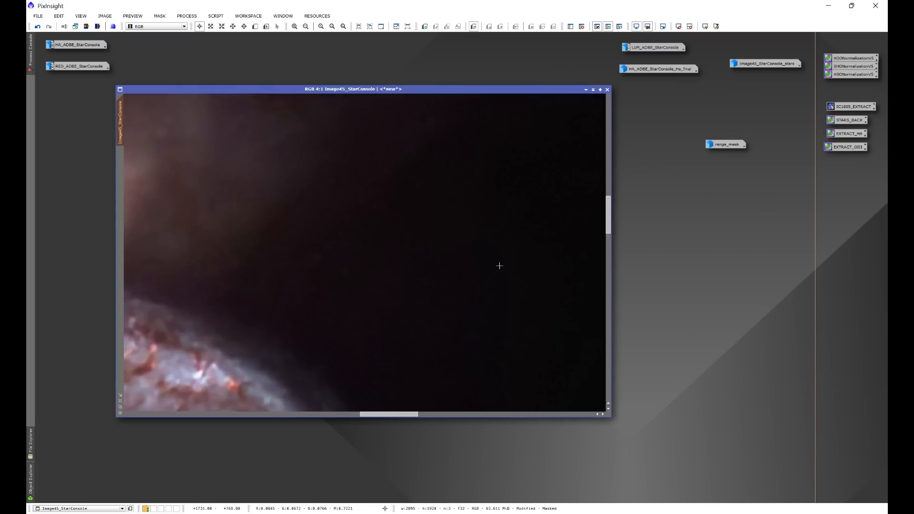
scroll(431, 307, "down", 4)
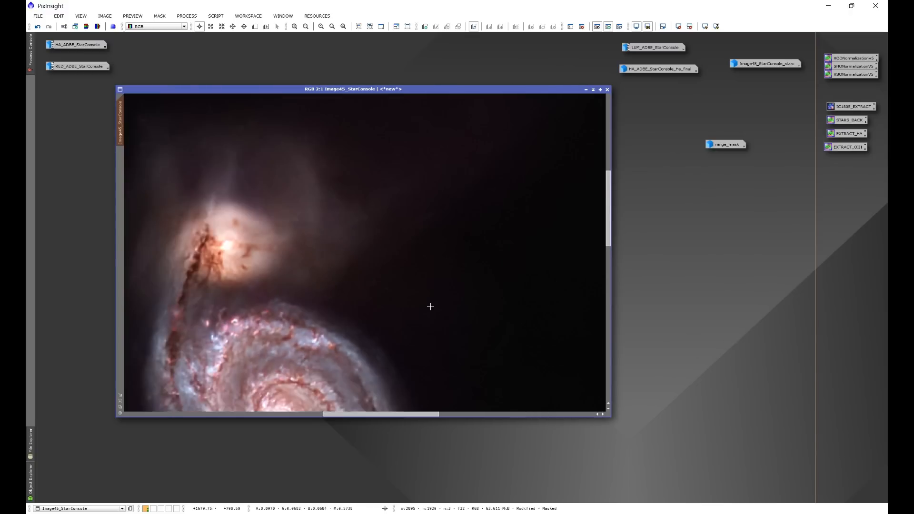
scroll(387, 204, "up", 3)
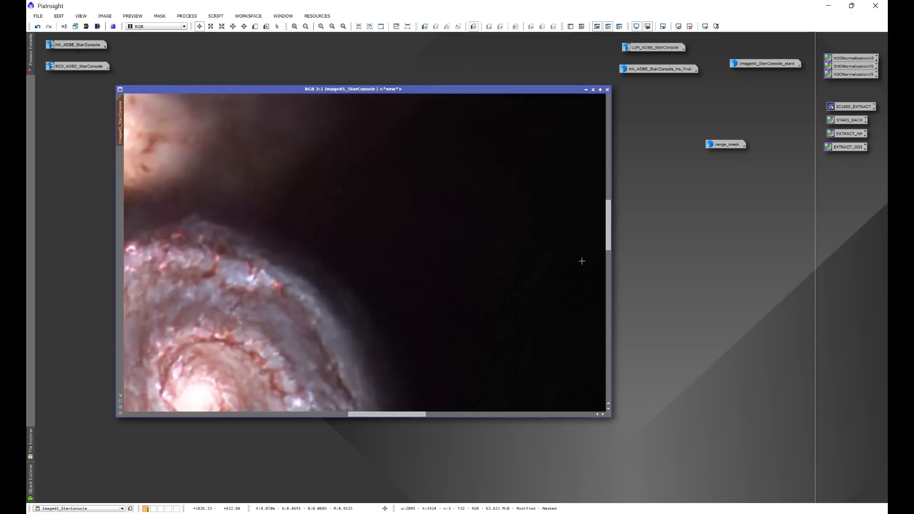
left_click_drag(609, 237, 611, 212)
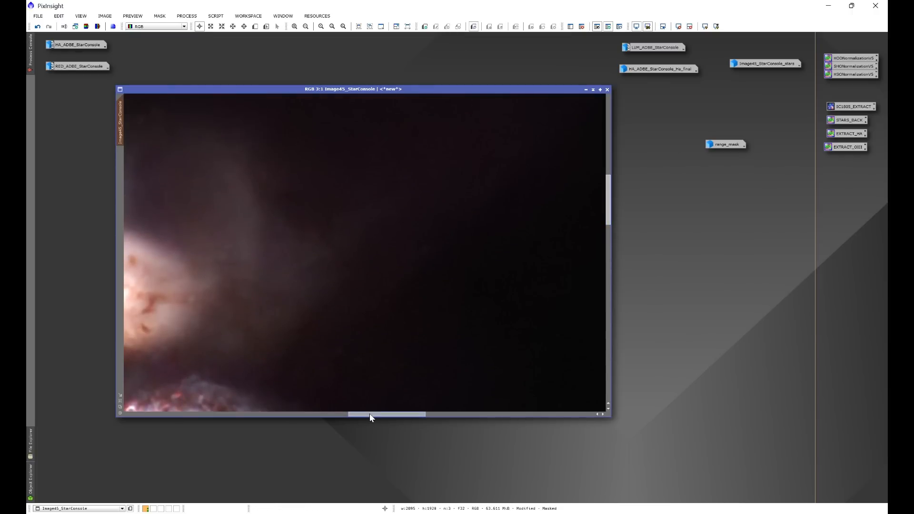
left_click_drag(370, 414, 342, 414)
scroll(444, 308, "down", 3)
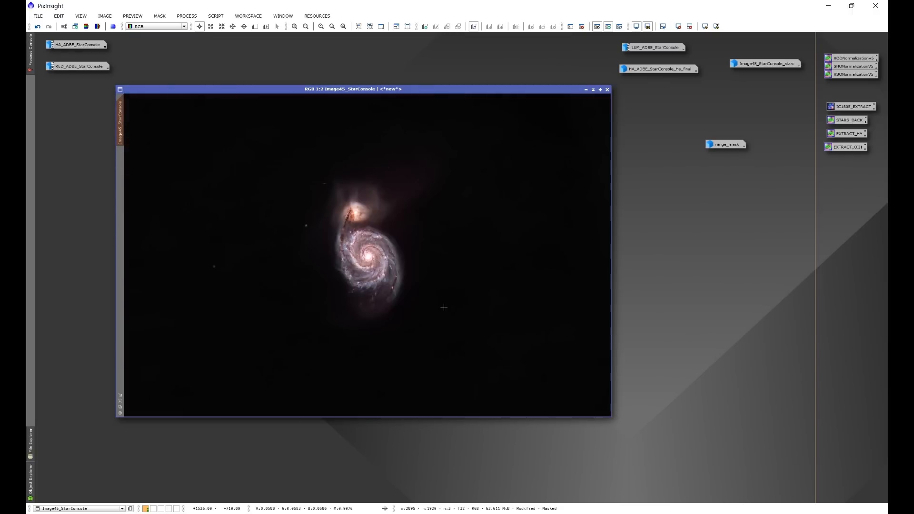
Step: Delete the range_mask image and accept breaking its mask reference to Image45_StarConsole
right_click(730, 143)
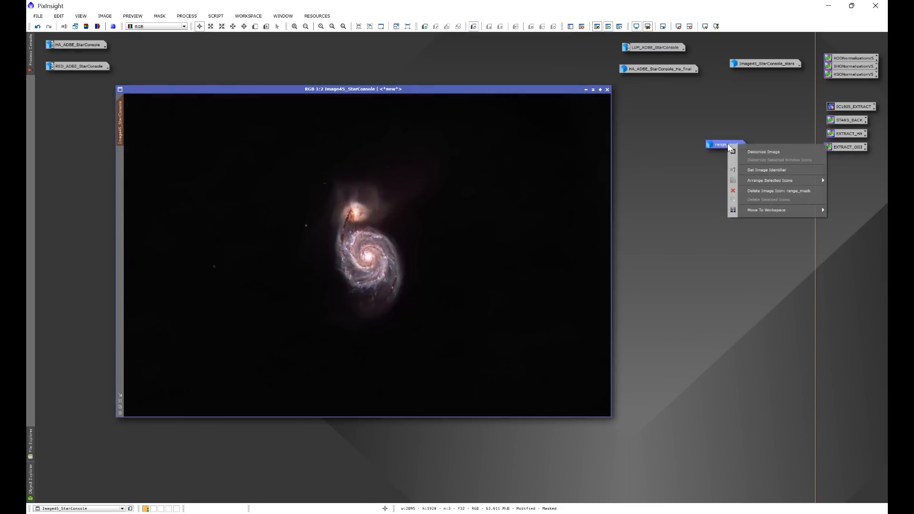
left_click(740, 192)
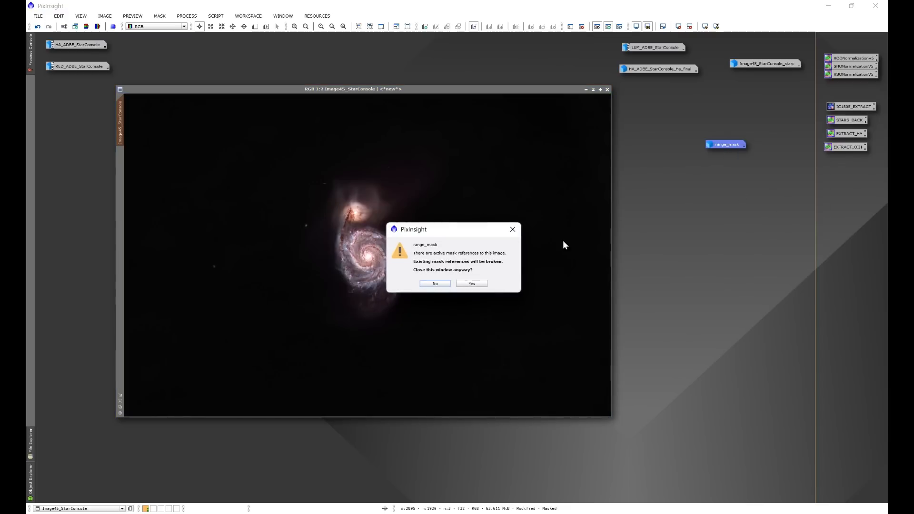
left_click(472, 285)
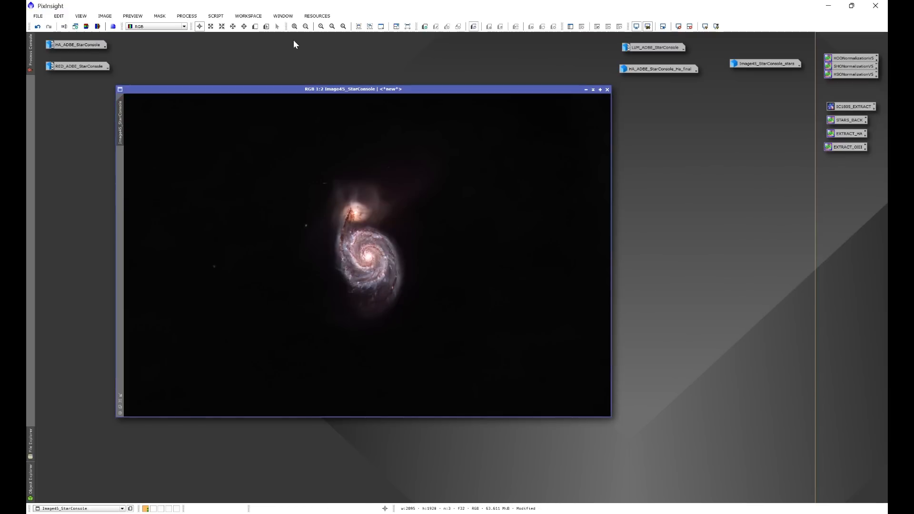
Step: Run the Stars Back script for a stars-only image with Image45_StarConsole as the DSO and Image45_StarConsole_stars as the stars, and close its dialog
left_click(216, 16)
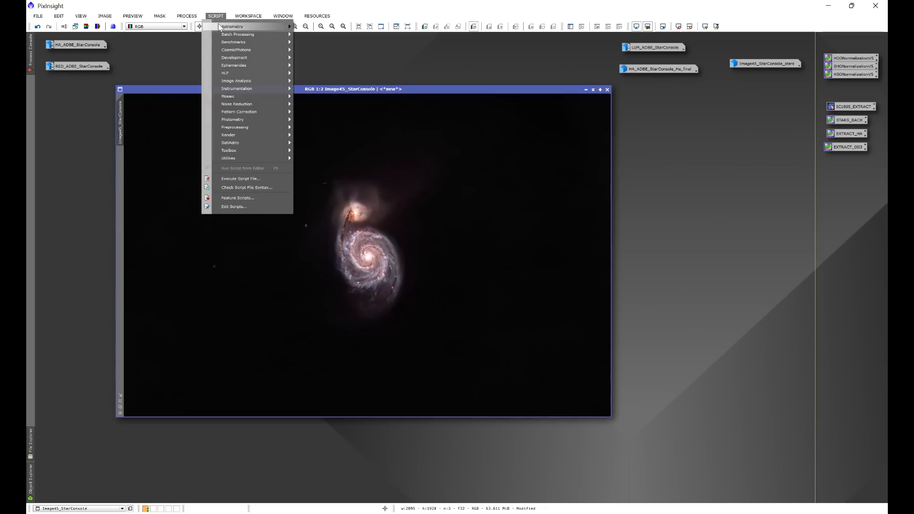
mouse_move(227, 71)
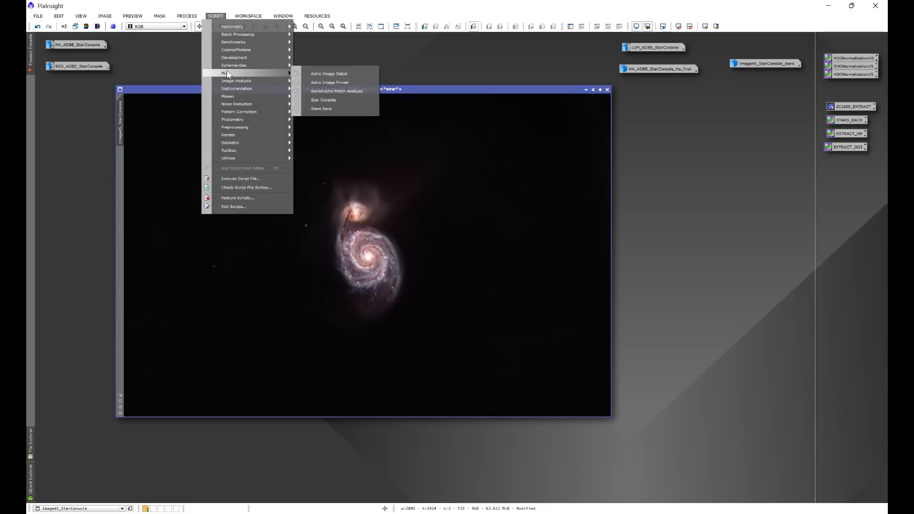
left_click(321, 109)
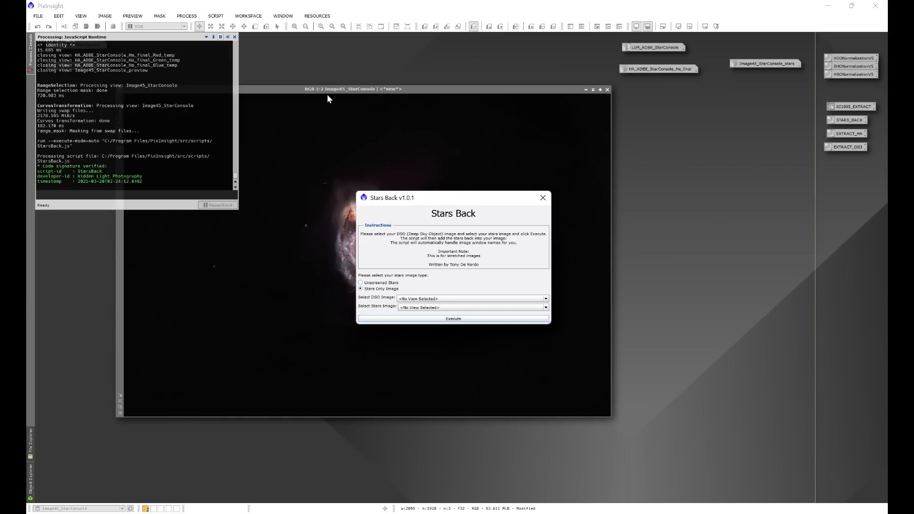
left_click(434, 299)
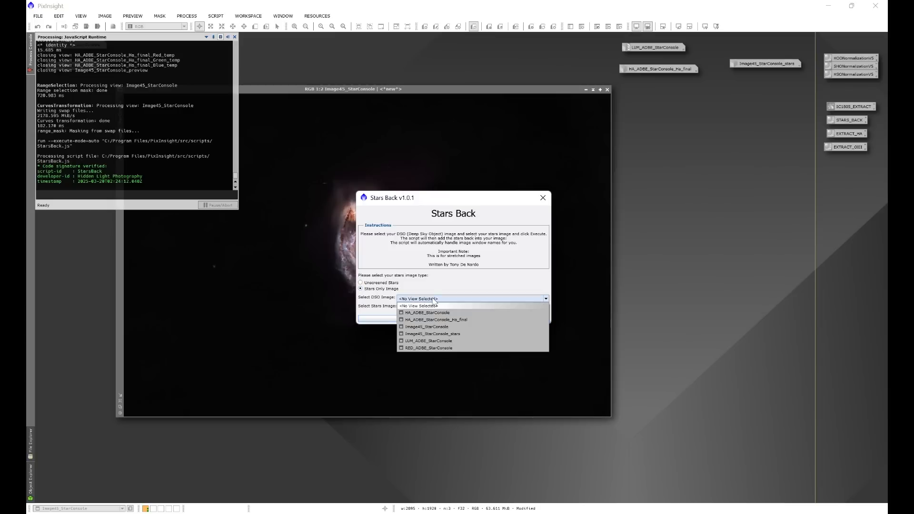
left_click(425, 327)
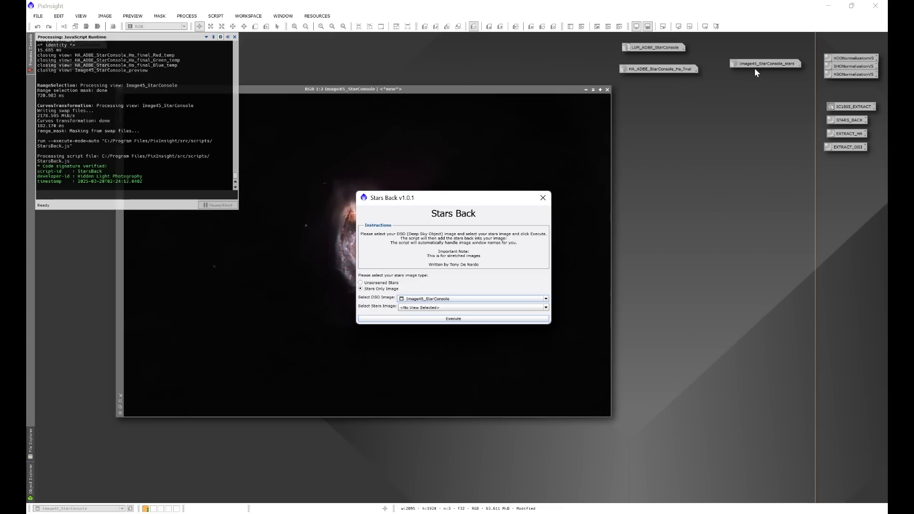
left_click(418, 308)
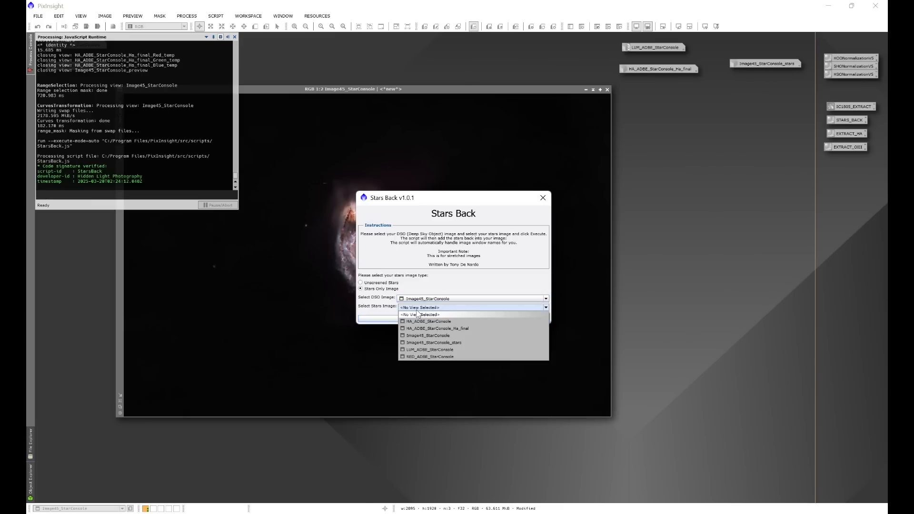
left_click(446, 343)
left_click(451, 319)
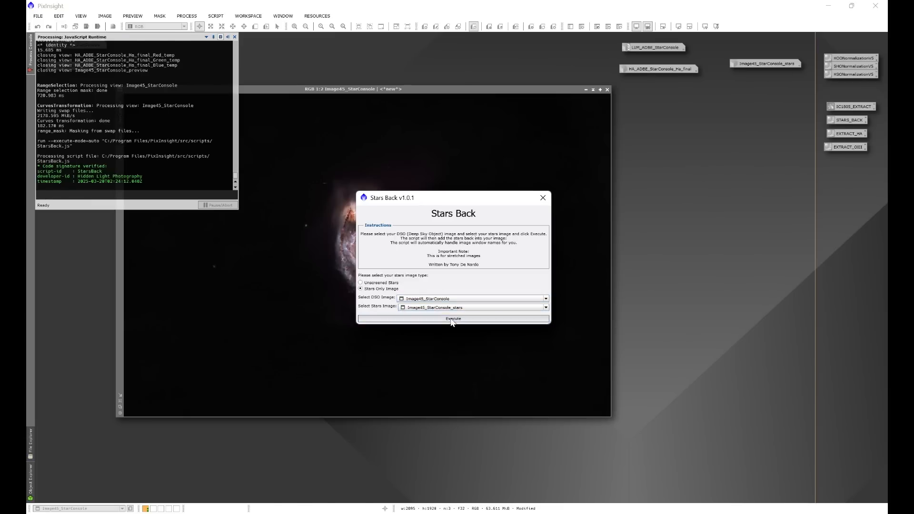
left_click(542, 198)
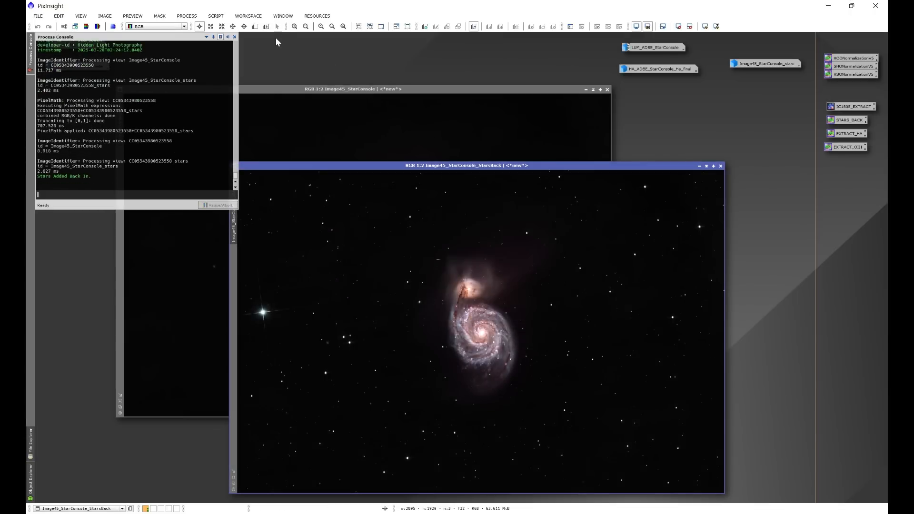
Step: Close the Process Console, reposition the Image45_StarConsole_StarsBack window, and minimize the starless Image45_StarConsole
left_click(235, 37)
left_click_drag(421, 165, 333, 98)
left_click(586, 89)
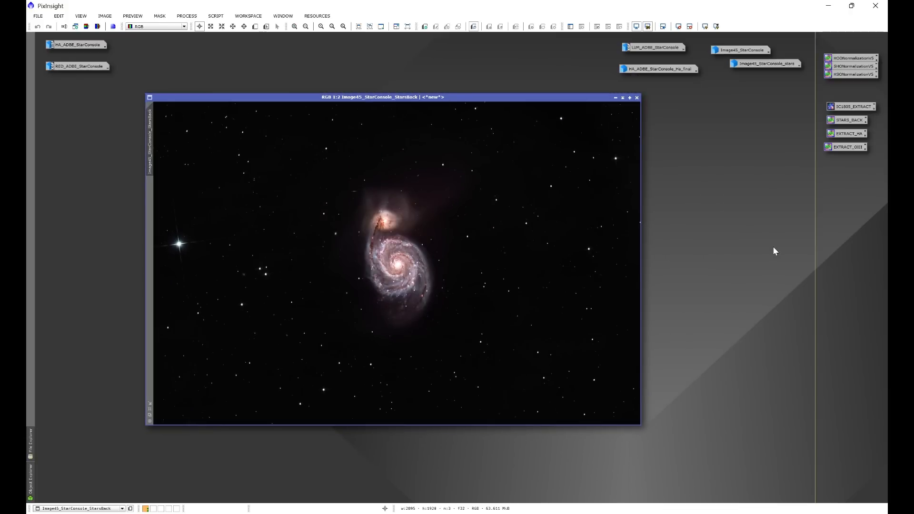